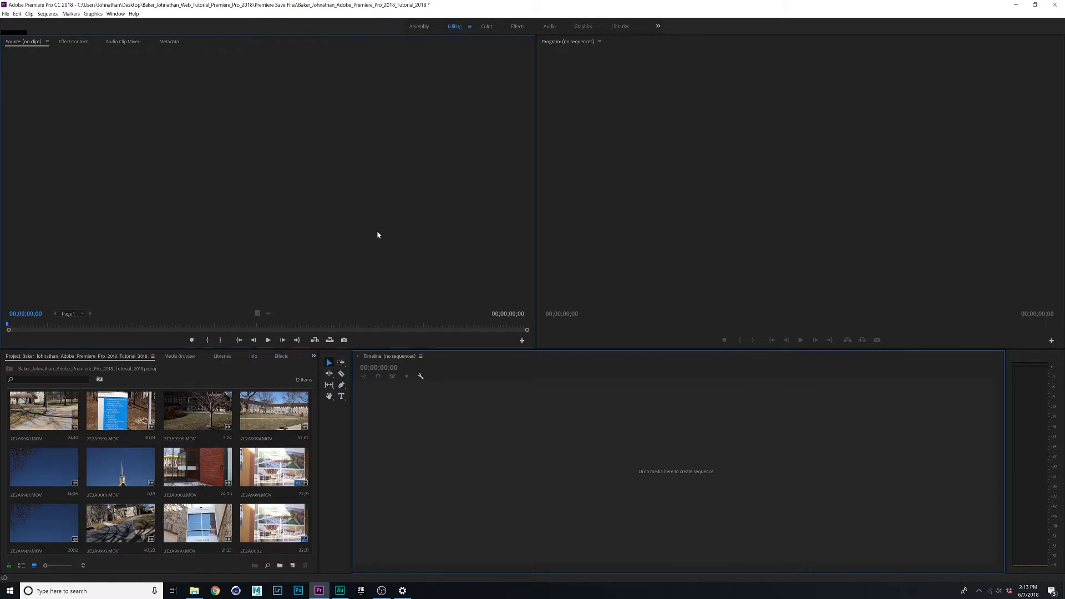
Create a new sequence from the 2E2A0001.MOV church steeple clip in the empty timeline
click(108, 475)
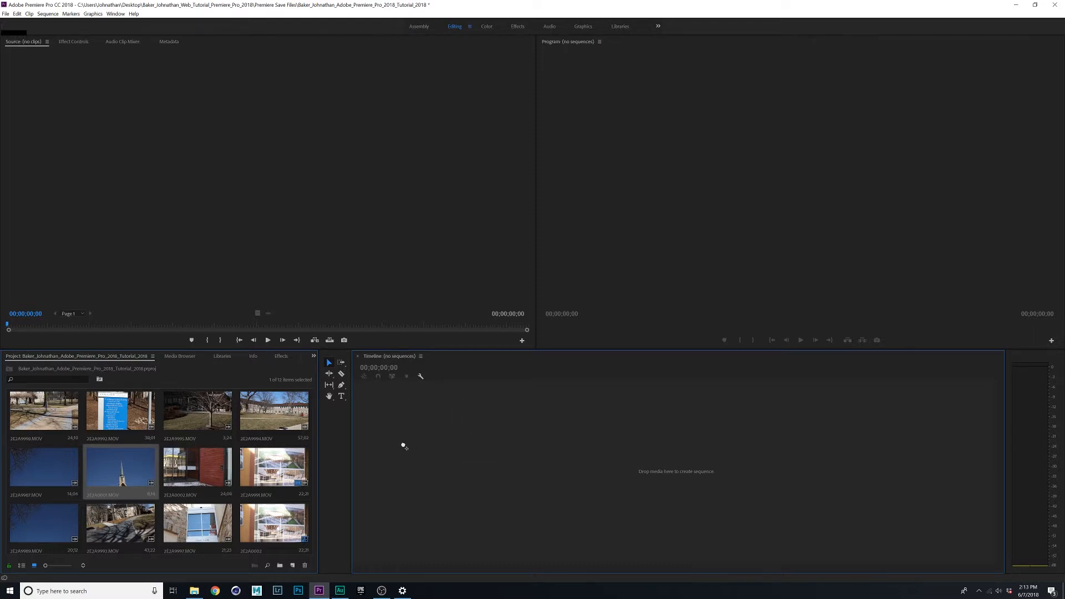
drag(120, 468, 405, 447)
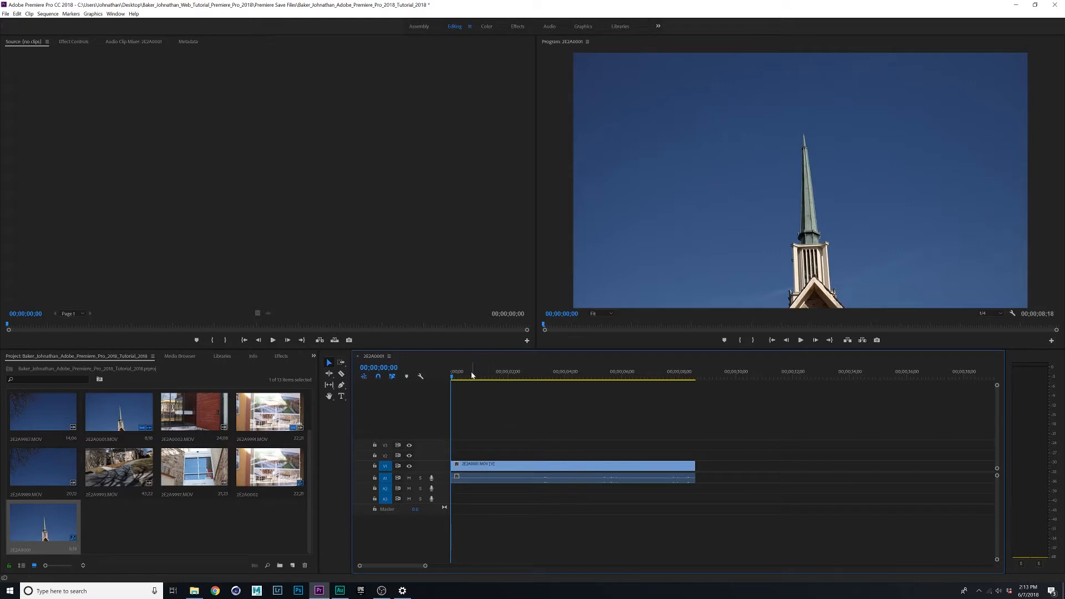
Add the glass-window building clip after the steeple clip on V1 and the existing nested sequence further along on V2
drag(467, 375, 406, 390)
drag(268, 412, 710, 477)
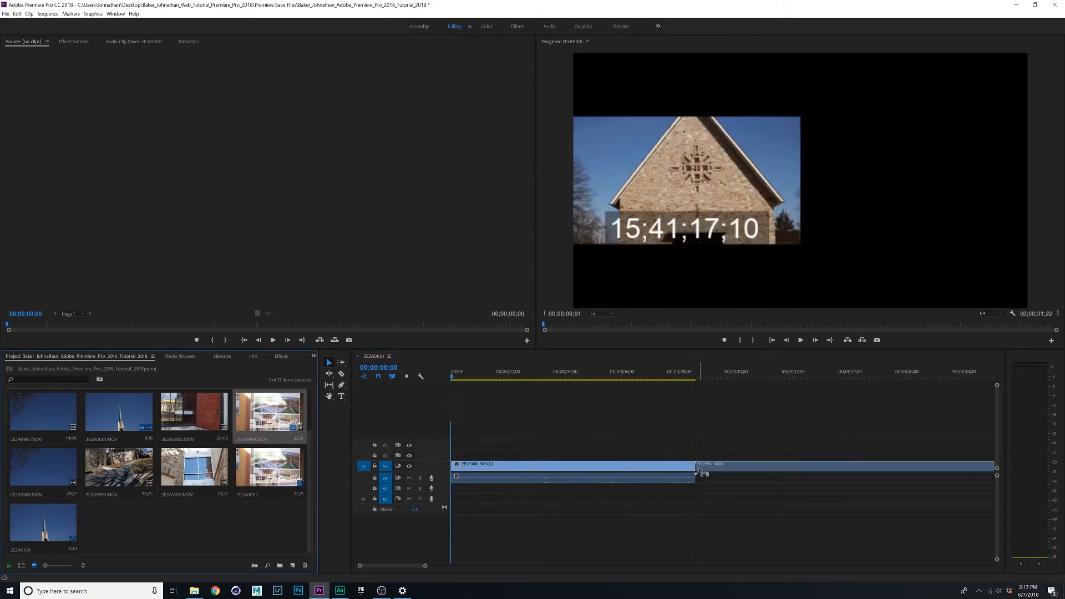
drag(794, 484, 887, 453)
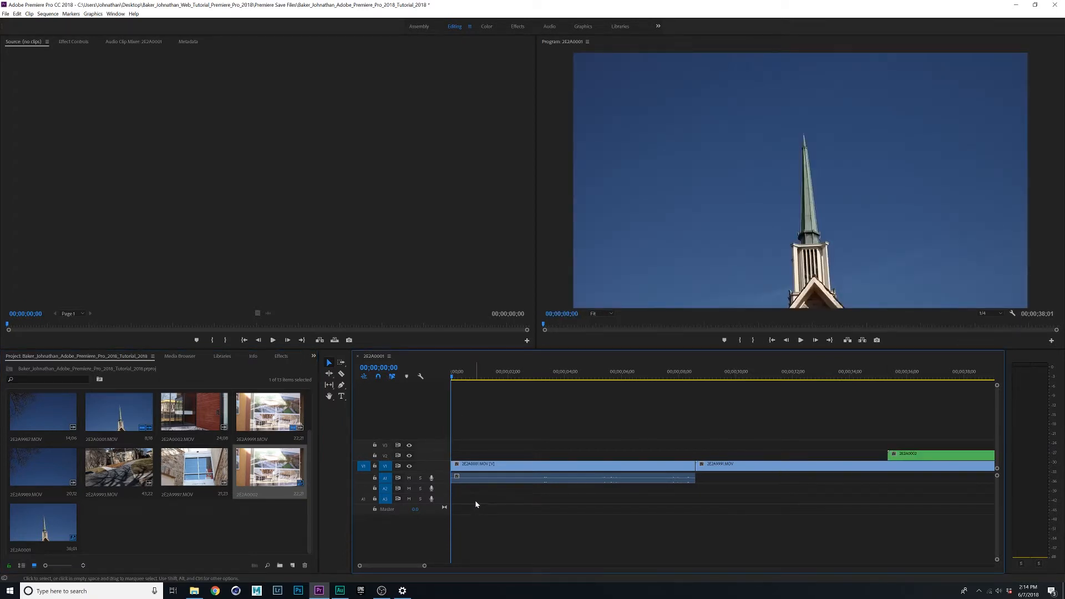
Undo the last three placements to remove every clip from the timeline while keeping the sequence
key(ctrl+z)
key(ctrl+z)
key(ctrl+z)
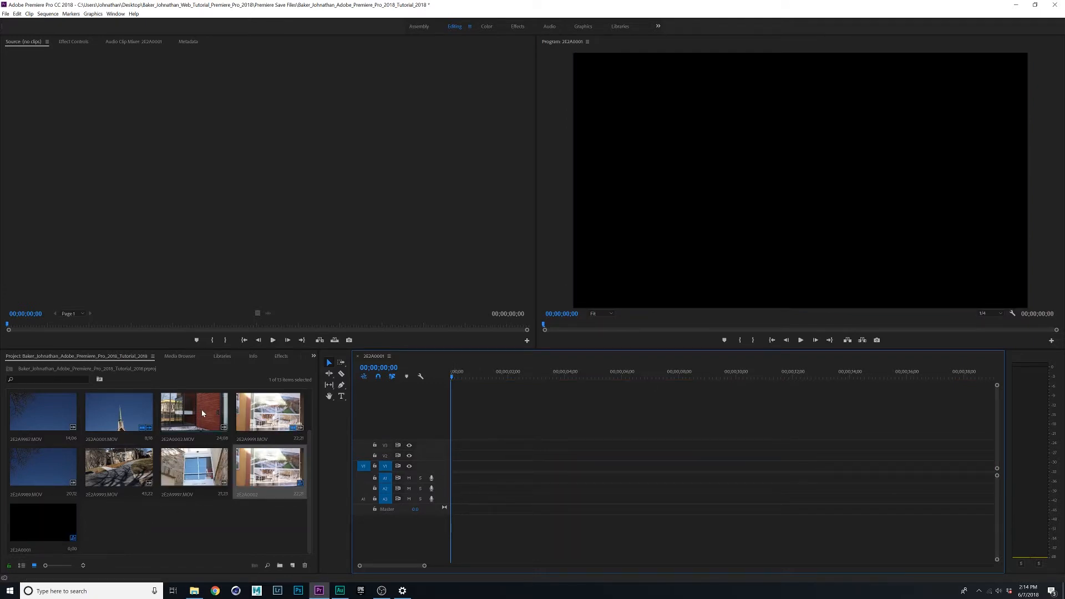
Load the church steeple clip into the Source monitor and preview its opening seconds
click(114, 443)
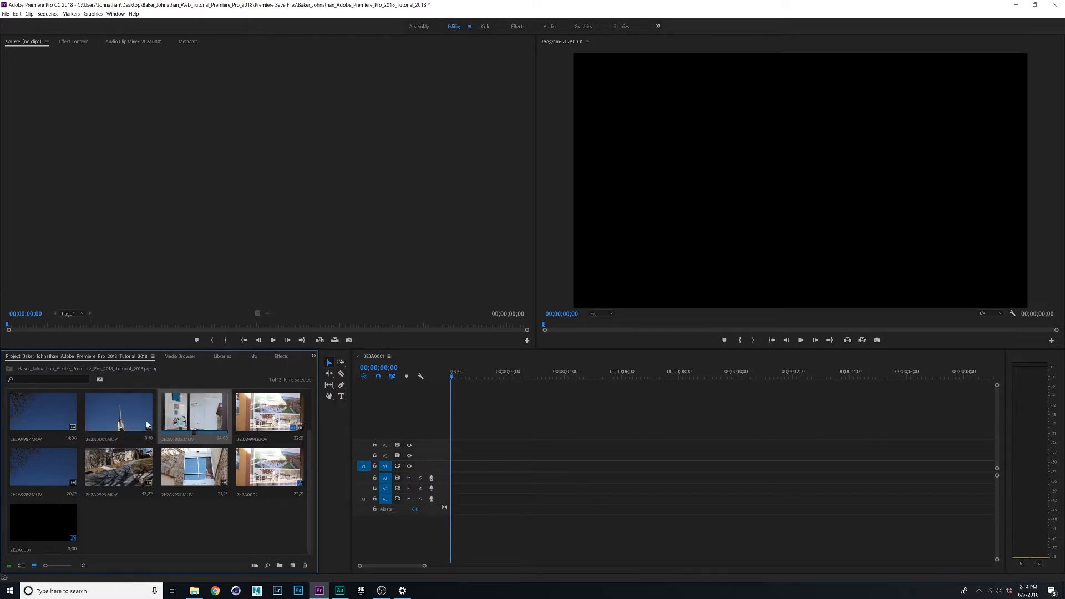
double_click(112, 415)
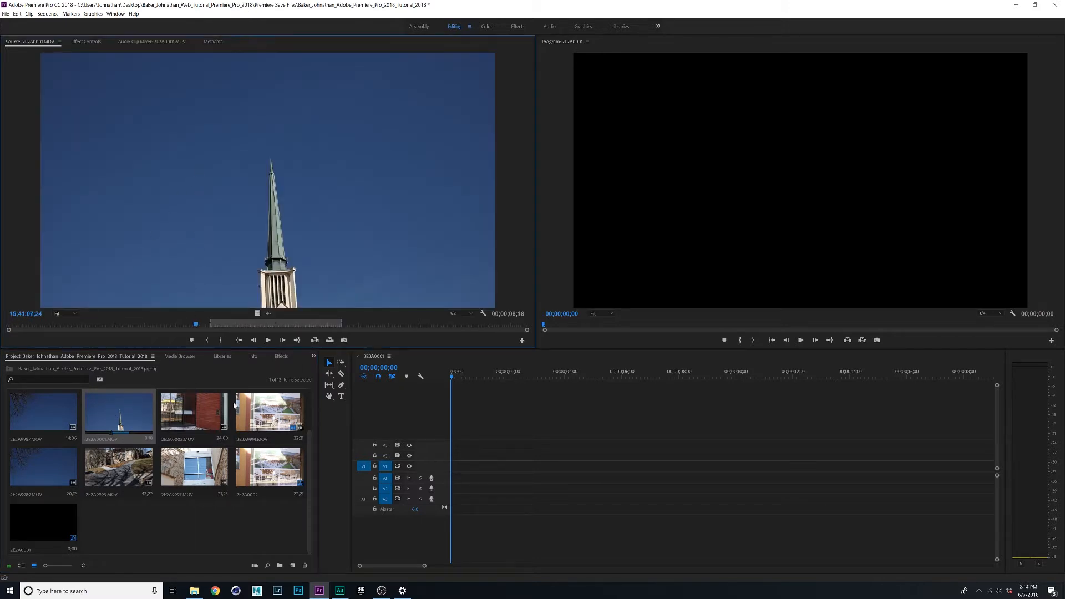
drag(195, 325, 42, 327)
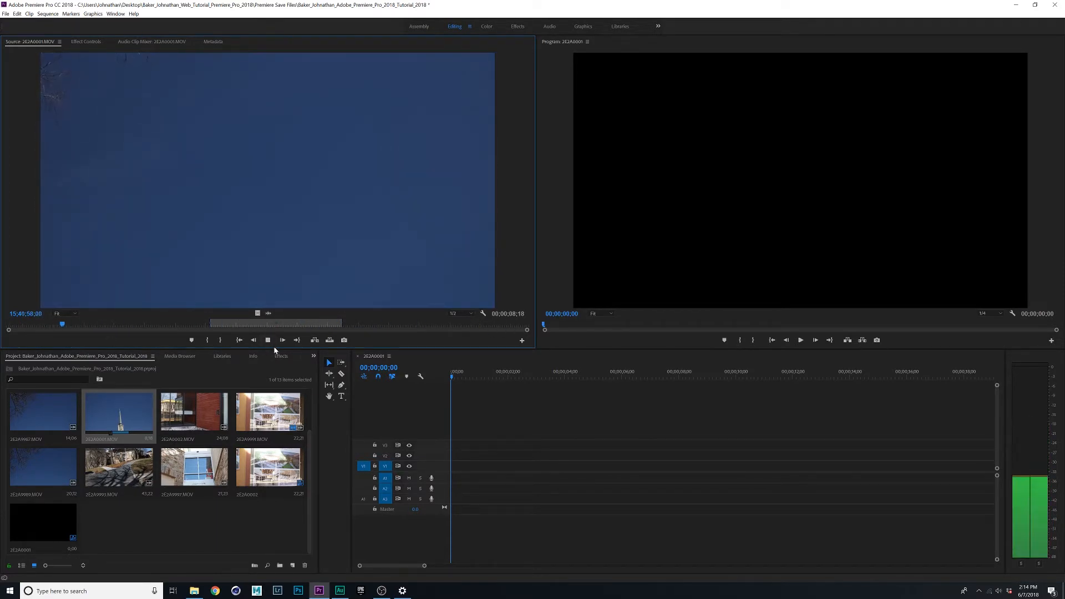
click(268, 340)
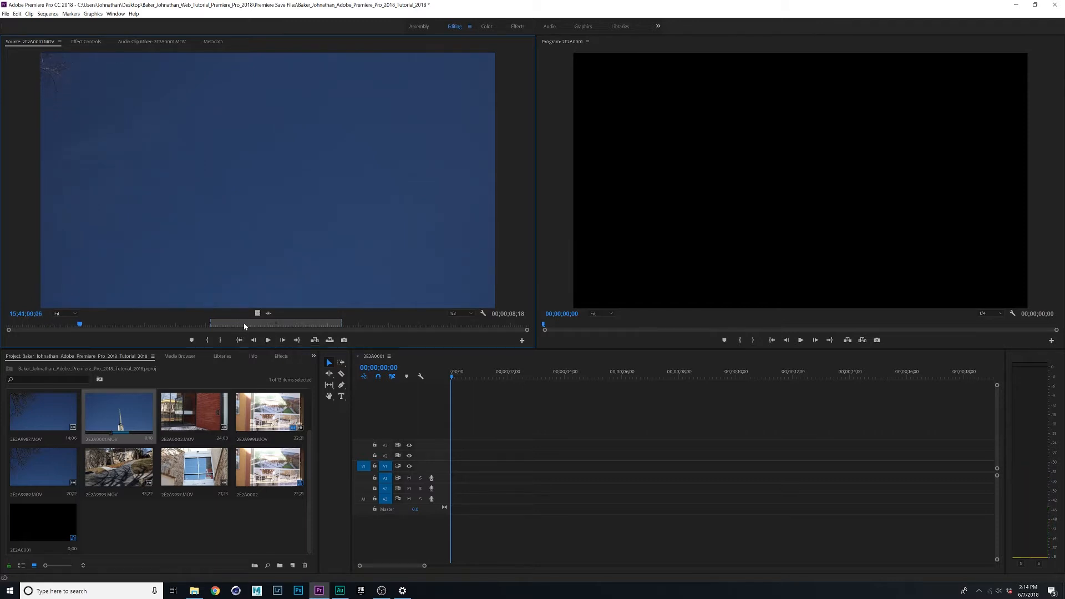
key(space)
click(268, 341)
click(268, 340)
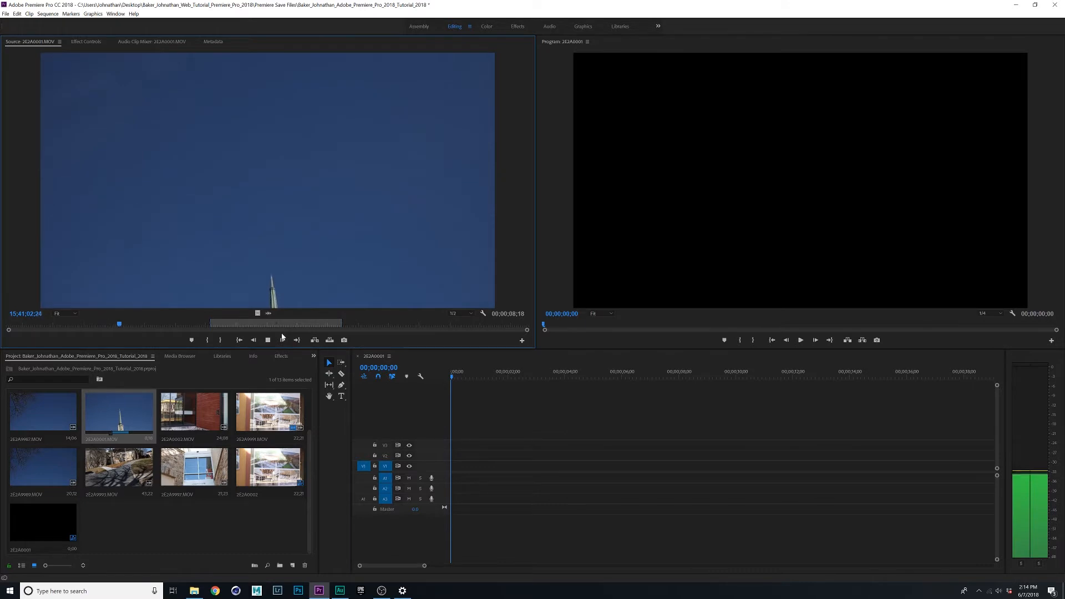
click(269, 340)
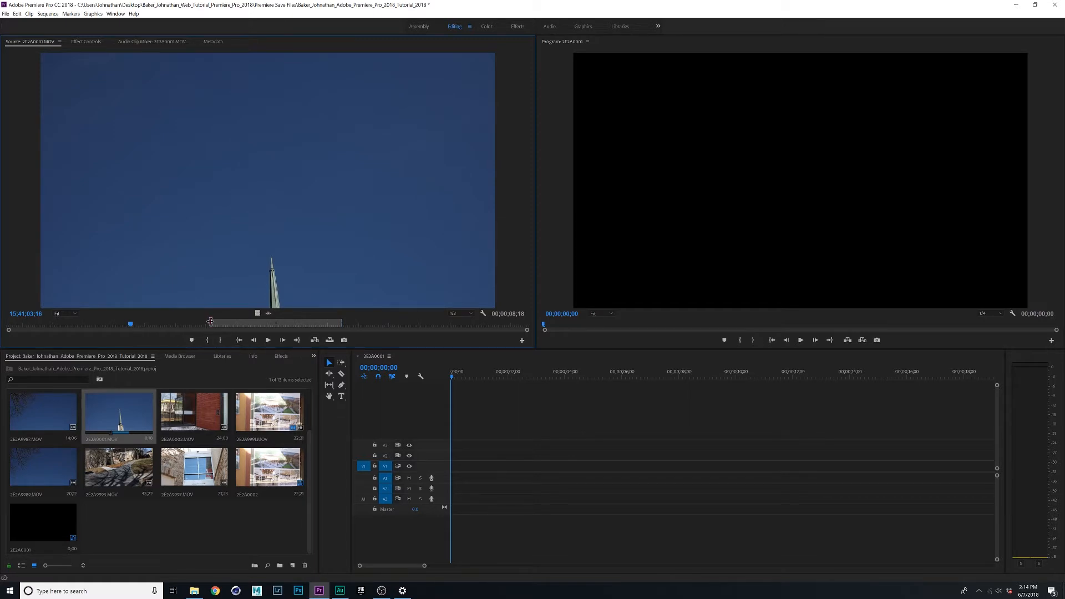
Extend the steeple clip's in and out points to cover the full footage and return its playhead to the start
drag(208, 328, 6, 325)
drag(342, 322, 527, 324)
click(88, 325)
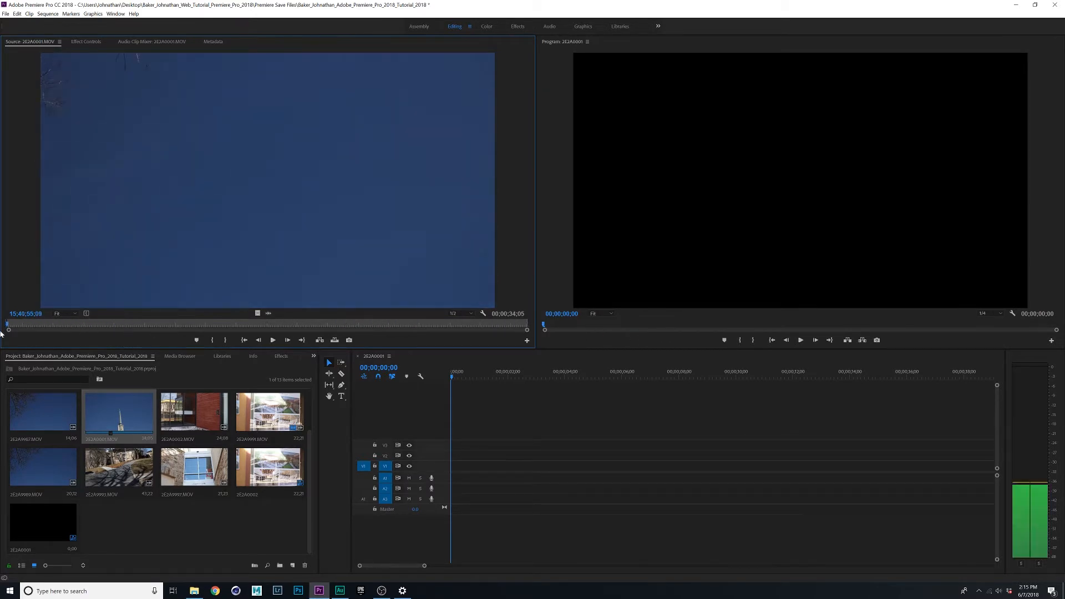
Preview the church facade part of the clip and mark the out point at 15;41;19;08, before the pedestrians enter
drag(89, 324, 352, 331)
click(271, 339)
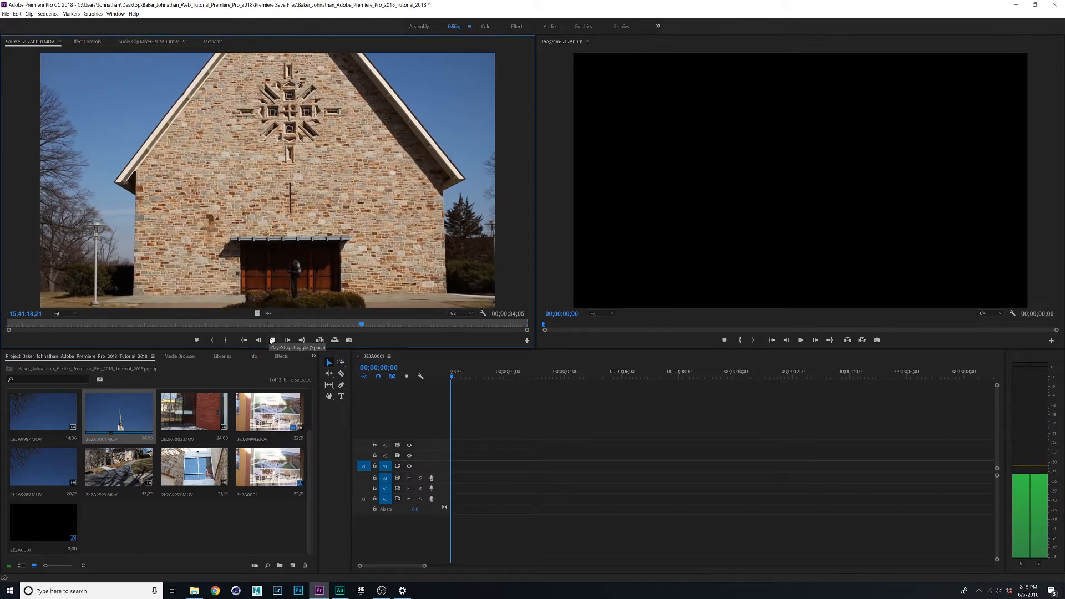
key(space)
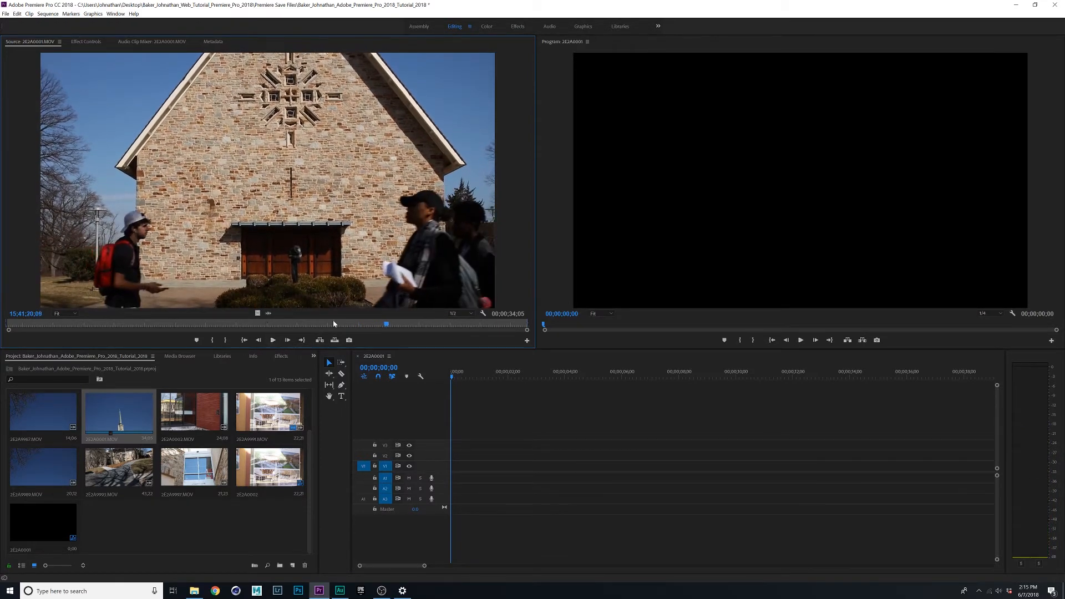
drag(385, 327, 370, 331)
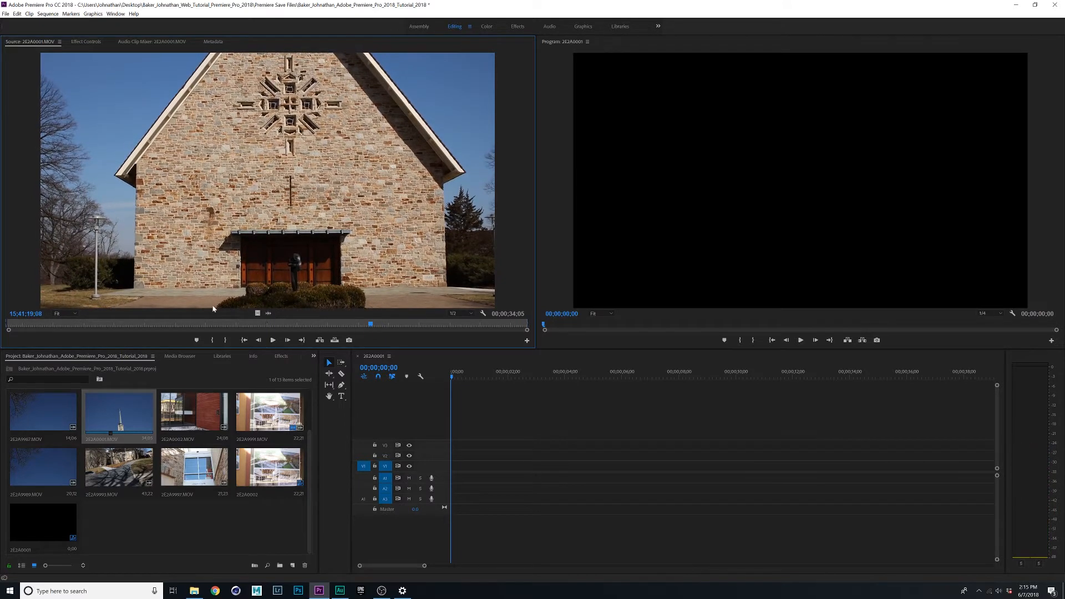
click(225, 340)
mouse_move(16, 323)
mouse_down()
mouse_move(108, 329)
mouse_move(3, 330)
mouse_up()
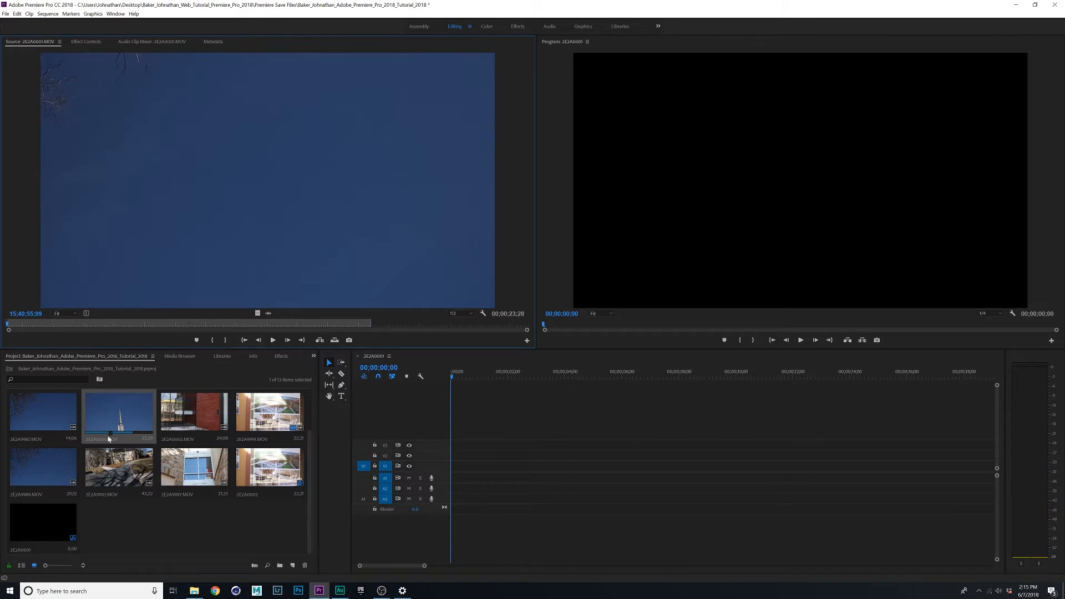
Load the red-wall building clip into the Source monitor and mark it in at 15;41;31;02 and out at 15;41;45;19
drag(198, 422, 210, 240)
drag(189, 327, 353, 343)
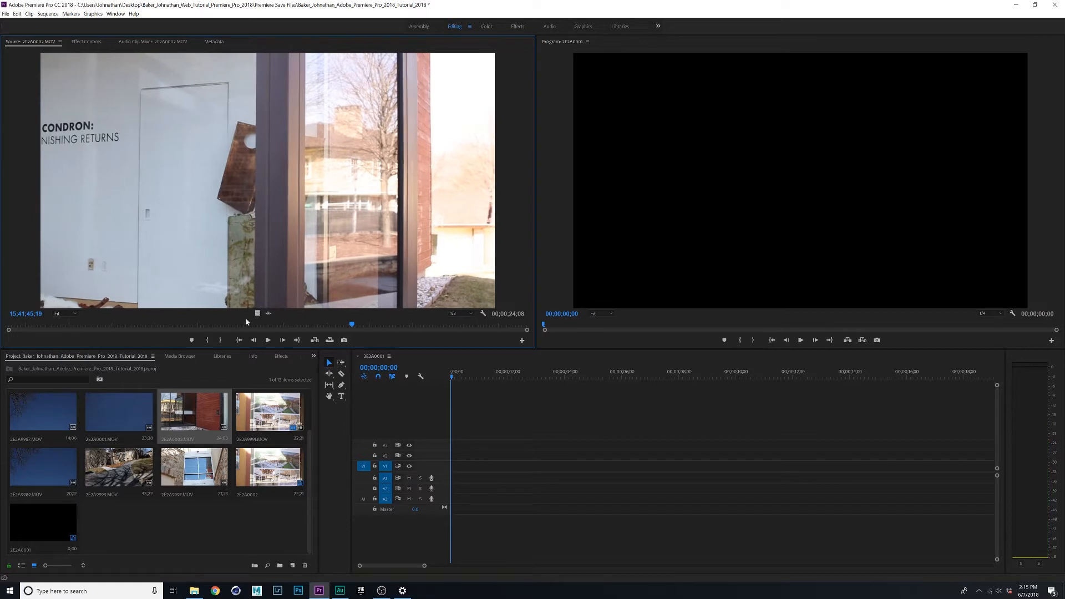
click(222, 341)
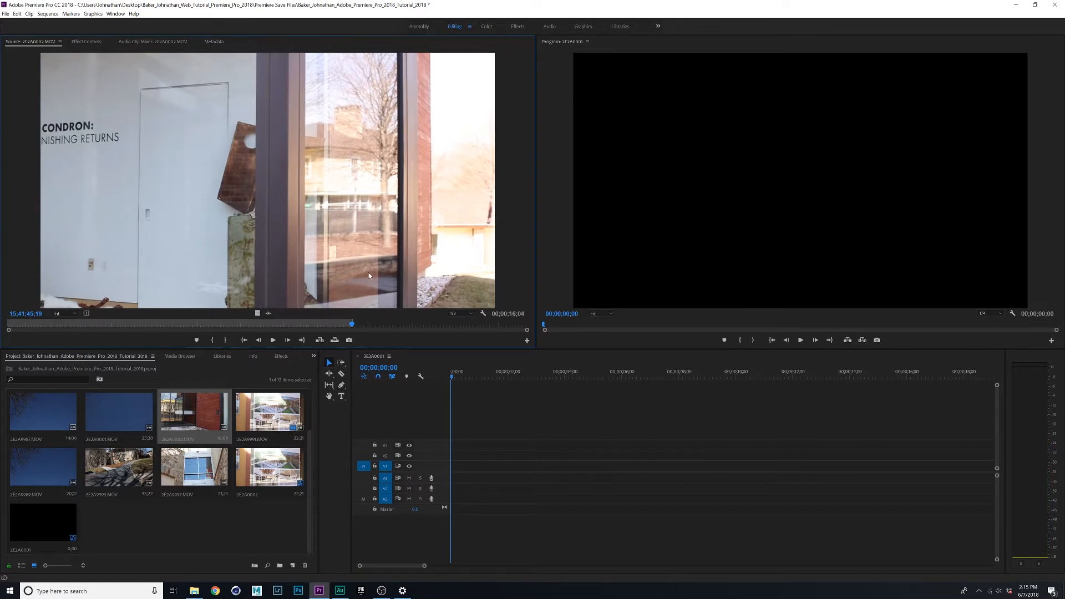
click(35, 324)
key(space)
mouse_move(44, 332)
mouse_down()
mouse_move(71, 330)
mouse_move(18, 328)
mouse_move(63, 328)
mouse_move(39, 328)
mouse_up()
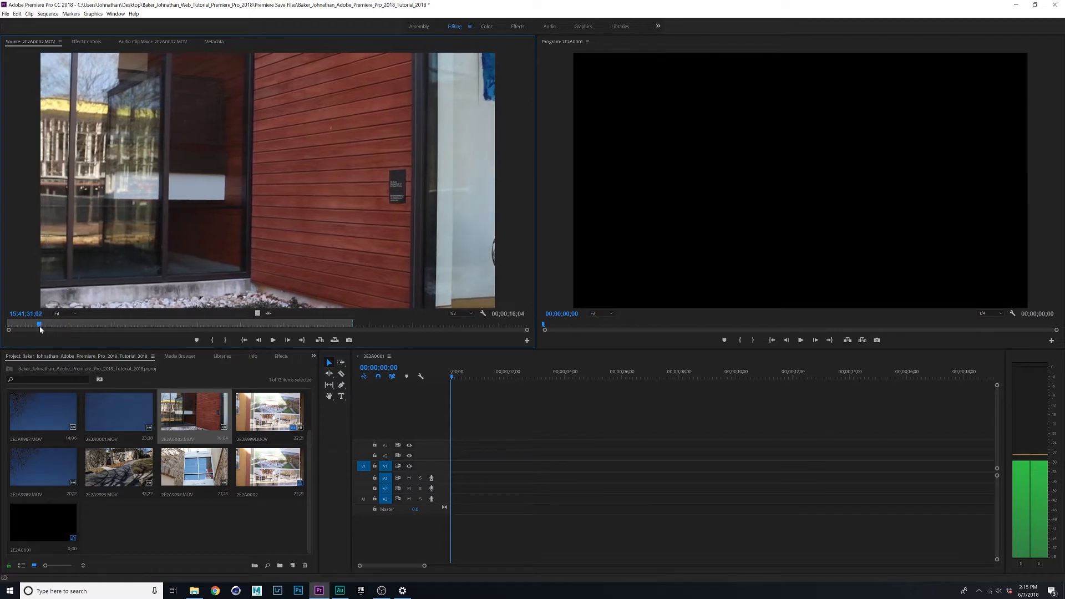
click(213, 340)
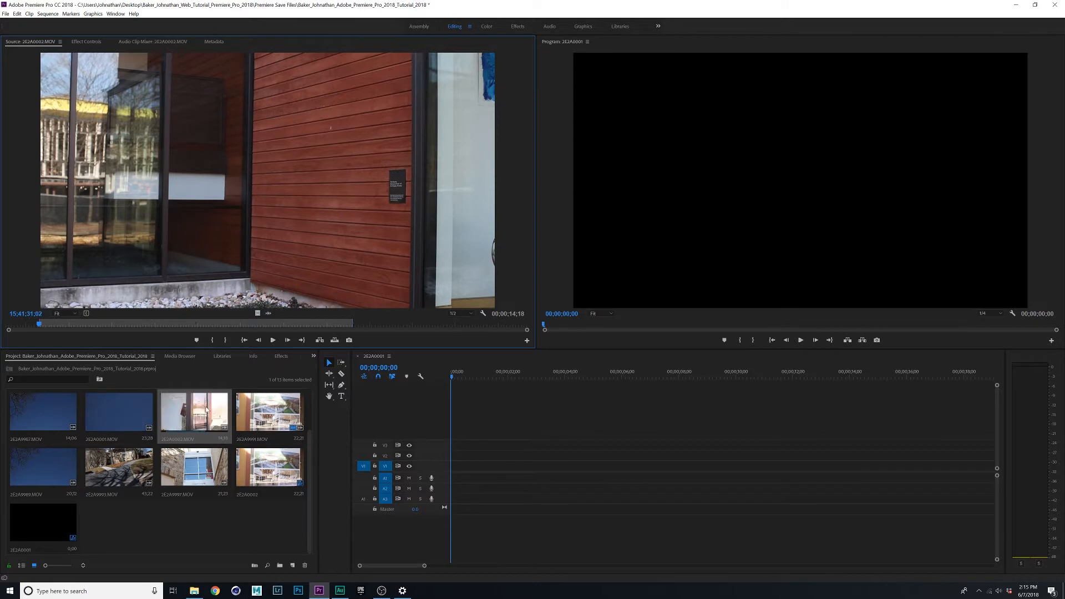
Place the trimmed red-wall clip at the start of video track V1 and the trimmed church clip directly after it
drag(178, 407, 475, 468)
drag(485, 372, 864, 413)
drag(132, 416, 867, 468)
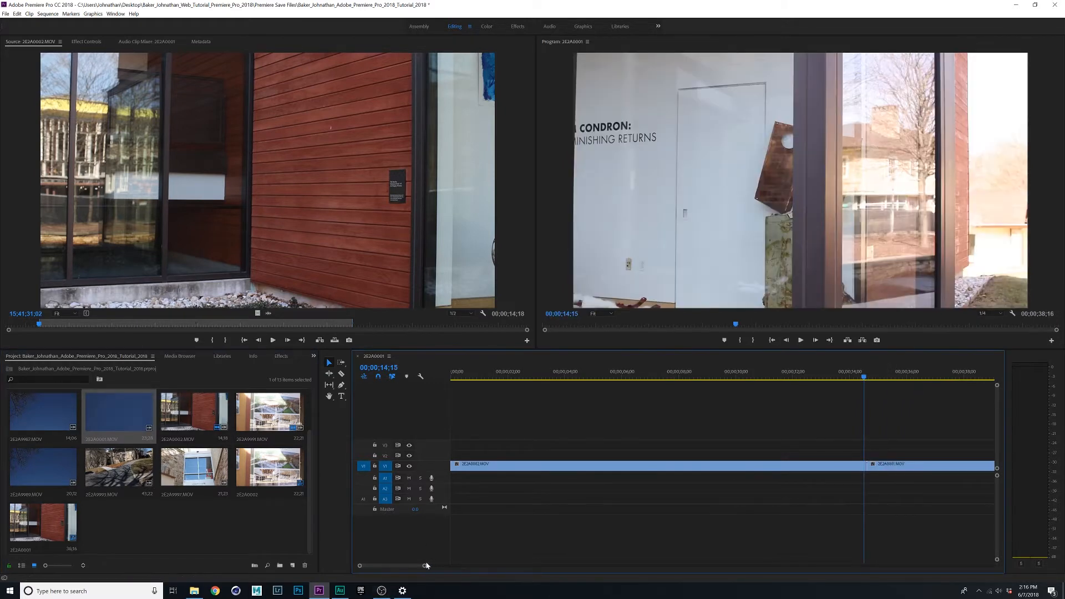
drag(425, 565, 628, 566)
drag(562, 376, 461, 383)
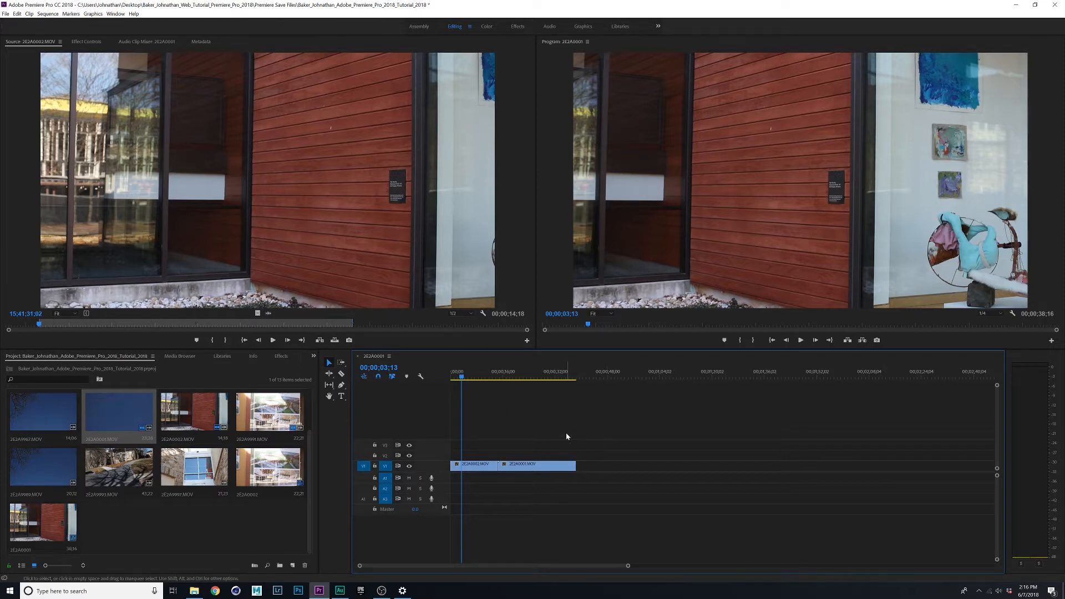
key(j)
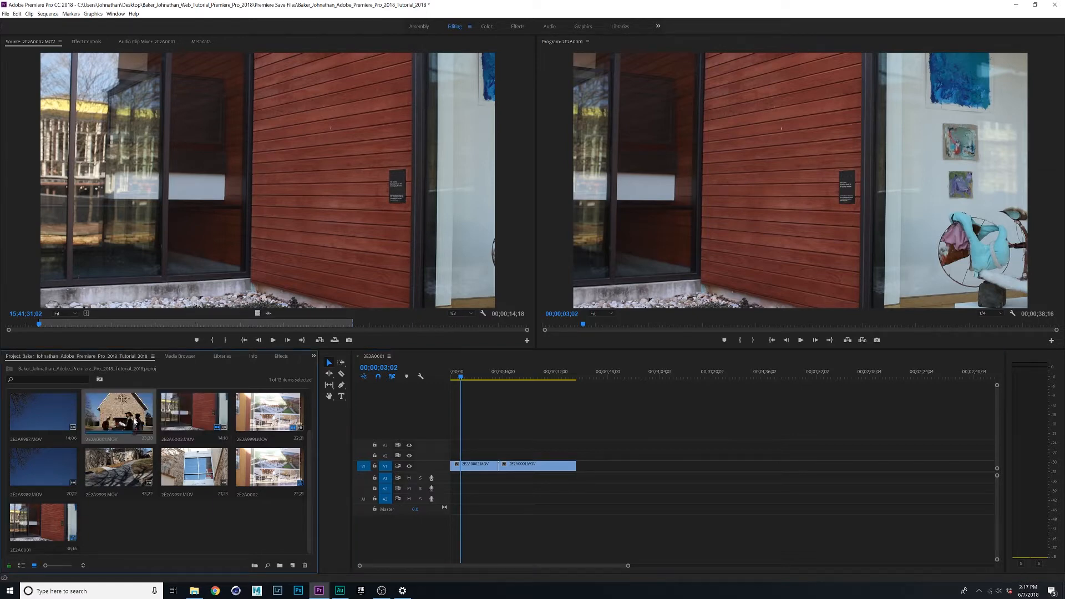
click(96, 439)
click(180, 439)
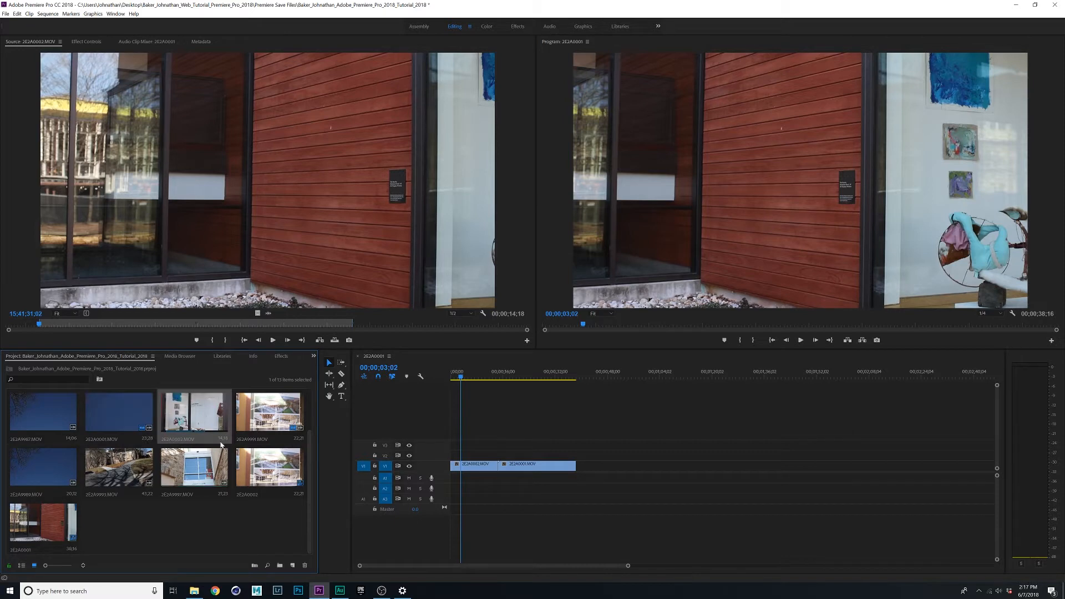
click(186, 439)
click(298, 442)
click(249, 439)
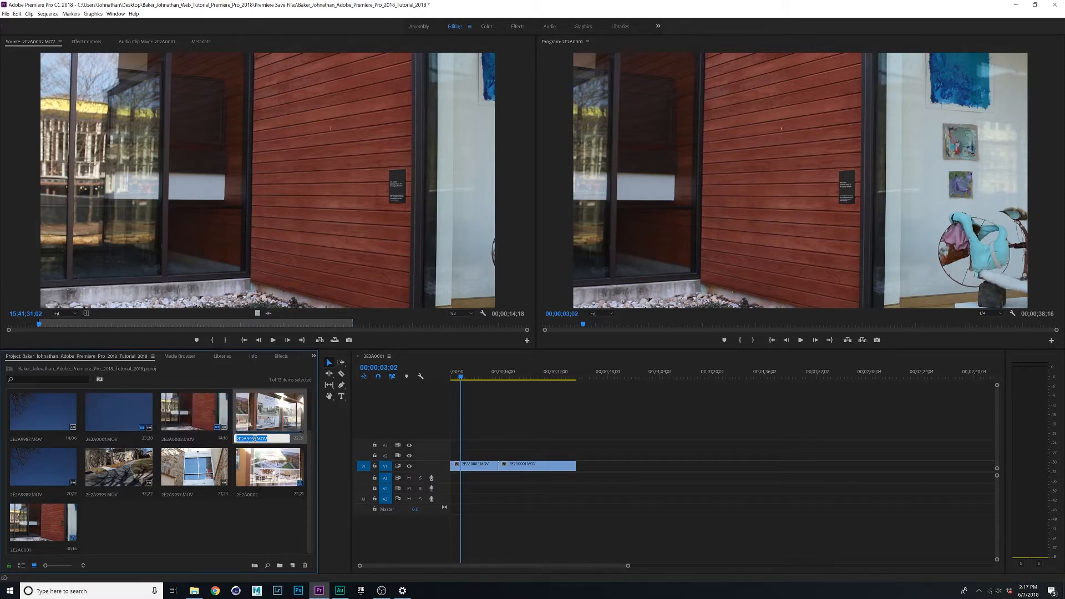
key(Return)
Rename the red-wall building clip in the project bin to Pan_Right_Window.MOV
scroll(195, 466, up, 2)
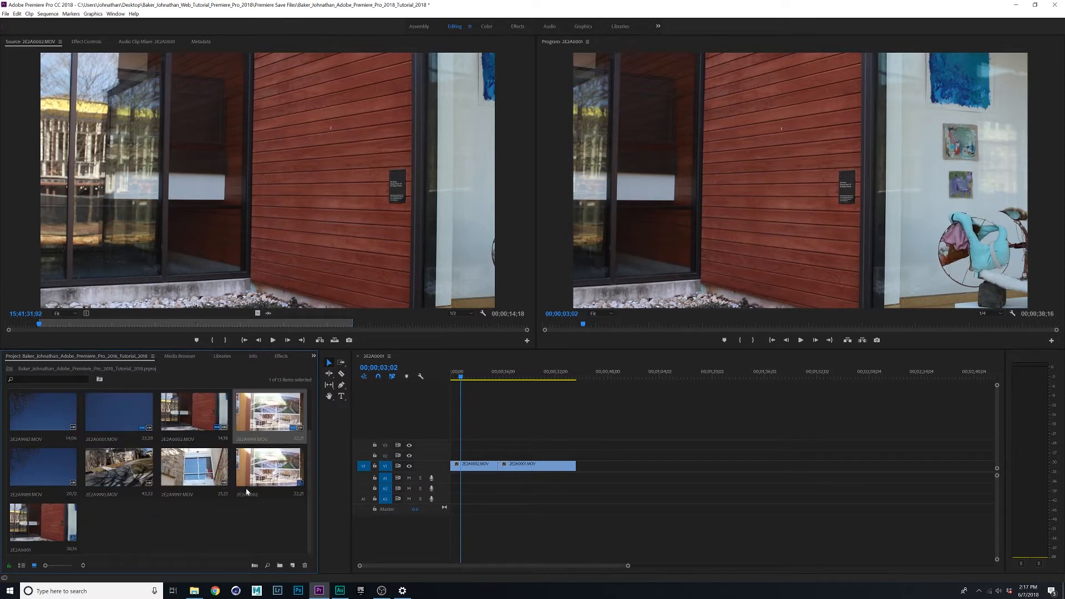
scroll(195, 514, up, 2)
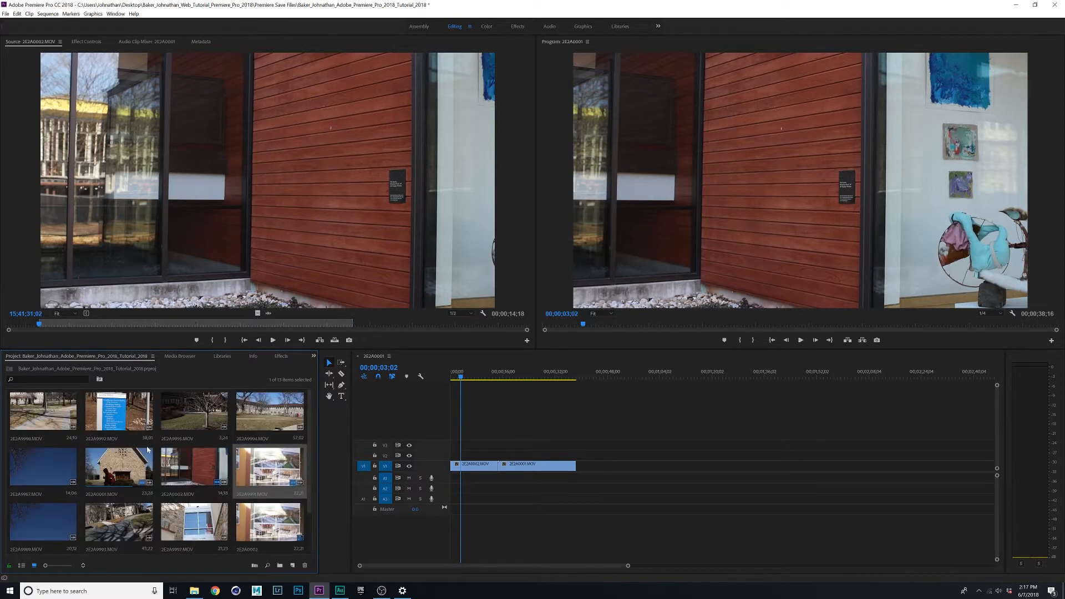
scroll(149, 451, down, 2)
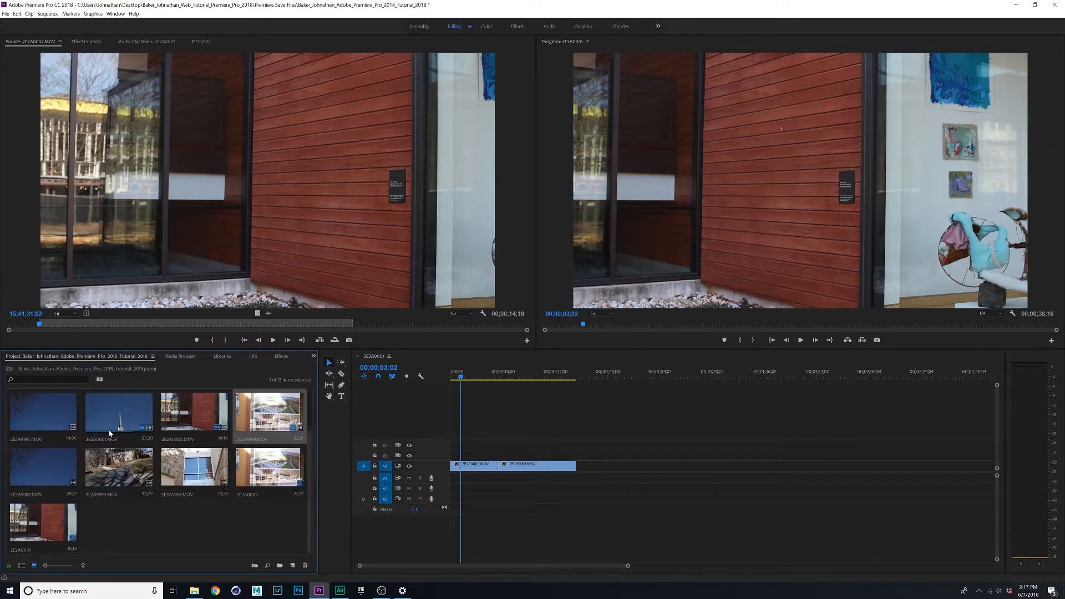
click(176, 441)
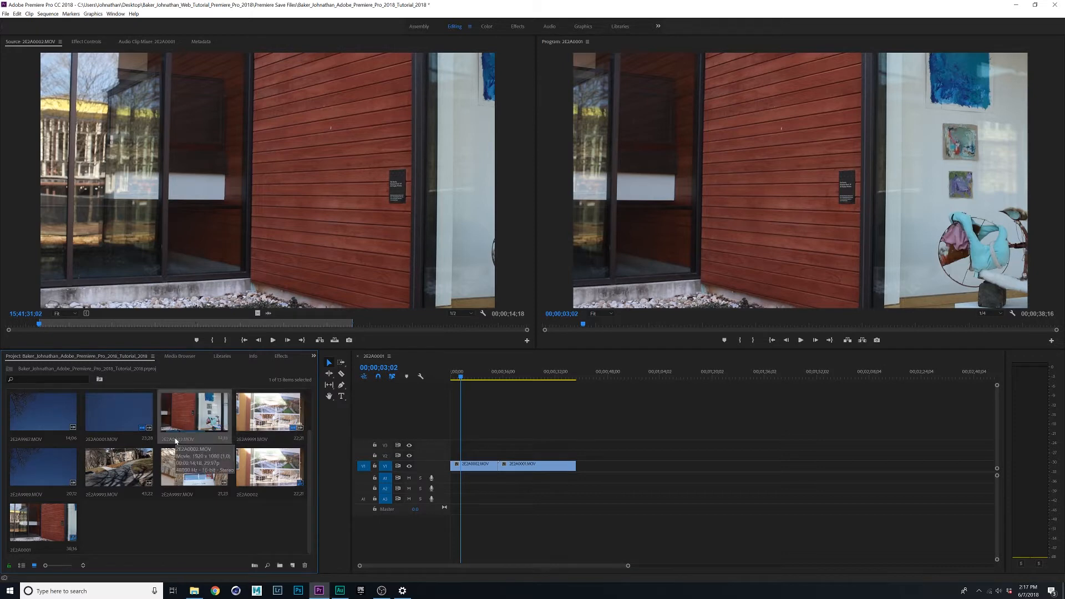
click(176, 440)
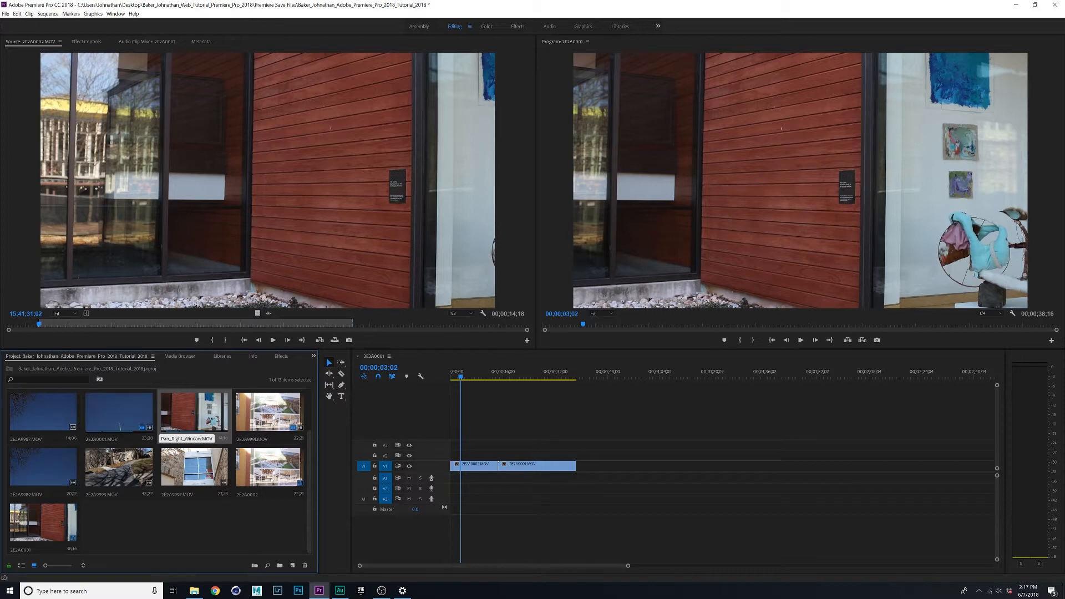
click(187, 519)
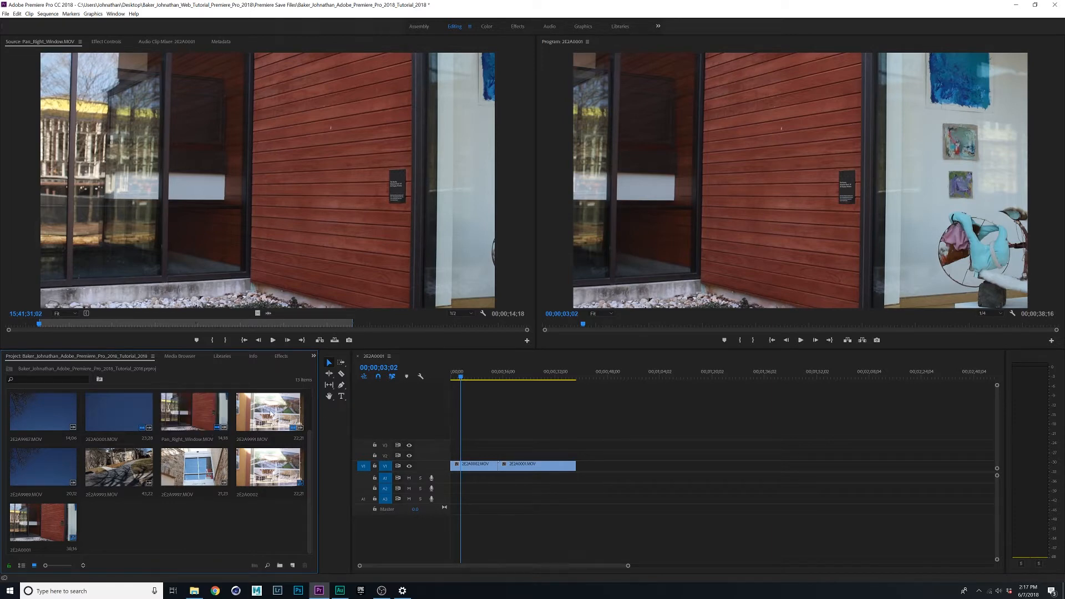
Append the 14;06 blue-sky clip and the glass-window building MOV clip to the end of video track V1
scroll(269, 422, up, 2)
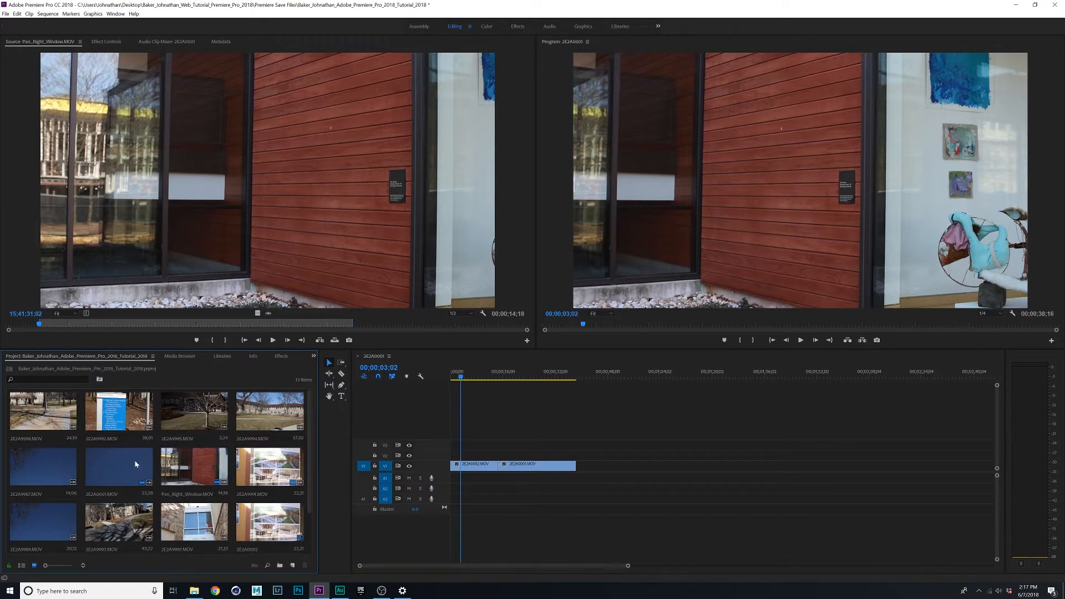
scroll(127, 466, down, 2)
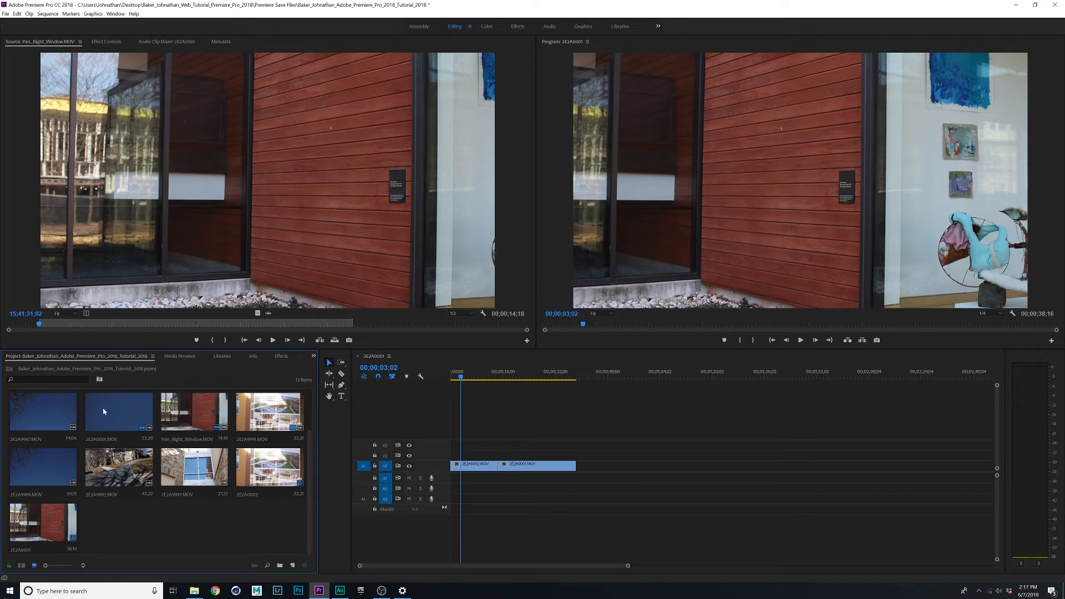
drag(25, 412, 588, 465)
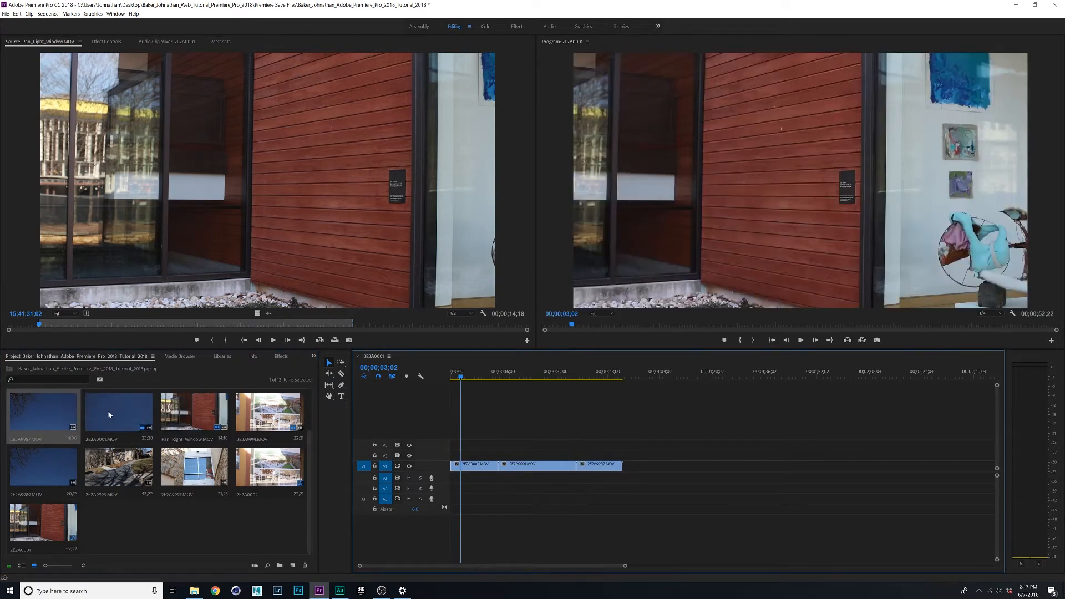
drag(261, 416, 628, 468)
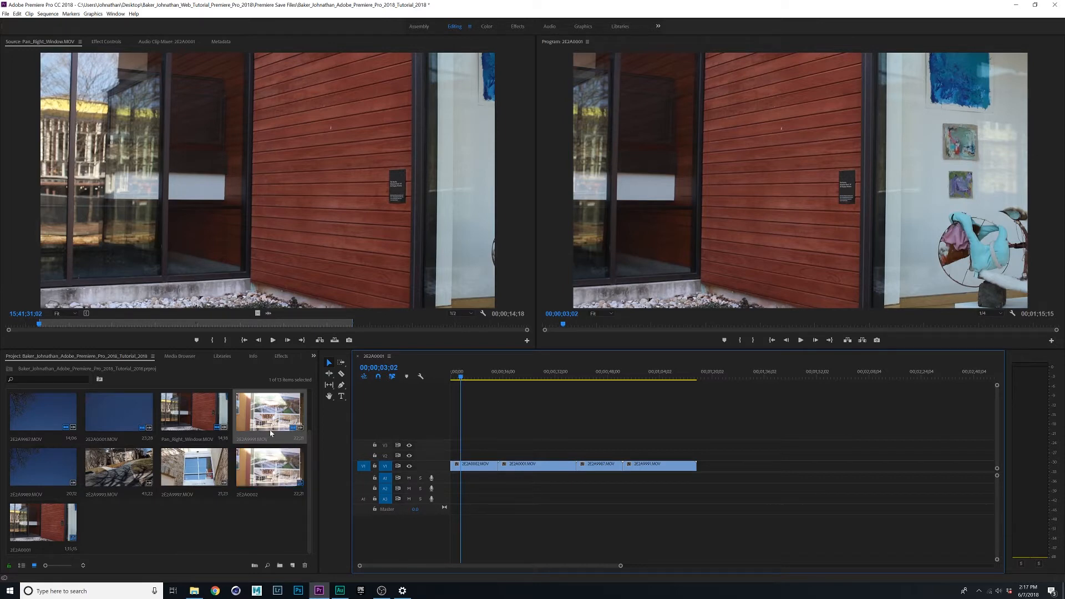
Append the blue college sign clip and the campus-lawn clip 2E2A9994.MOV to the end of video track V1
scroll(58, 511, up, 1)
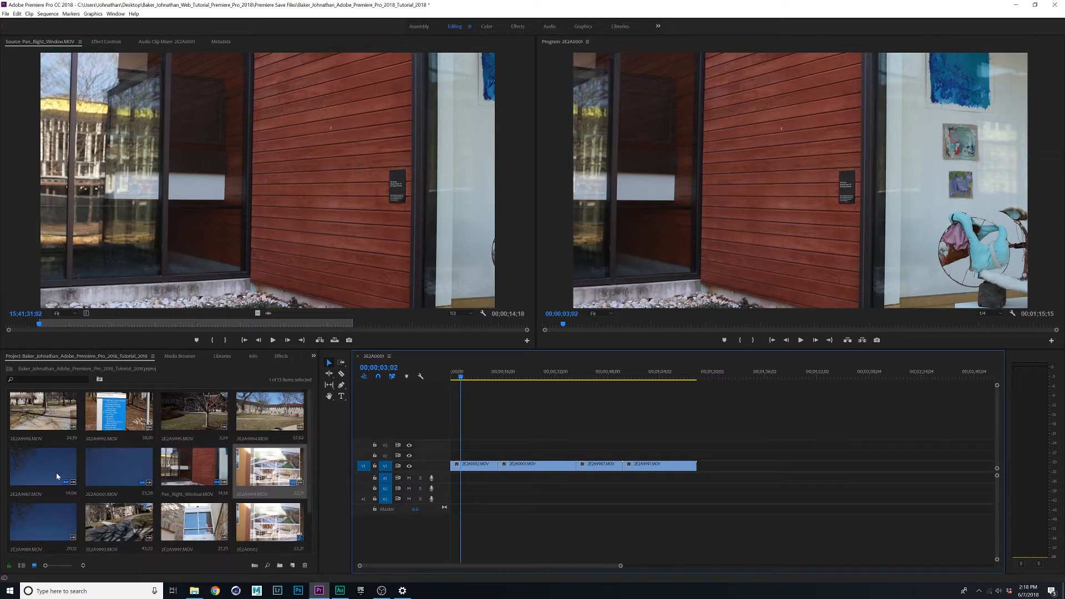
drag(104, 410, 705, 468)
drag(270, 414, 827, 468)
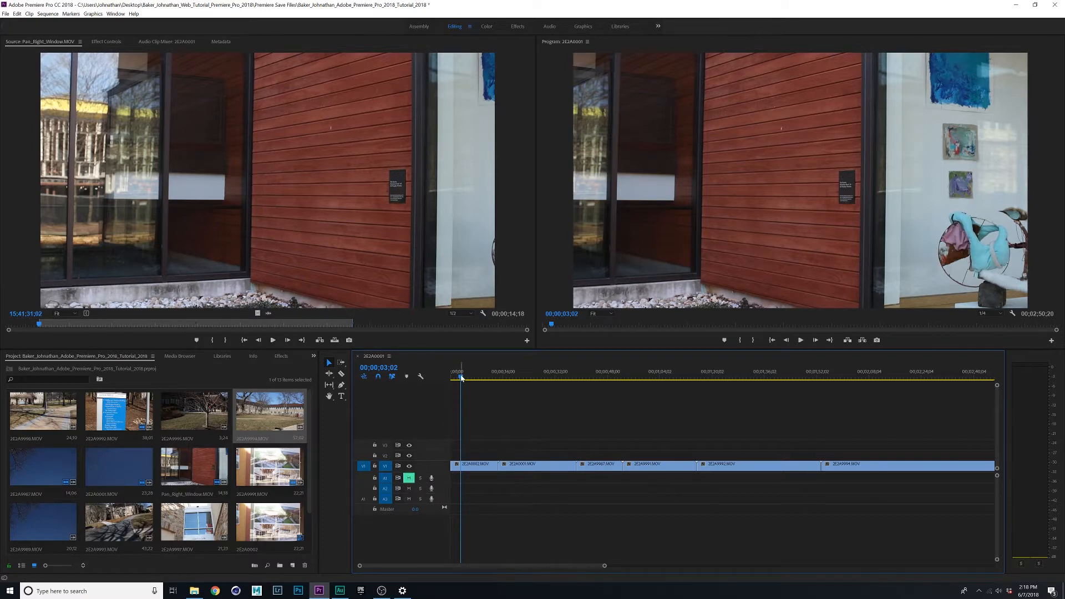
Preview the sequence from the opening red-wall clip and move the playhead to 00;00;30;20 in the church clip
drag(461, 378, 464, 418)
key(space)
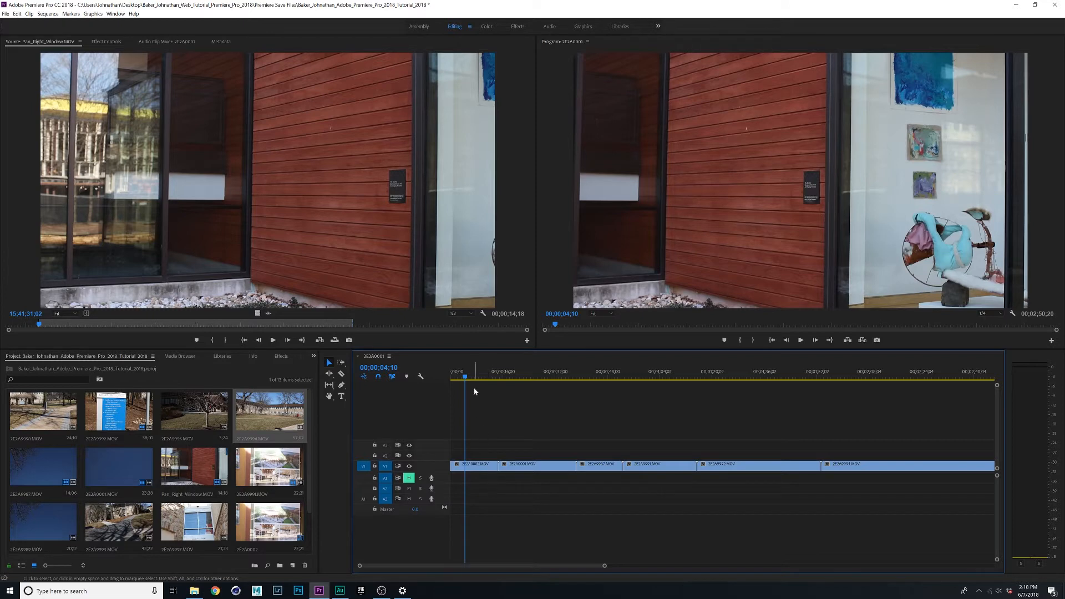
mouse_move(476, 376)
mouse_down()
mouse_move(597, 376)
mouse_move(472, 383)
mouse_move(562, 394)
mouse_move(507, 406)
mouse_move(580, 409)
mouse_move(520, 416)
mouse_move(618, 427)
mouse_move(504, 447)
mouse_move(617, 455)
mouse_move(537, 462)
mouse_move(588, 463)
mouse_move(561, 463)
mouse_move(609, 394)
mouse_move(518, 405)
mouse_move(595, 402)
mouse_move(551, 411)
mouse_up()
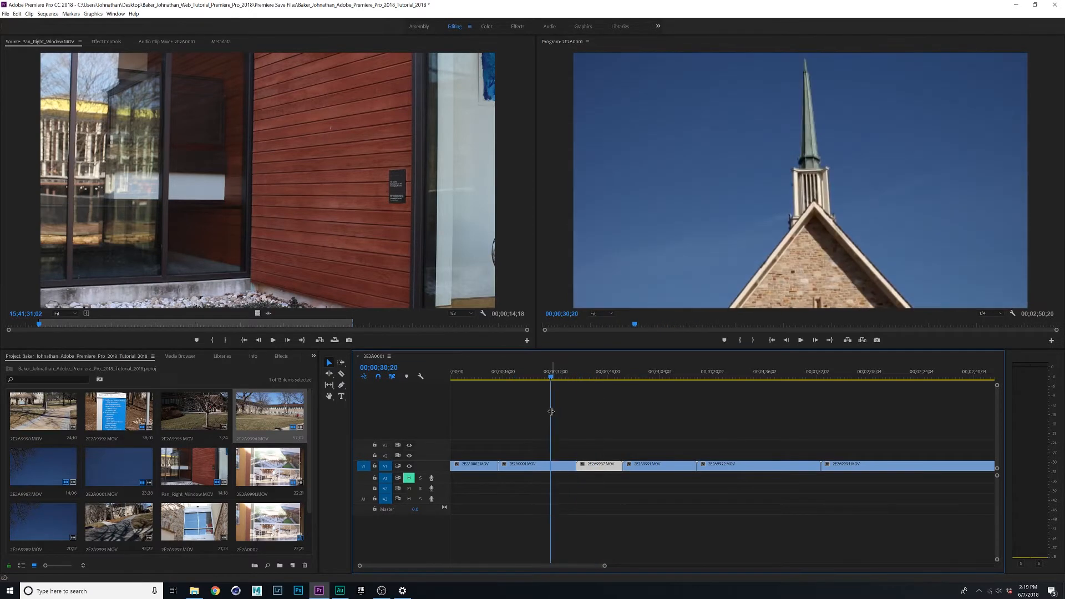
Try moving the church clip onto the start of the fourth clip on track V1, and undo each move
click(532, 469)
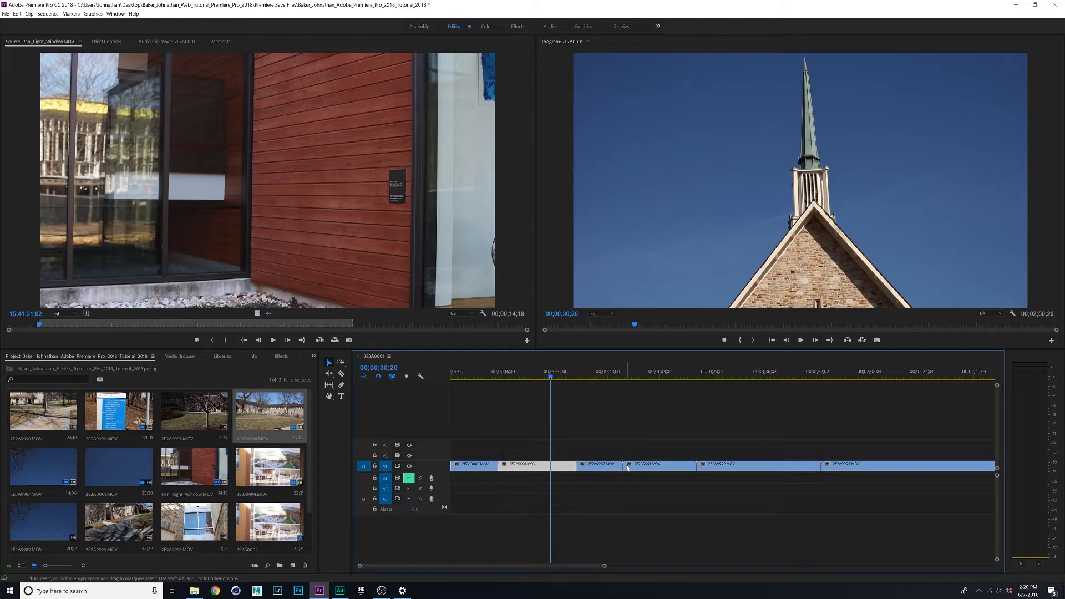
drag(520, 469, 643, 476)
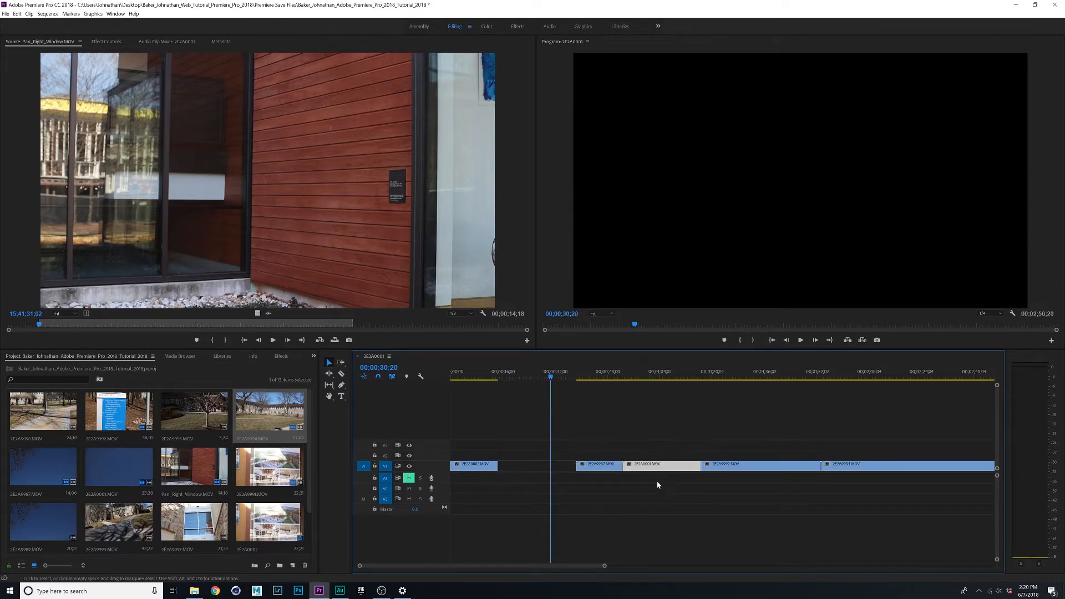
key(ctrl+z)
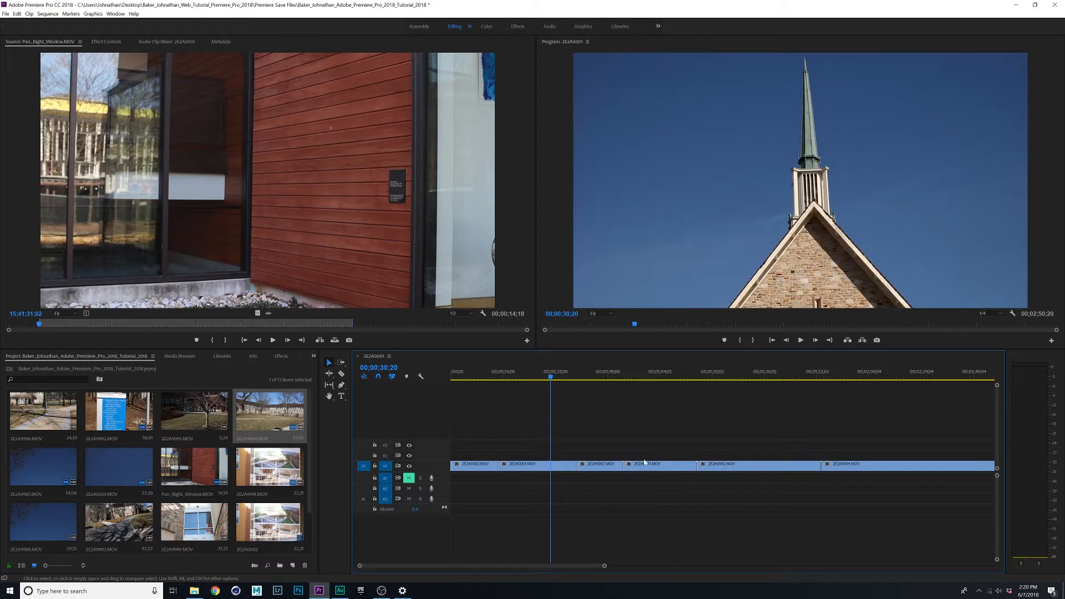
drag(524, 472, 653, 475)
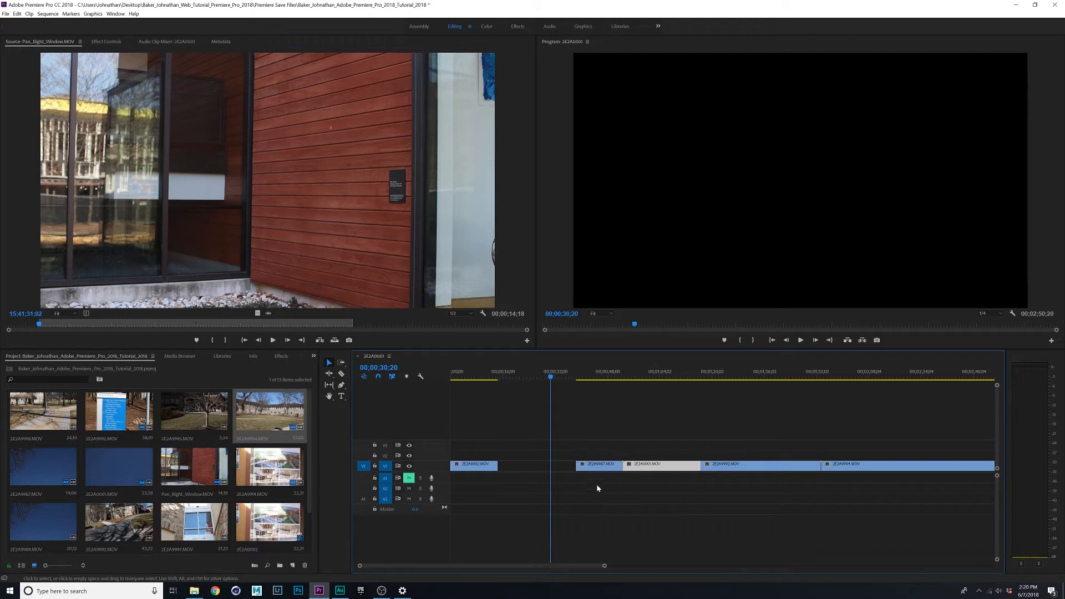
key(ctrl+z)
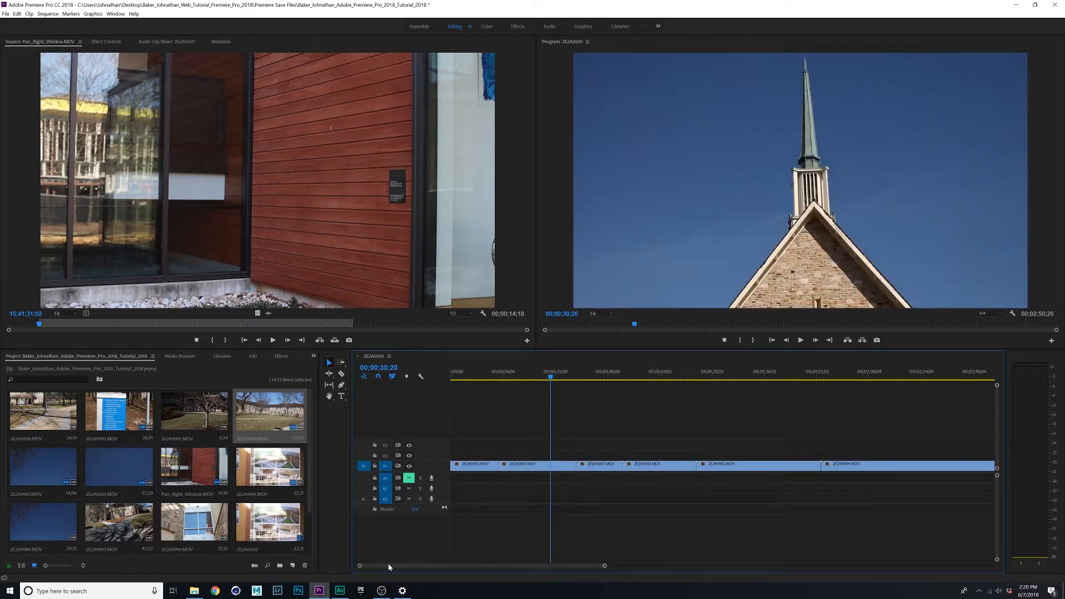
Try placing the third clip ahead of the church clip by shifting the last three clips aside on V1, and undo the rearrangement
drag(369, 568, 342, 582)
drag(604, 566, 871, 567)
click(581, 380)
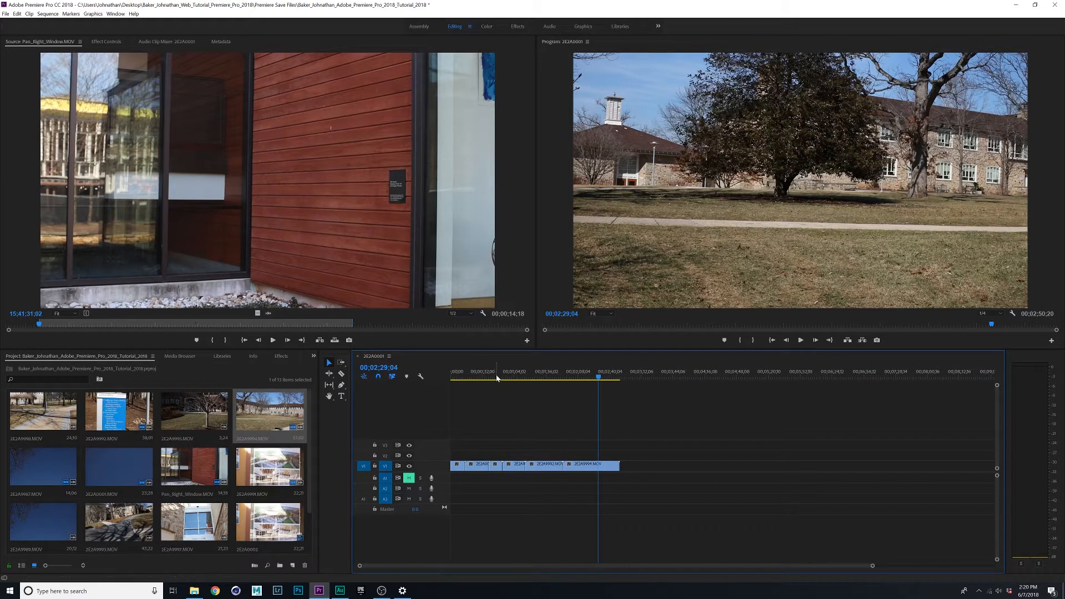
drag(495, 374, 502, 375)
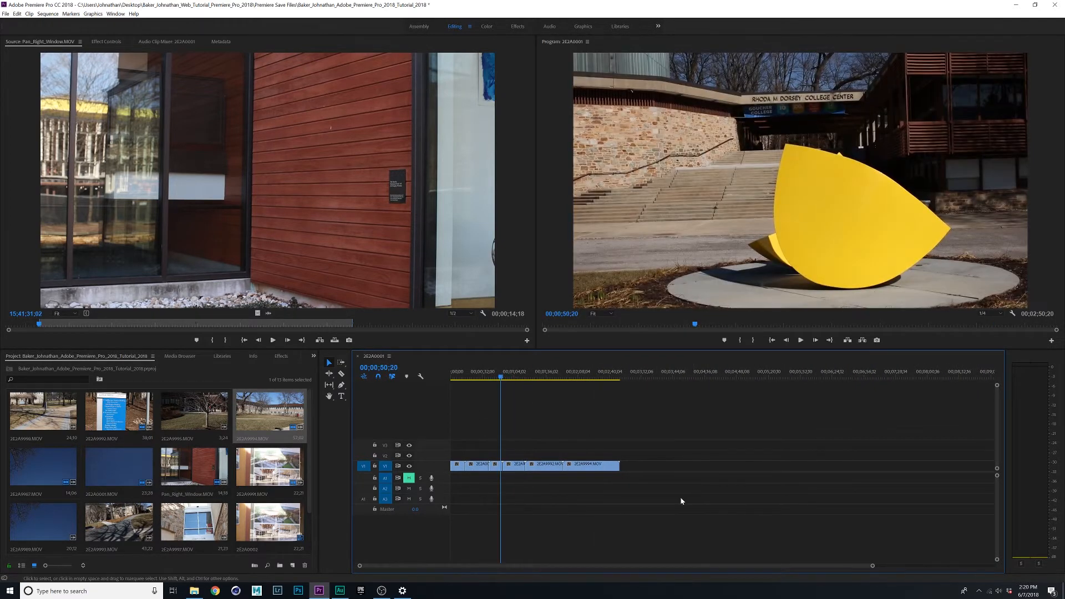
mouse_move(640, 471)
mouse_down()
mouse_move(520, 471)
mouse_move(631, 472)
mouse_up()
mouse_move(471, 469)
mouse_down()
mouse_move(515, 448)
mouse_move(519, 466)
mouse_move(491, 473)
mouse_up()
drag(754, 501, 535, 472)
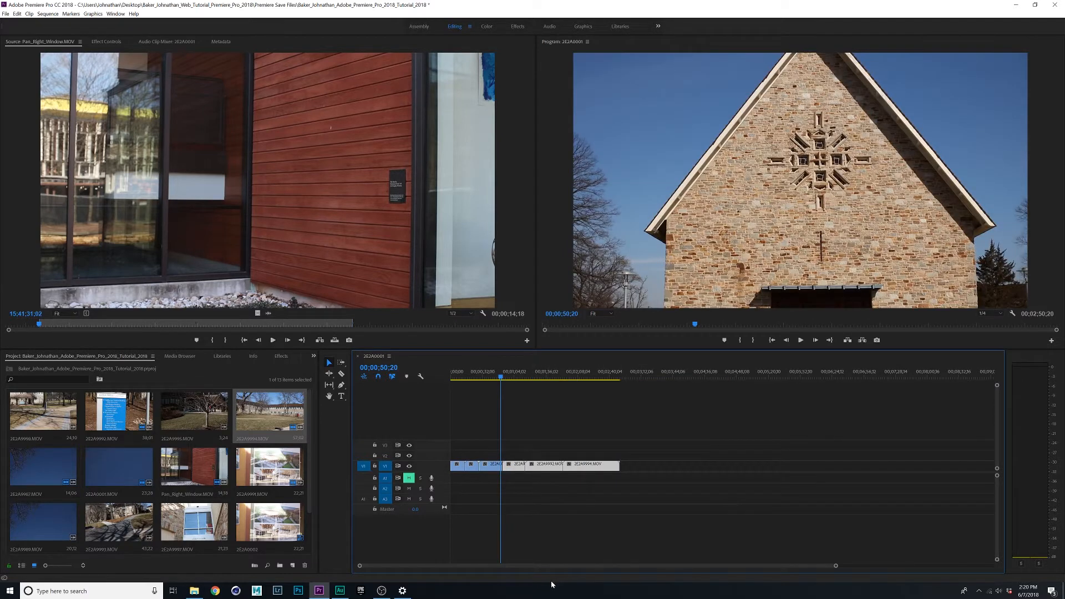
key(ctrl+z)
key(ctrl+z)
key(ctrl+z)
key(ctrl+z)
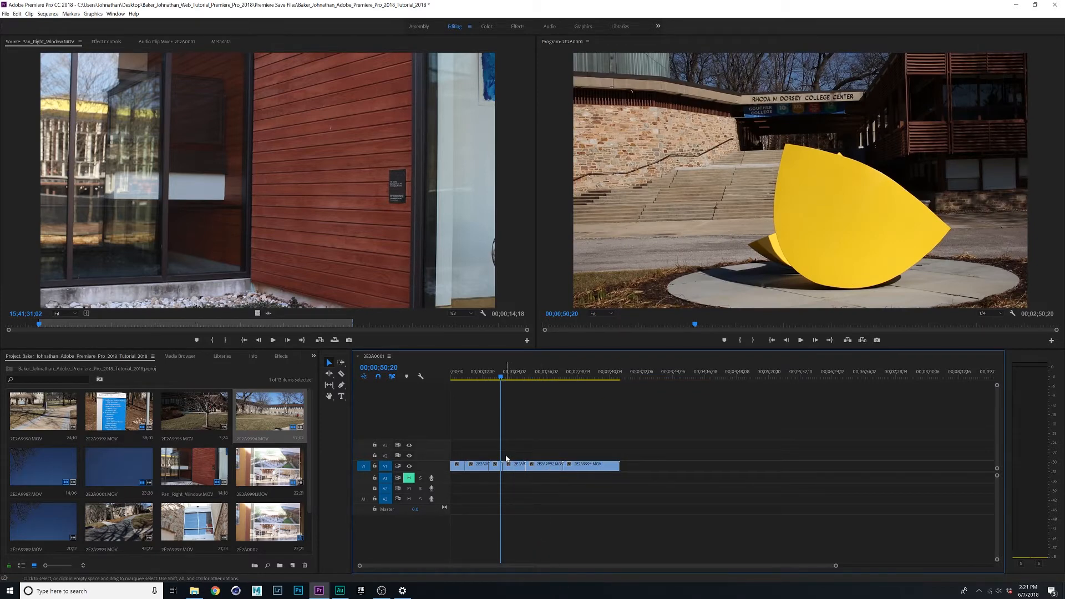
Place the third clip ahead of the church clip on V1, parking the last three clips on V2 and returning them to V1
drag(534, 465, 534, 458)
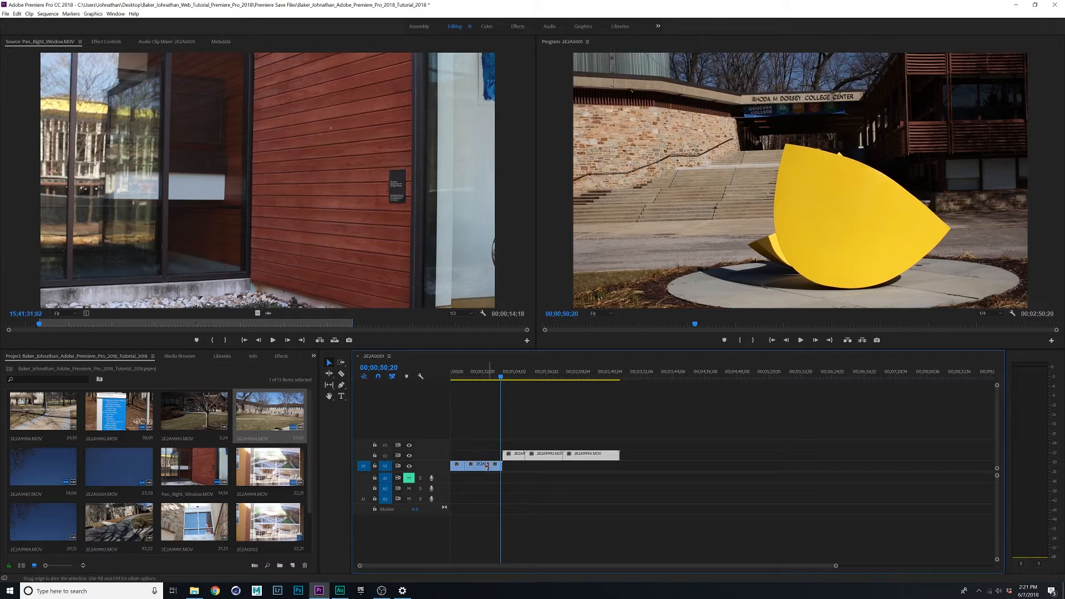
drag(495, 470, 471, 471)
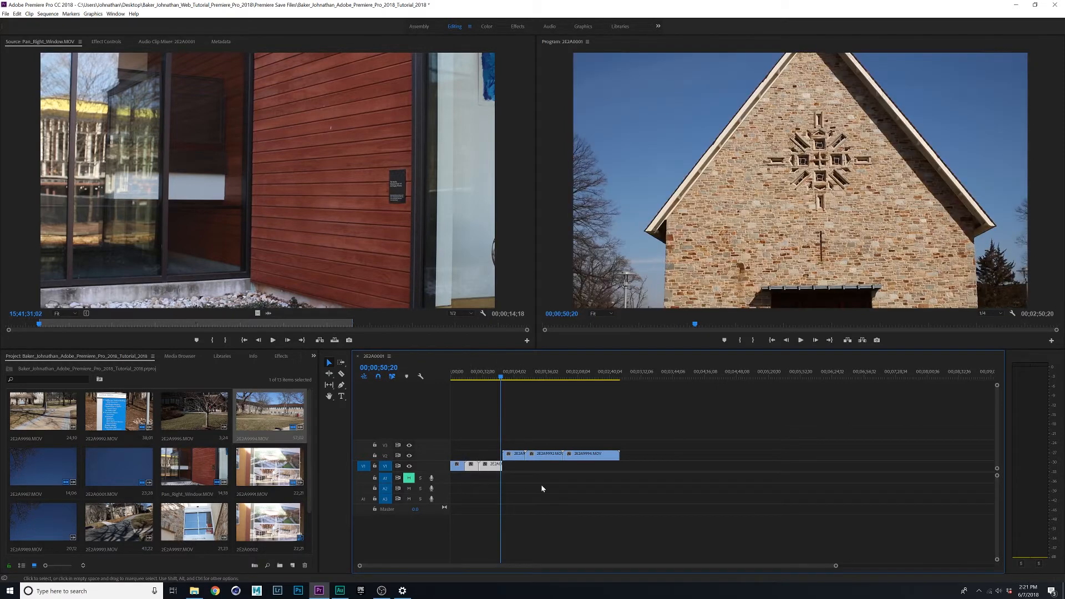
drag(678, 494, 523, 470)
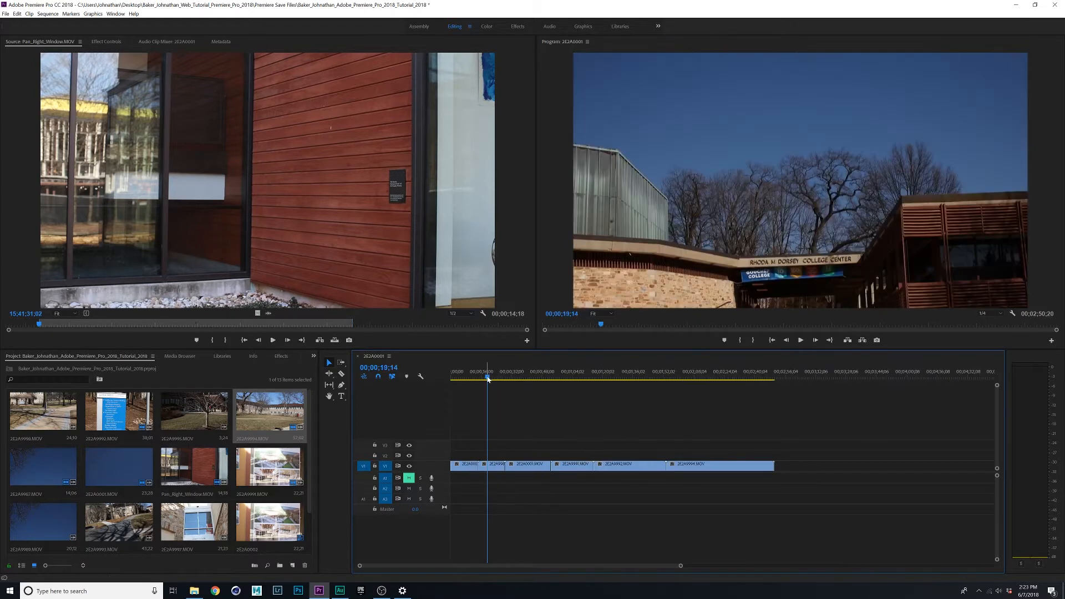
Reverse the speed of the second clip on track V1 and preview its transition into the church clip
drag(488, 380, 486, 382)
mouse_move(479, 382)
mouse_down()
mouse_move(531, 382)
mouse_move(476, 389)
mouse_move(552, 399)
mouse_move(481, 411)
mouse_up()
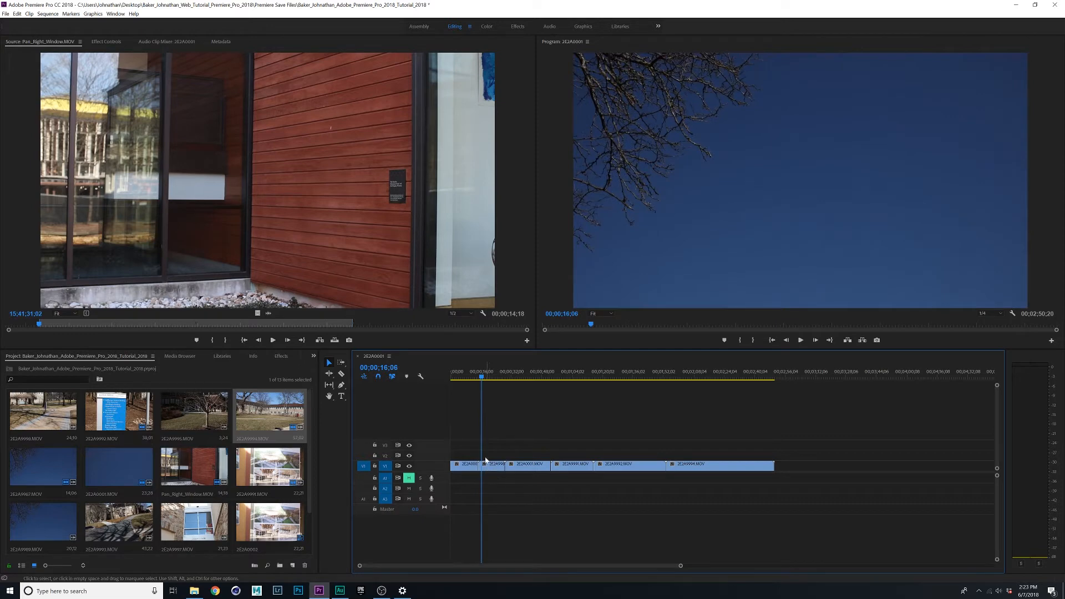
click(522, 469)
click(490, 470)
click(527, 469)
click(489, 471)
right_click(492, 471)
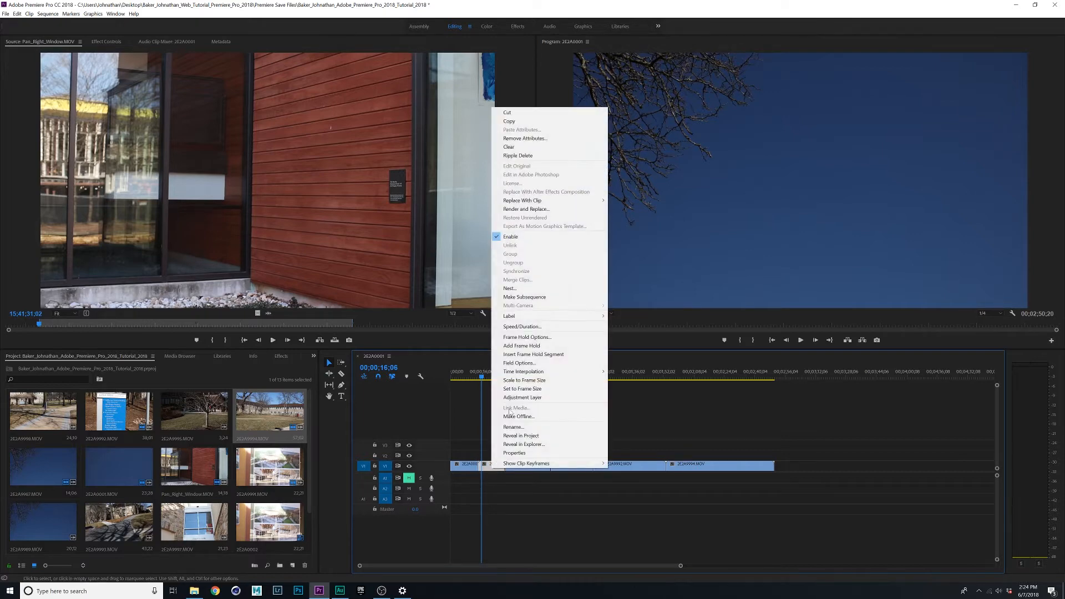
click(517, 327)
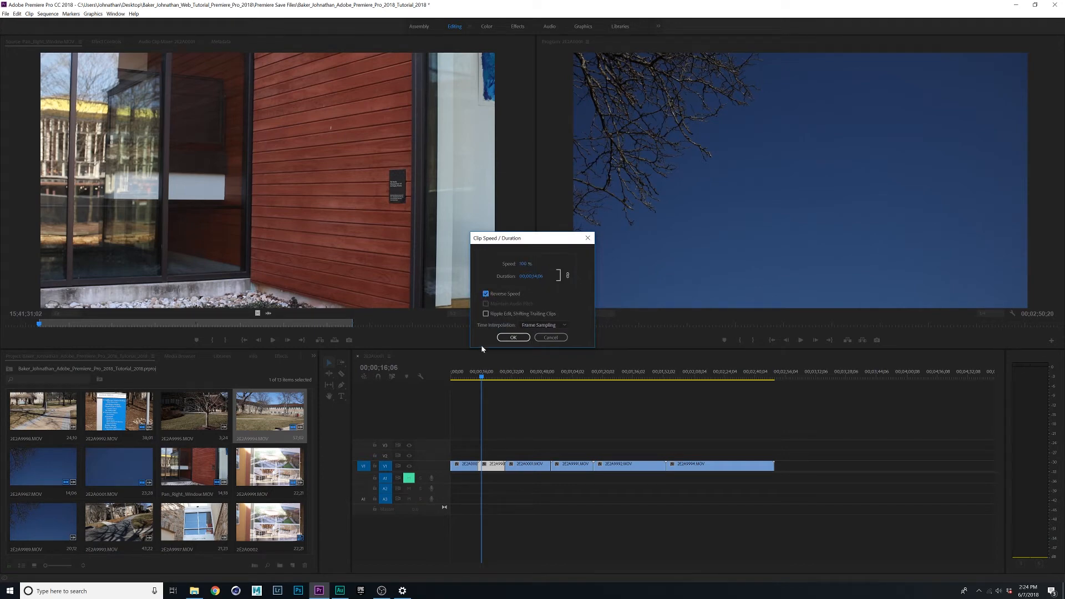
click(511, 338)
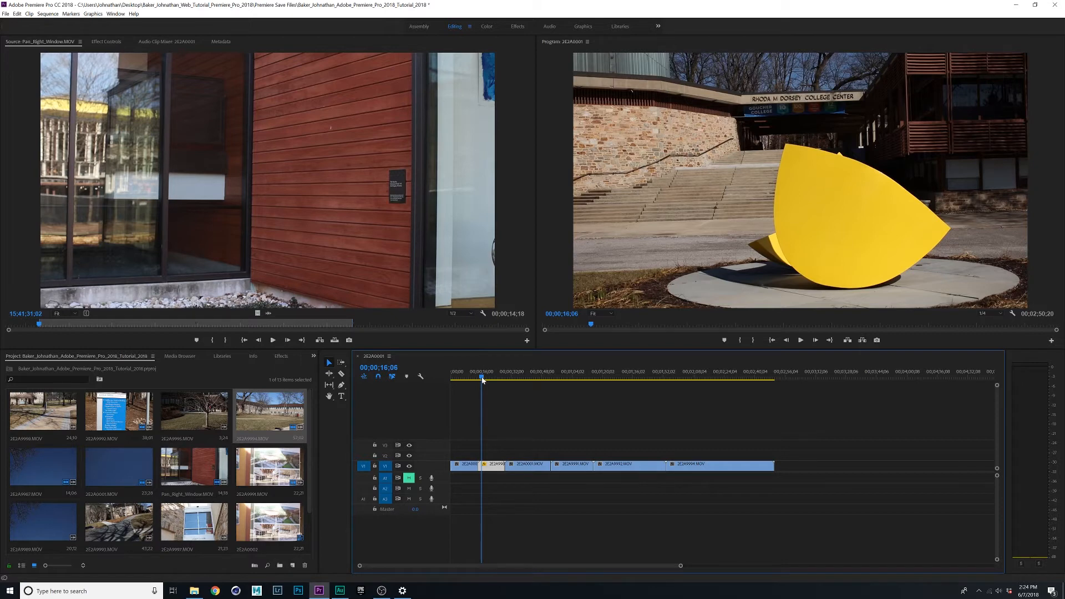
drag(483, 380, 503, 389)
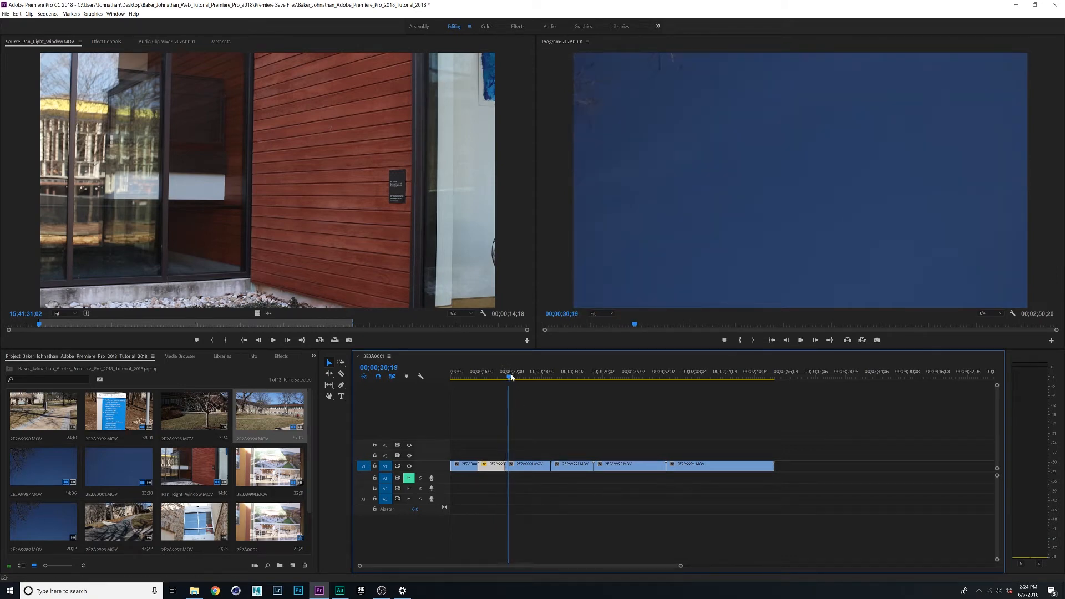
drag(508, 379, 539, 378)
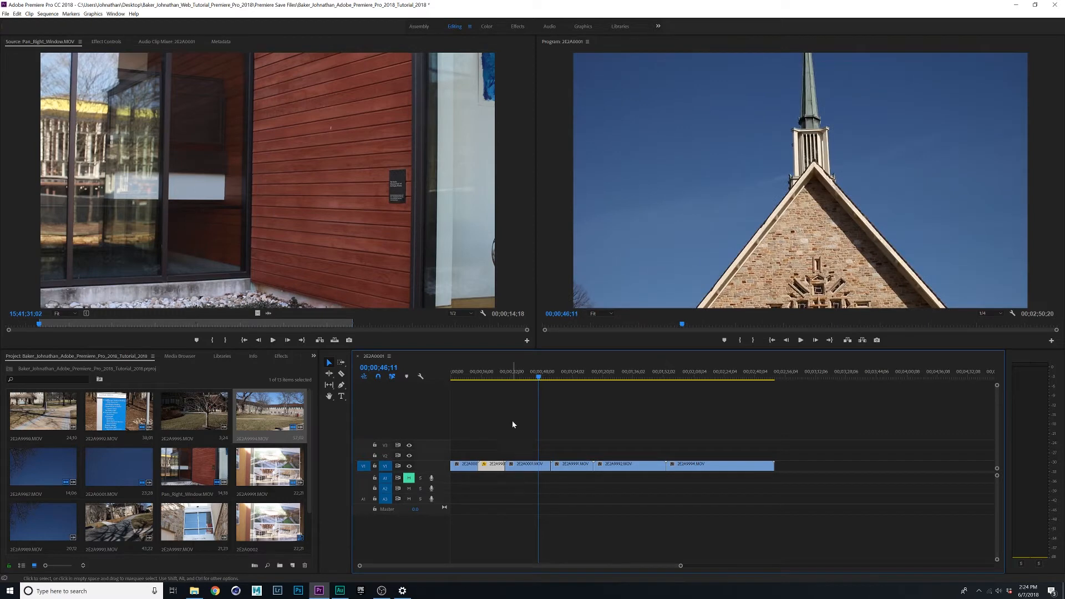
Move the glass-window clip directly behind the first clip on V1, parking the reversed and church clips on V2 and returning them after it
drag(519, 490, 500, 457)
click(472, 471)
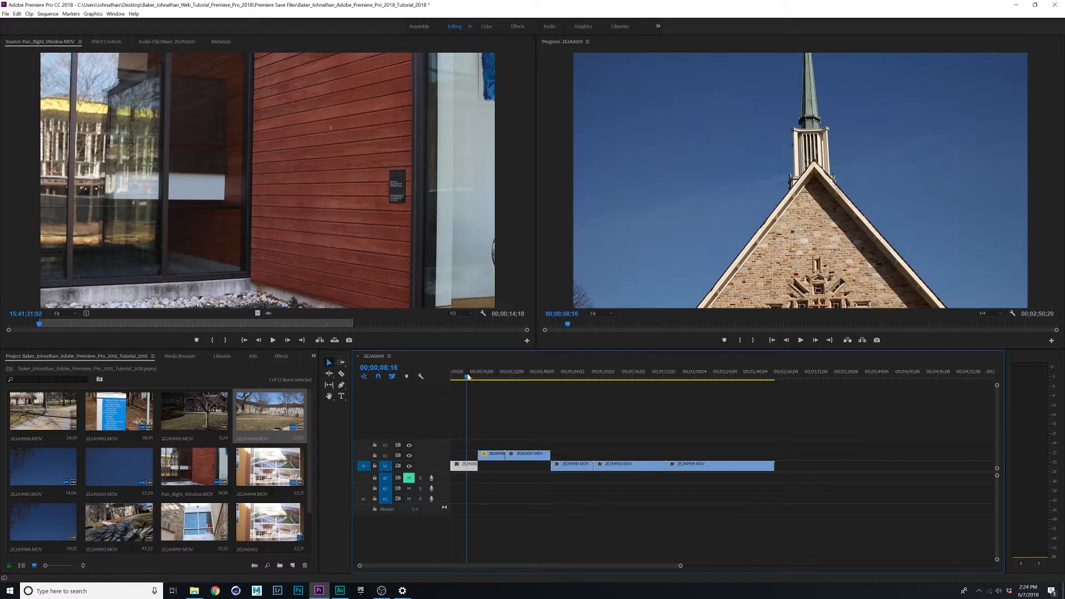
drag(452, 376, 473, 378)
drag(559, 377, 584, 377)
drag(567, 467, 493, 472)
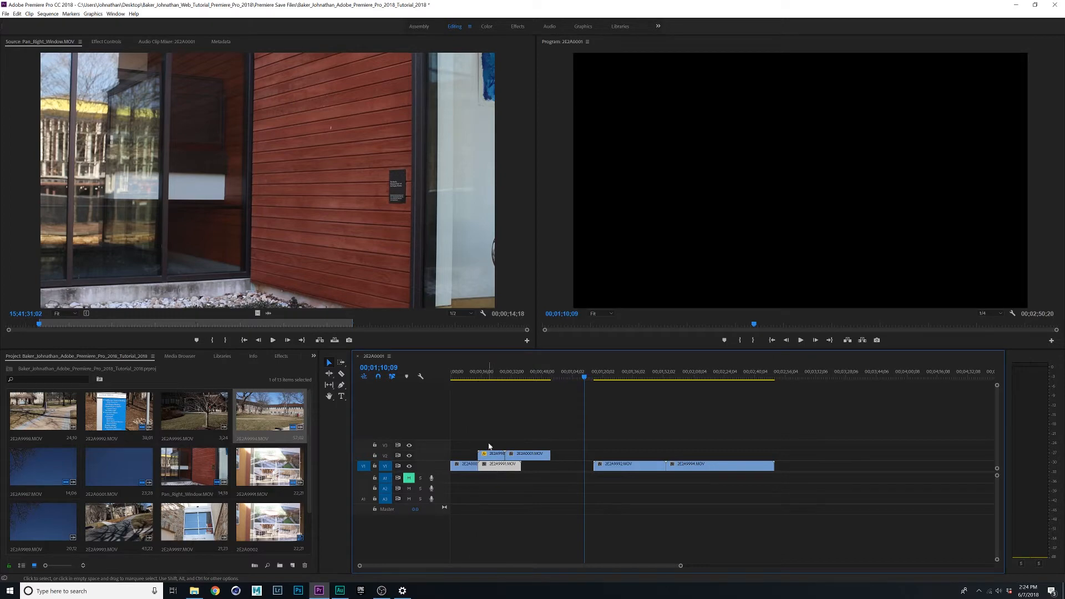
click(535, 456)
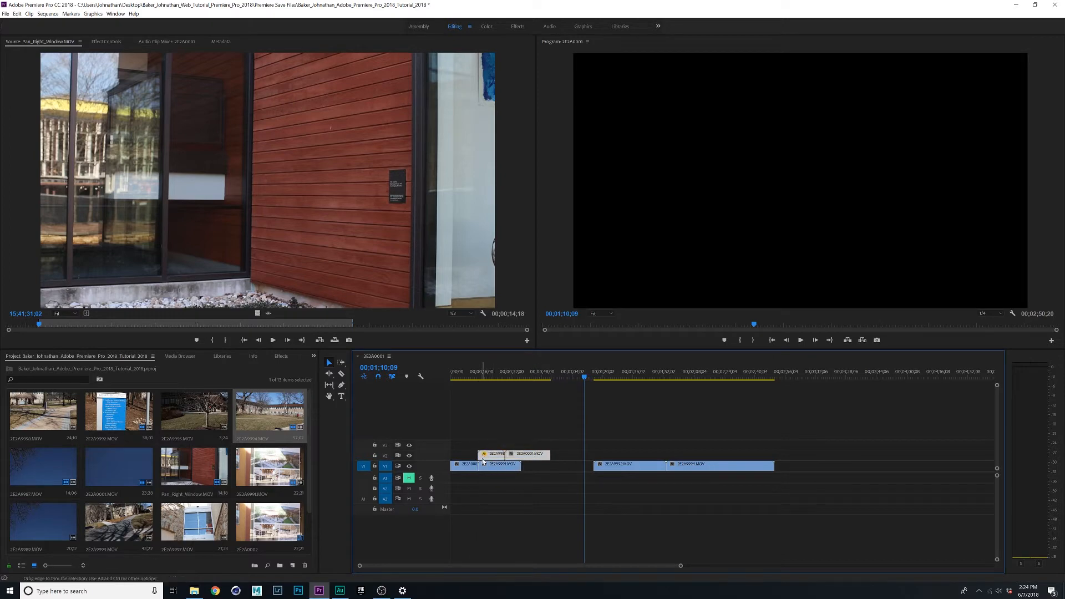
drag(495, 456, 536, 467)
drag(478, 369, 635, 452)
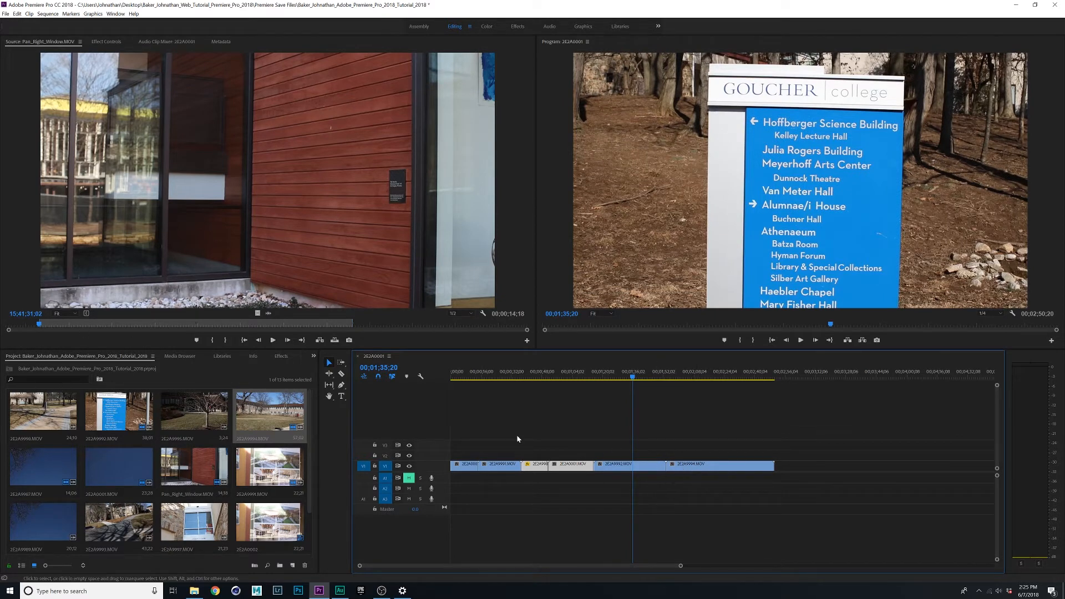
click(327, 363)
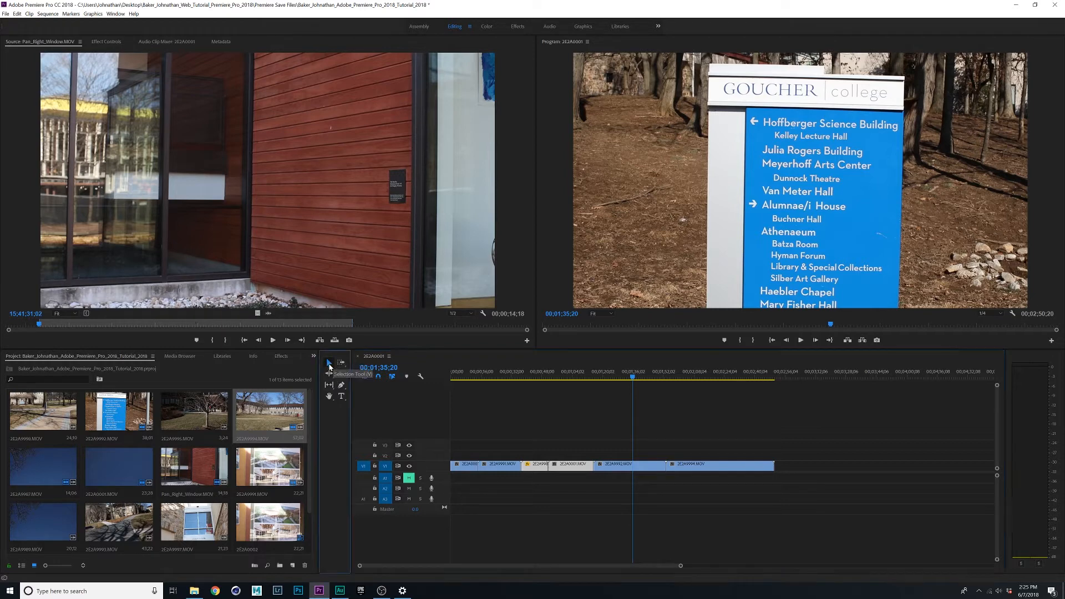
click(492, 468)
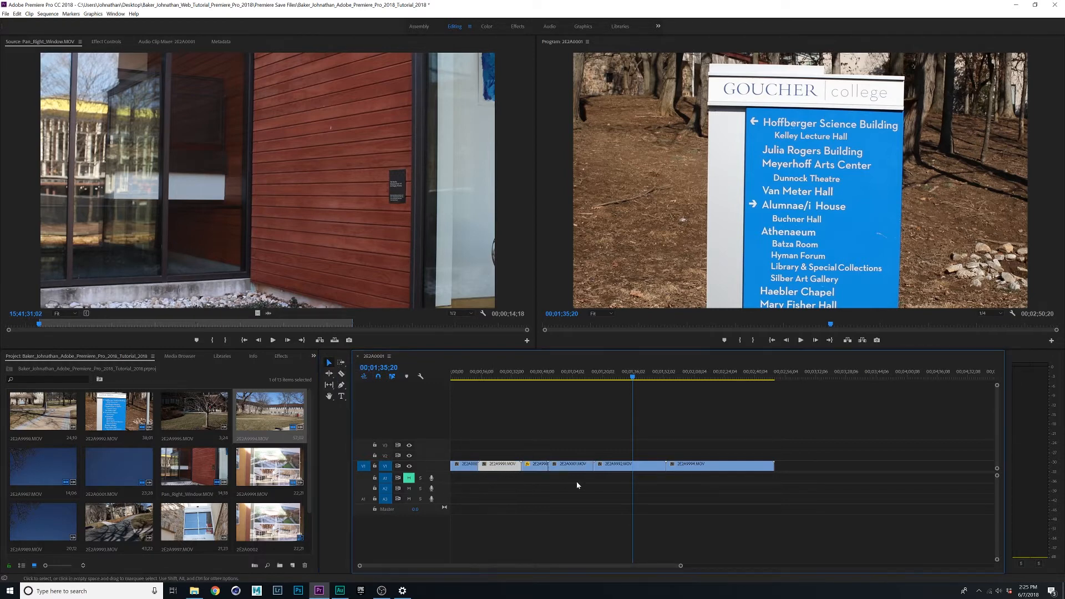
click(579, 468)
drag(581, 468, 622, 486)
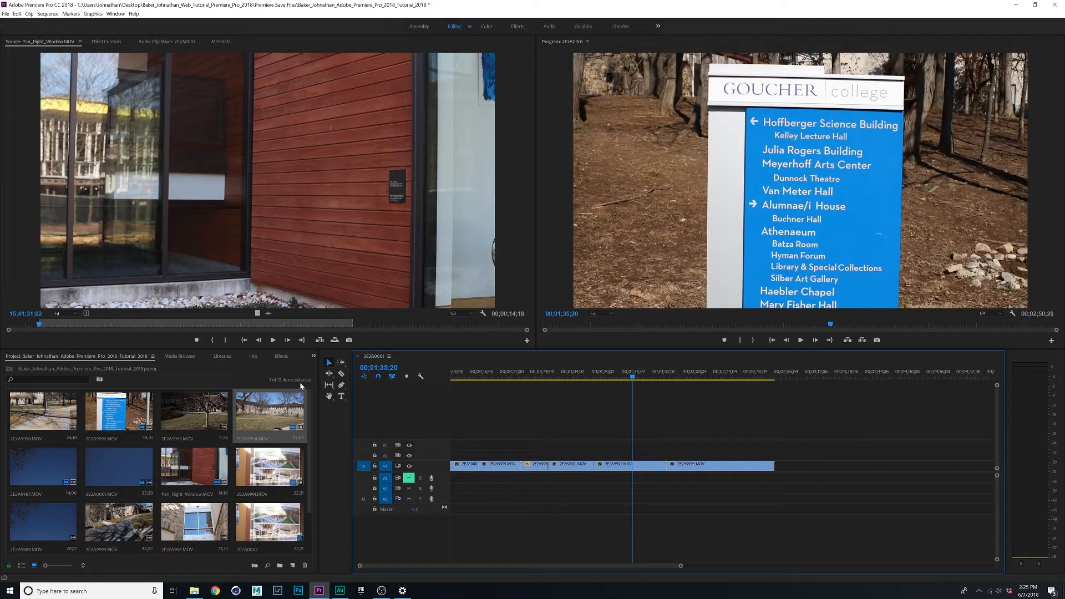
Split the college sign clip on V1 with the Razor tool at 00;01;31;28 and 00;01;39;05
click(341, 374)
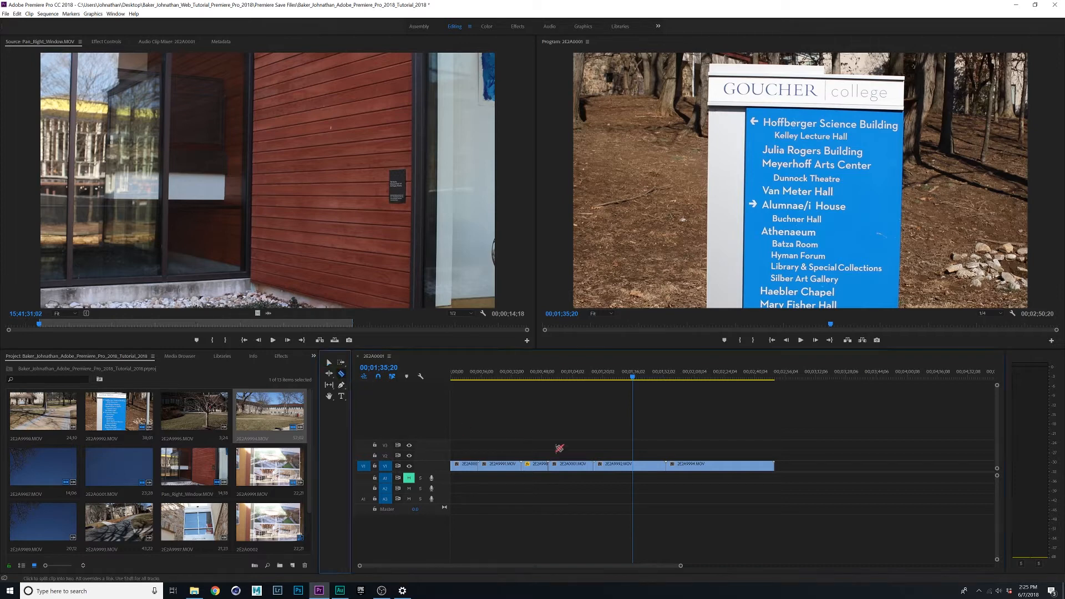
mouse_move(633, 381)
mouse_down()
mouse_move(598, 382)
mouse_move(627, 385)
mouse_up()
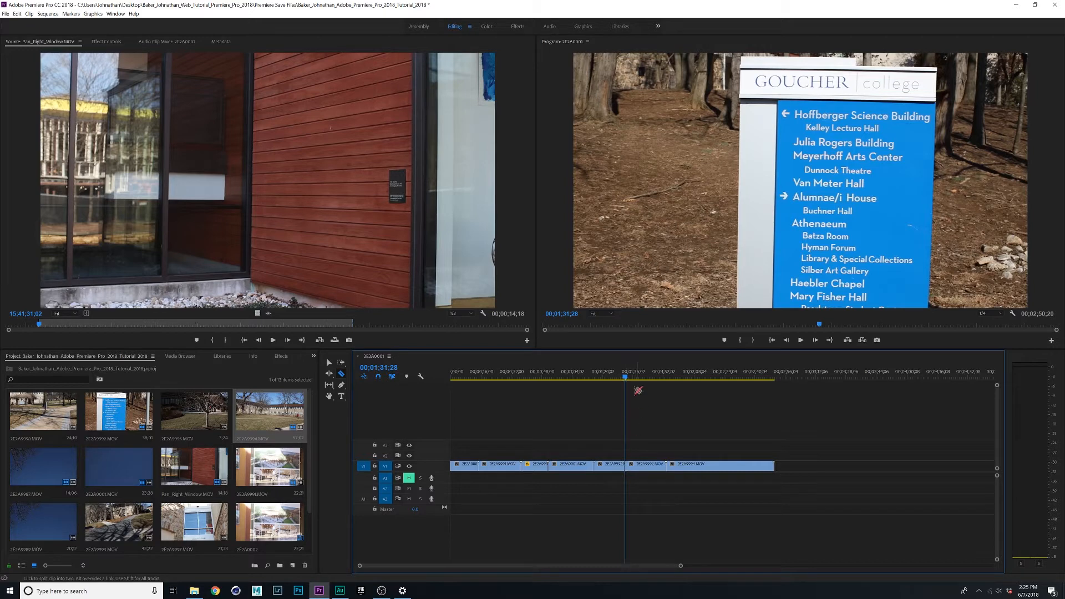
drag(633, 380, 640, 383)
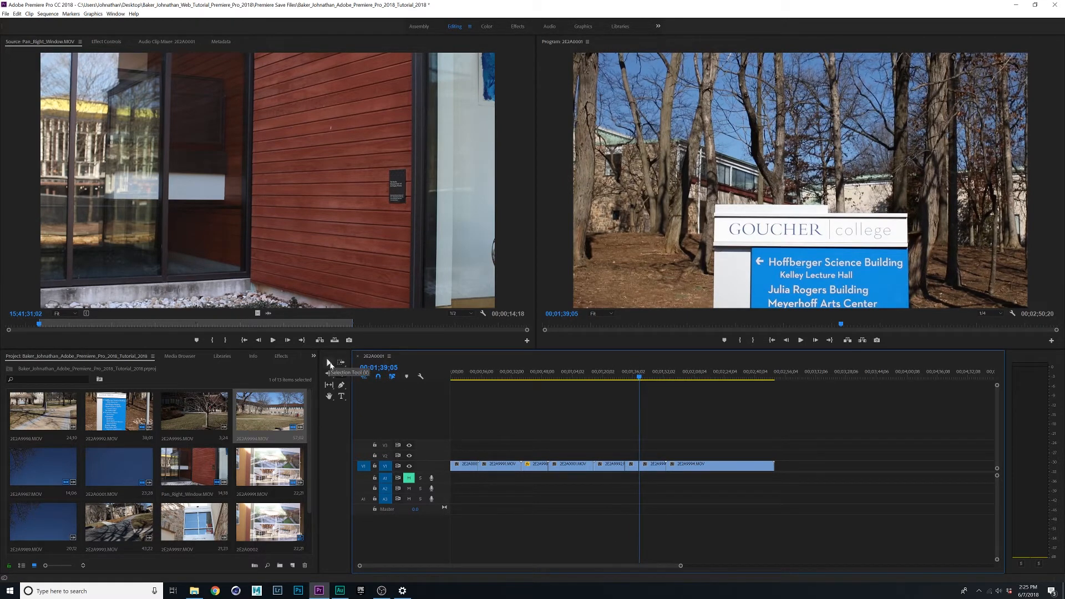
Delete the sign clip's pieces before the first cut and after the second cut
click(330, 364)
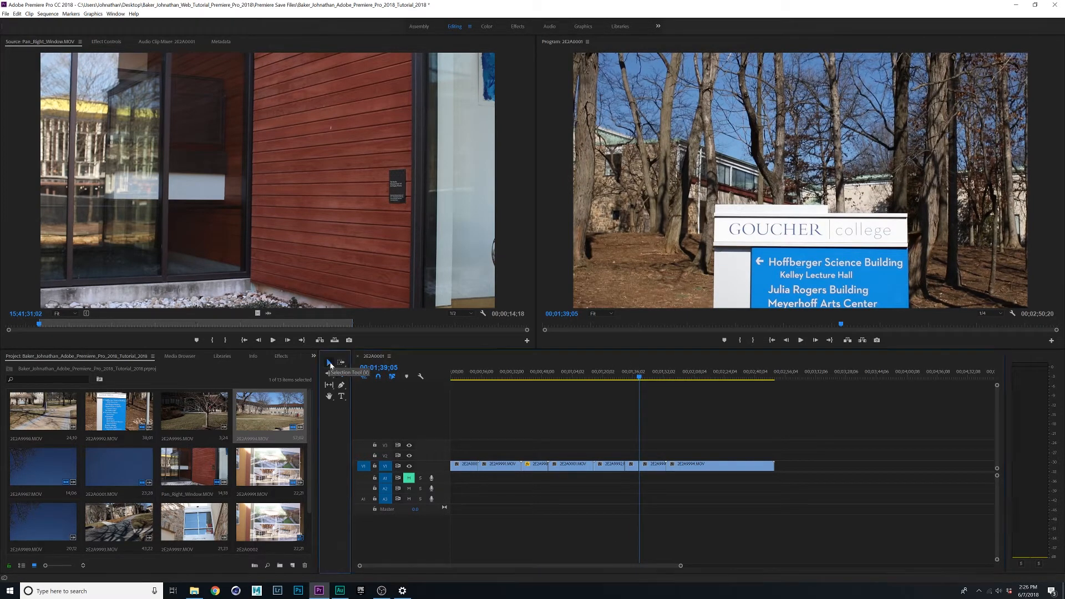
click(657, 470)
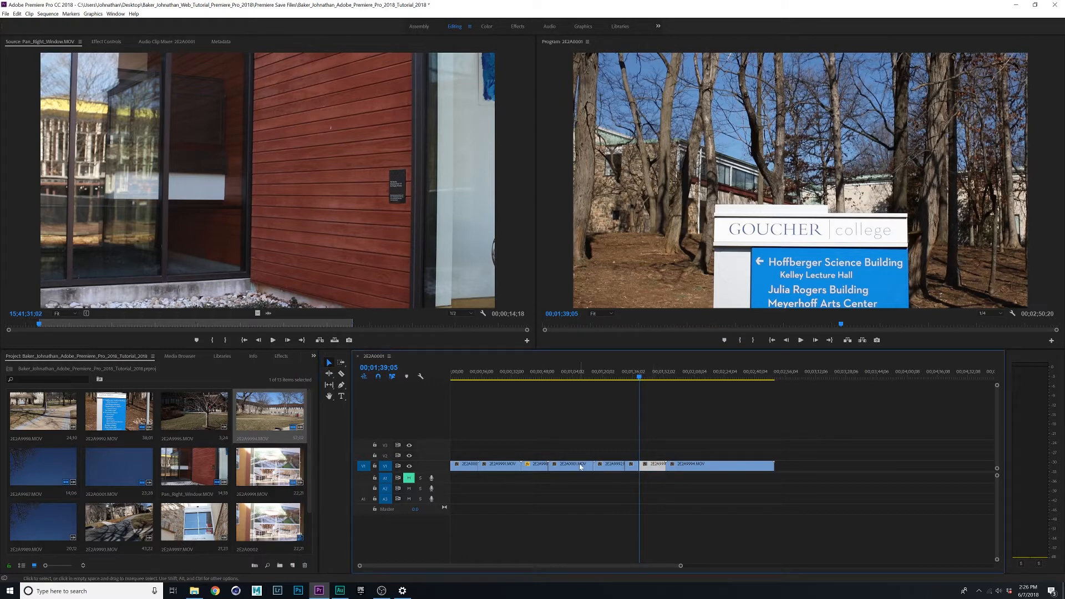
key(Delete)
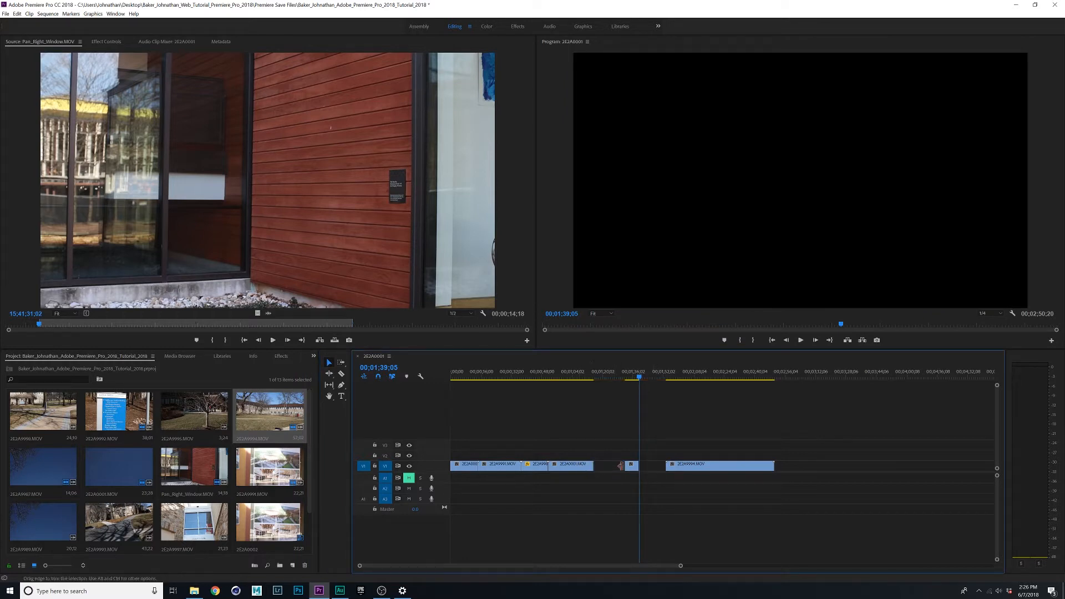
Undo the Razor cuts and piece deletions on the college sign clip
mouse_move(638, 379)
mouse_down()
mouse_move(628, 379)
mouse_move(638, 380)
mouse_up()
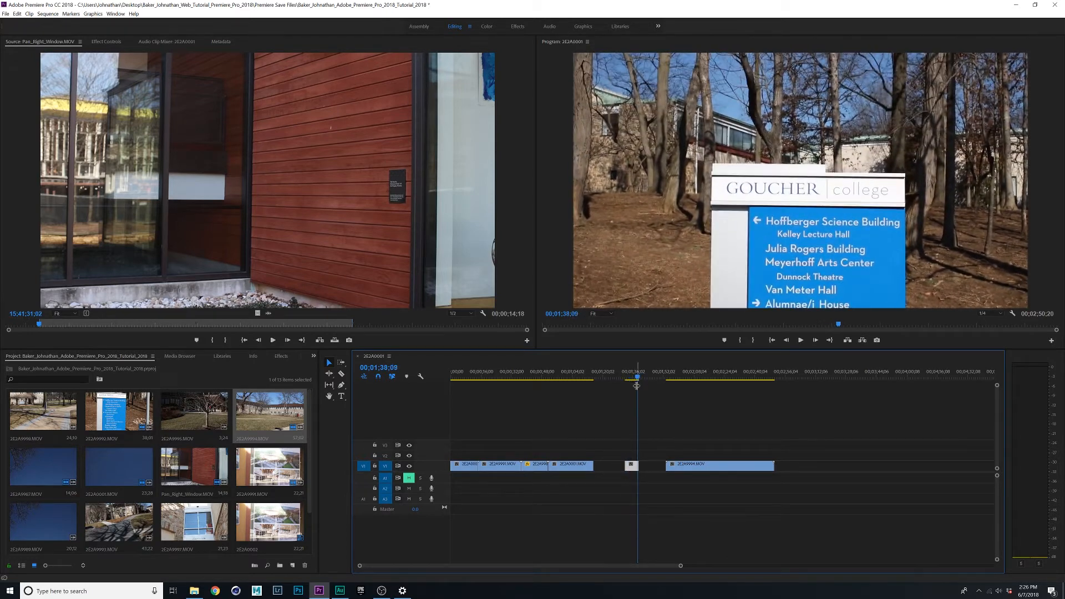
key(ctrl+z)
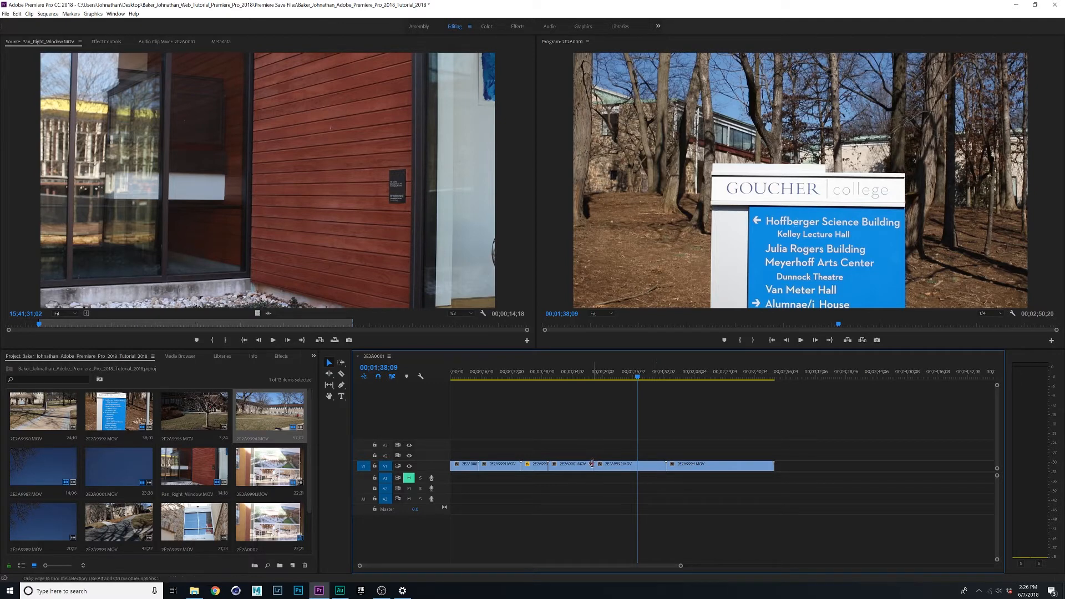
Trim the college sign clip's edges on V1 so it runs from 00;01;29;23 to 00;01;40;14, and scrub through it
drag(596, 466, 616, 466)
drag(638, 377, 623, 381)
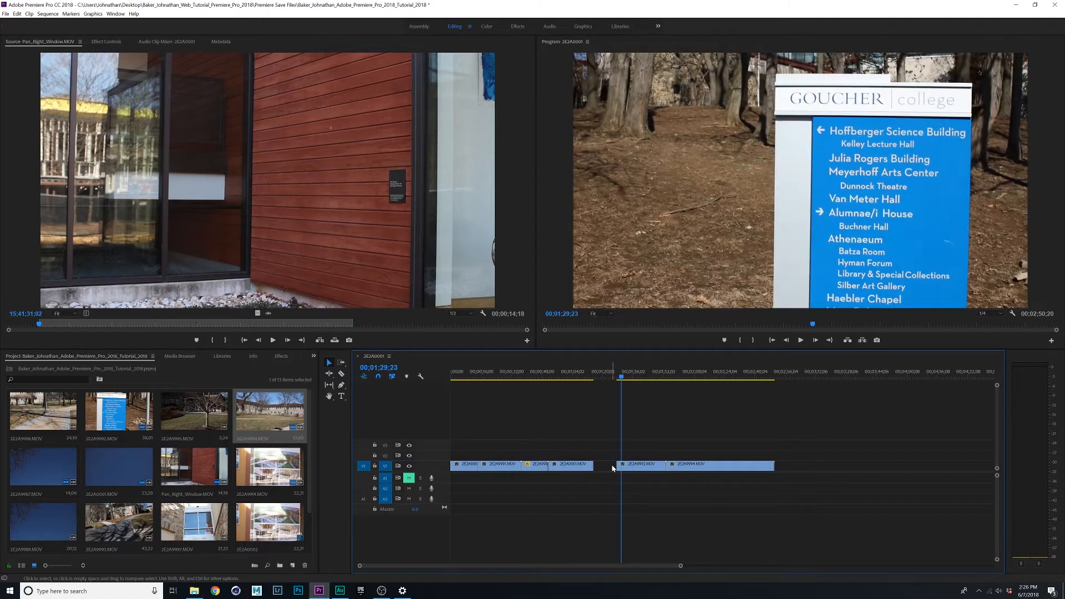
drag(619, 466, 621, 466)
drag(640, 377, 643, 379)
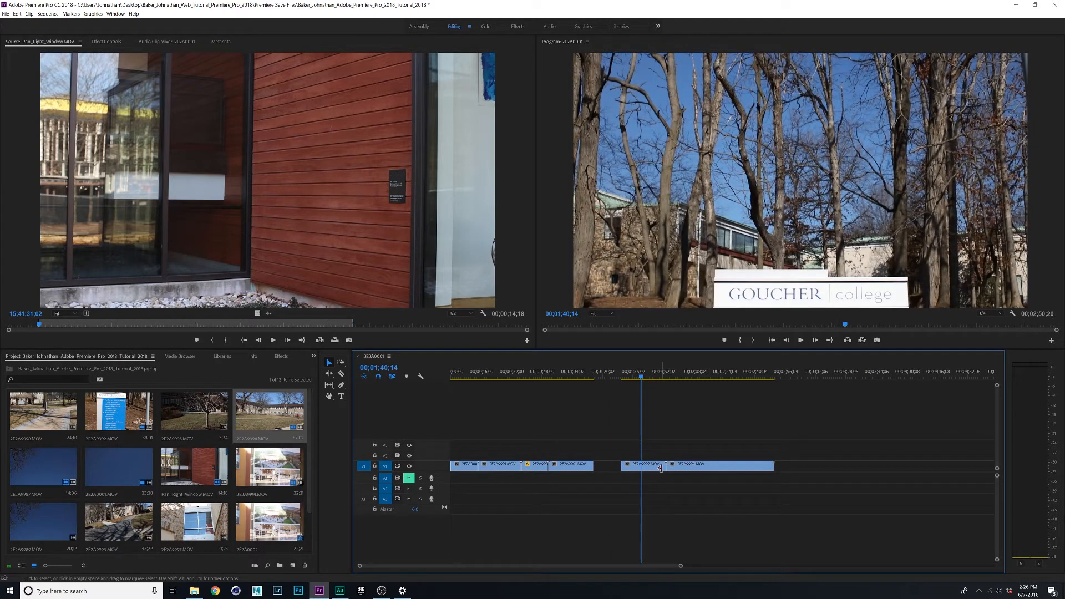
drag(665, 468, 641, 467)
click(624, 376)
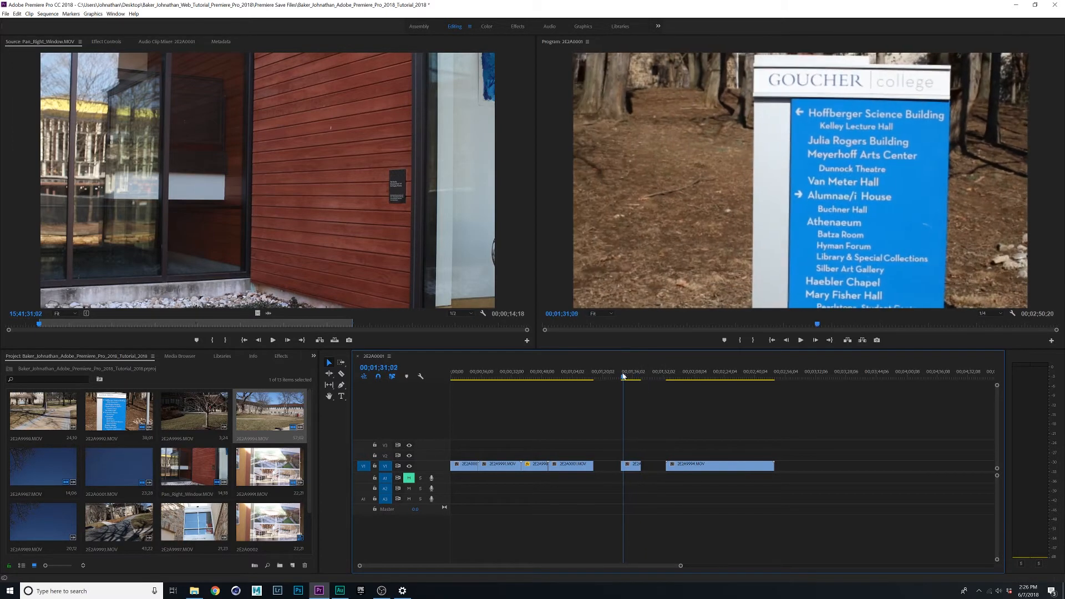
mouse_move(624, 376)
mouse_down()
mouse_move(637, 377)
mouse_move(618, 383)
mouse_move(642, 385)
mouse_move(636, 392)
mouse_up()
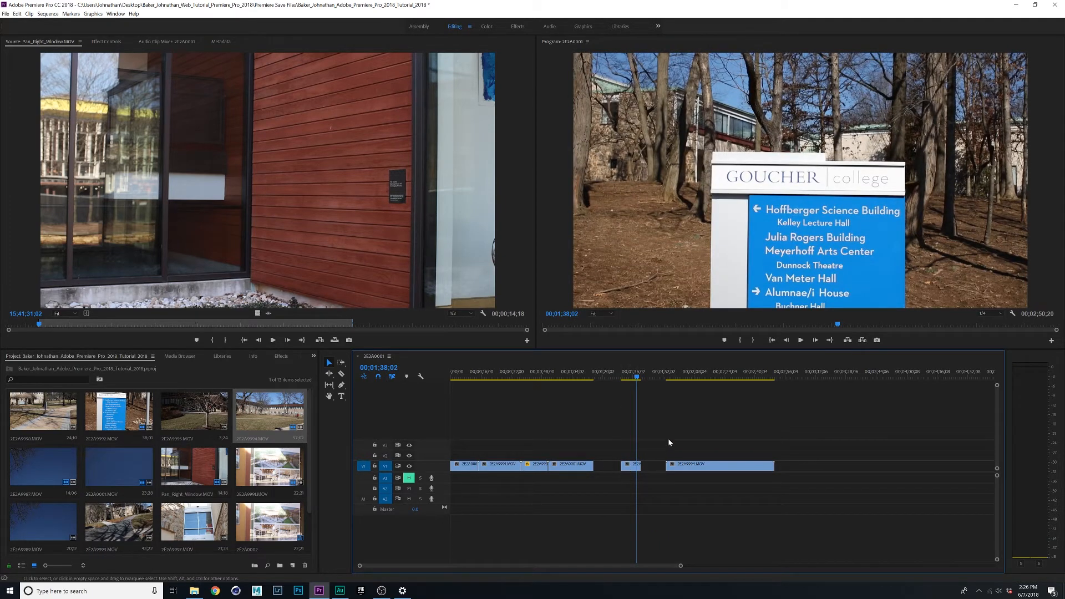
Cut off and delete the tree clip's opening piece with the Razor tool, and extend the clip's start back again
key(c)
click(703, 466)
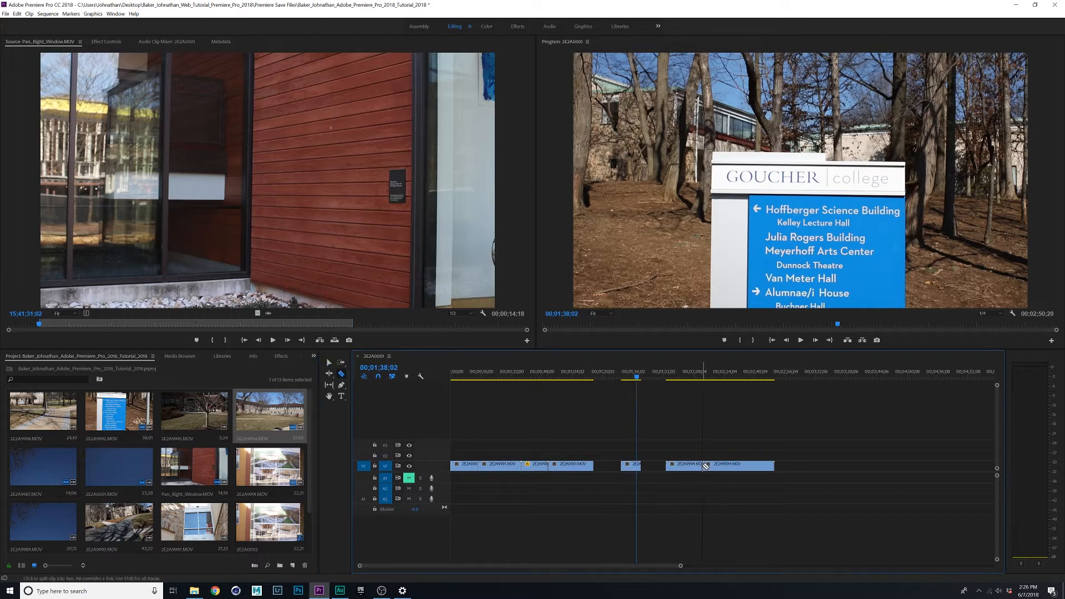
key(v)
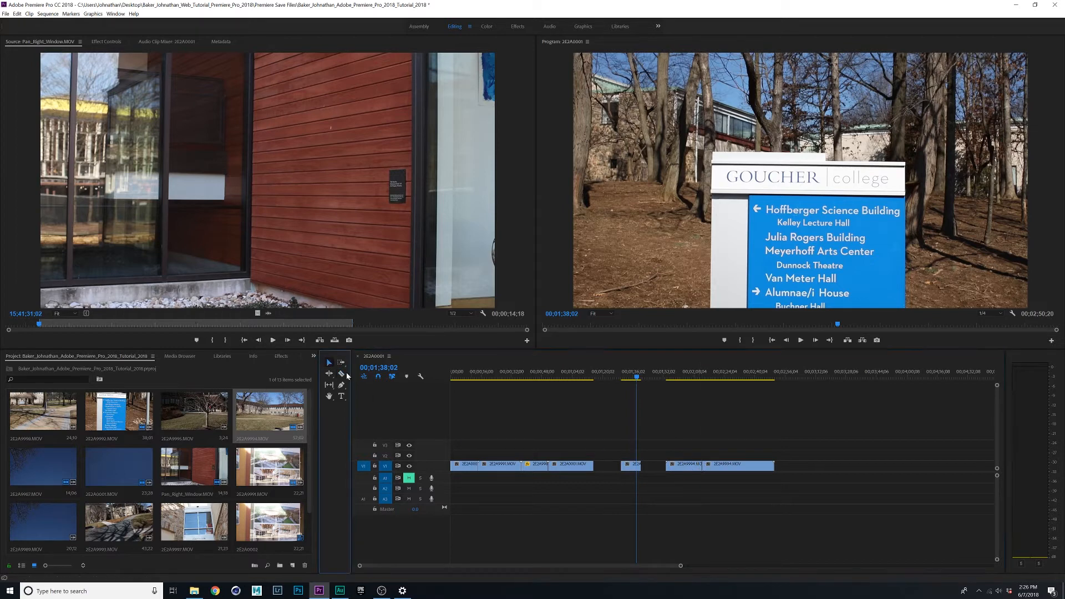
click(689, 466)
key(Delete)
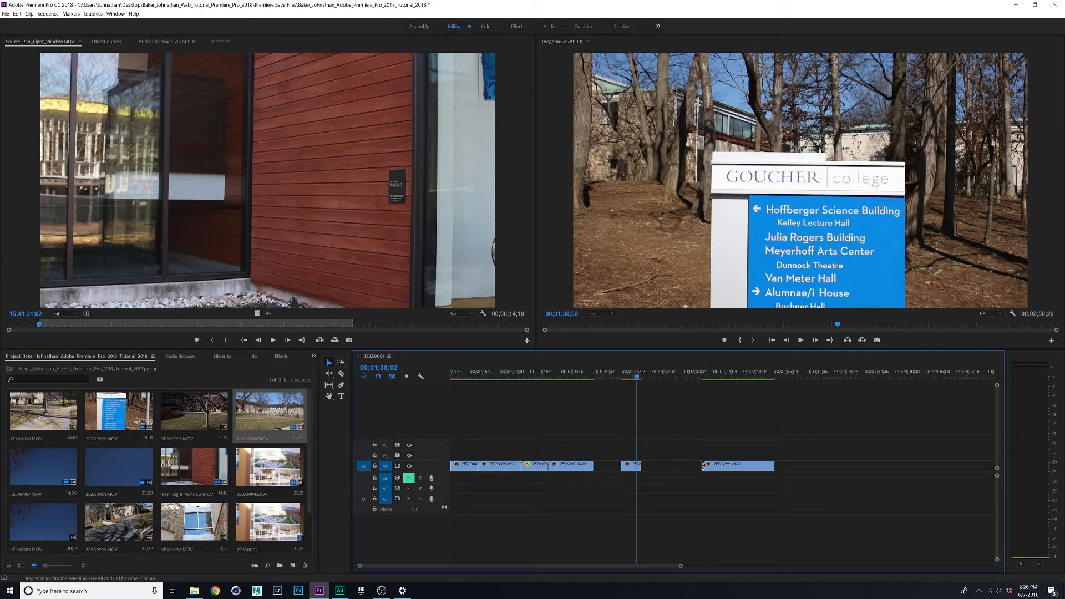
drag(703, 466, 666, 466)
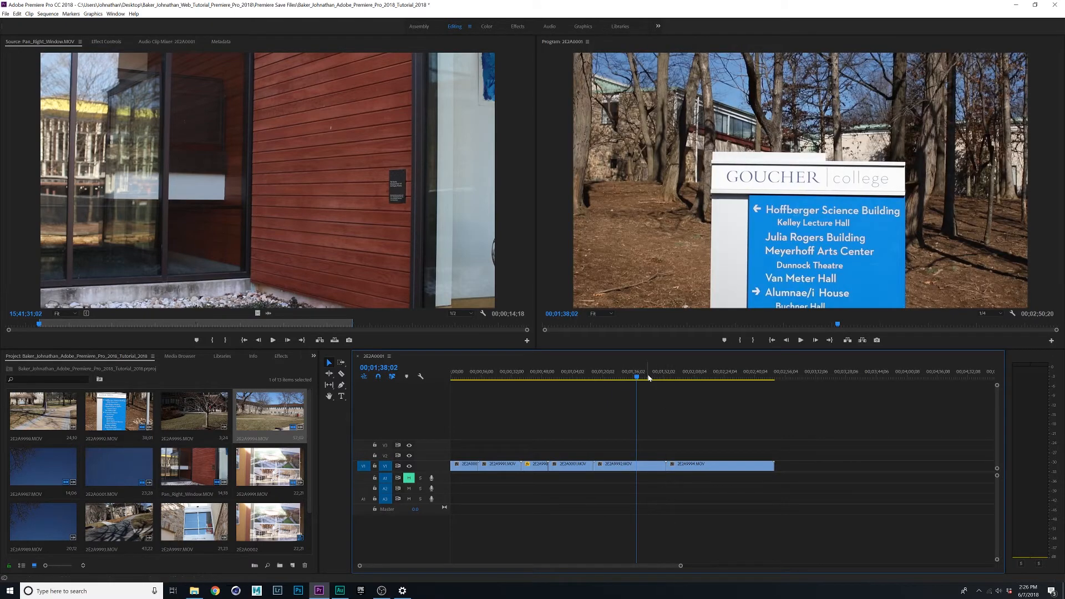
Trim the college sign clip on V1 to start at 00;01;29;10 and end at 00;01;40;14
drag(649, 377, 625, 386)
drag(629, 390, 620, 389)
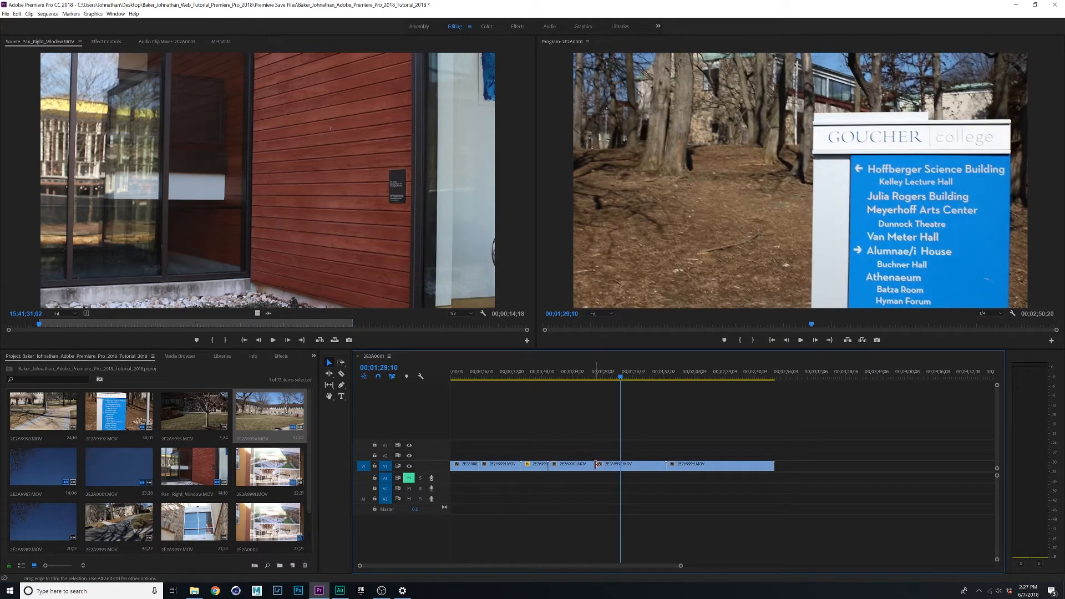
drag(597, 465, 621, 465)
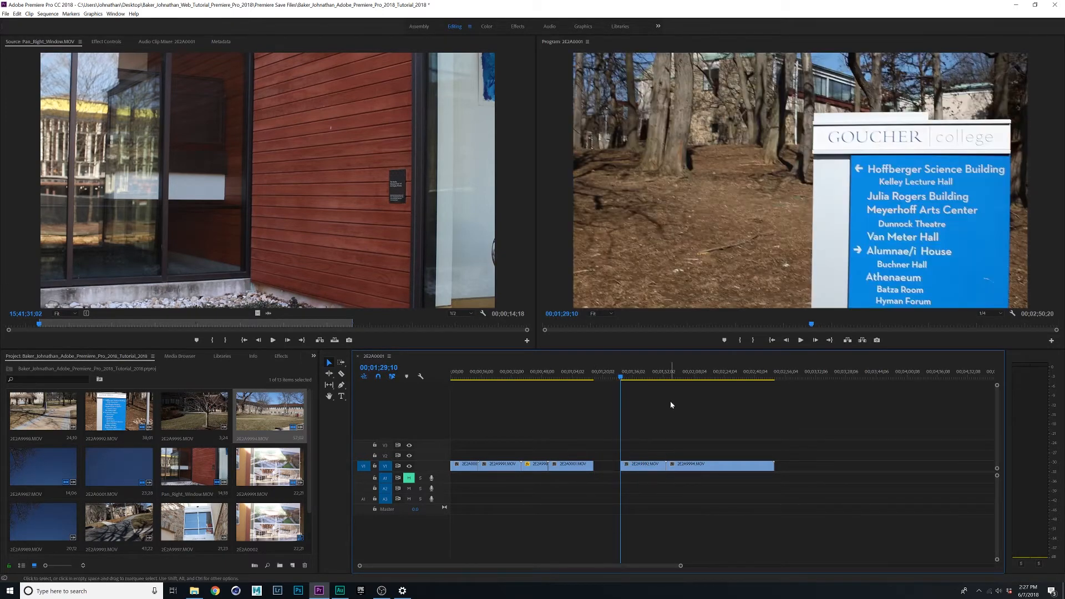
drag(635, 377, 642, 378)
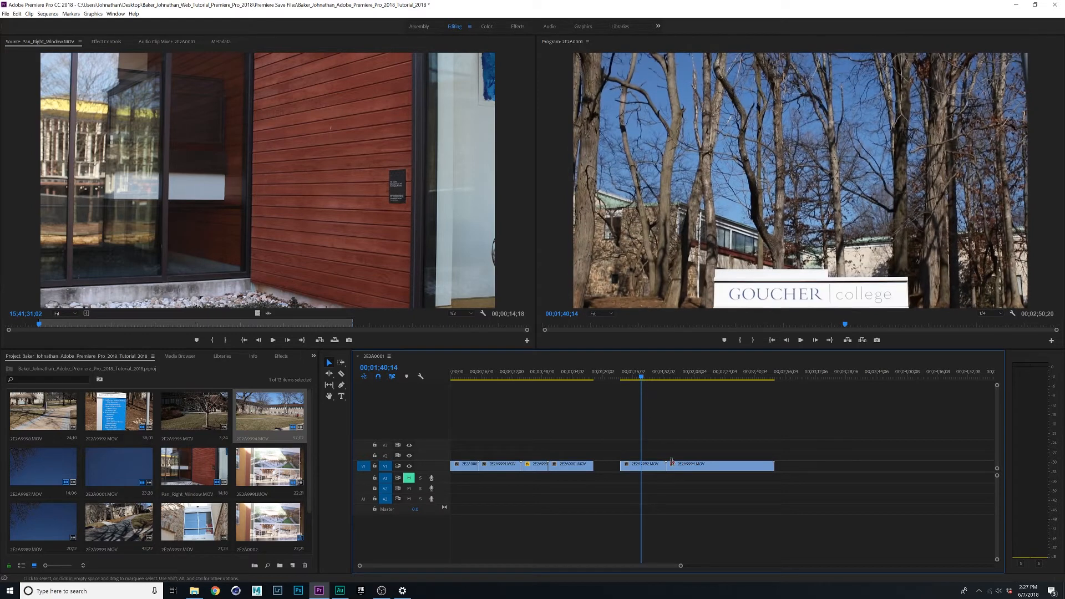
drag(663, 465, 640, 464)
Trim off the opening part of the last clip on V1, the tree clip, and scrub through what remains
click(679, 377)
drag(679, 377, 705, 391)
drag(663, 465, 706, 465)
drag(731, 378, 770, 378)
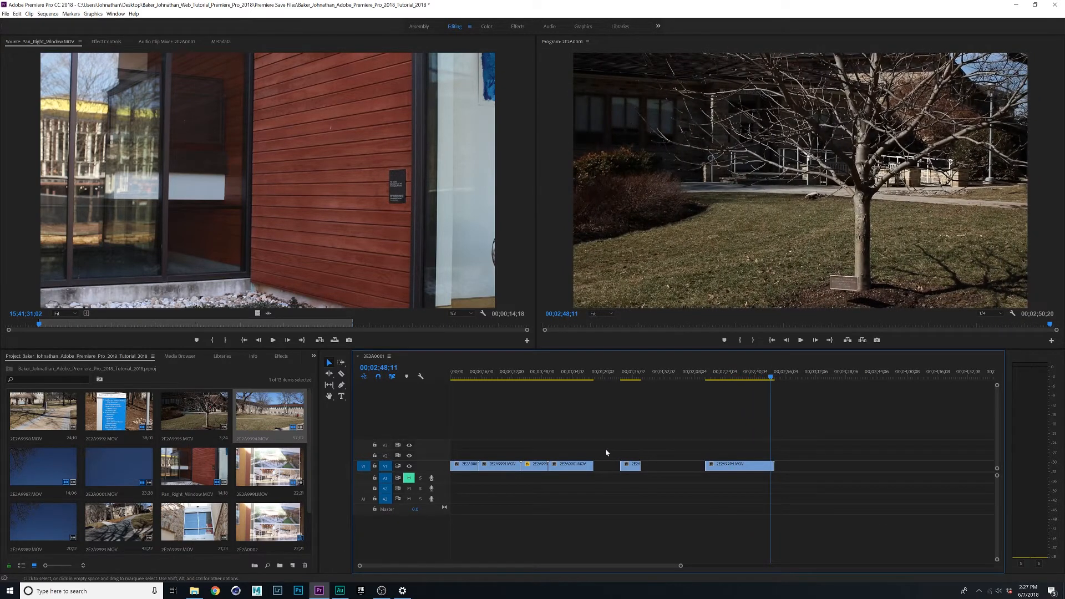
Close the gaps on V1 by moving the trimmed sign clip and the tree clip directly behind the preceding clips
drag(637, 466, 612, 470)
click(711, 466)
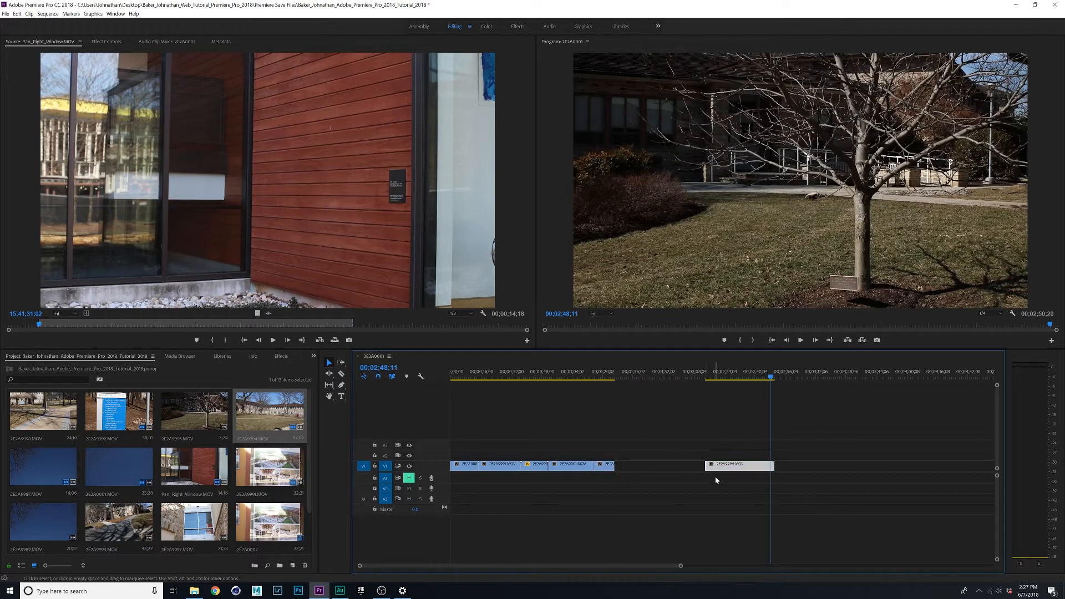
drag(711, 469, 622, 466)
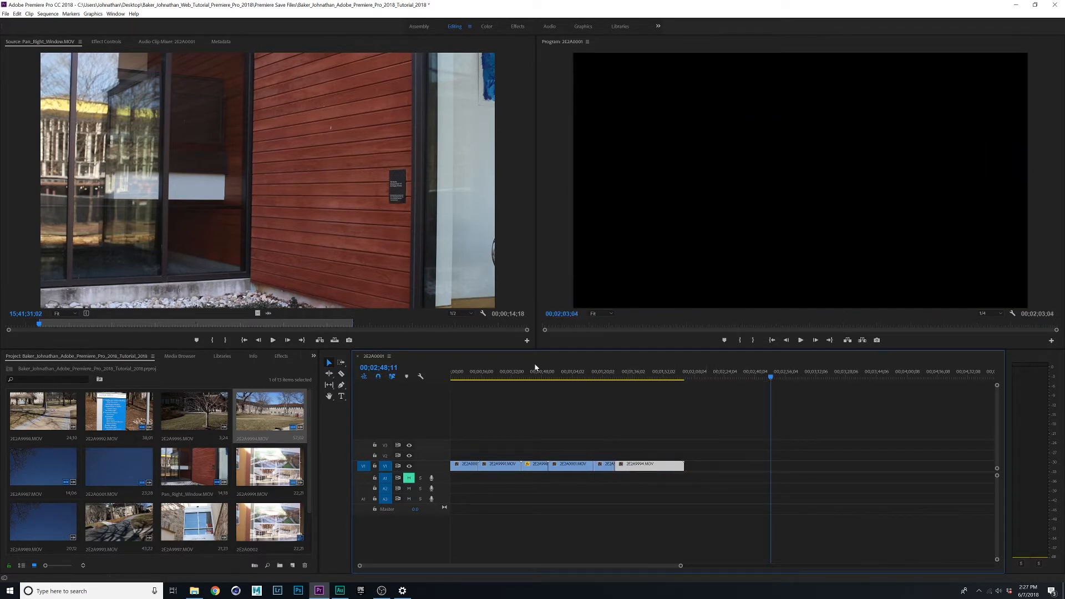
Review the whole edited sequence from its beginning through to the tree clip
click(508, 378)
drag(508, 378, 397, 377)
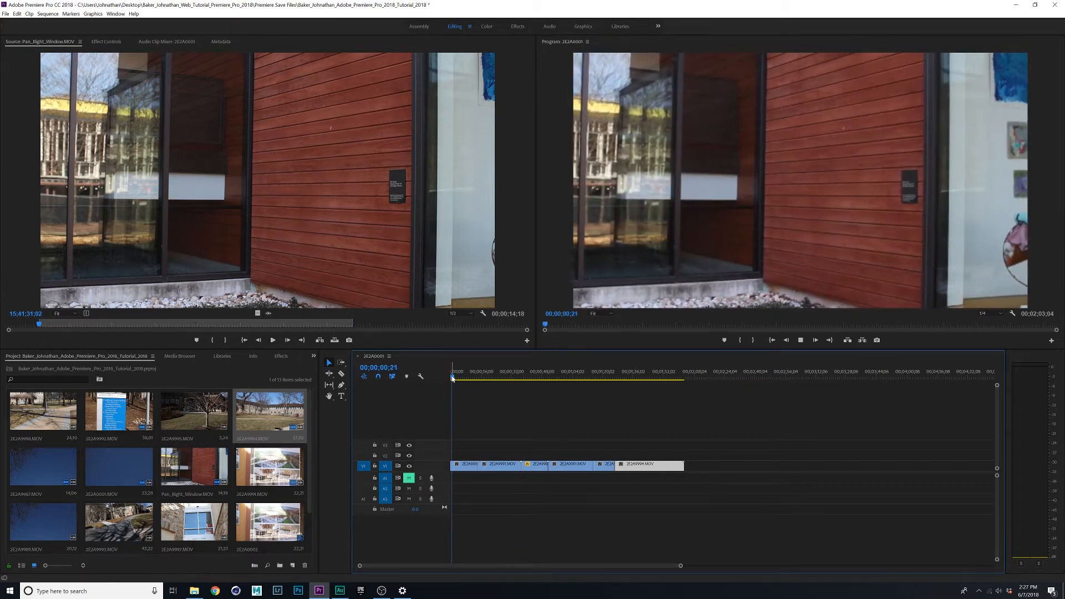
click(460, 378)
drag(462, 379, 681, 366)
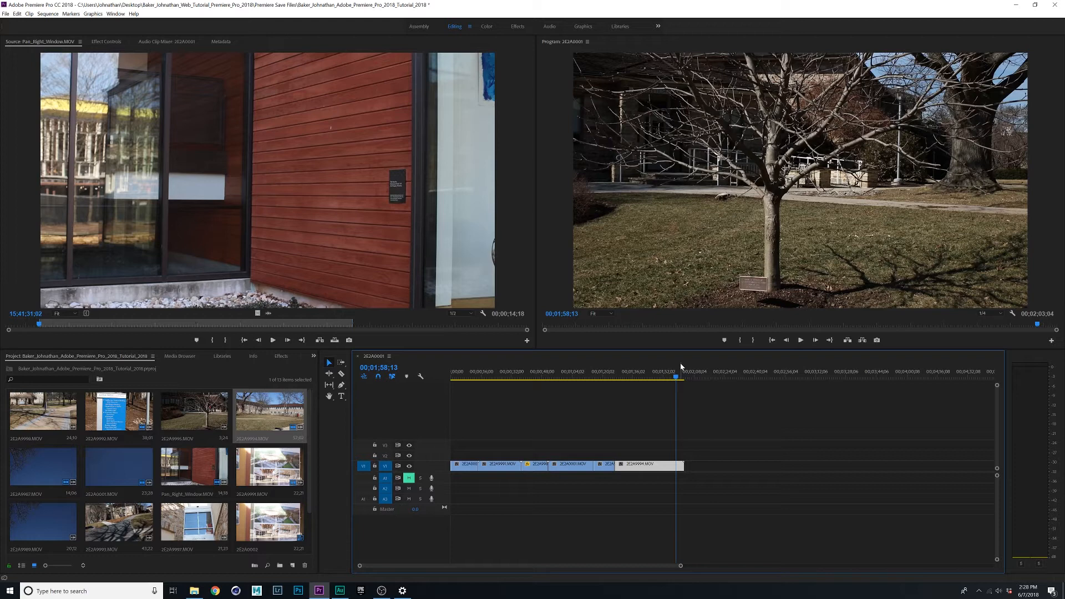
Compare where the effects list is found in the Effects and Editing workspaces
click(518, 27)
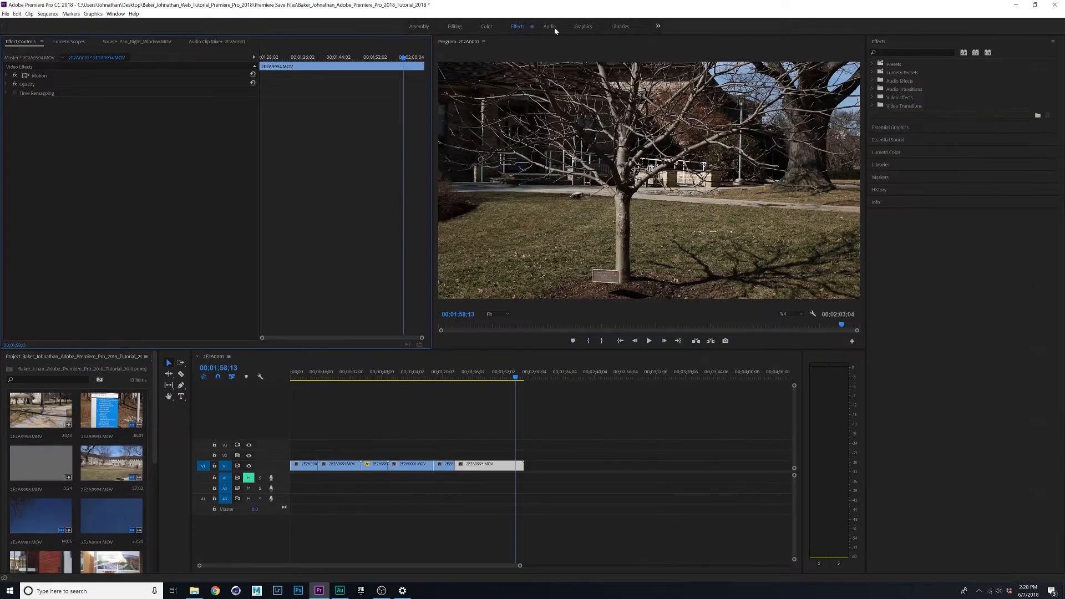
click(457, 28)
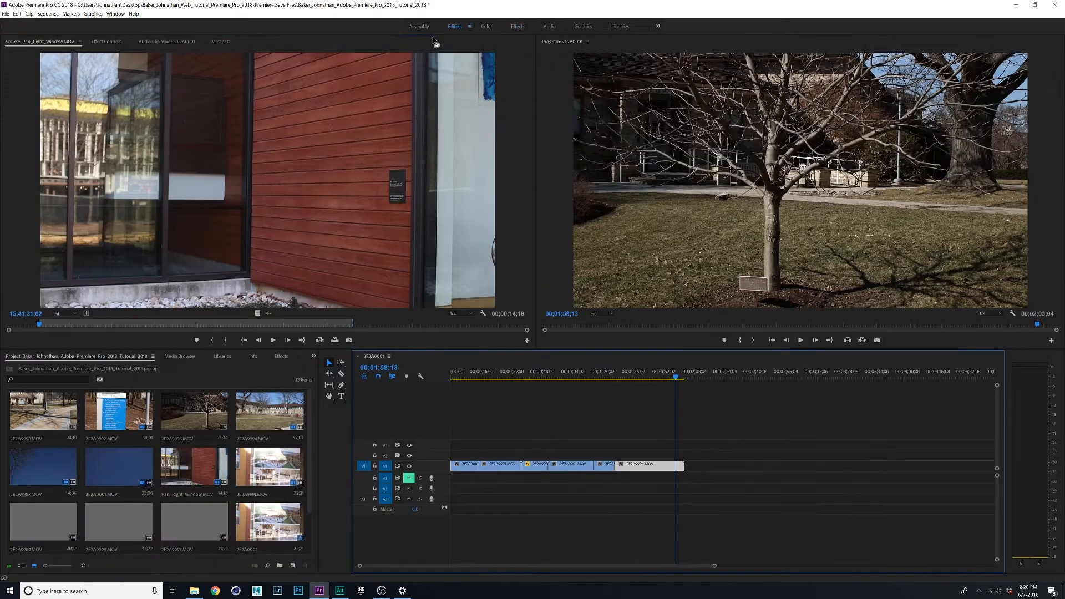
click(518, 26)
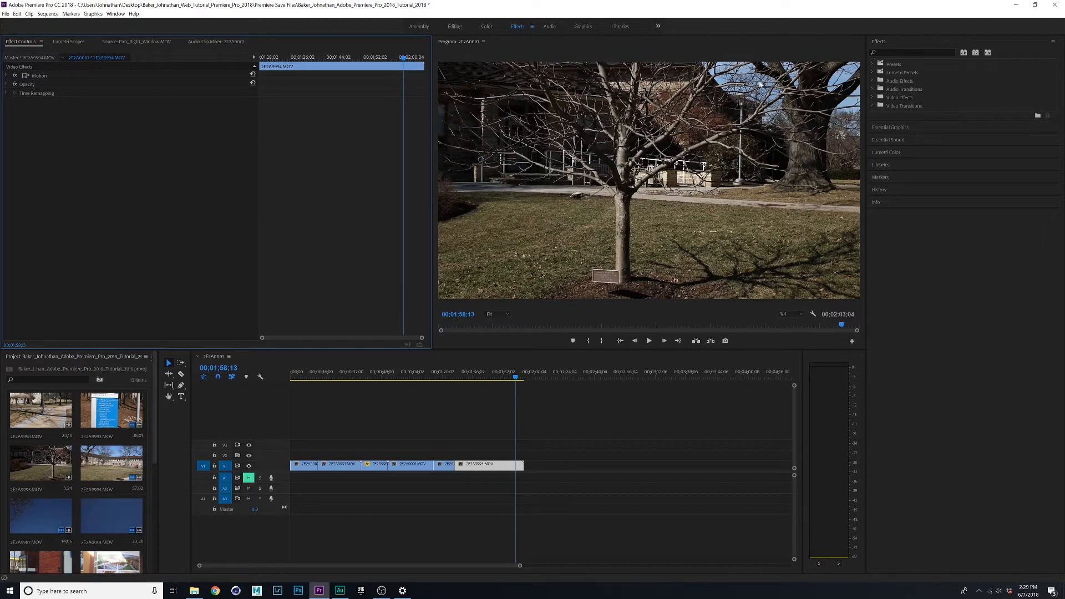
click(455, 26)
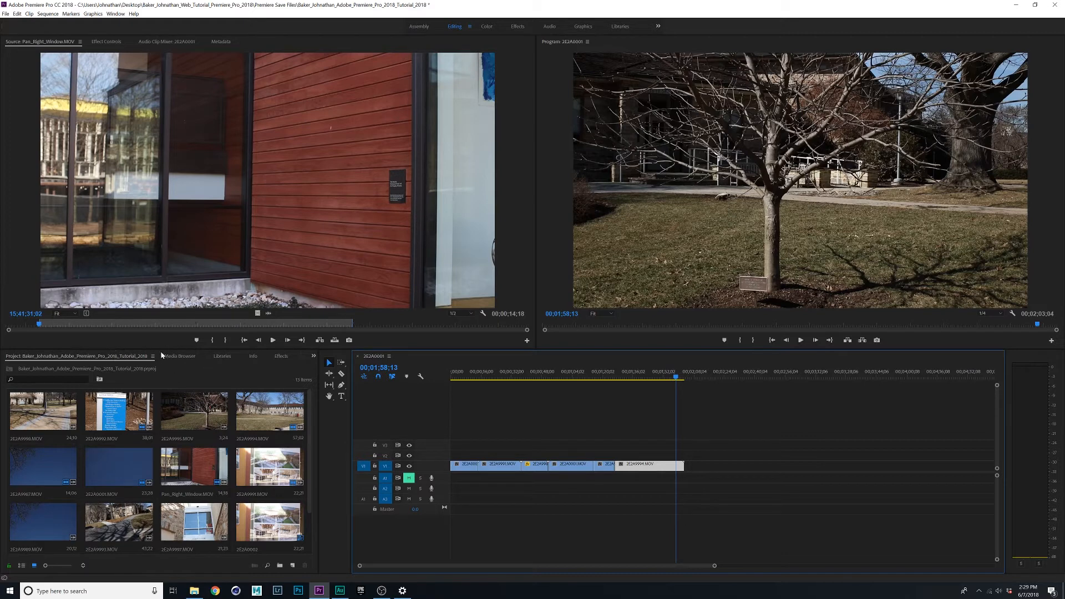
click(281, 356)
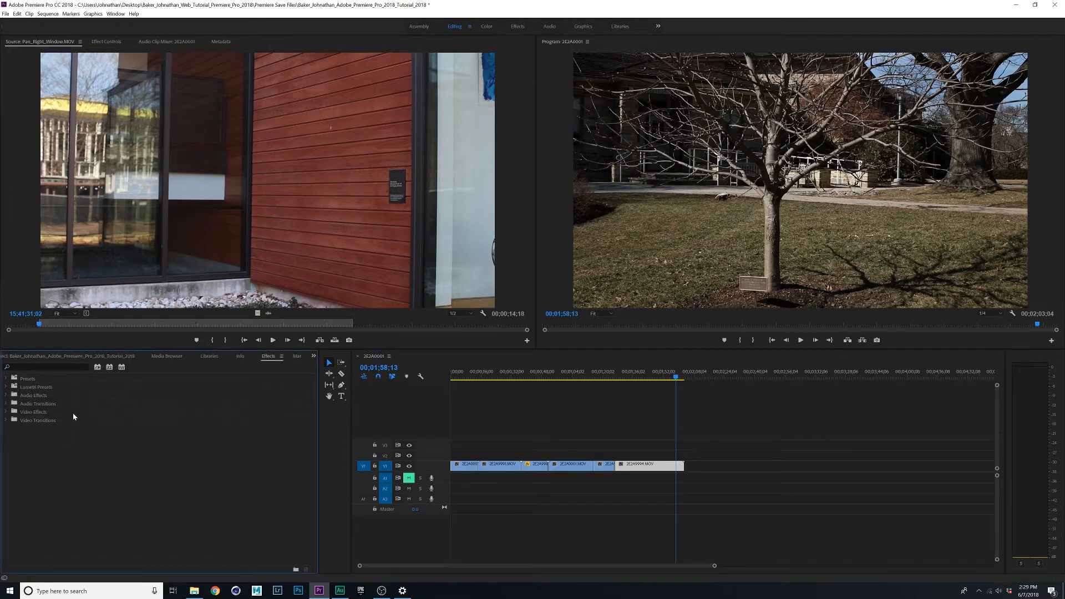
click(49, 359)
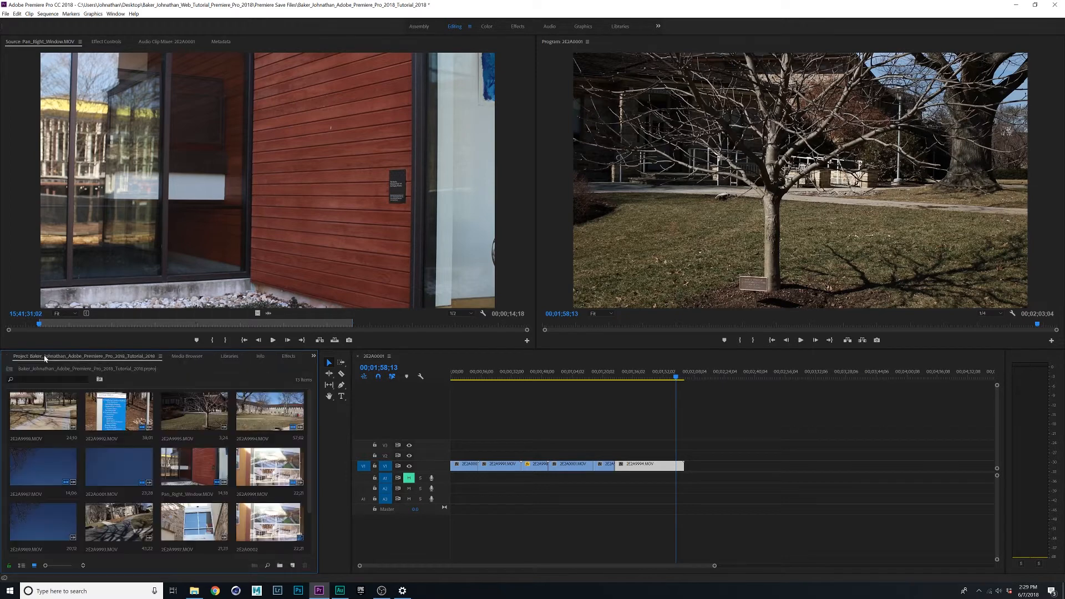
Switch to the Effects workspace and select the Cross Dissolve among the Dissolve video transitions
click(518, 27)
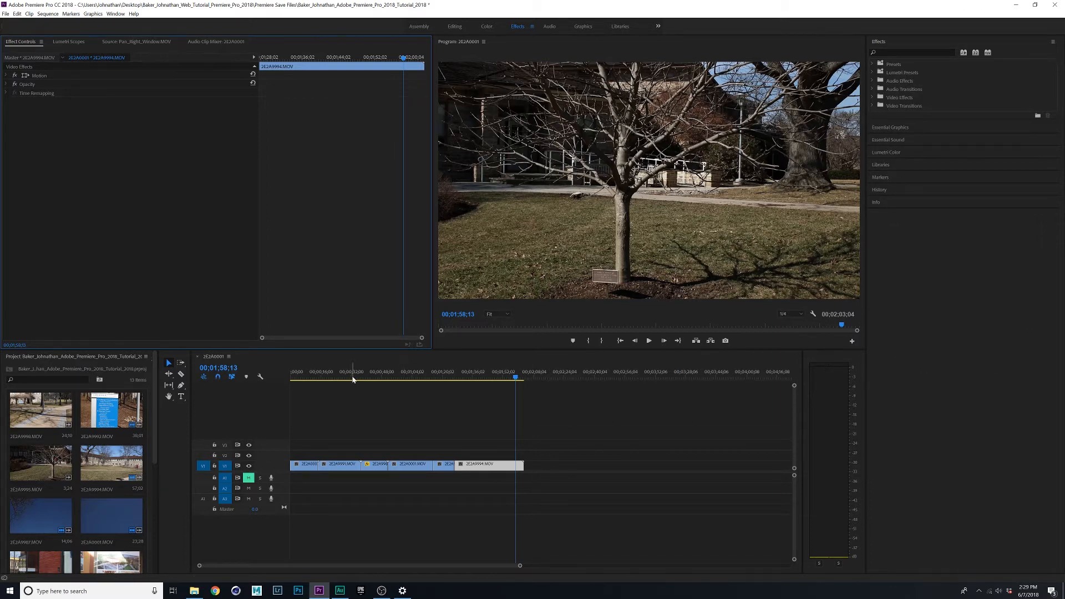
drag(353, 380, 390, 381)
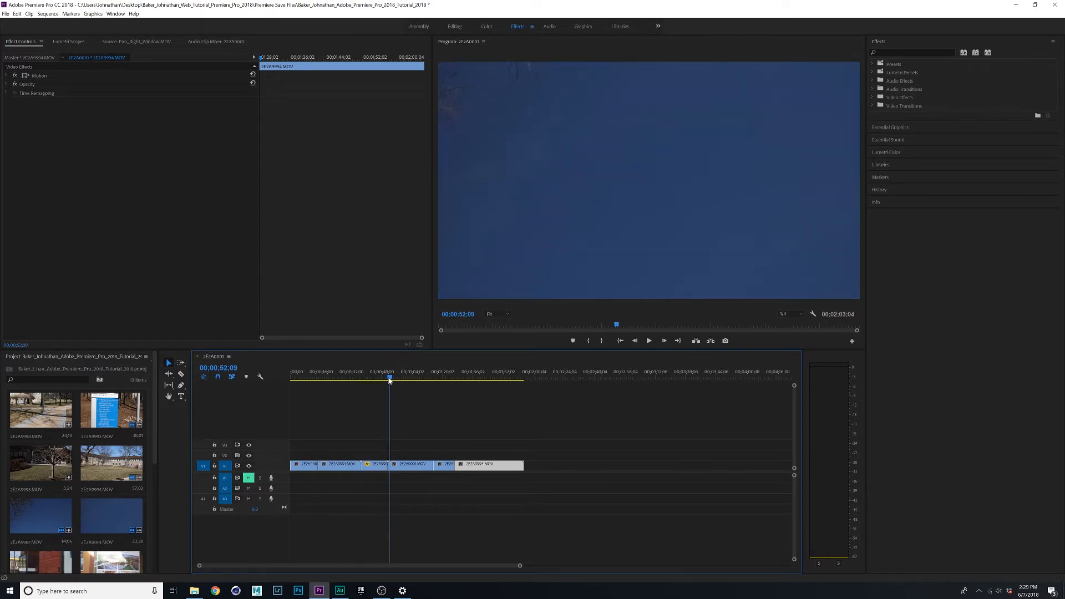
click(871, 106)
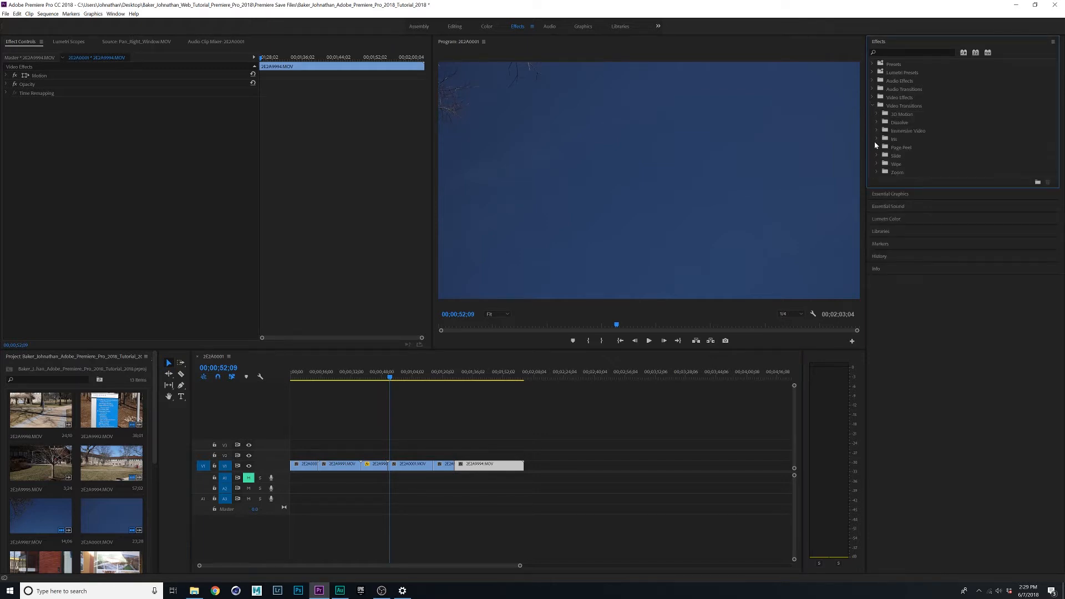
click(878, 123)
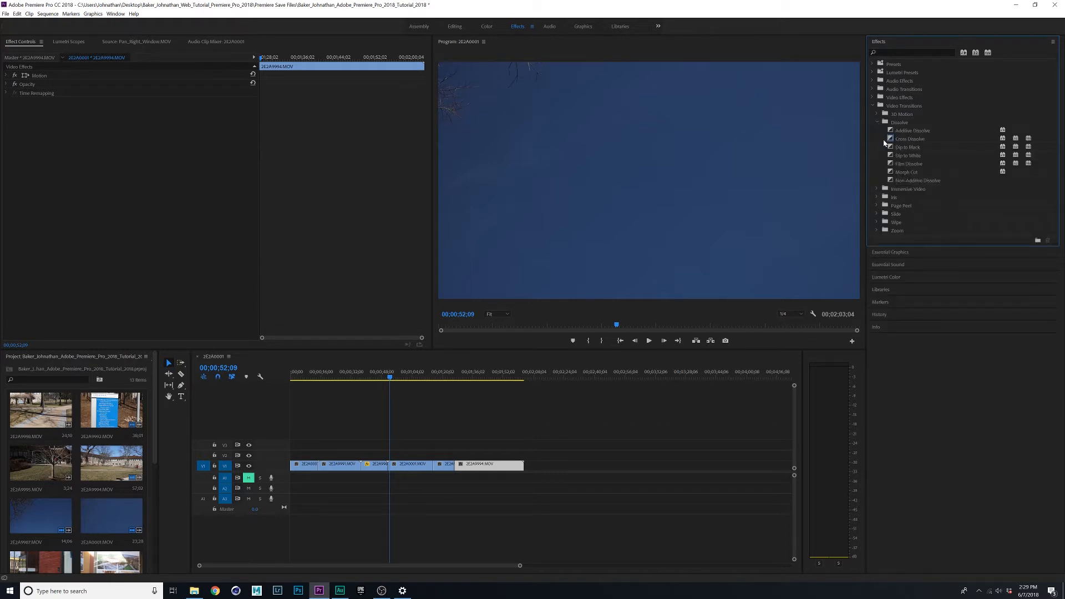
click(891, 140)
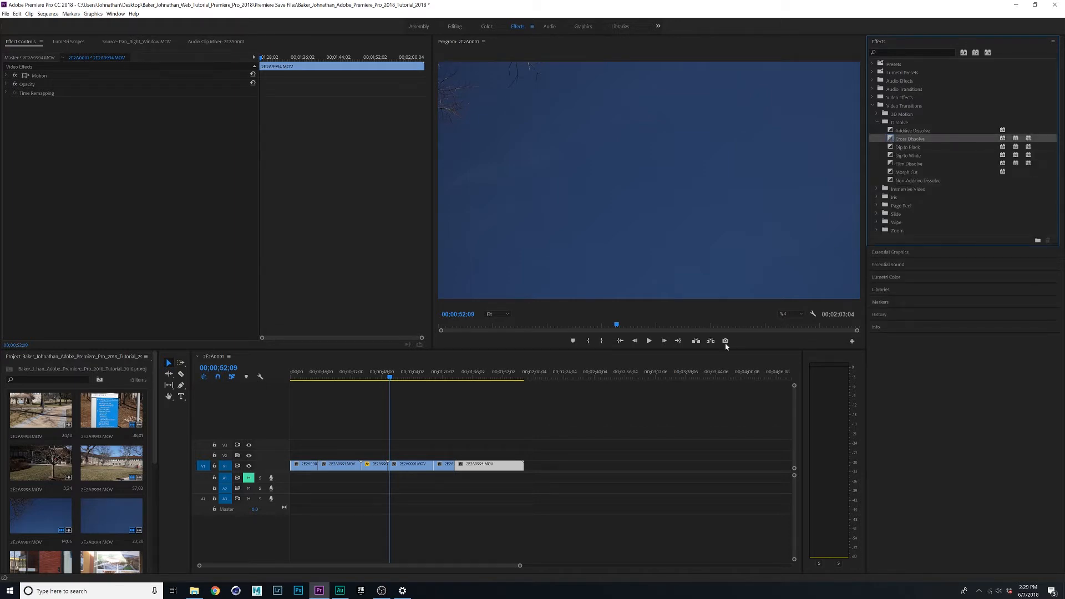
Apply the Cross Dissolve across the cut between the reversed clip and the next sky clip on V1, accepting repeated frames
drag(390, 379, 388, 380)
drag(520, 565, 383, 572)
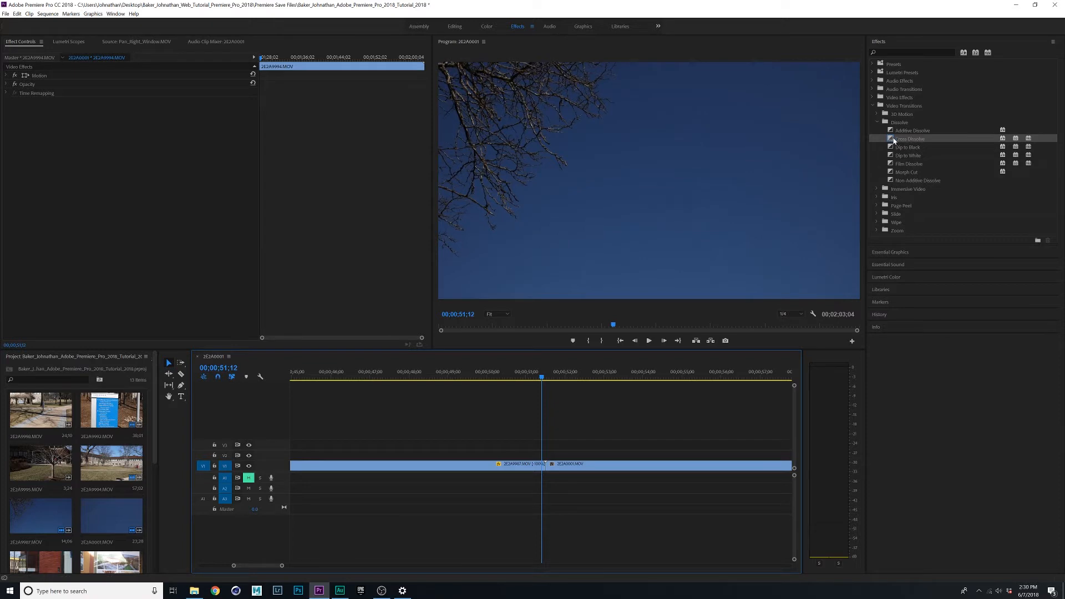
drag(891, 139, 547, 471)
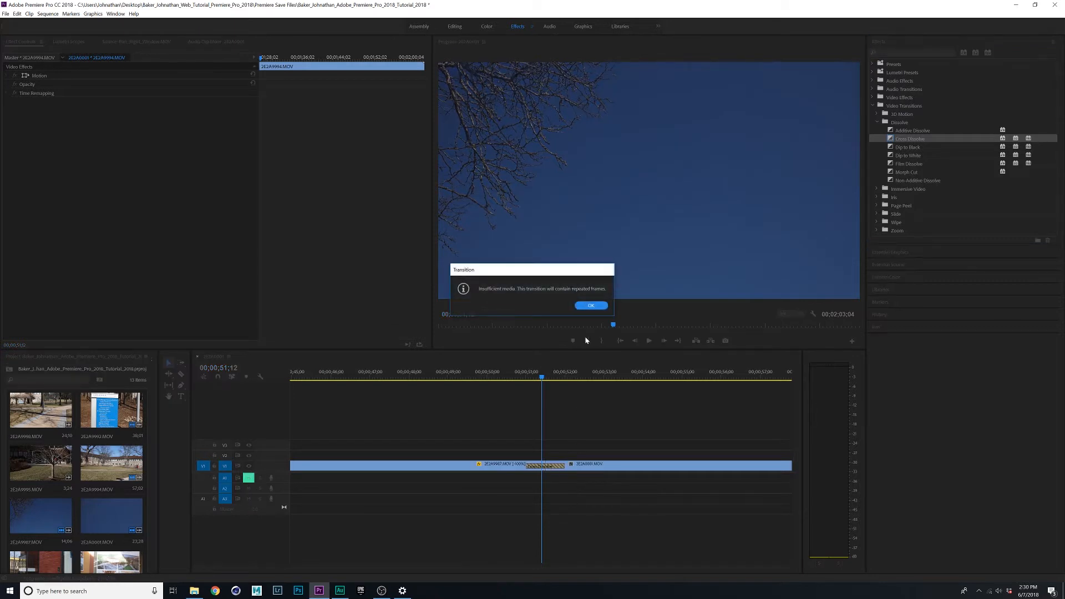
click(590, 305)
Play back the Cross Dissolve from just before the transition to check how the two sky shots blend
drag(541, 382, 504, 383)
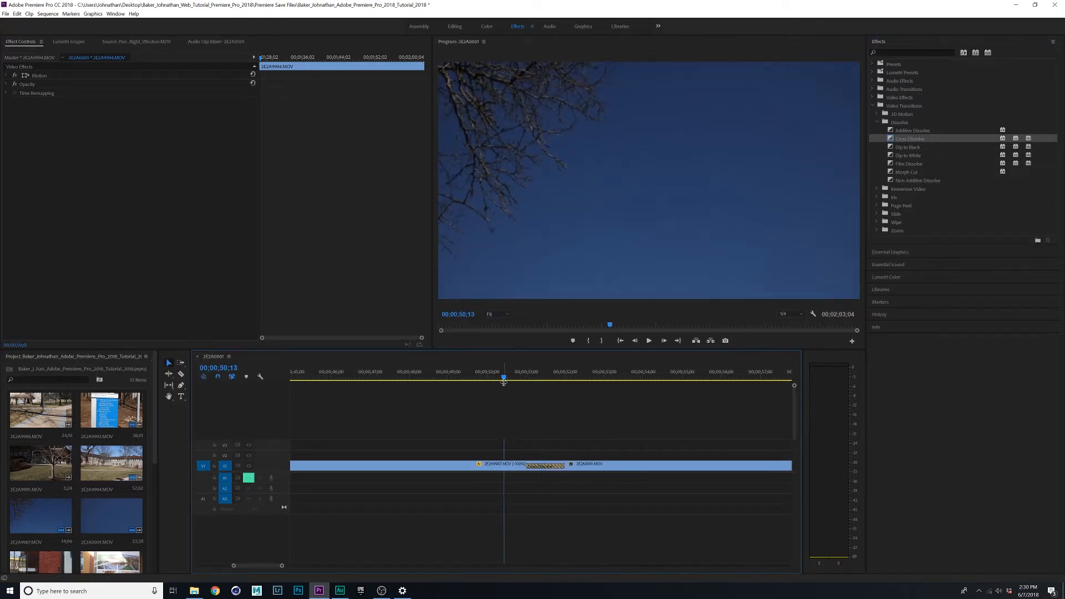
key(space)
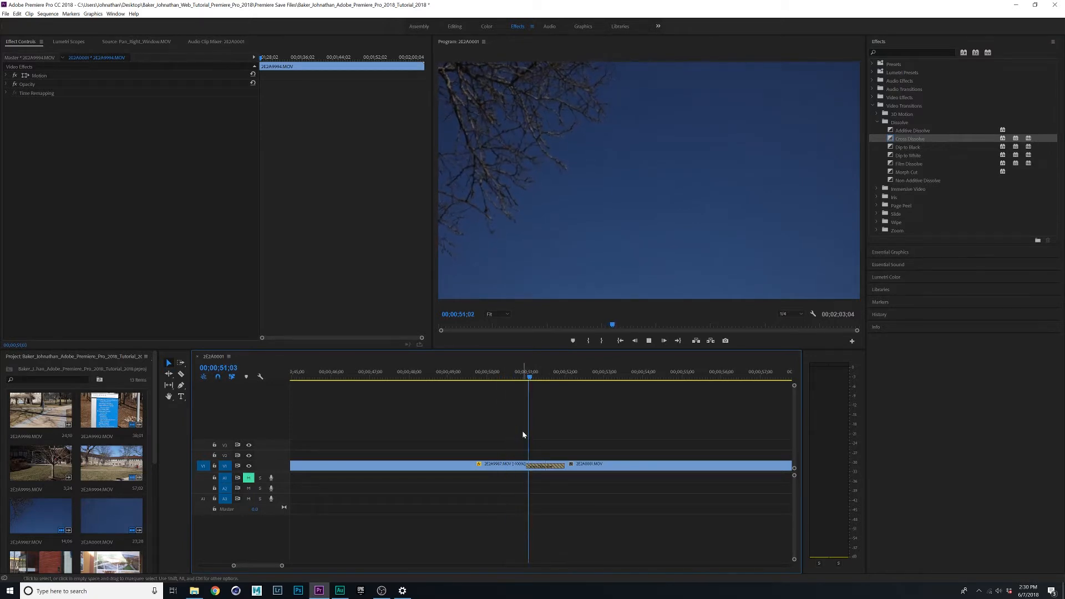
drag(515, 379, 498, 379)
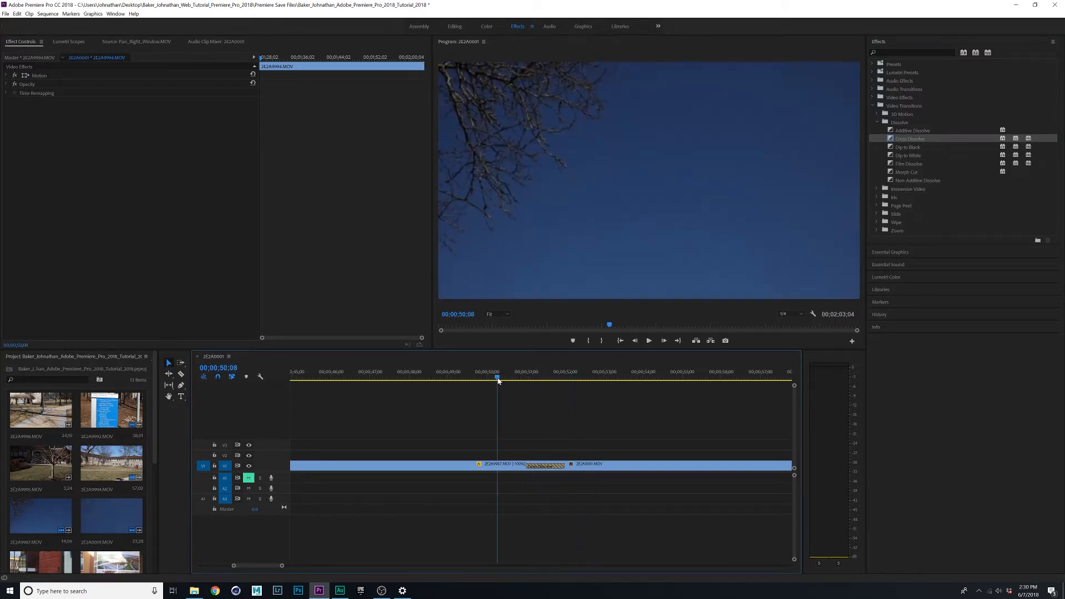
key(space)
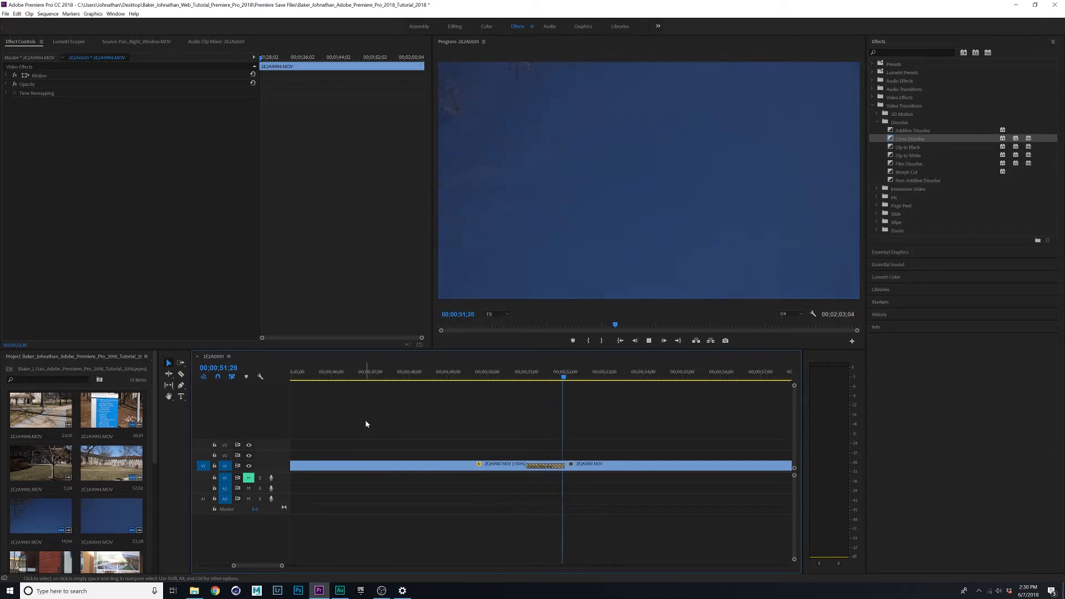
Lengthen the Cross Dissolve between the two sky clips on both sides of the cut to about 1 second 22 frames
key(space)
click(529, 465)
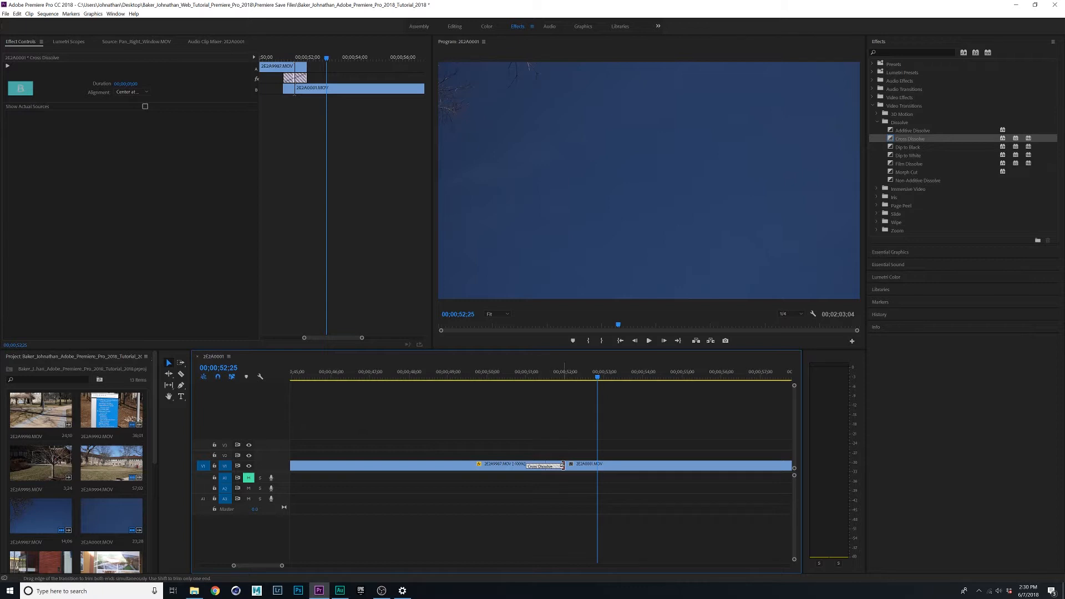
drag(562, 465, 577, 466)
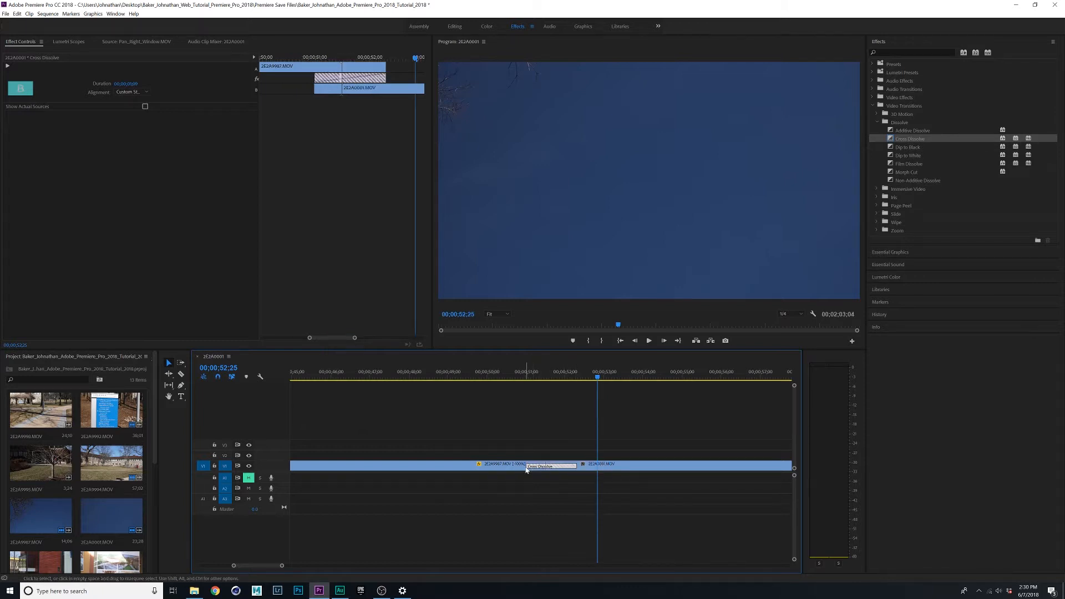
click(525, 466)
click(527, 467)
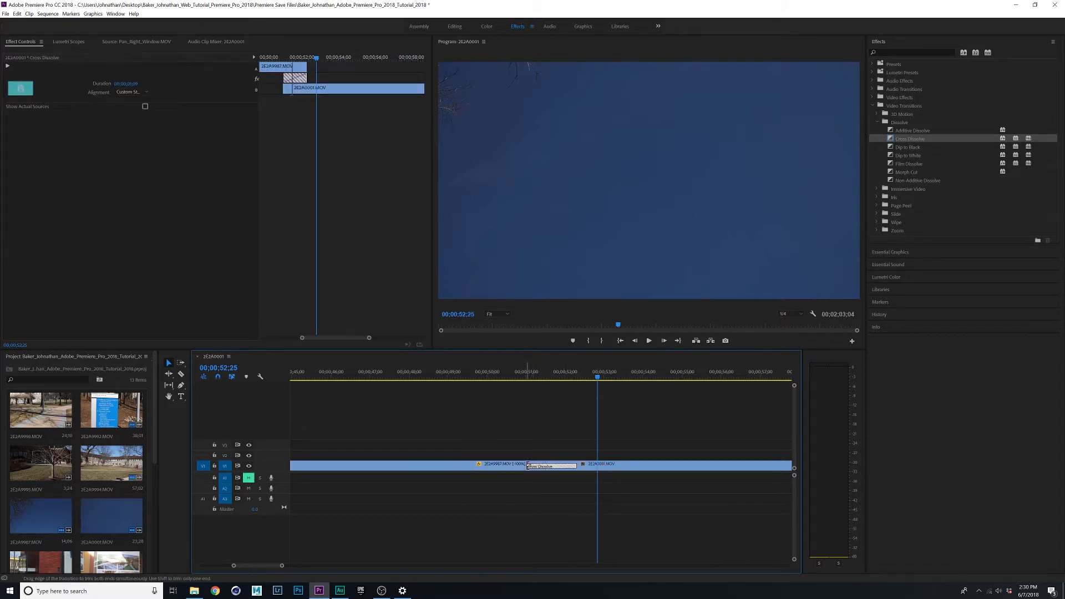
drag(527, 468, 509, 467)
Play back the lengthened Cross Dissolve from before its start to review the slower blend
click(497, 378)
key(space)
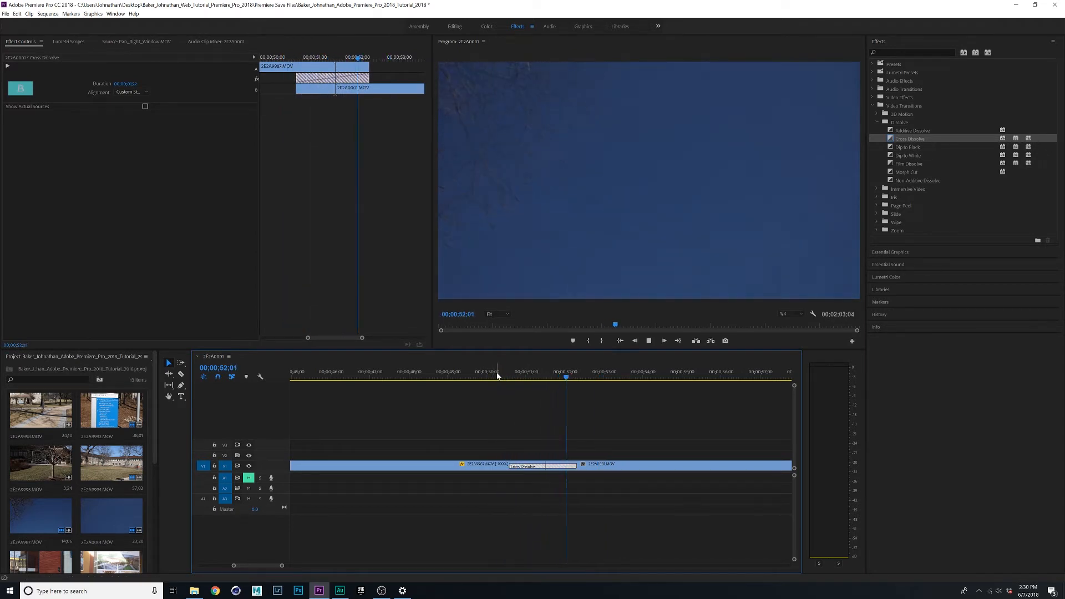
key(space)
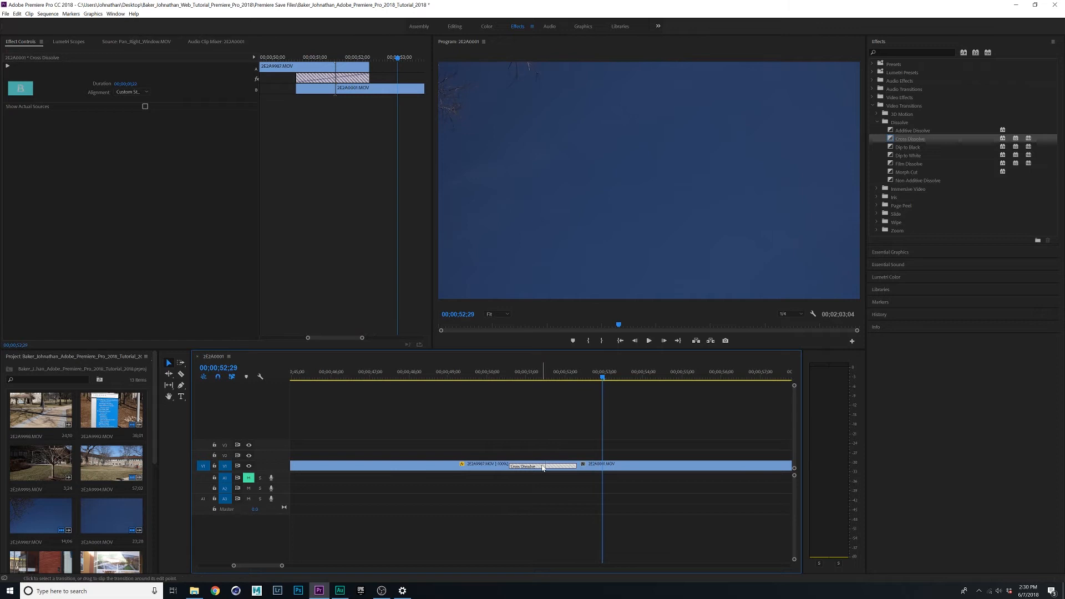
Open the duration setting of the sky clips' Cross Dissolve and close it without changing the value
double_click(523, 468)
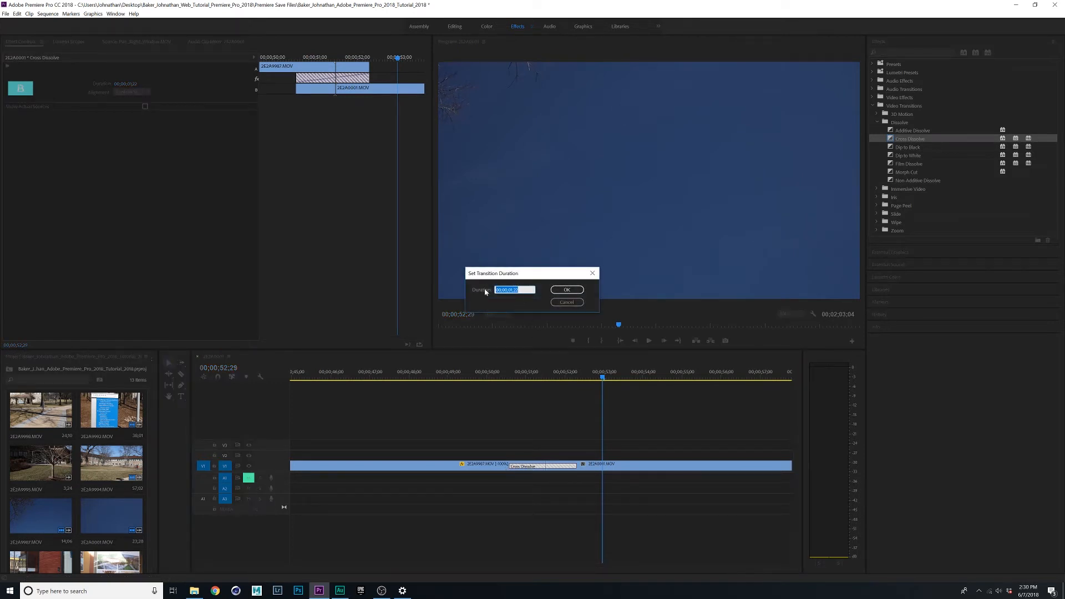
drag(523, 275, 479, 247)
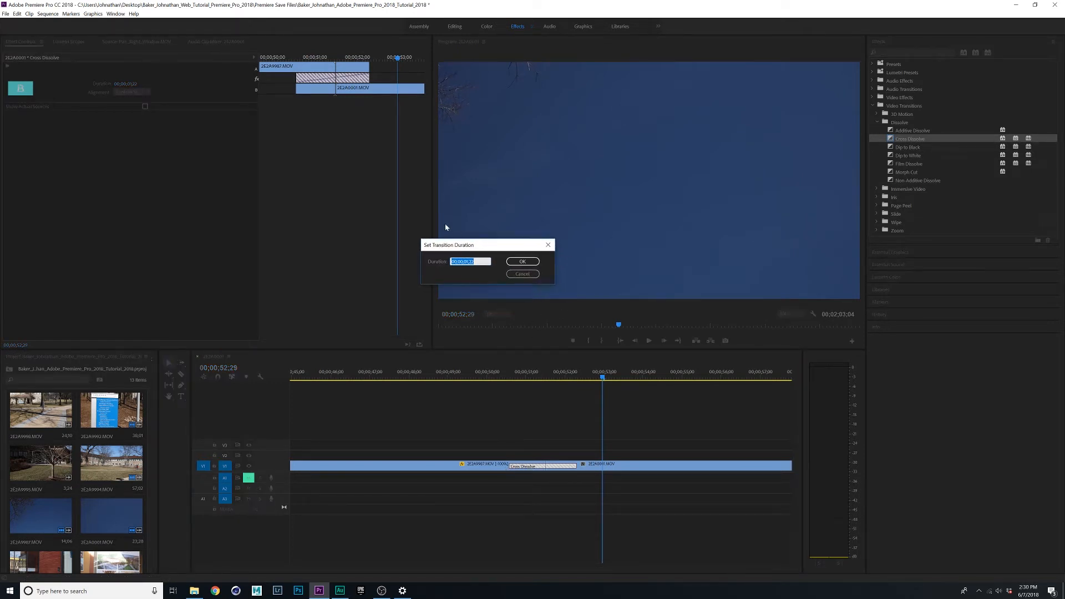
click(522, 274)
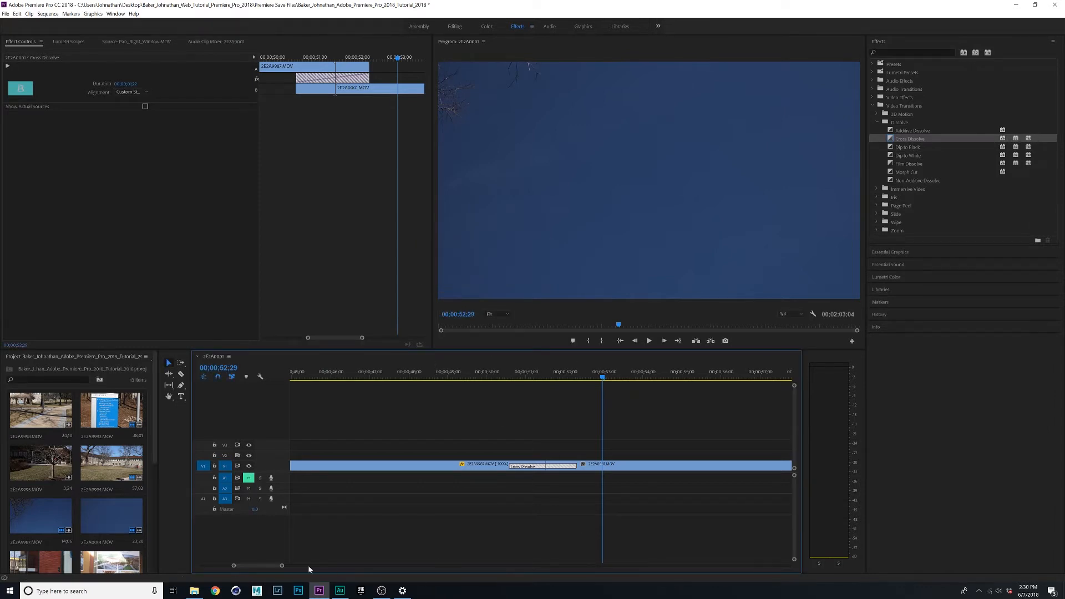
Apply a Cross Dissolve starting at the cut between the first and second clips on V1 and play it back
drag(282, 566, 436, 566)
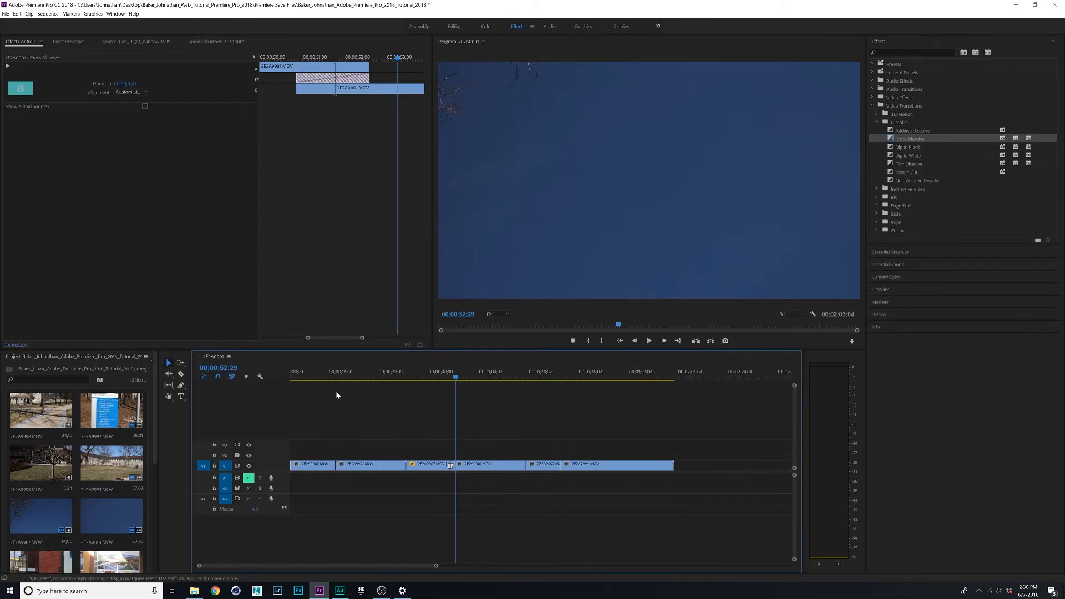
drag(336, 379, 335, 377)
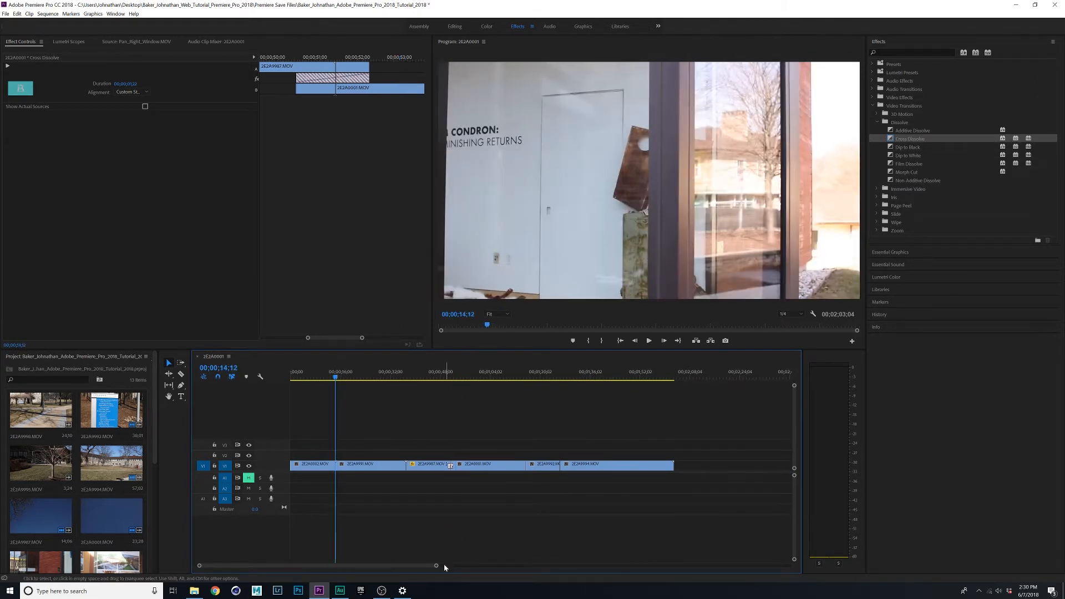
drag(436, 566, 271, 566)
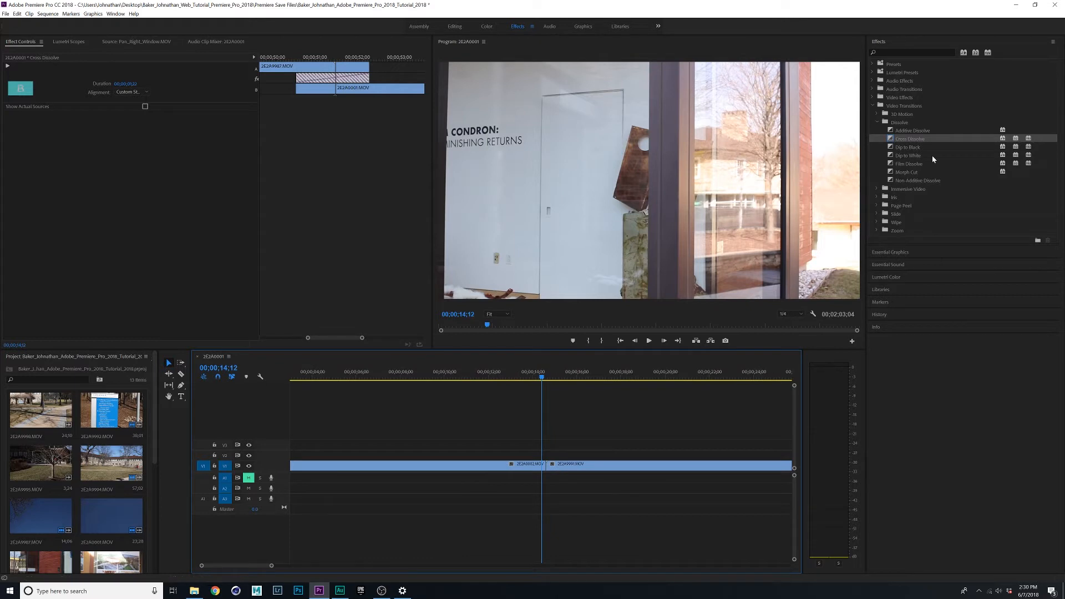
drag(911, 140, 538, 469)
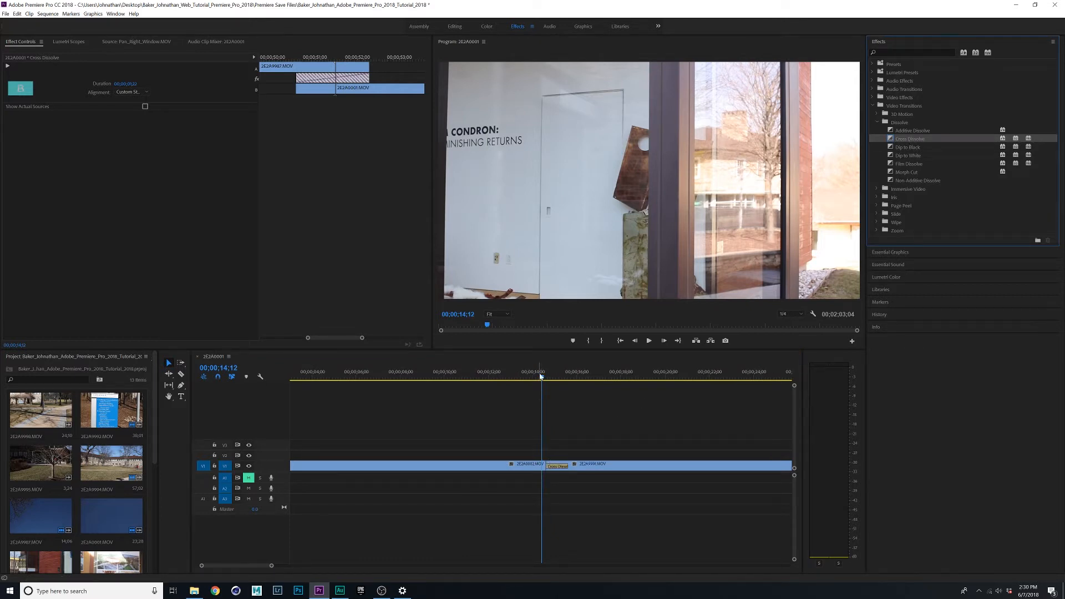
key(space)
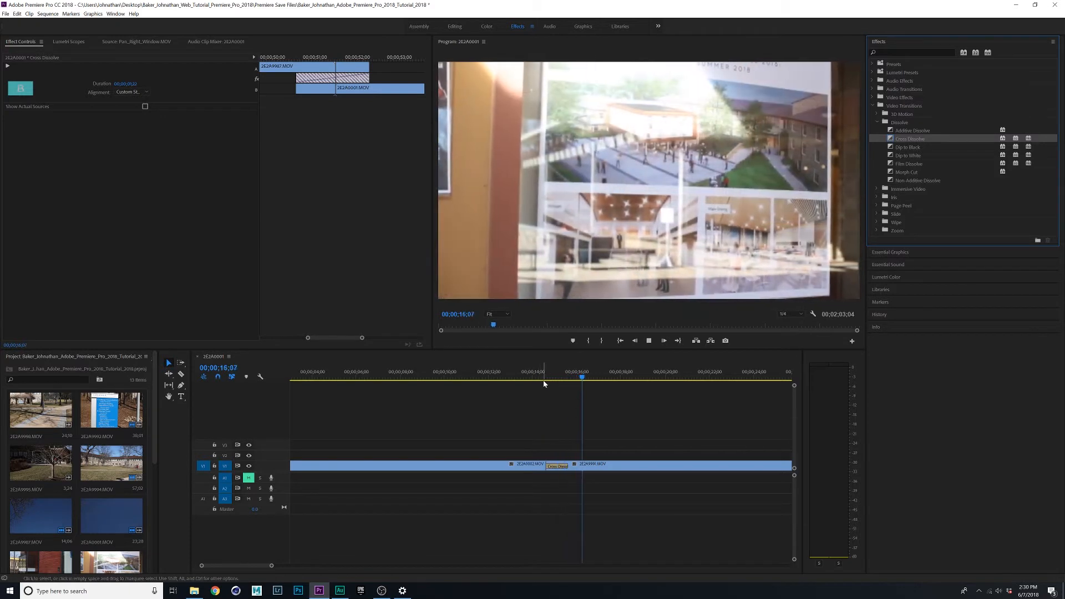
key(space)
Extend the end of the Cross Dissolve between the first two clips to about 2.5 seconds and play back the result
click(564, 466)
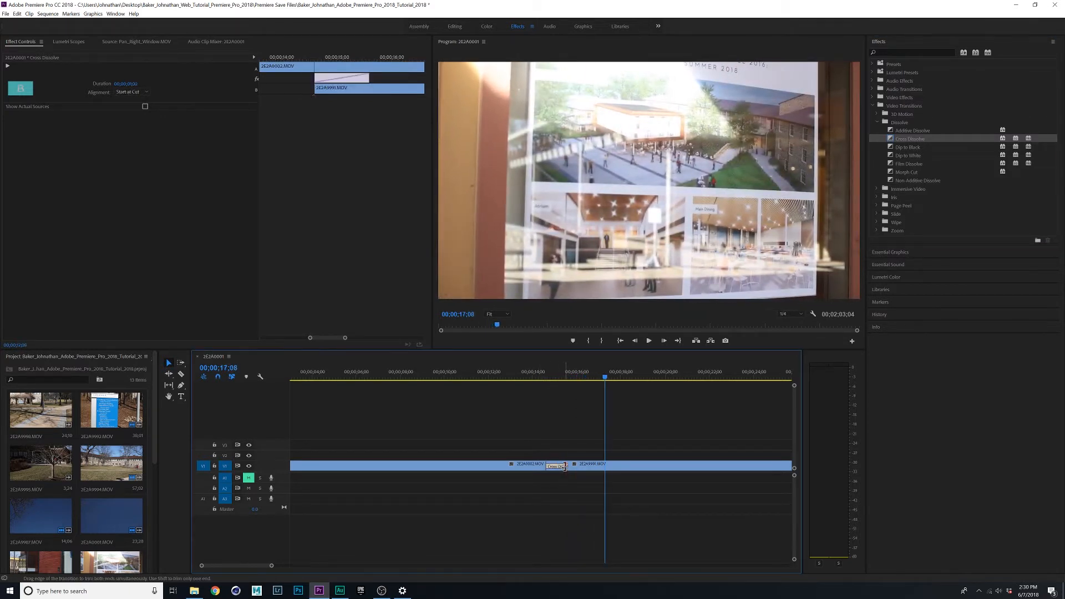
drag(566, 466, 602, 467)
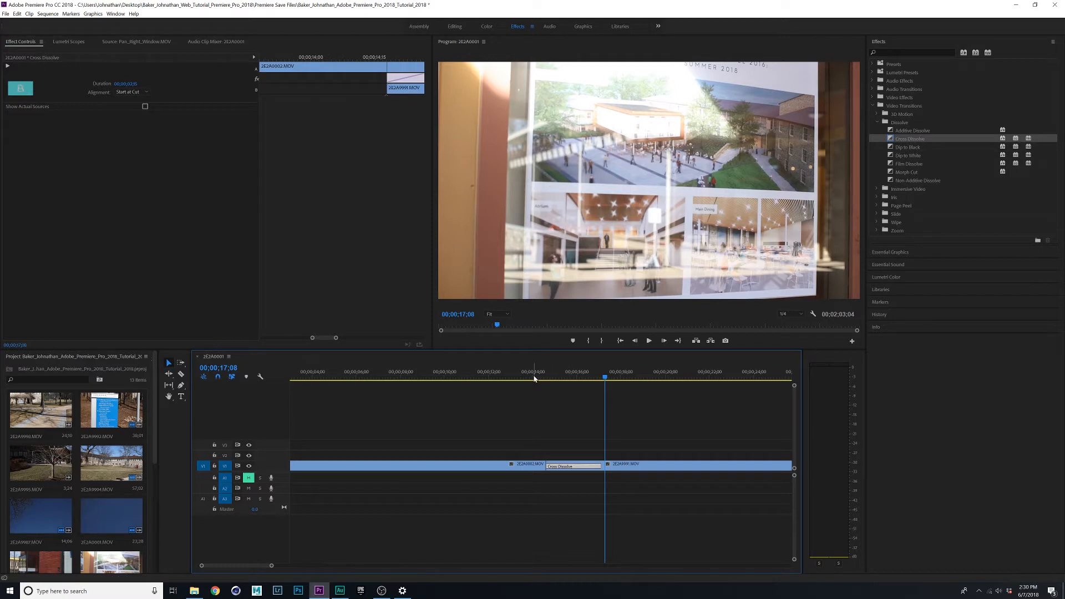
click(528, 377)
key(space)
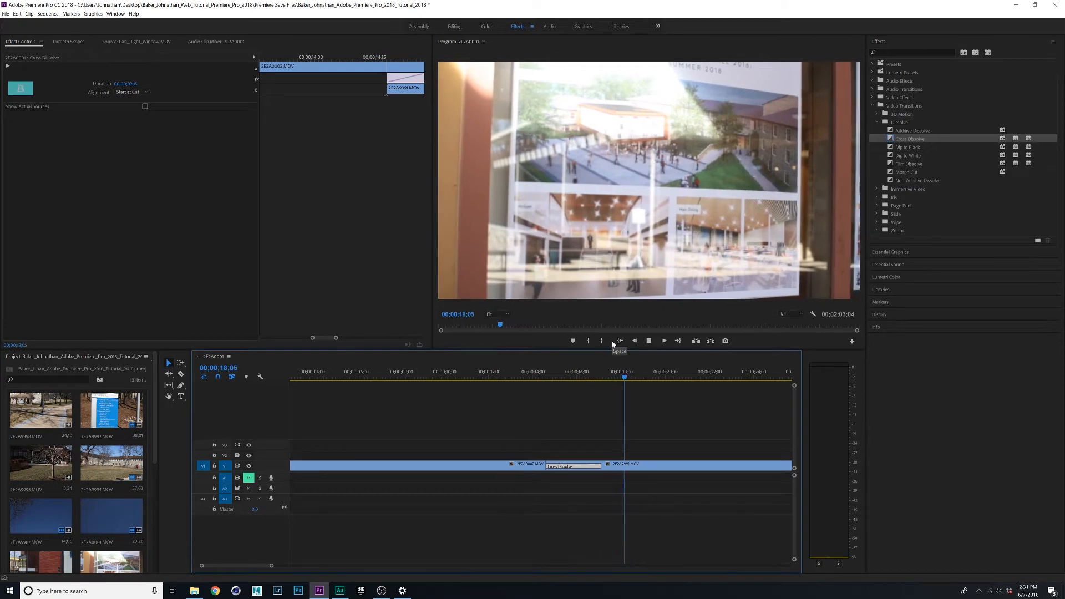
drag(271, 567, 443, 566)
key(space)
Apply the Dip to Black transition at the very beginning of the first clip on V1
drag(512, 375, 270, 423)
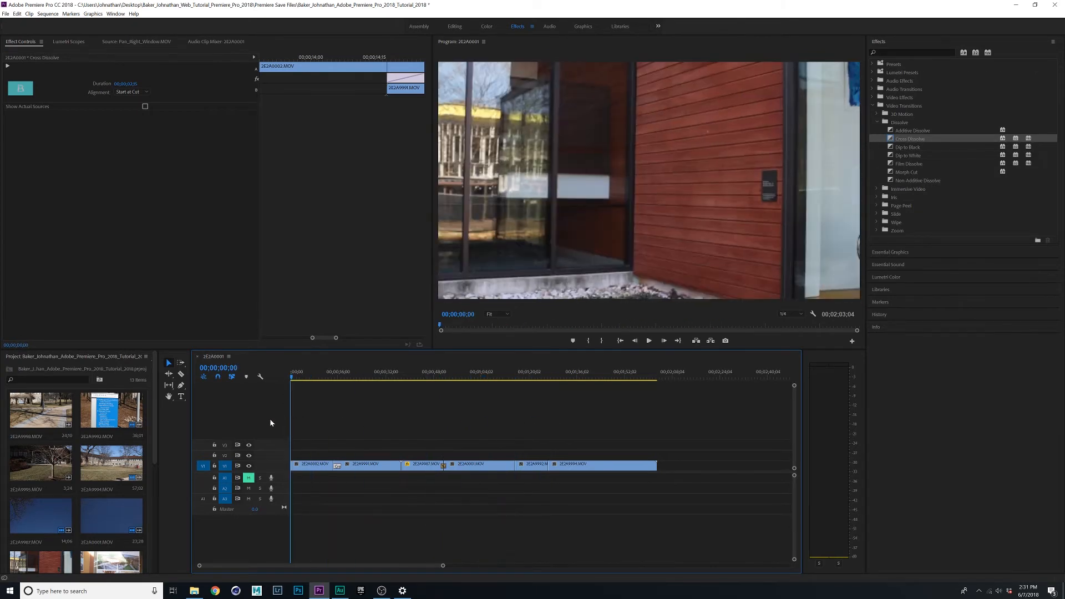
drag(294, 378, 246, 420)
click(877, 122)
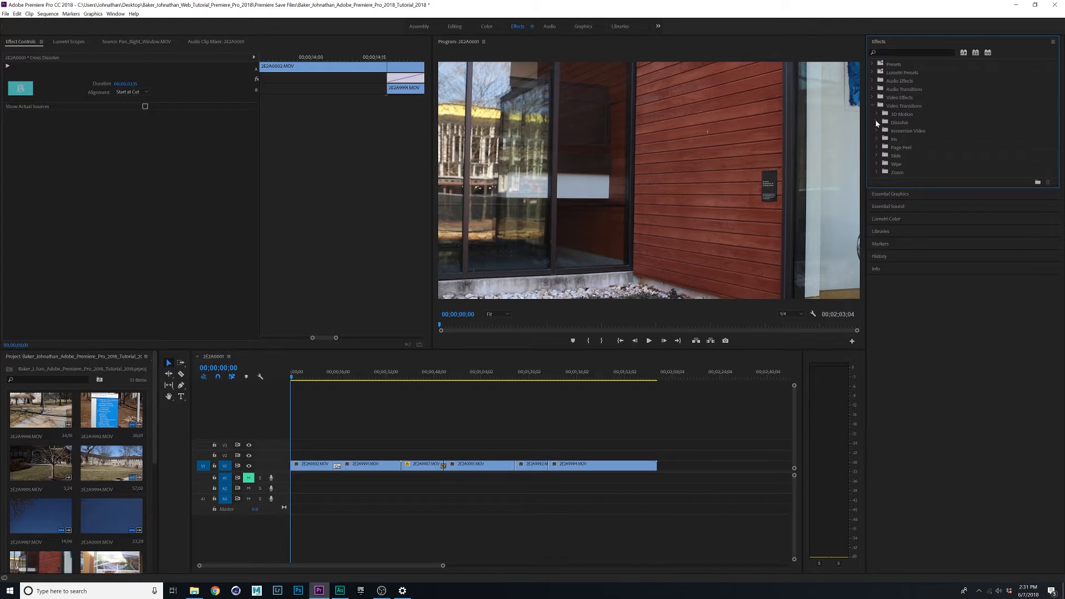
click(876, 122)
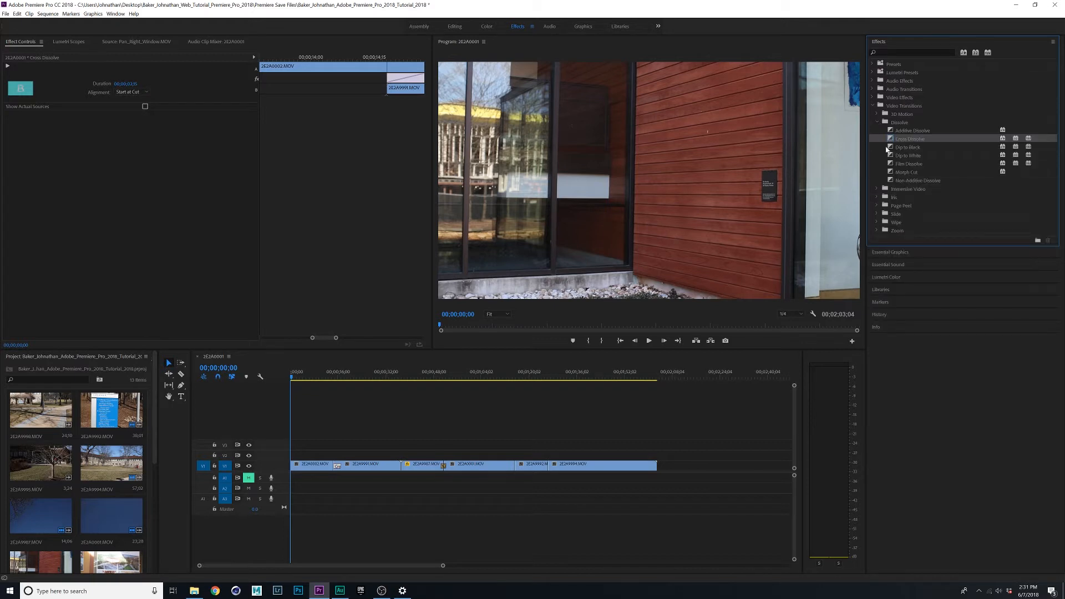
click(891, 148)
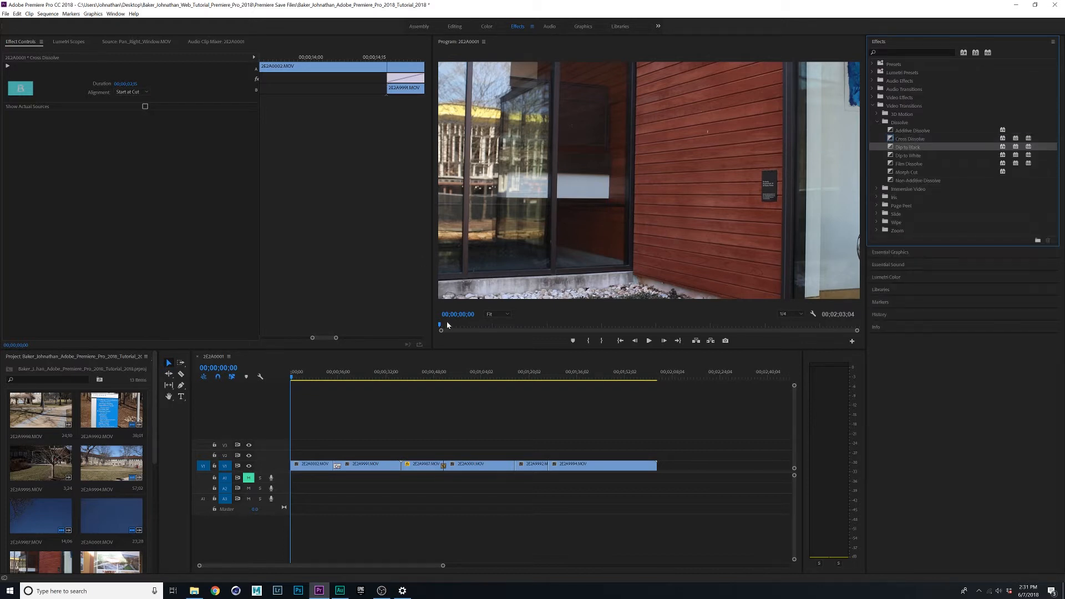
drag(443, 566, 323, 578)
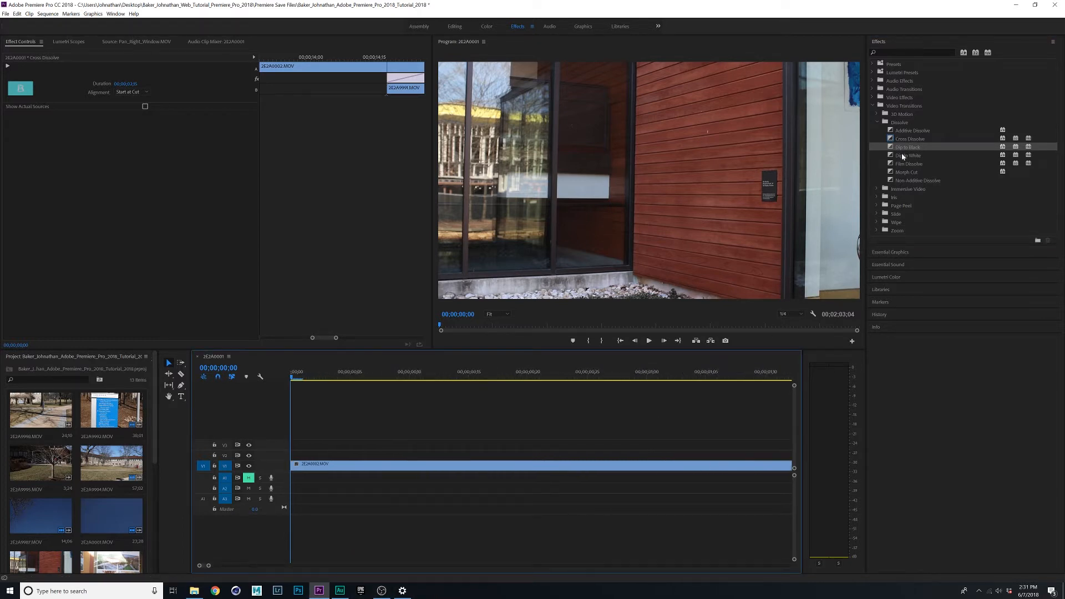
drag(900, 149, 610, 315)
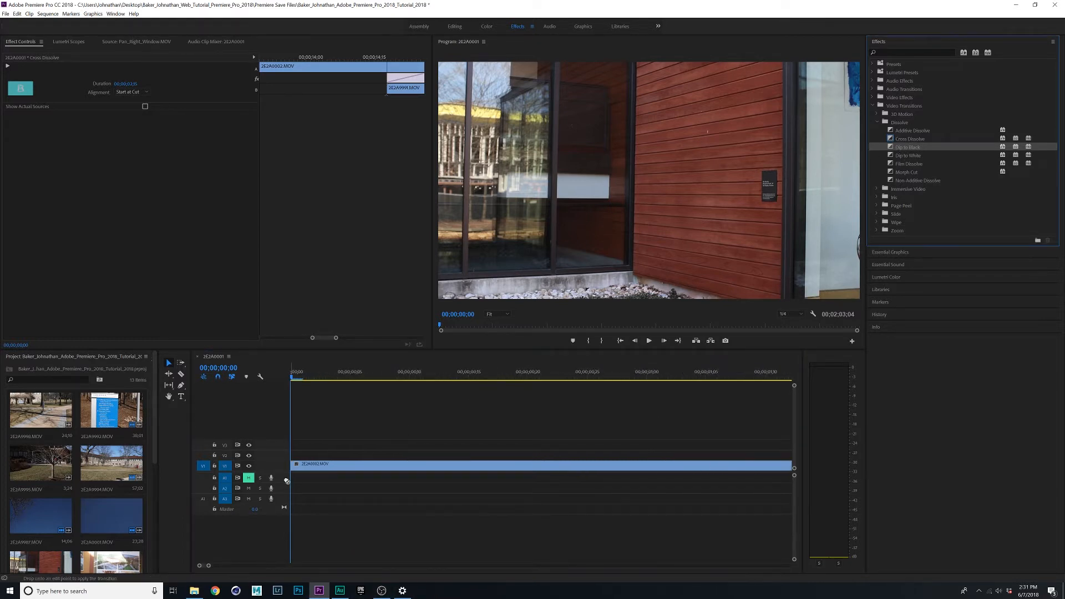
drag(291, 469, 293, 471)
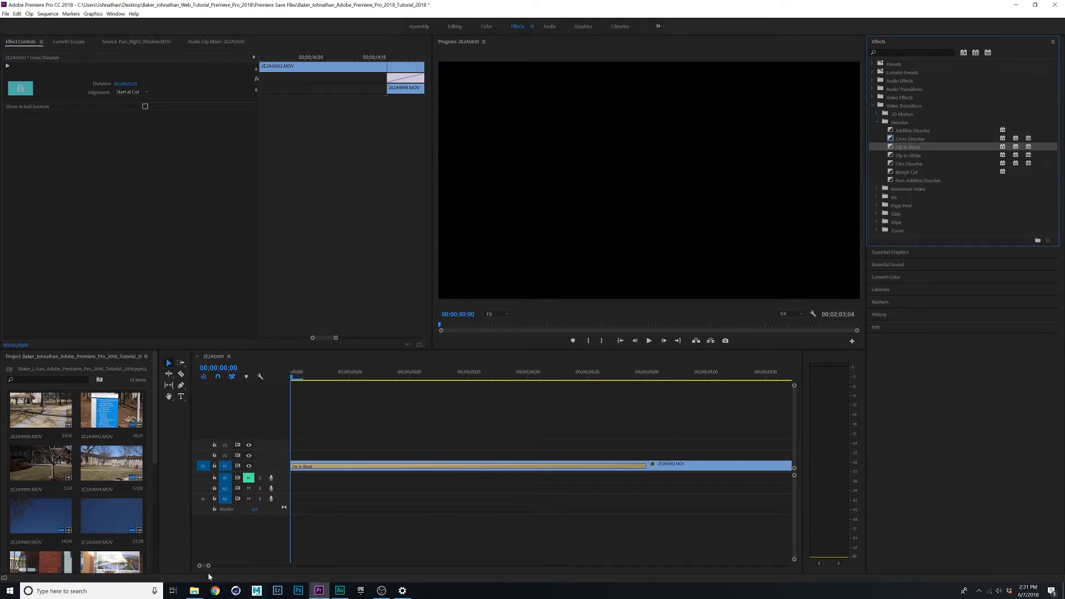
Apply the Dip to Black transition at the end of the last clip on V1
drag(208, 566, 354, 566)
click(608, 377)
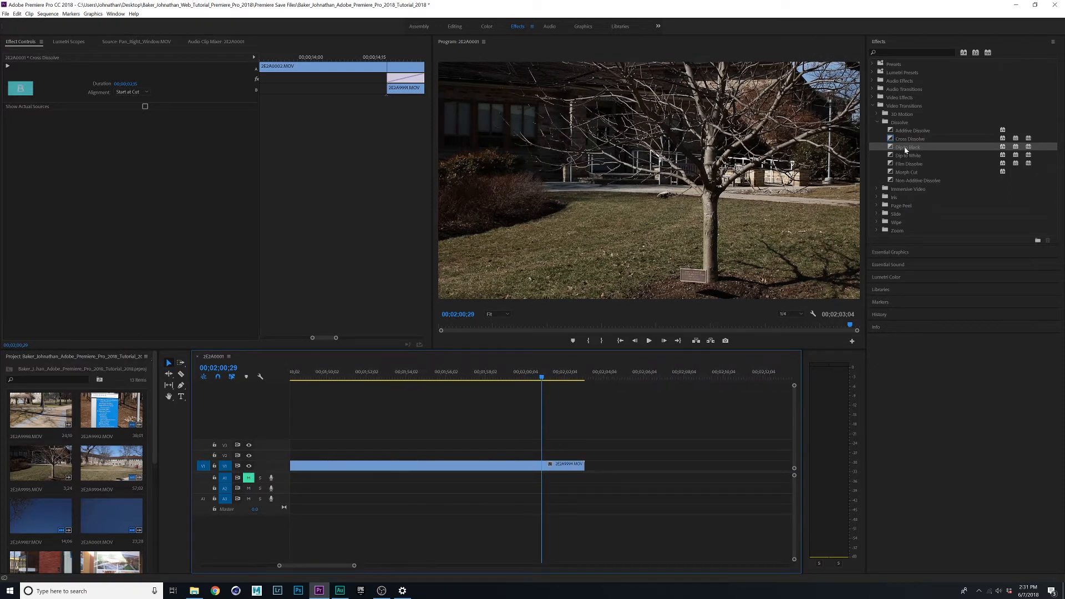
drag(906, 147, 603, 409)
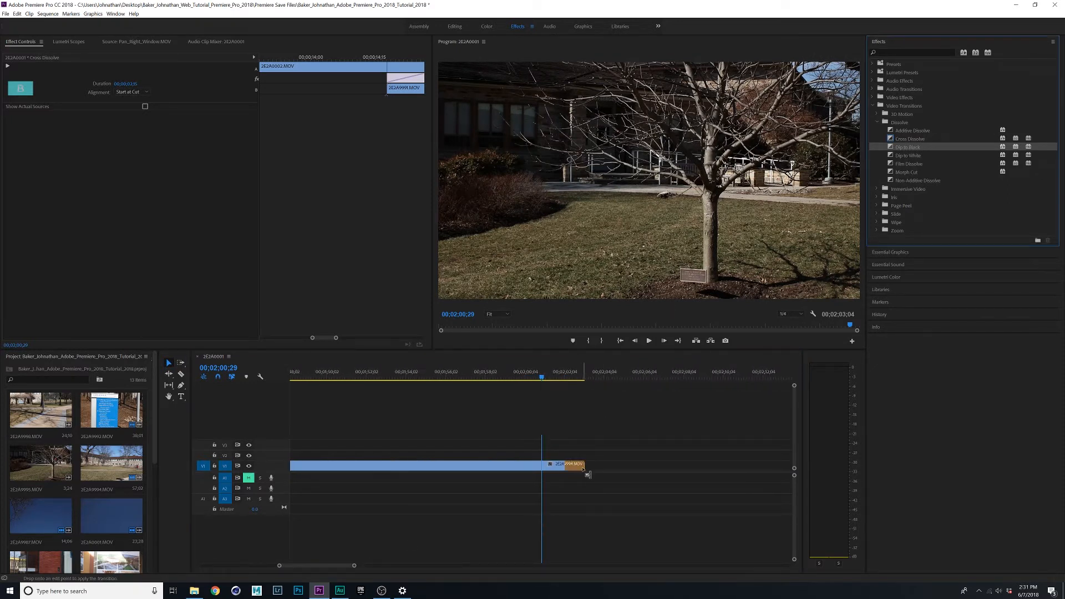
drag(588, 475, 583, 467)
Check the duration setting of the closing Dip to Black without changing it, and play back the fade-out
click(562, 373)
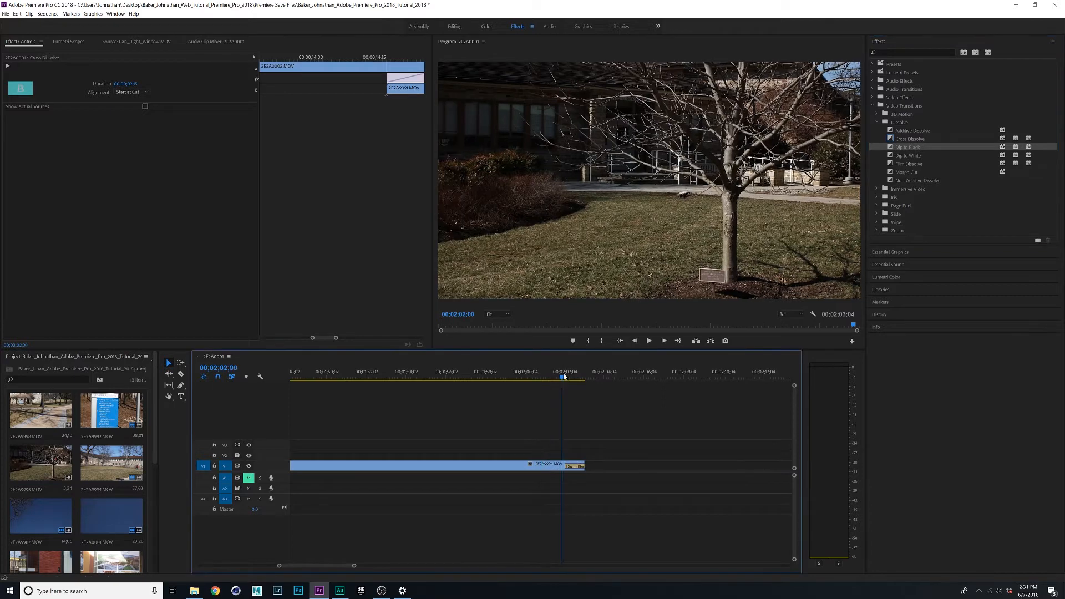
double_click(570, 469)
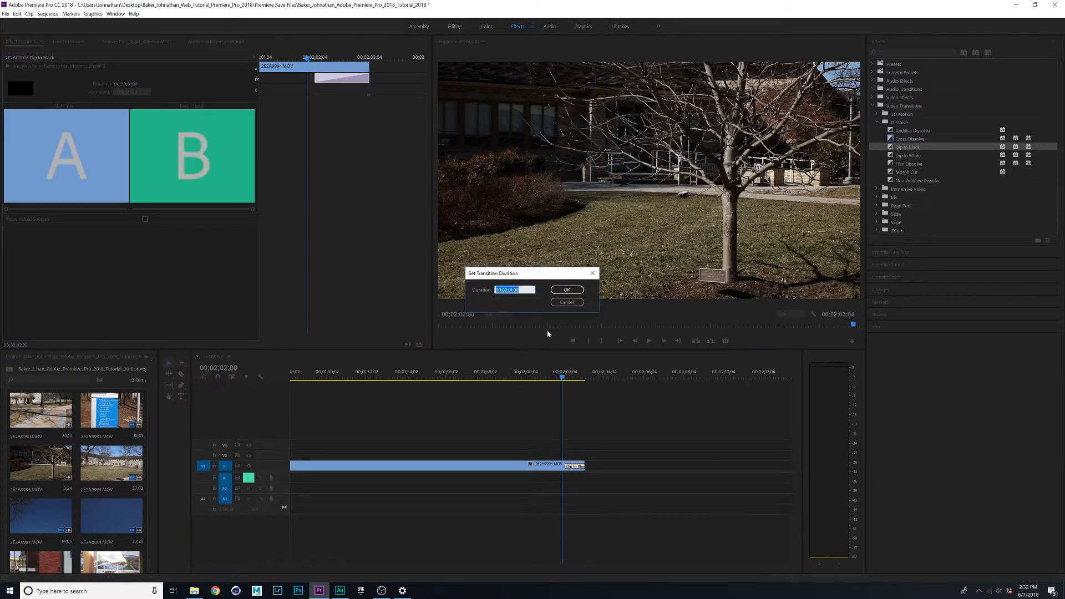
click(564, 303)
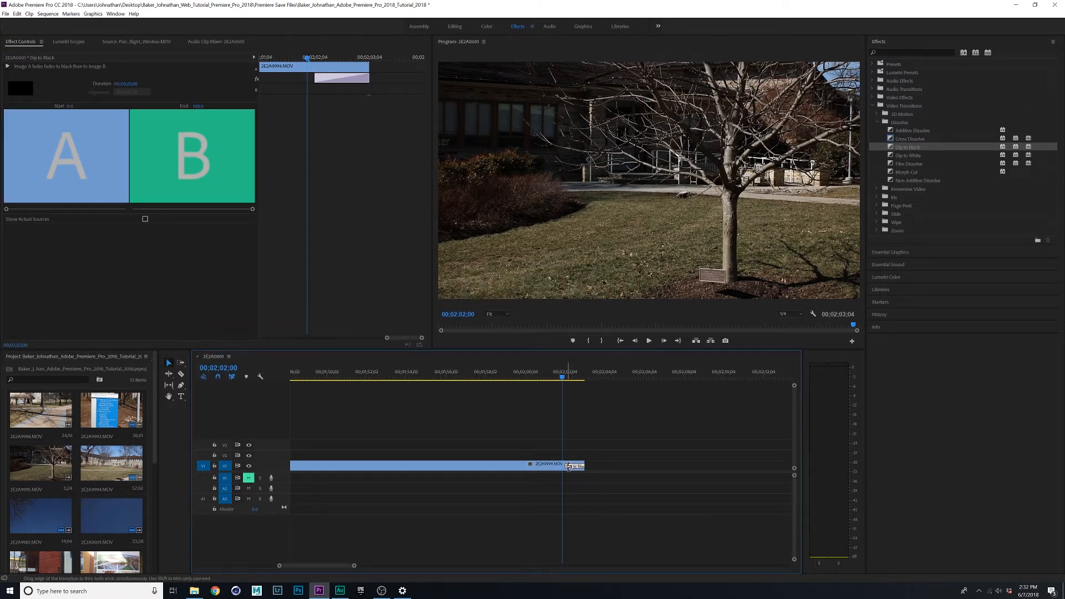
key(space)
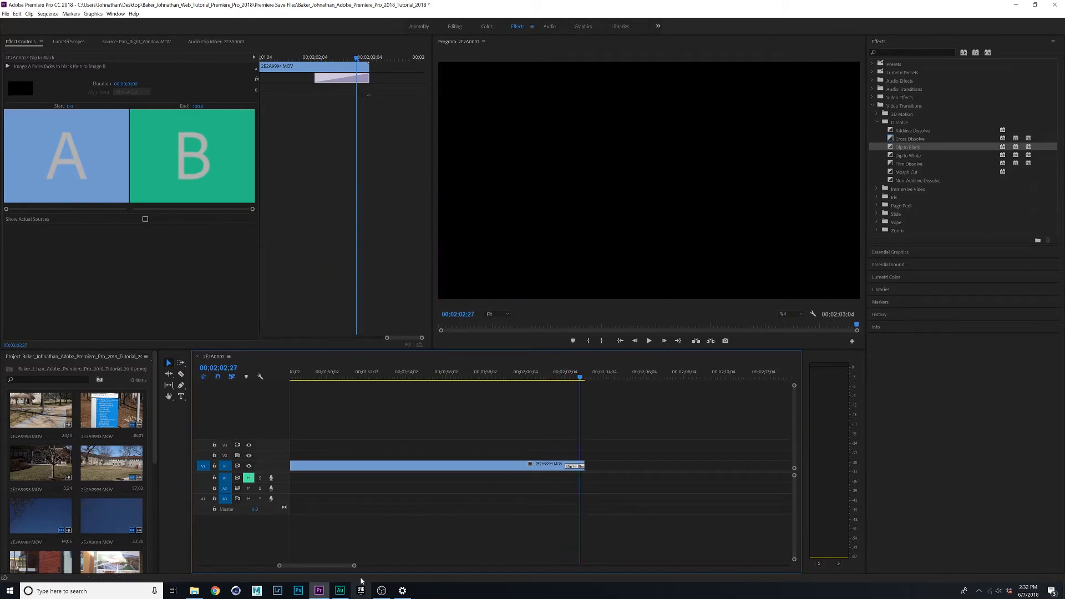
Play back the sequence's opening, ending and middle to review the fades and transitions, and browse the remaining project items
drag(355, 567, 592, 566)
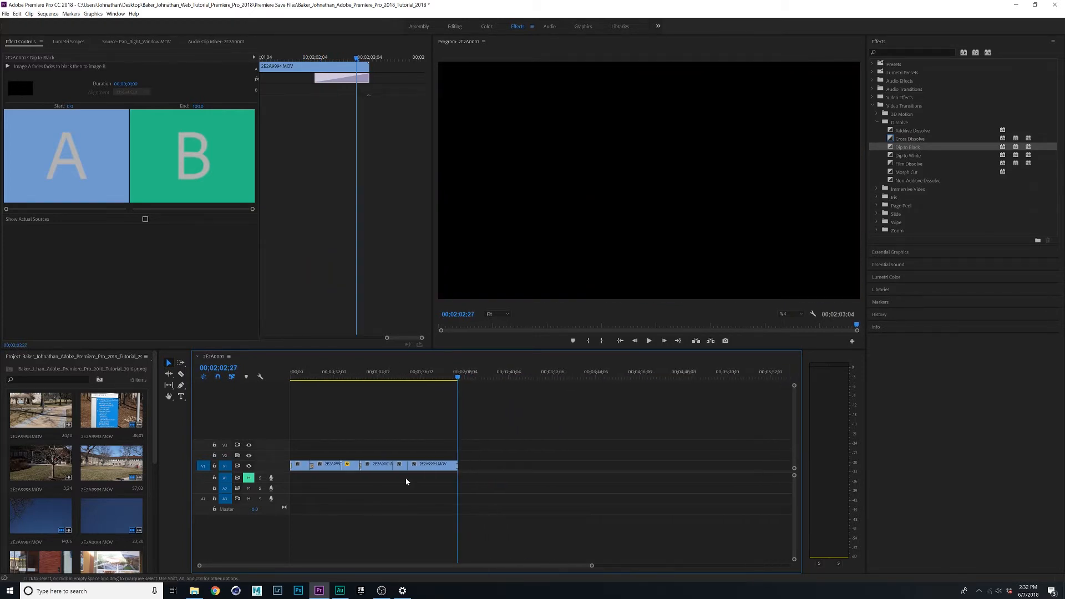
drag(309, 373, 261, 375)
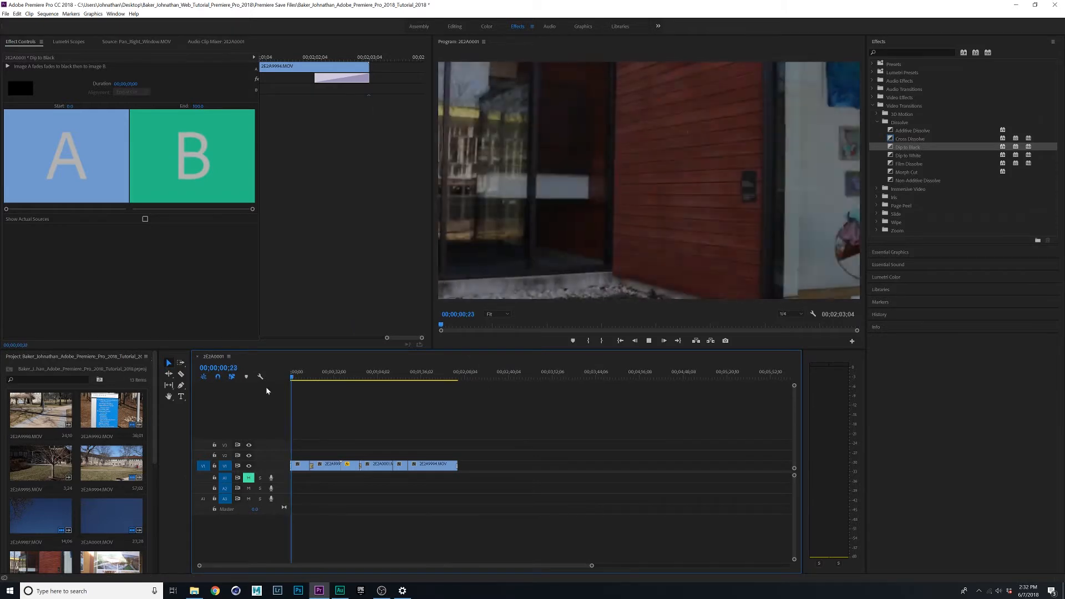
click(454, 377)
key(space)
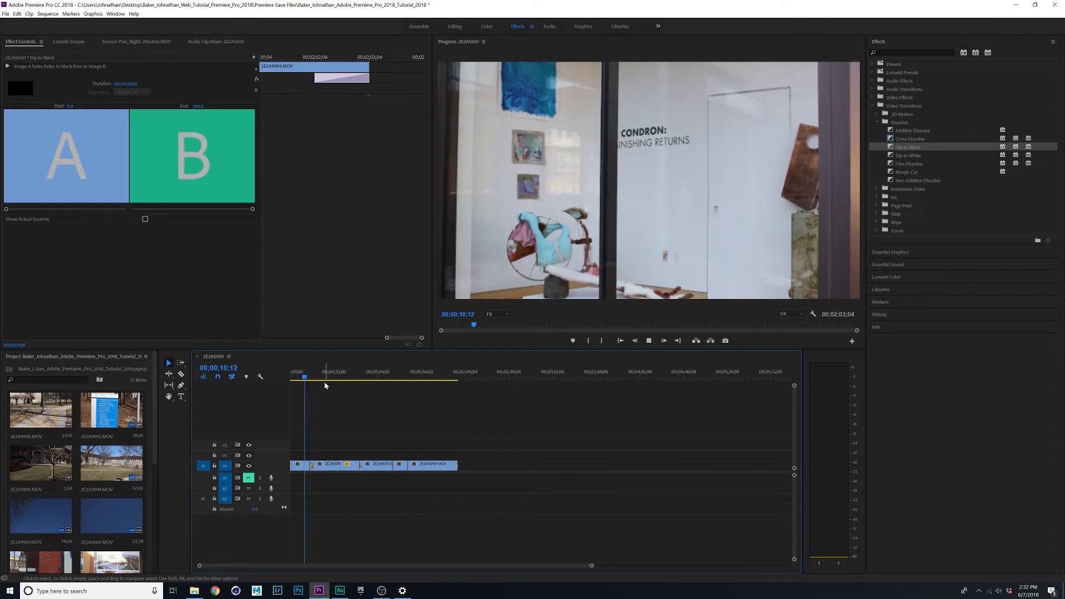
drag(325, 379, 402, 380)
key(space)
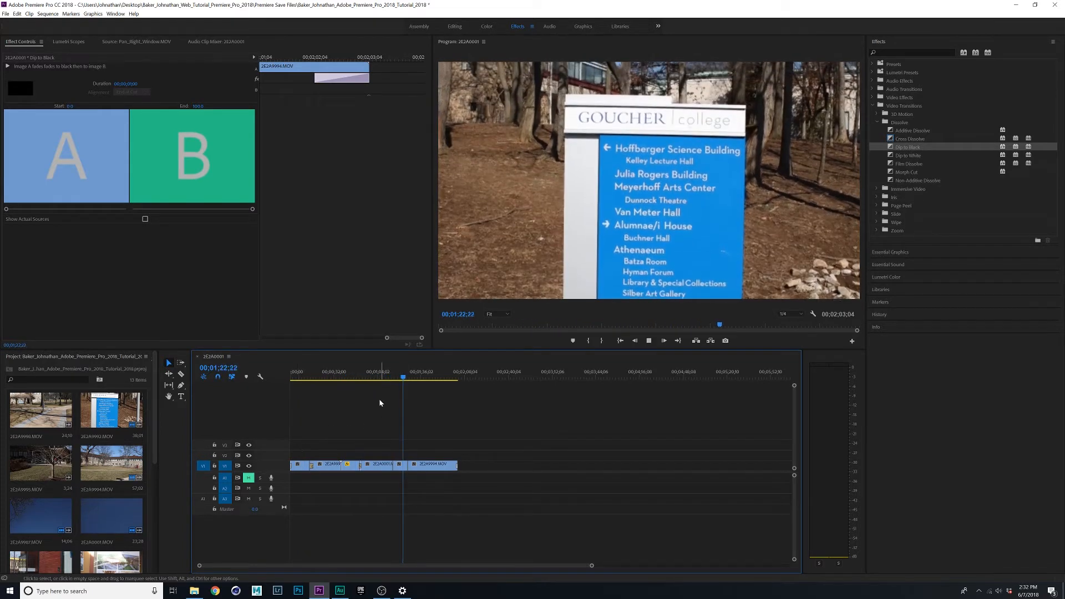
key(space)
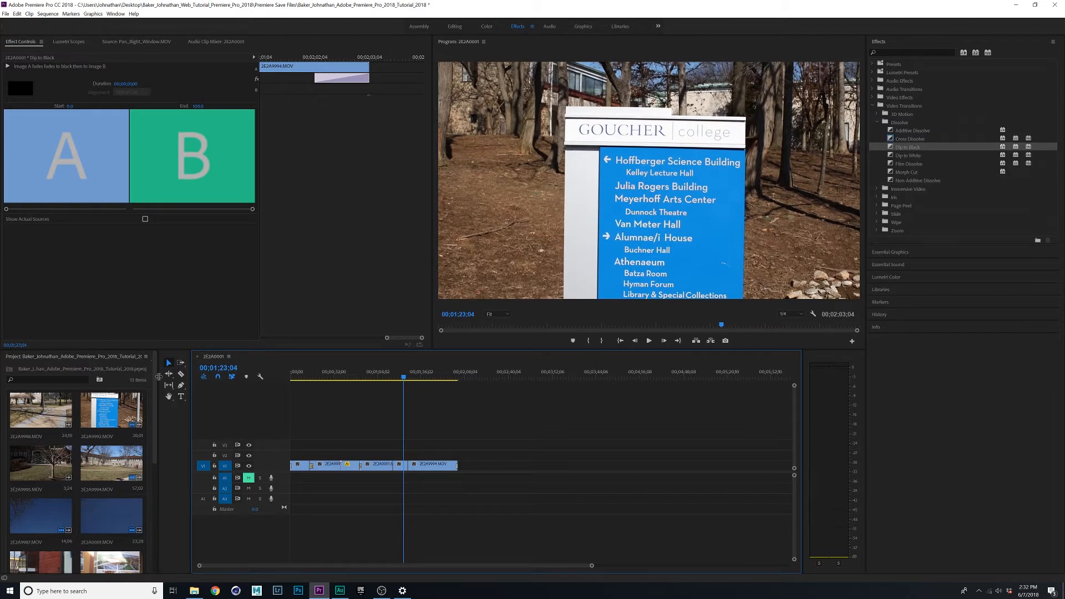
scroll(149, 515, down, 5)
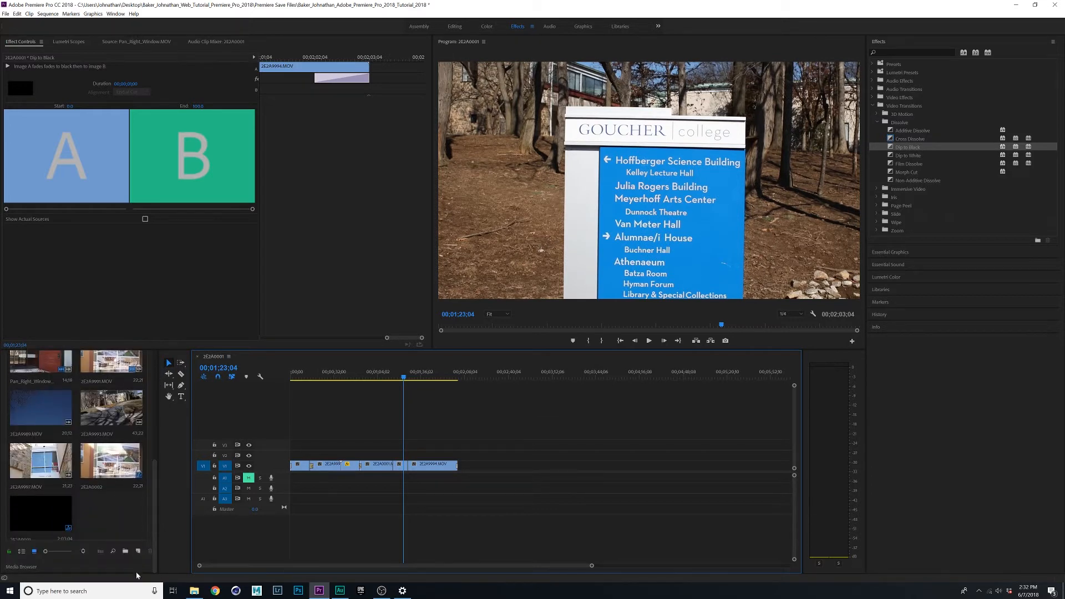
Switch to the Editing workspace, look over the available new item types without creating one, and browse the project items
click(459, 26)
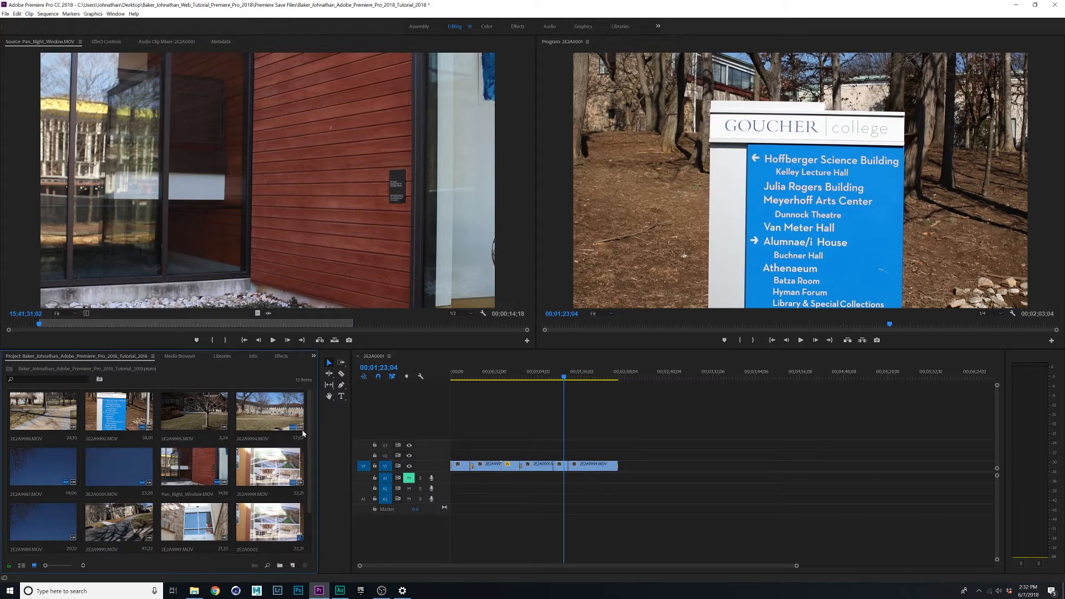
click(293, 565)
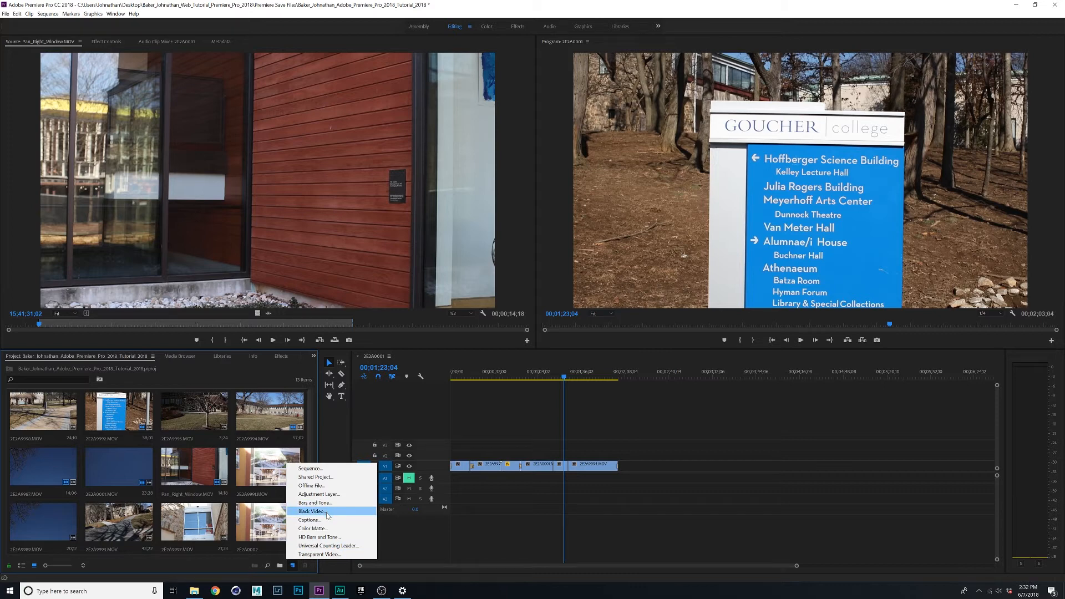
click(312, 436)
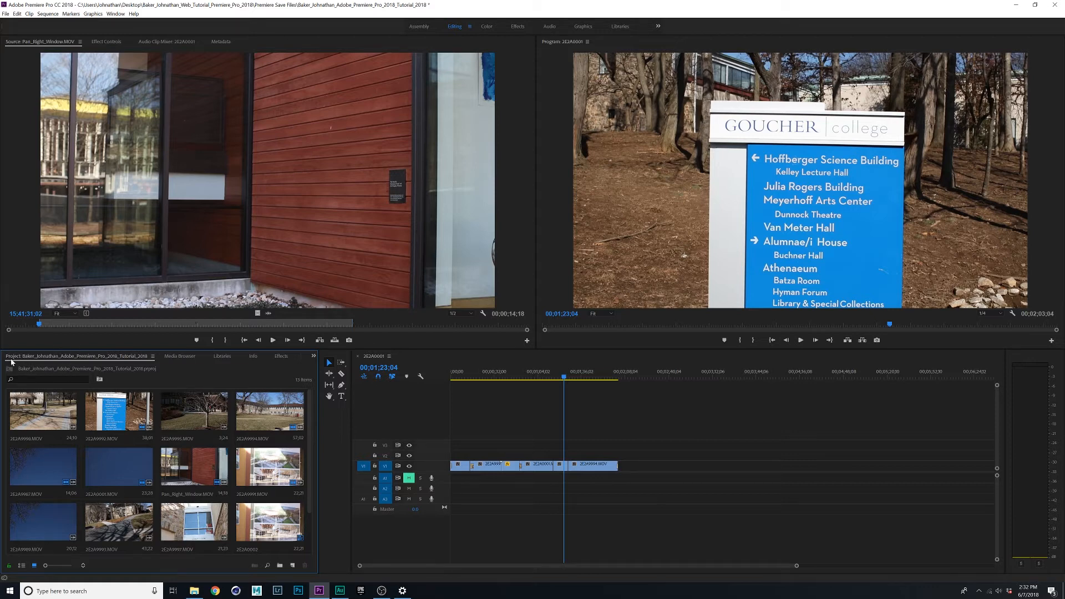
scroll(174, 483, down, 2)
Import Goucher_Logo.png from the Raw_Photos folder inside the tutorial folder on the Desktop
click(6, 14)
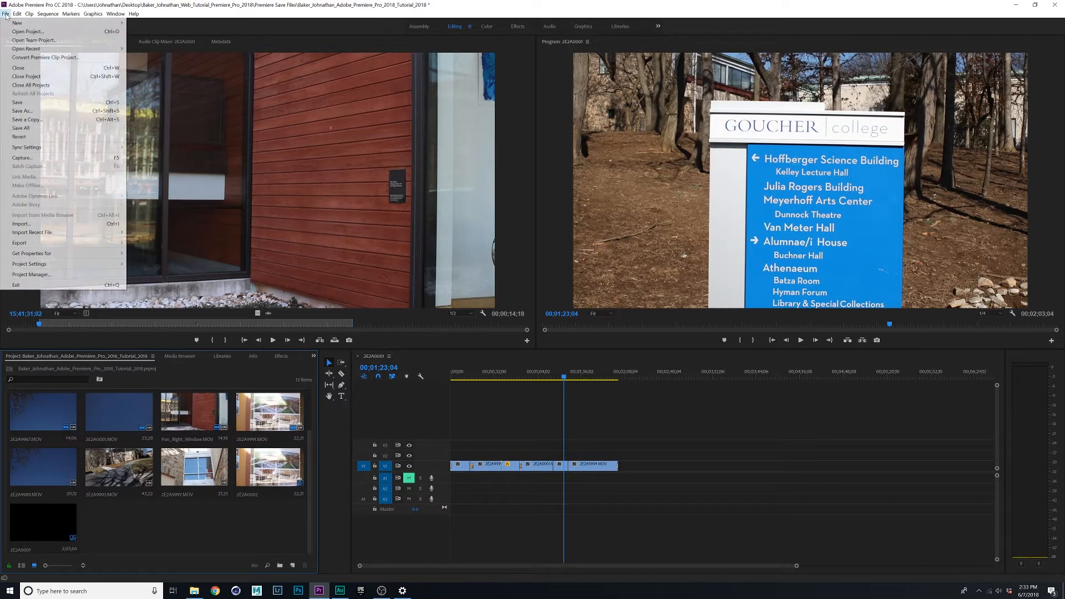
click(30, 226)
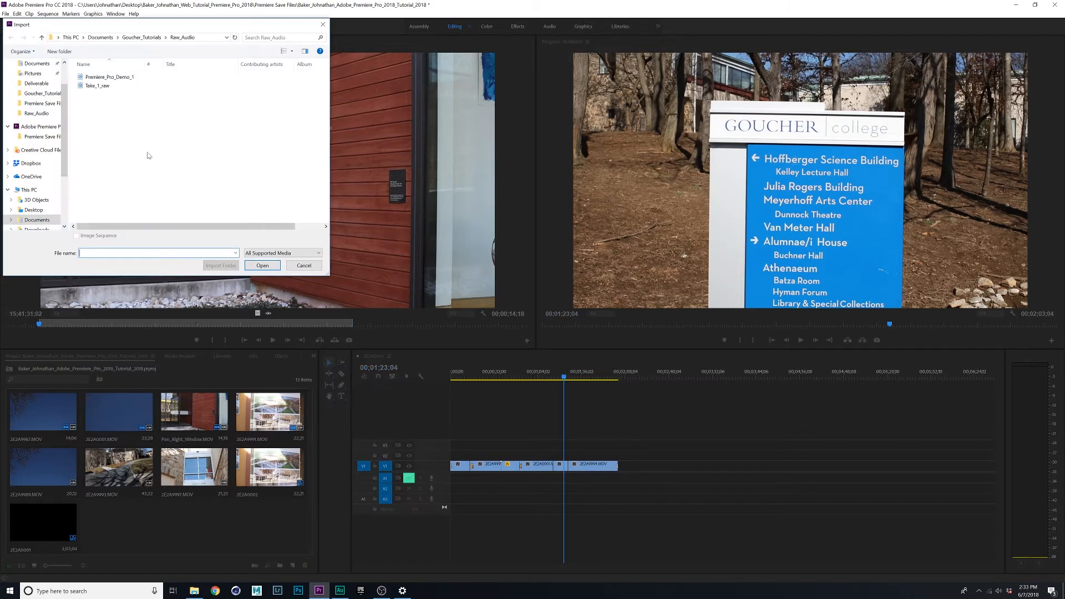
scroll(61, 105, up, 2)
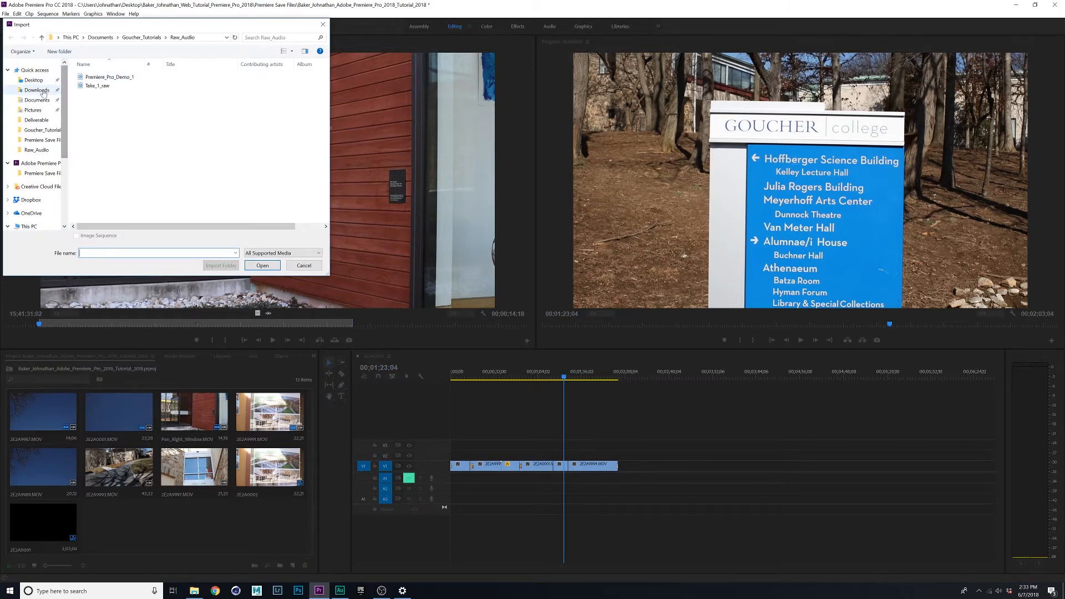
click(33, 80)
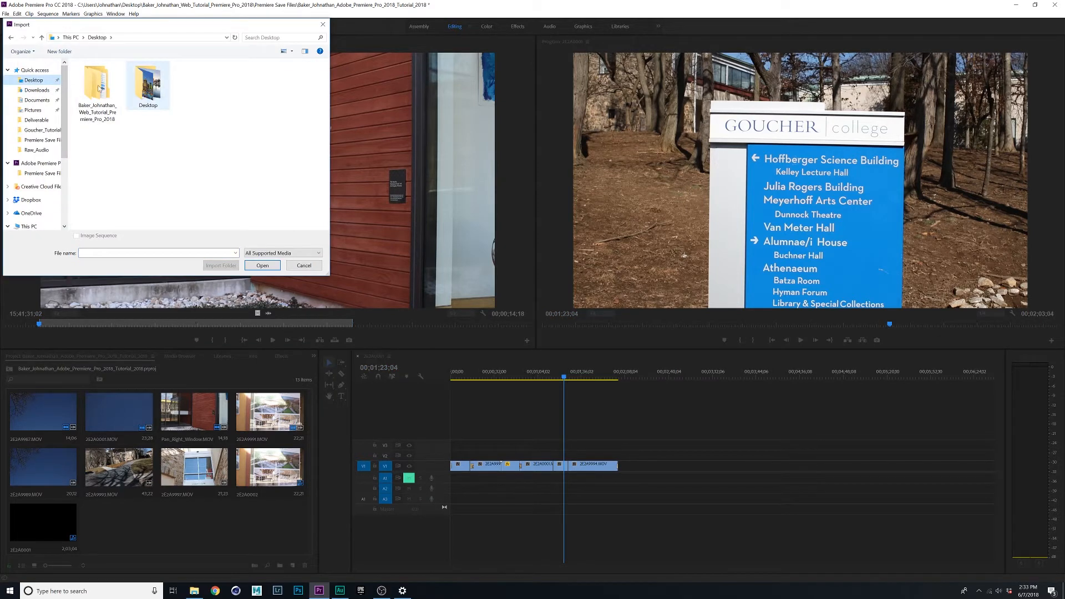
double_click(99, 87)
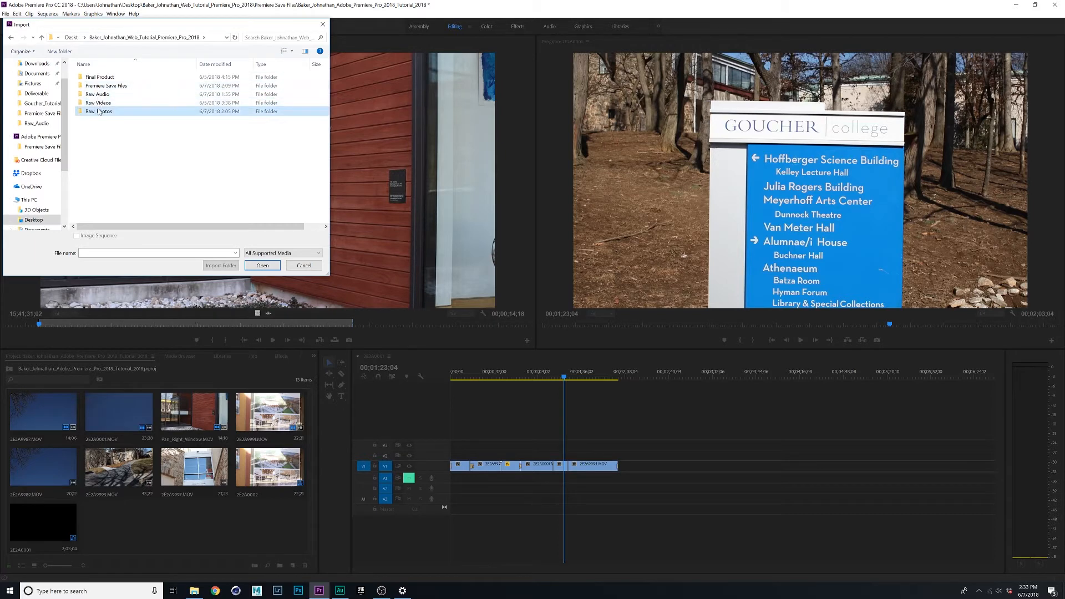
double_click(99, 112)
click(98, 94)
click(253, 266)
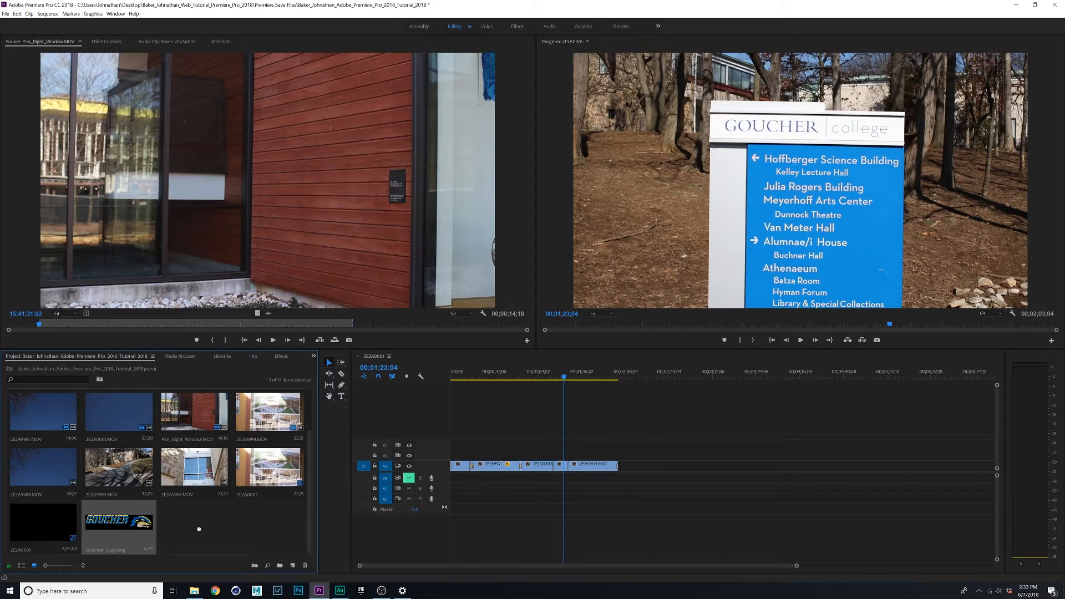
Place Goucher_Logo.png on V2 at the start of the sequence and play back the opening
mouse_move(446, 470)
mouse_down()
mouse_move(453, 456)
mouse_move(667, 456)
mouse_move(460, 456)
mouse_up()
click(451, 375)
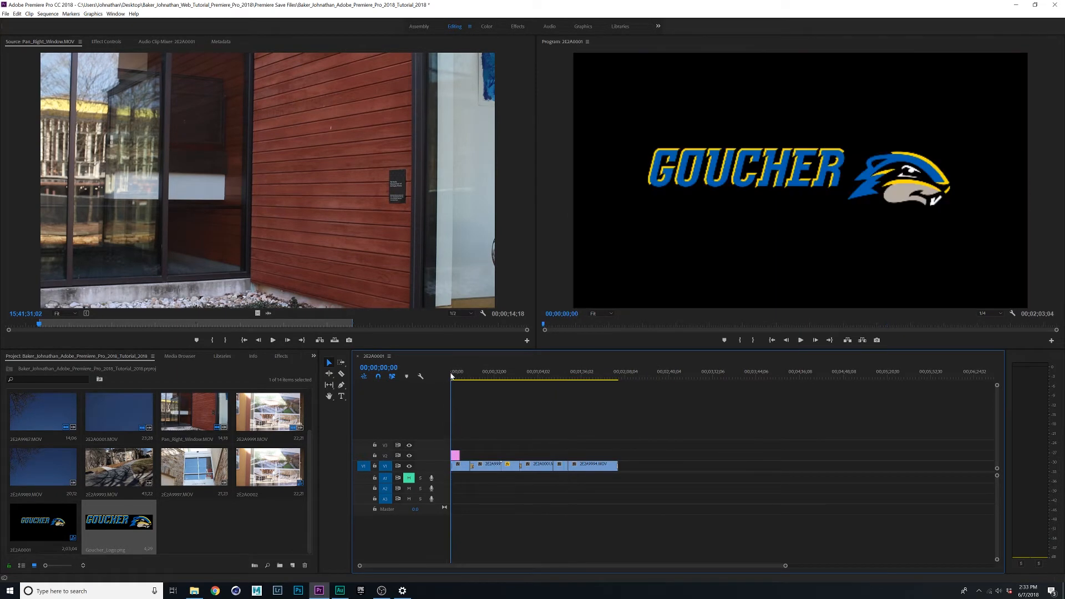
drag(451, 376, 453, 377)
key(space)
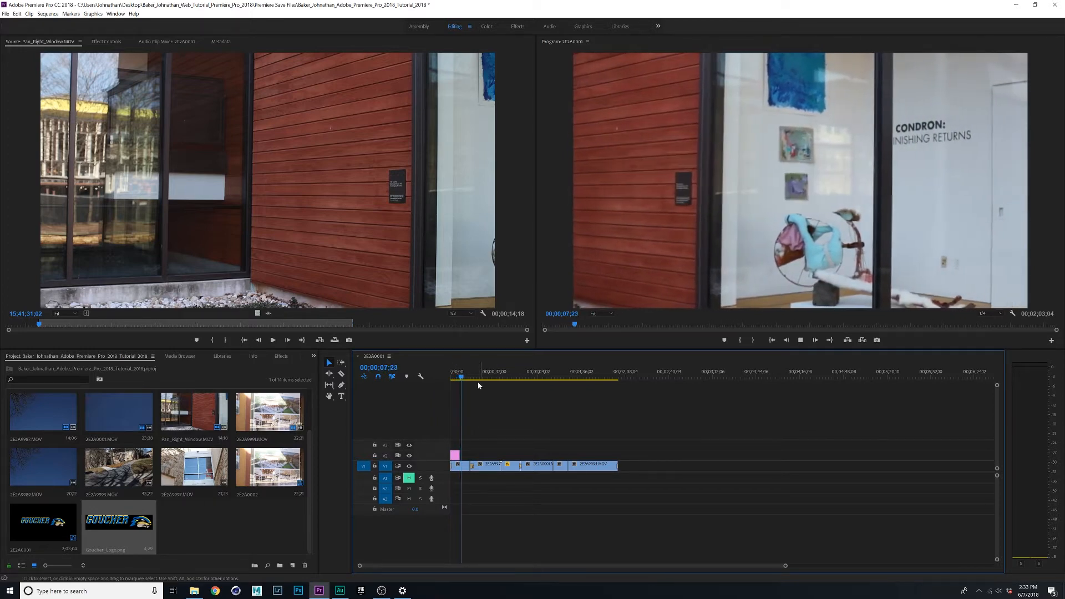
key(space)
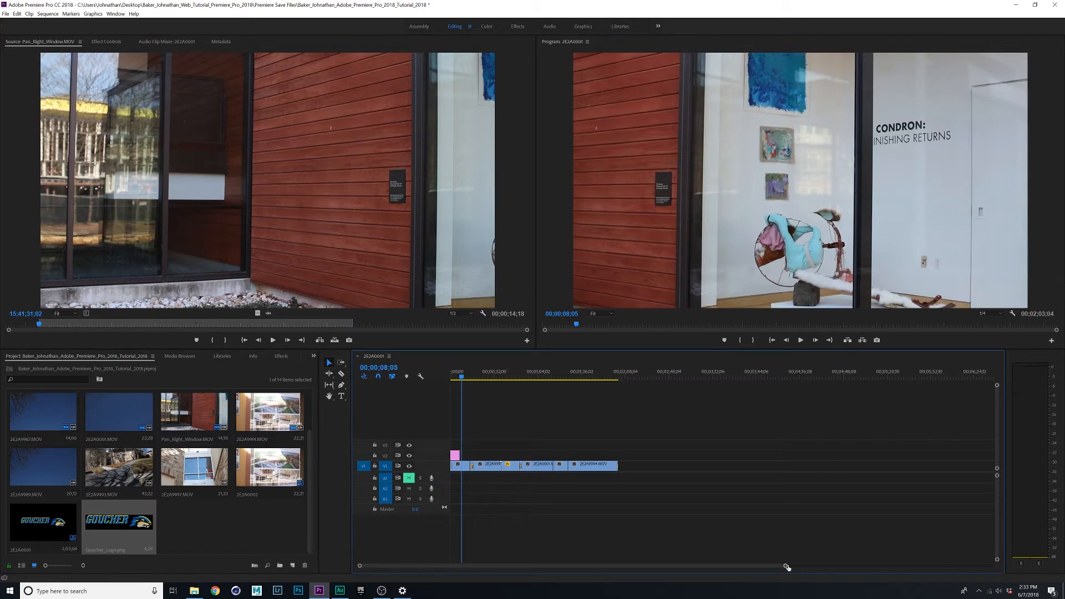
Switch to the Effects workspace and apply Dip to Black at the start and Cross Dissolve at the end of the logo clip on V2
drag(787, 567, 514, 567)
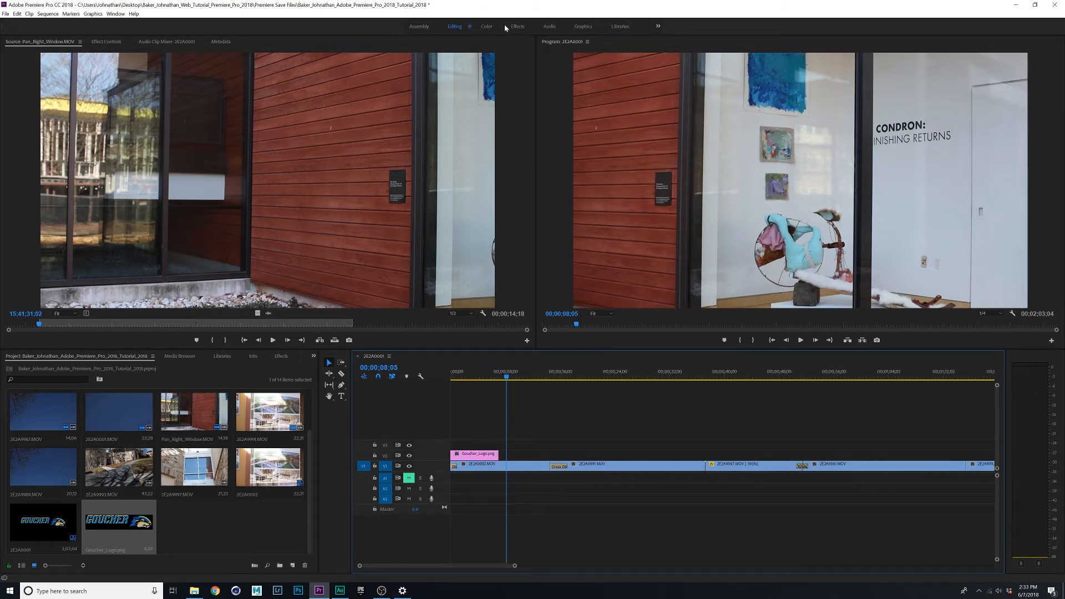
click(518, 27)
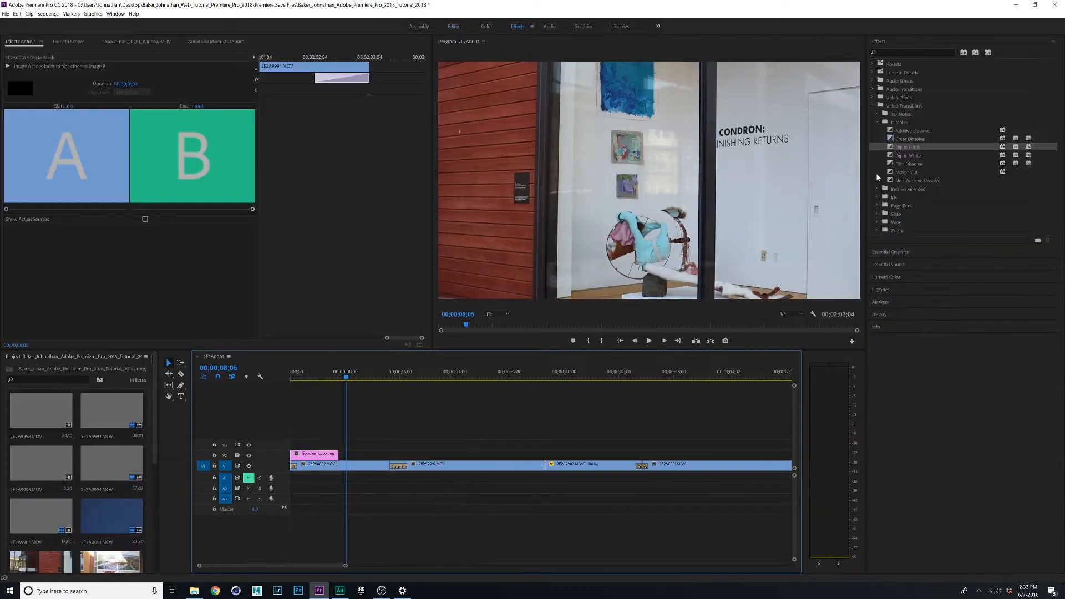
drag(893, 147, 388, 405)
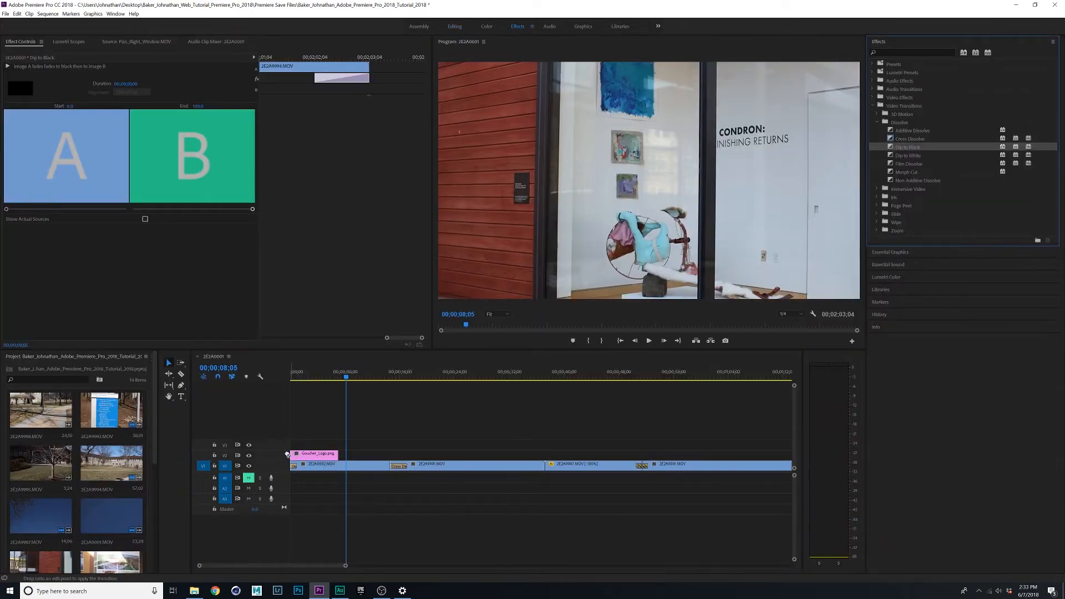
drag(294, 456, 294, 456)
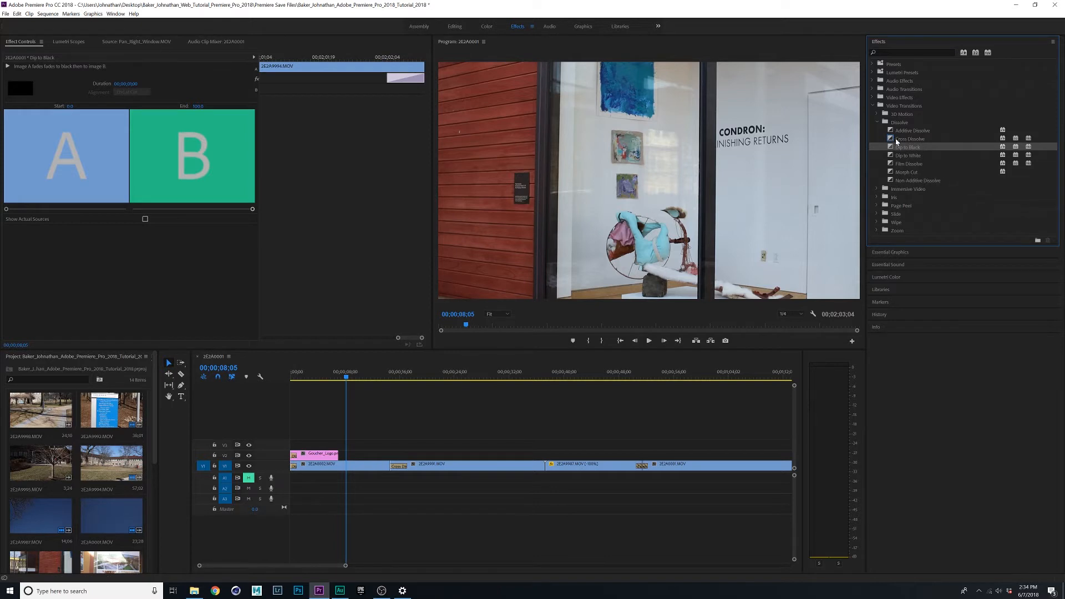
drag(890, 140, 855, 164)
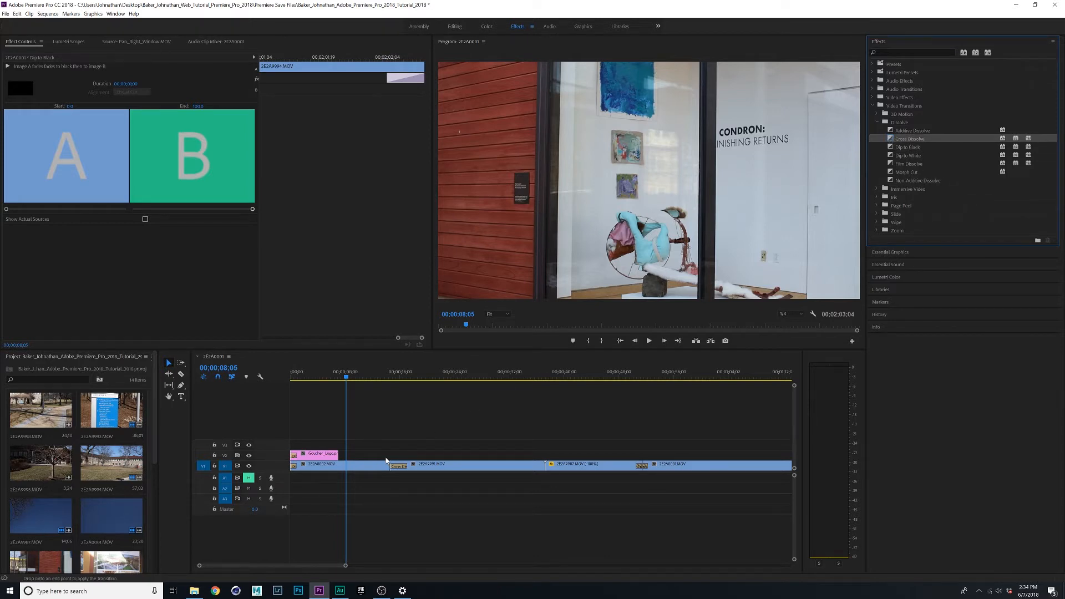
drag(335, 456, 336, 456)
Remove the Dip to Black transition from the start of the logo clip and return to the sequence's first frame
click(294, 379)
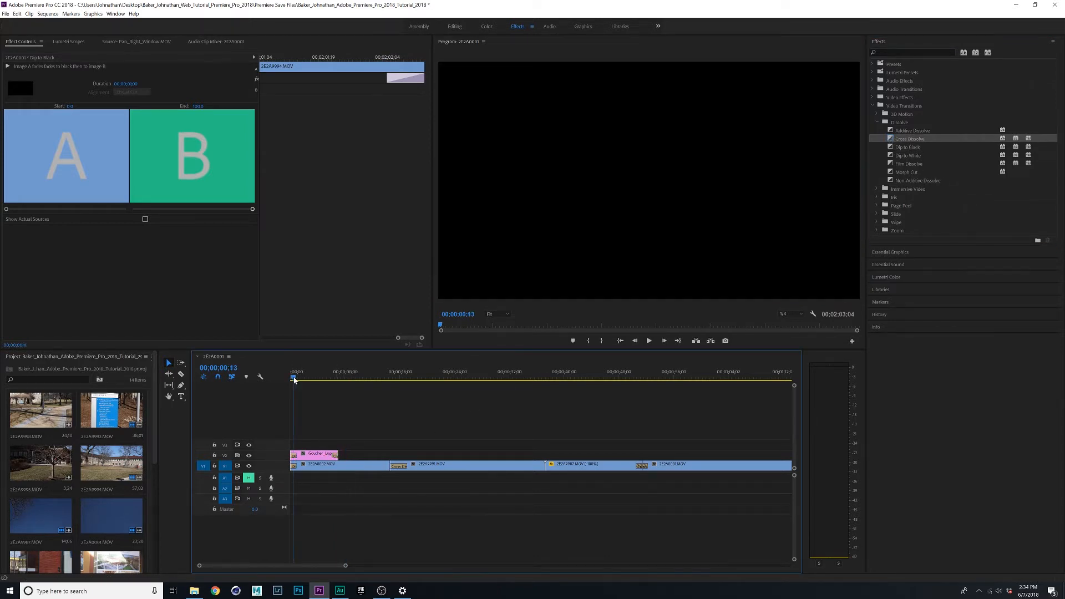
click(295, 456)
key(Delete)
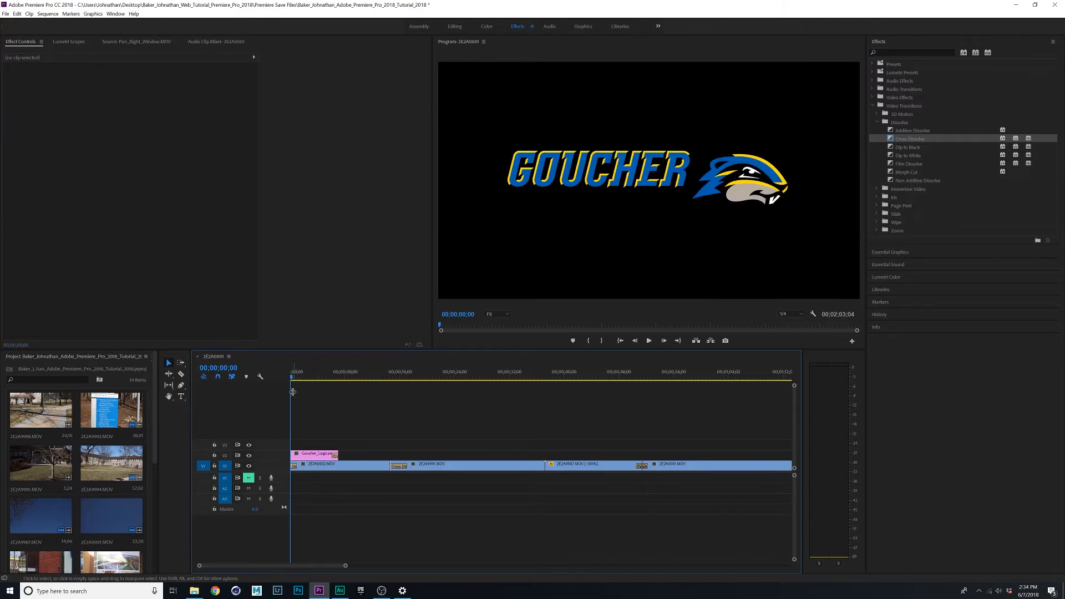
drag(290, 377, 289, 384)
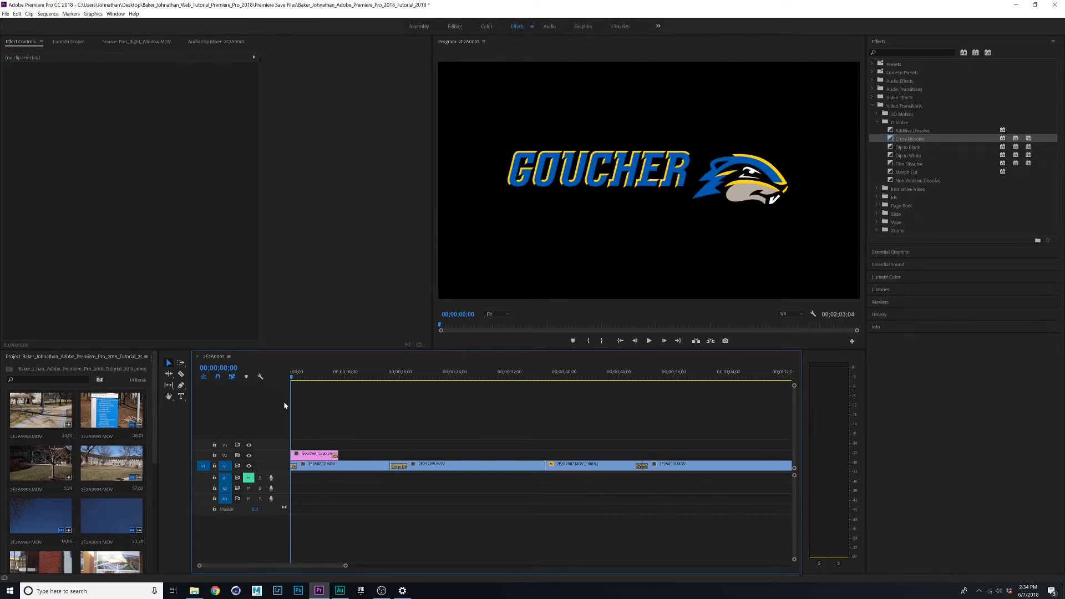
Apply Dip to Black again at the start of the logo clip on V2 and play back the opening
drag(894, 147, 699, 244)
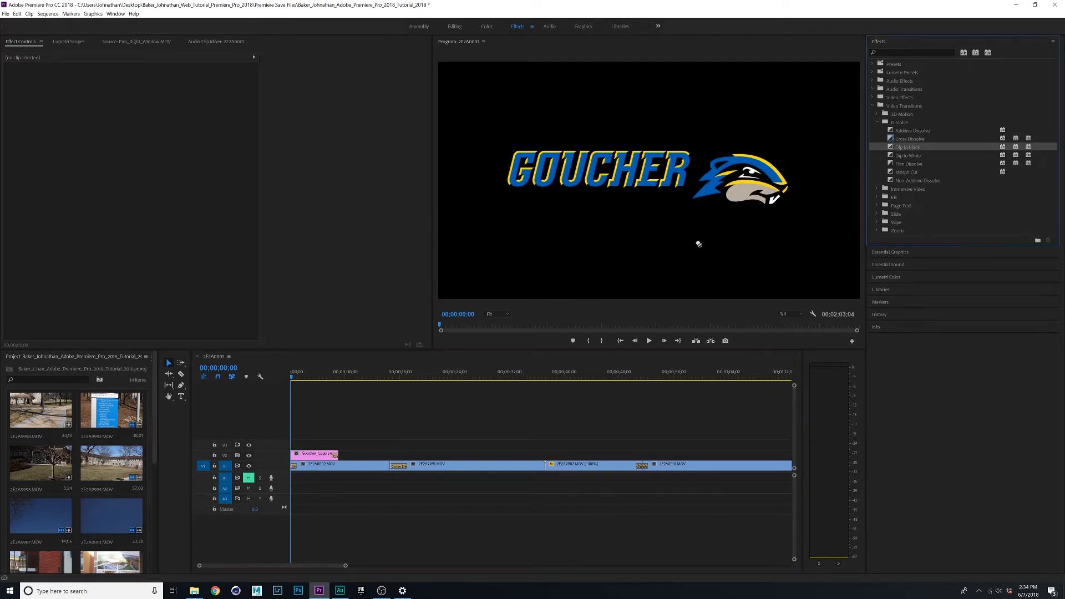
drag(294, 456, 294, 455)
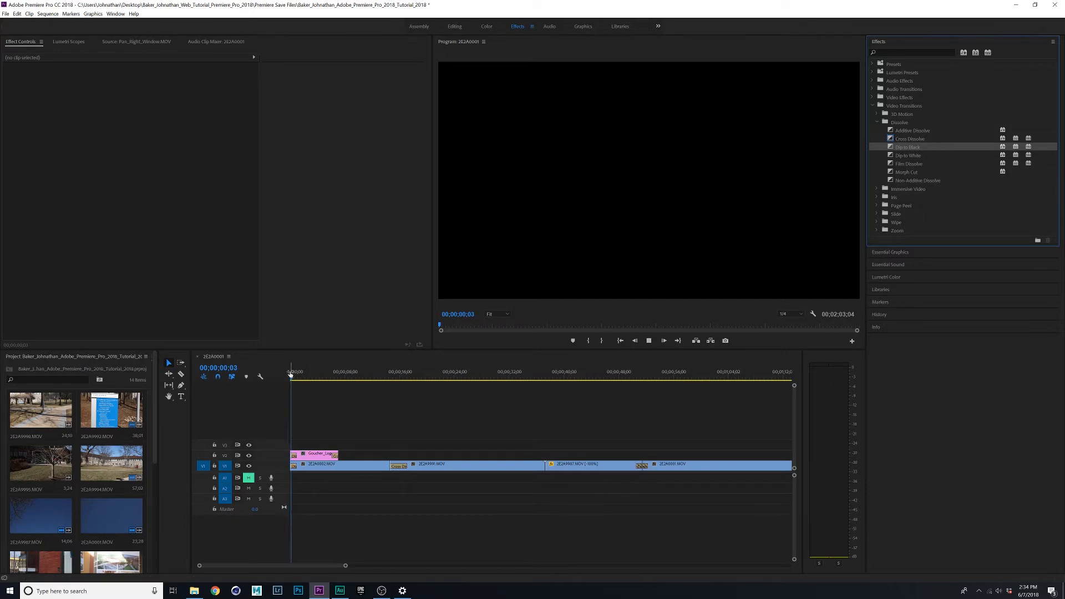
key(space)
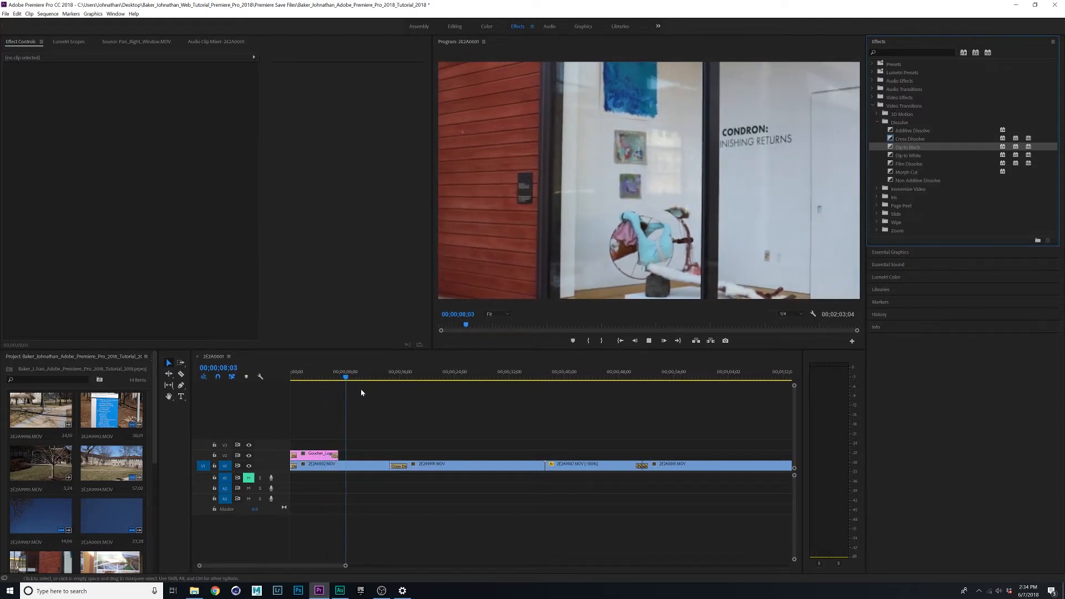
Inspect the Cross Dissolve at the end of the logo clip, and scrub back to the logo at 00;00;03;10
click(334, 457)
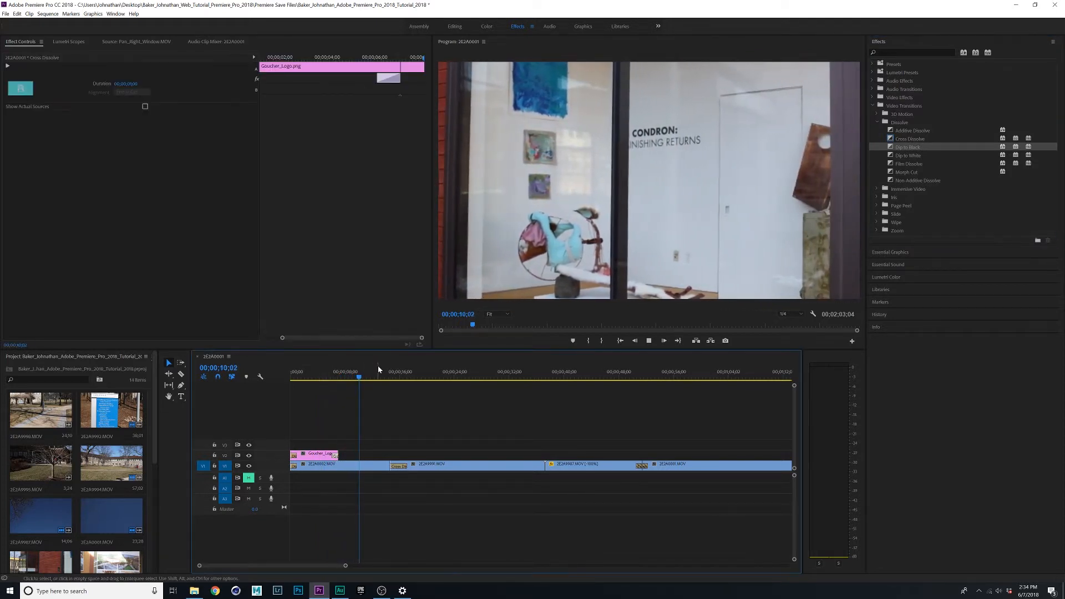
drag(371, 378, 369, 379)
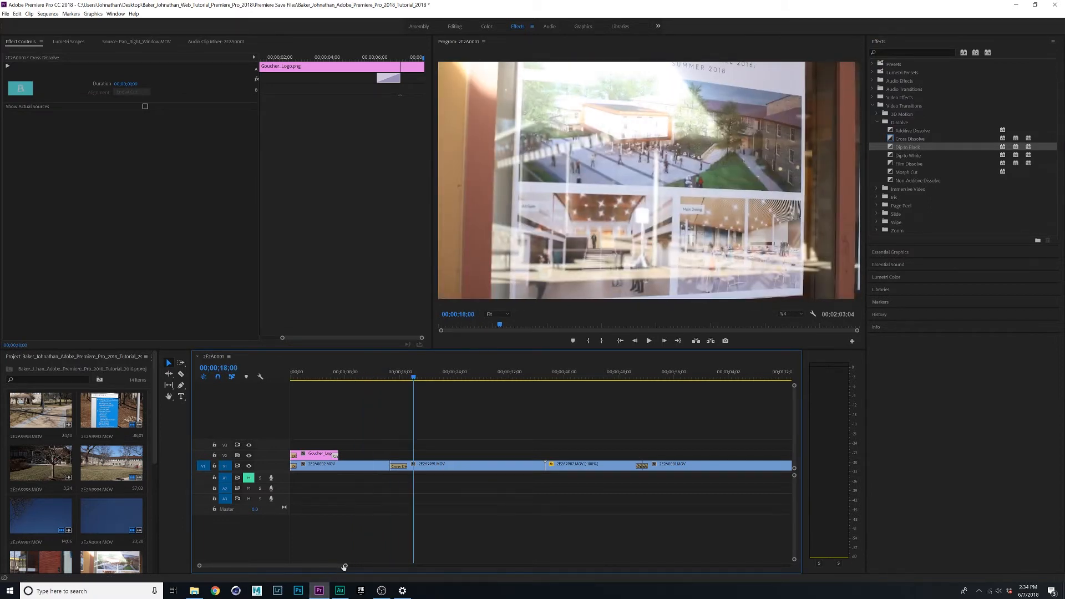
mouse_move(344, 567)
mouse_down()
mouse_move(302, 566)
mouse_move(332, 566)
mouse_up()
drag(344, 380, 316, 380)
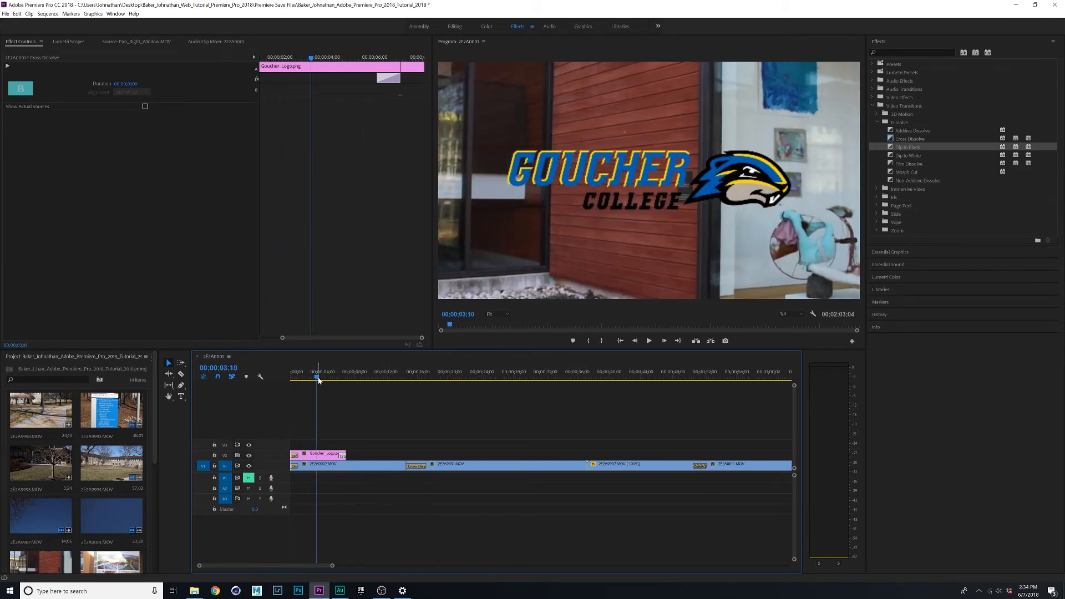
Create a Black Video item at 1920 × 1080, 29.97 fps Drop-Frame, with Square Pixels (1.0)
drag(155, 413, 155, 525)
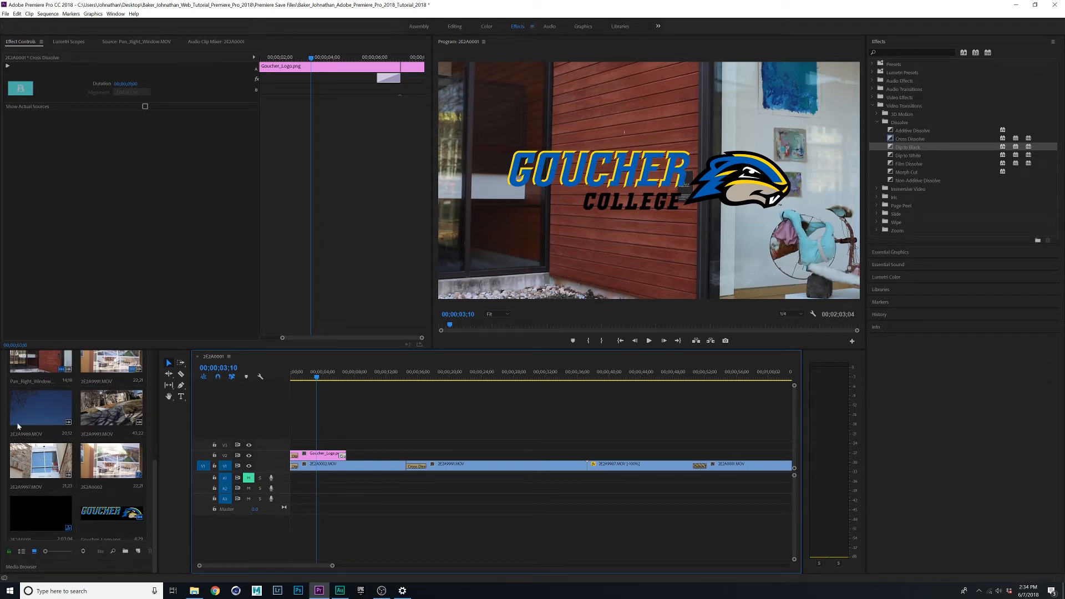
click(139, 552)
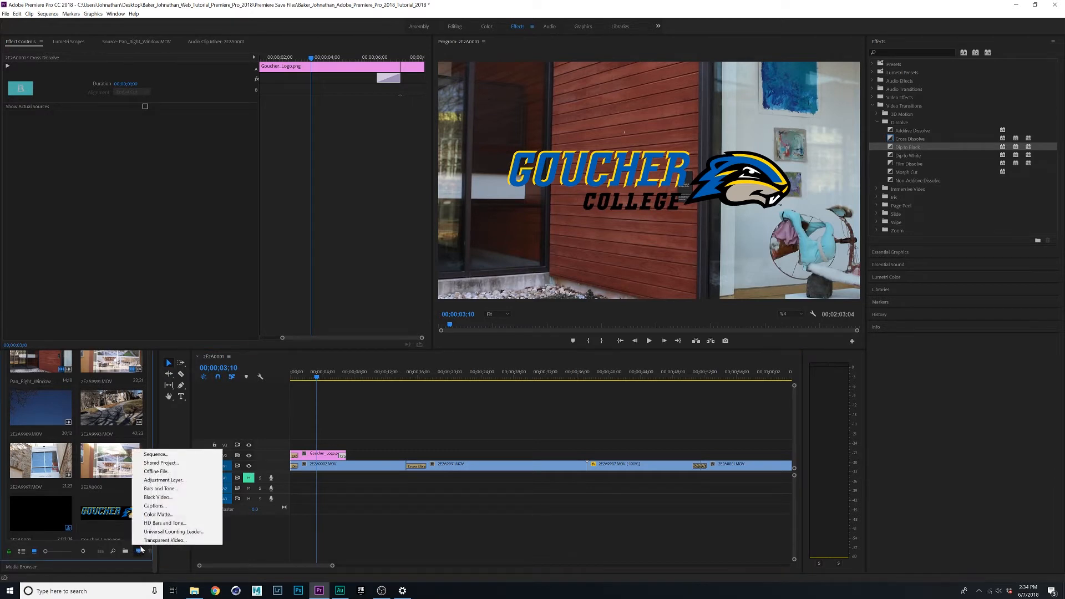
click(160, 497)
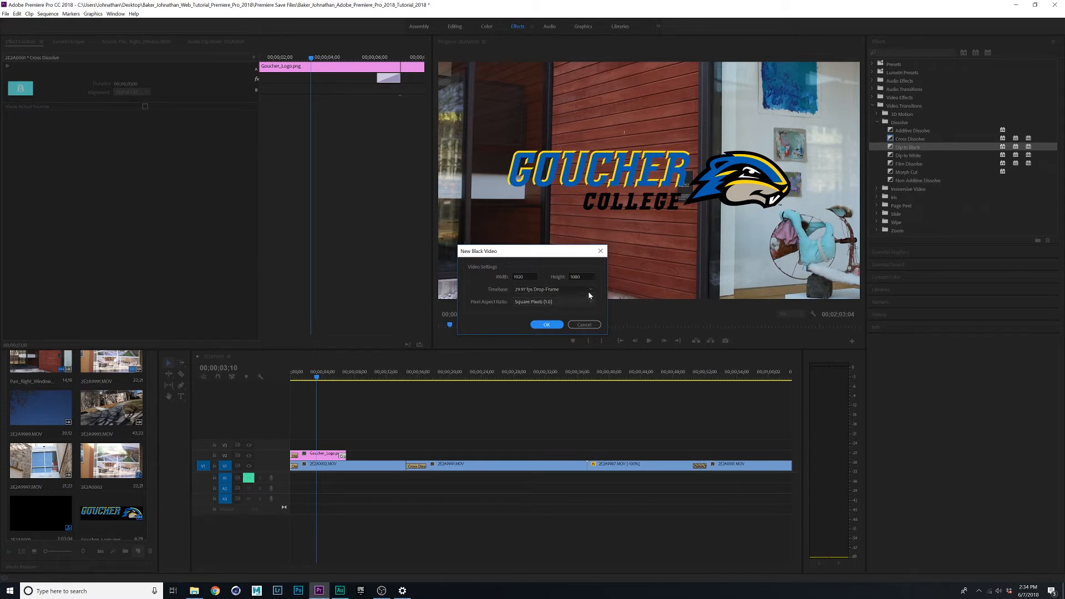
click(547, 325)
Place the Black Video item on V2 shortly after the logo clip and preview it at 00;00;11;07
scroll(83, 500, down, 5)
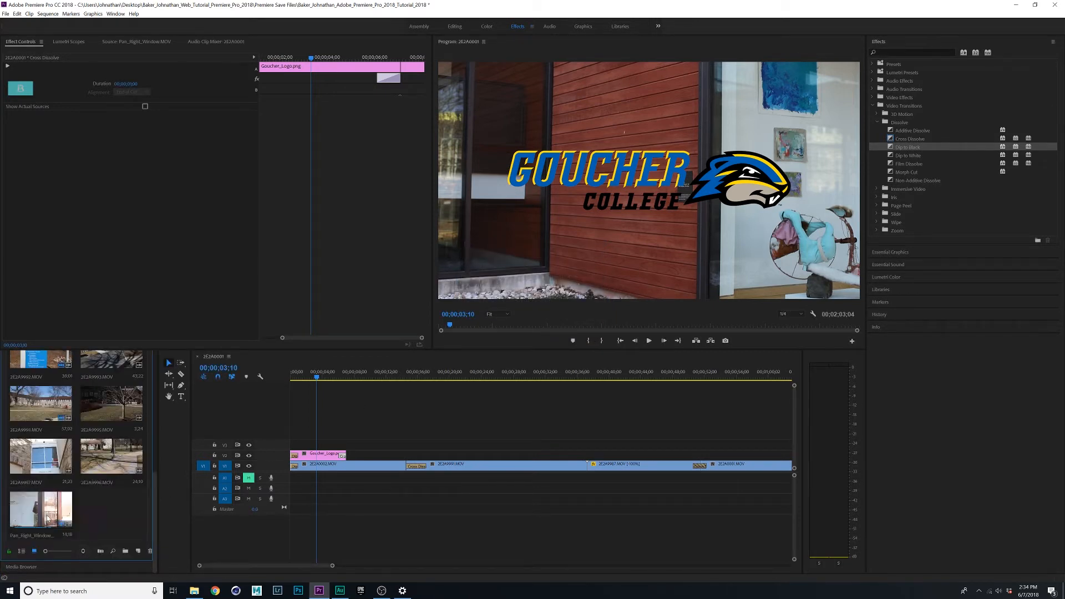
drag(154, 481, 158, 393)
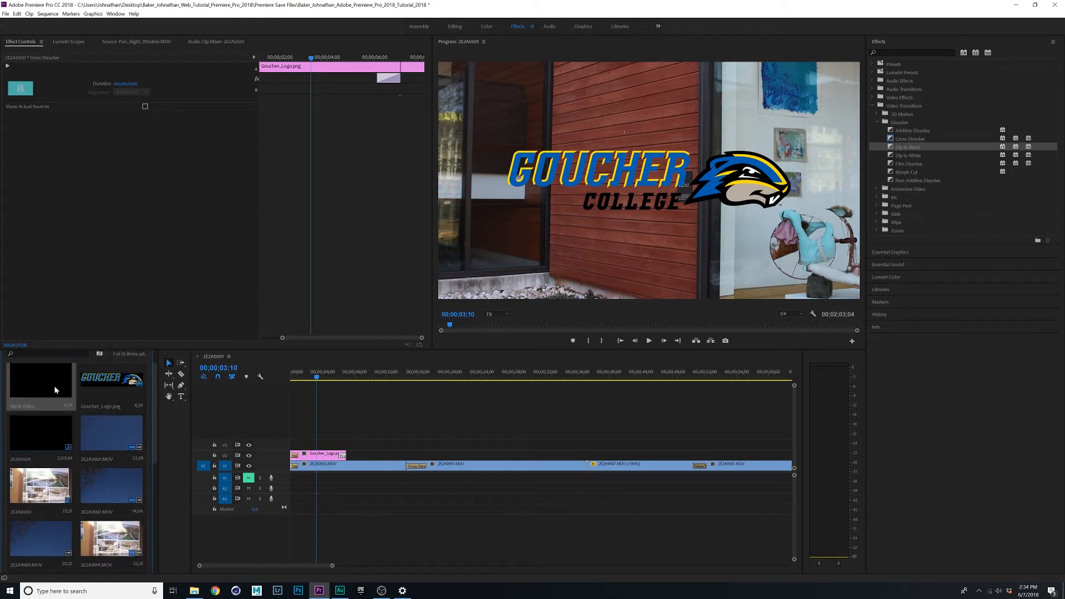
drag(55, 387, 357, 456)
mouse_move(363, 378)
mouse_down()
mouse_move(390, 381)
mouse_move(380, 378)
mouse_up()
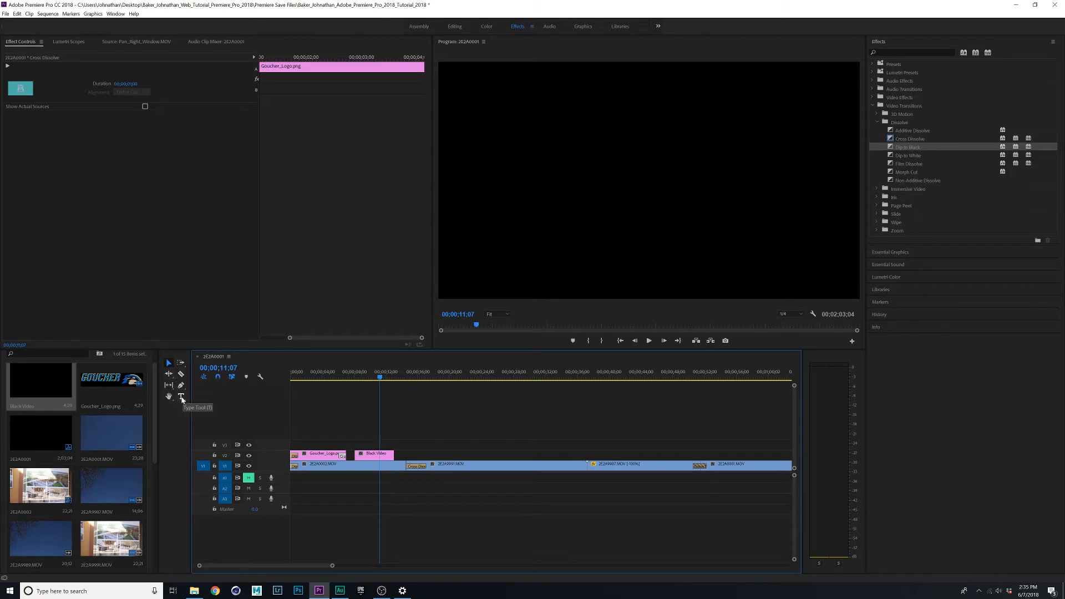
Add a text box below the Goucher logo at 00;00;03;24 with the Type tool and enter "Walkthrough Tutorial"
click(182, 397)
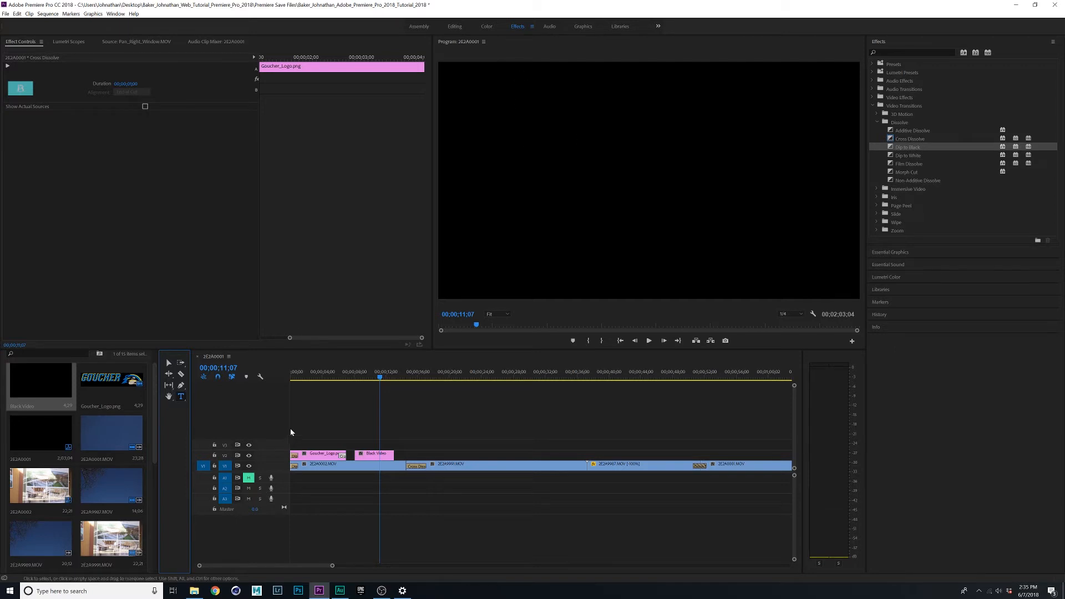
mouse_move(313, 376)
mouse_down()
mouse_move(300, 377)
mouse_move(320, 378)
mouse_up()
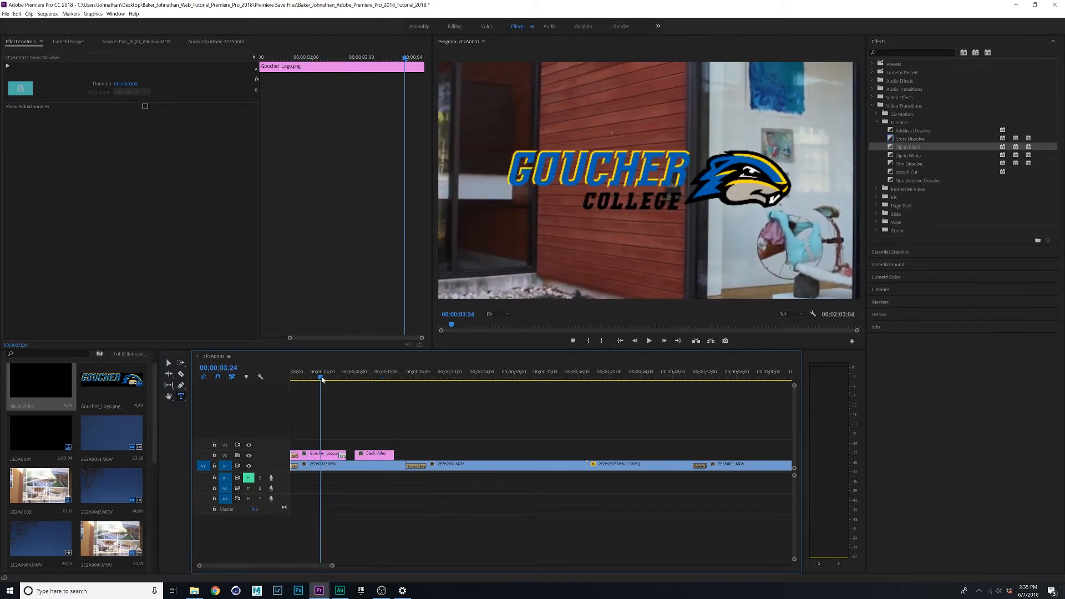
drag(481, 208, 793, 289)
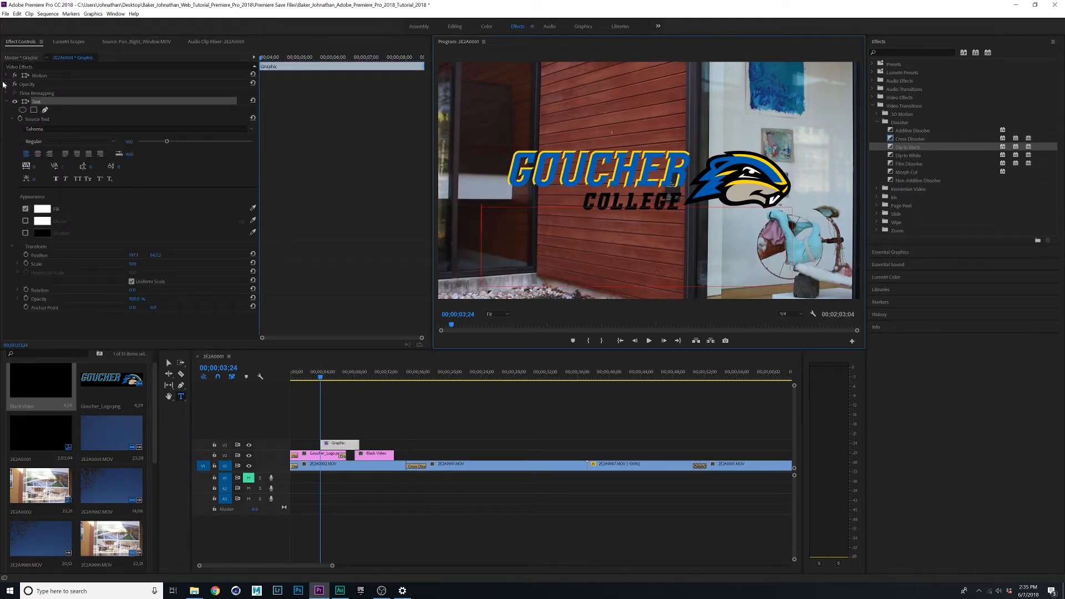
click(91, 141)
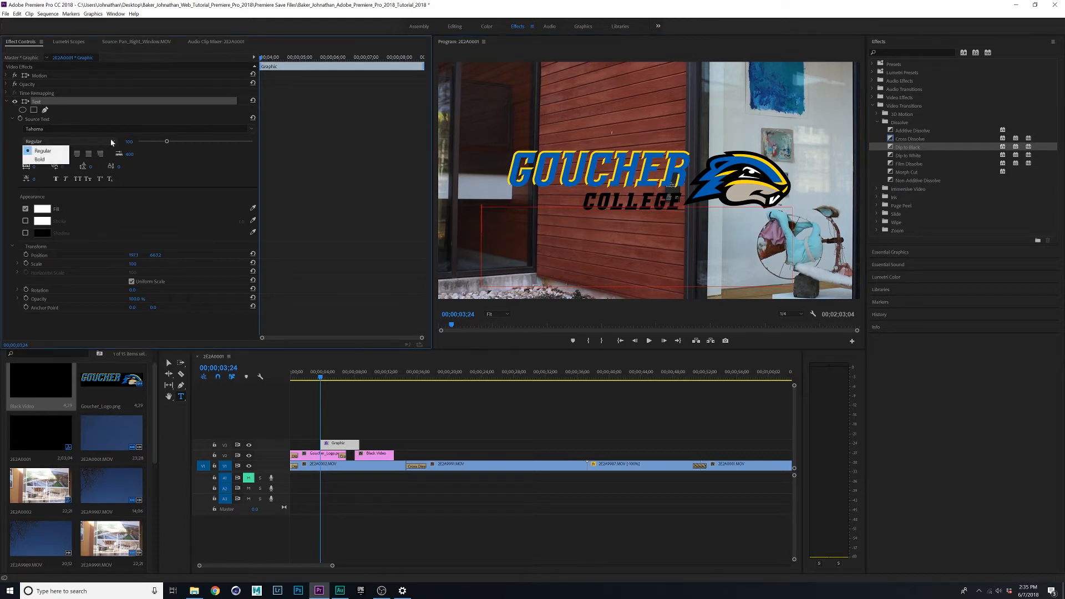
click(199, 167)
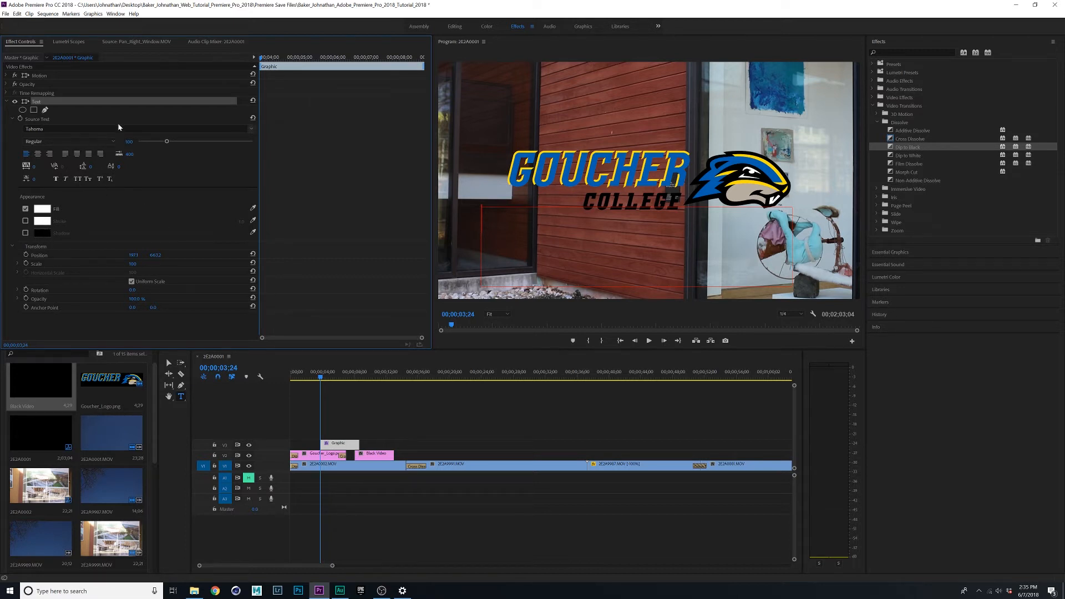
click(522, 230)
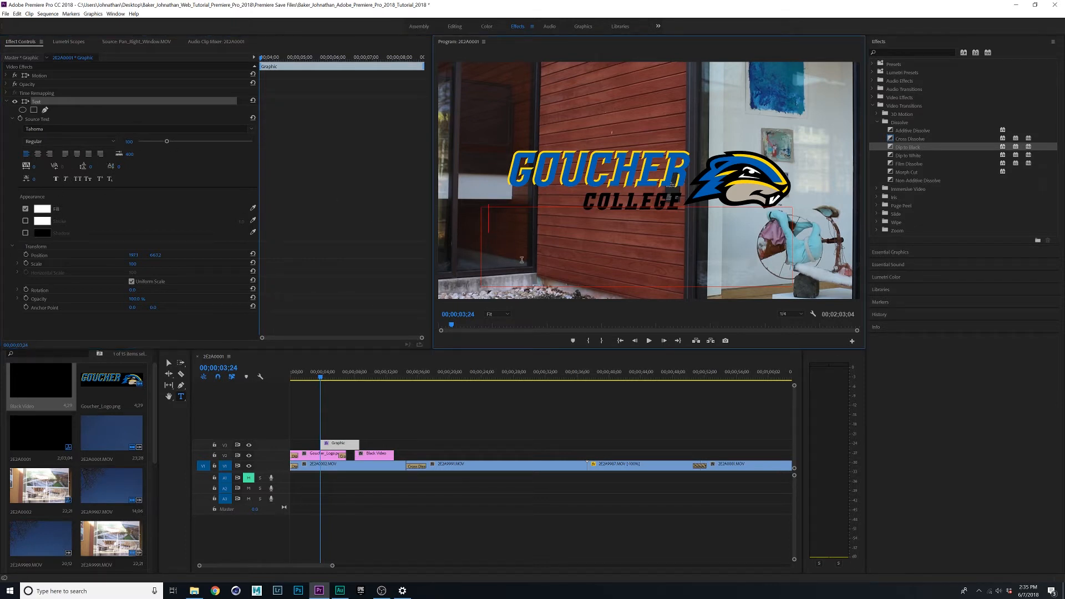
text(D)
key(BackSpace)
text(Walkthrou)
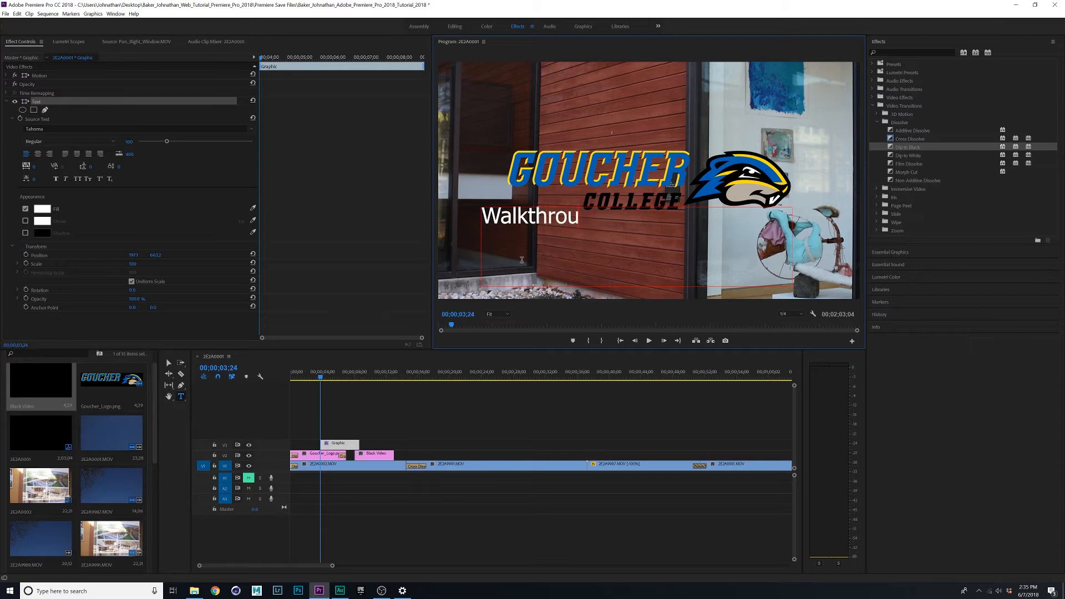
text(gh Tutorial)
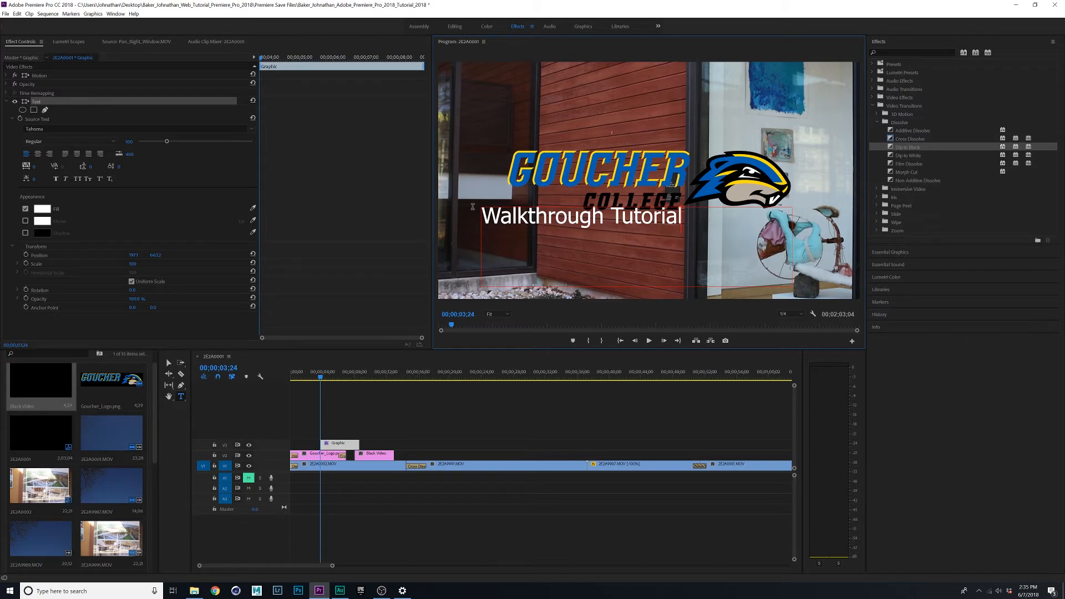
Set the font of the whole "Walkthrough Tutorial" title to Times New Roman
click(114, 129)
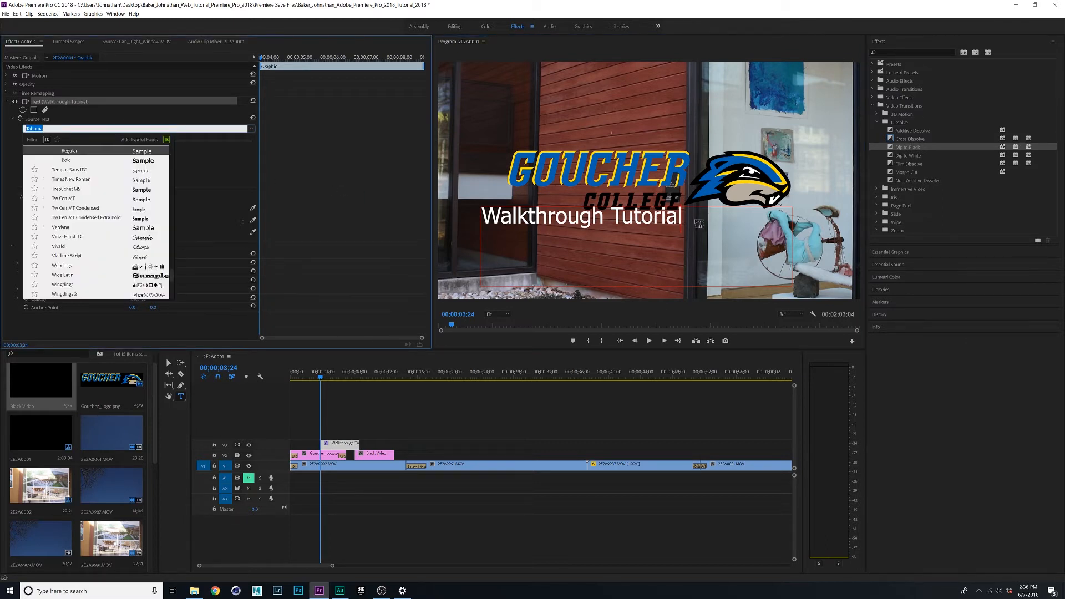
drag(699, 223, 265, 208)
click(130, 133)
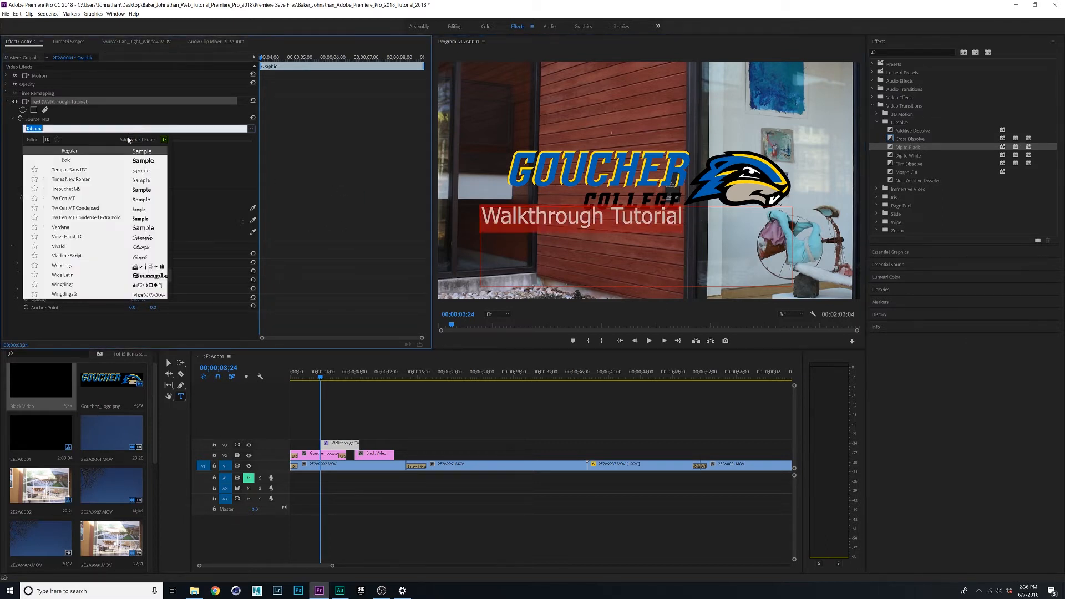
click(71, 179)
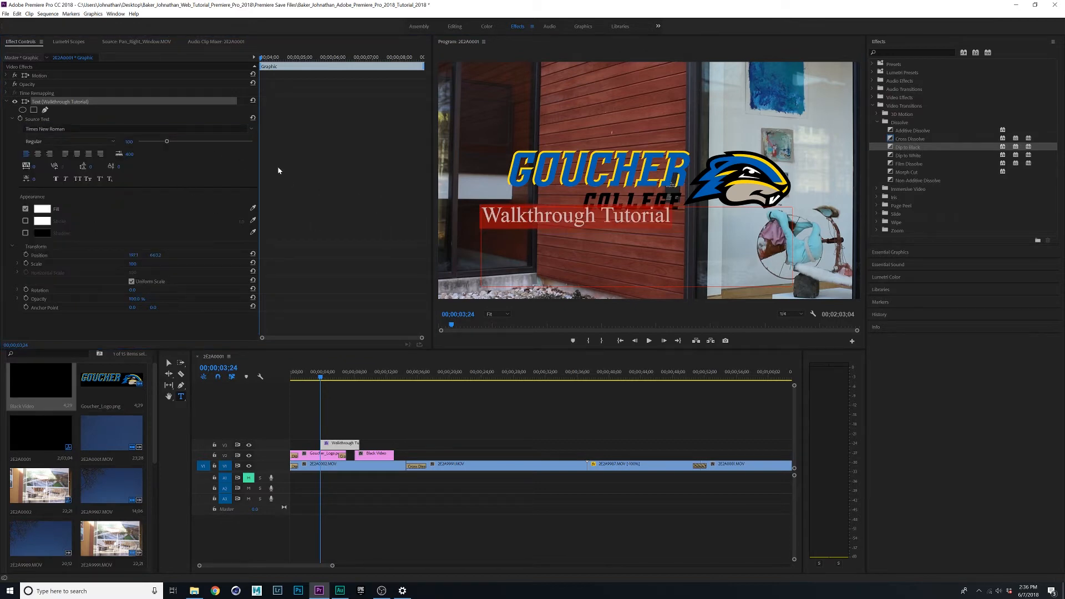
Finish editing the text and move the "Walkthrough Tutorial" title so it sits centred beneath the Goucher College logo
click(503, 239)
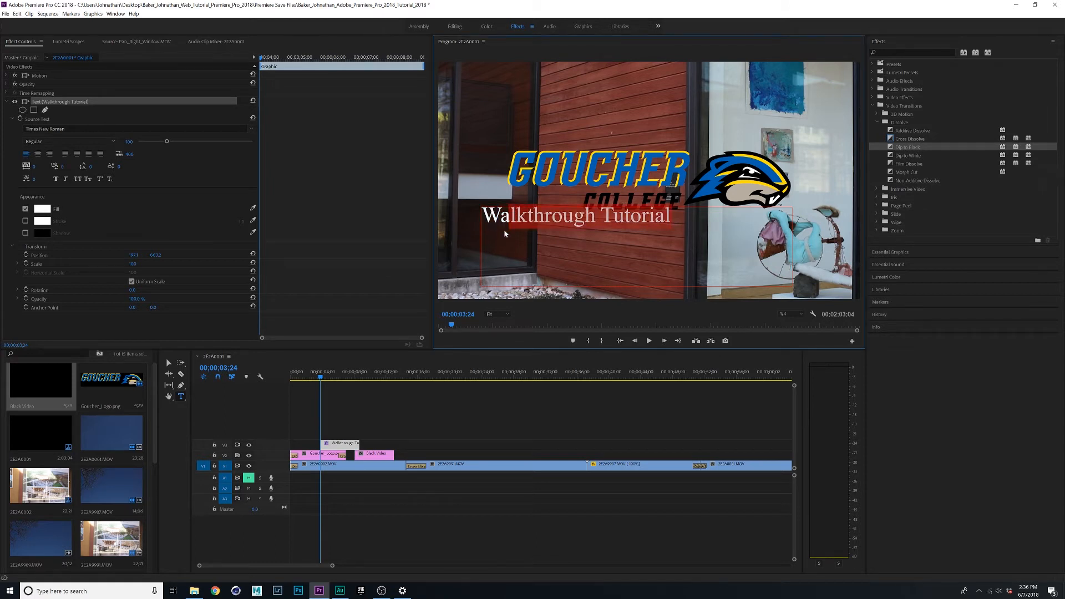
key(Escape)
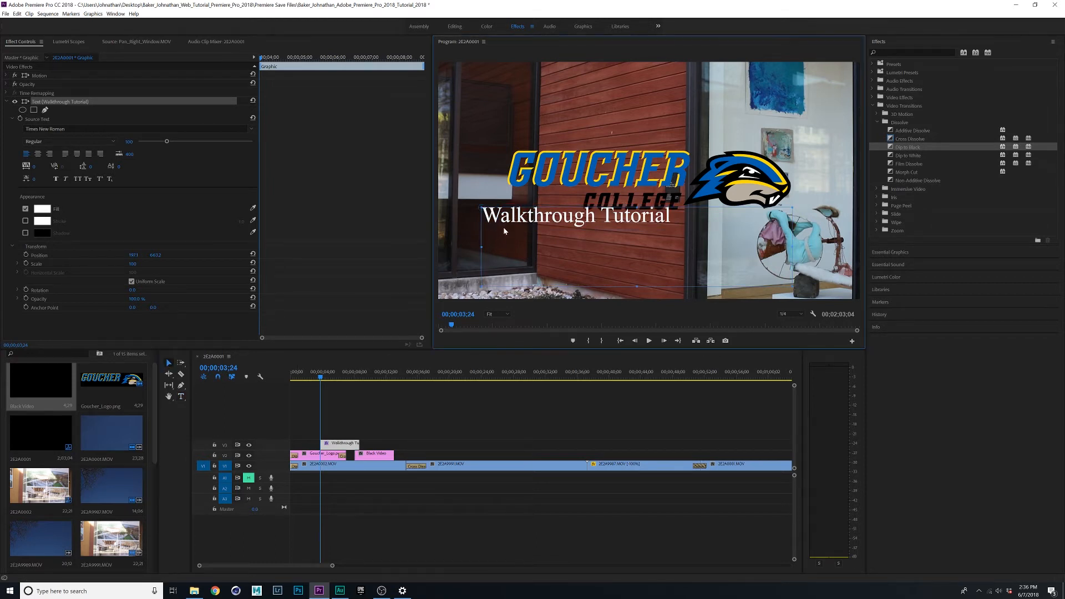
drag(504, 228, 639, 256)
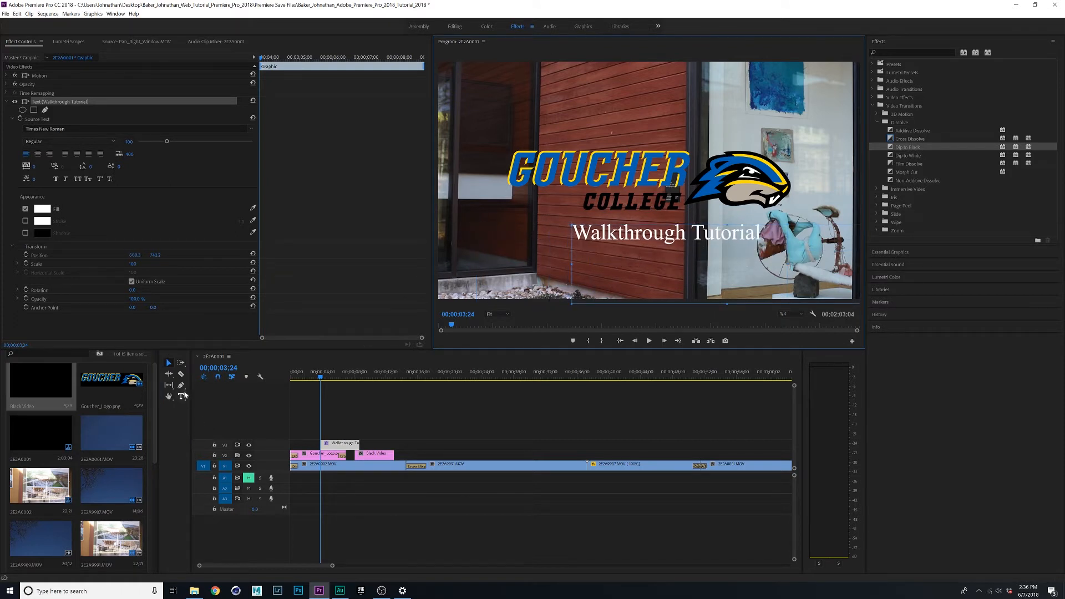
Select all of the "Walkthrough Tutorial" text and set its fill colour to pure red, FF0000
click(182, 396)
click(632, 243)
key(ctrl+a)
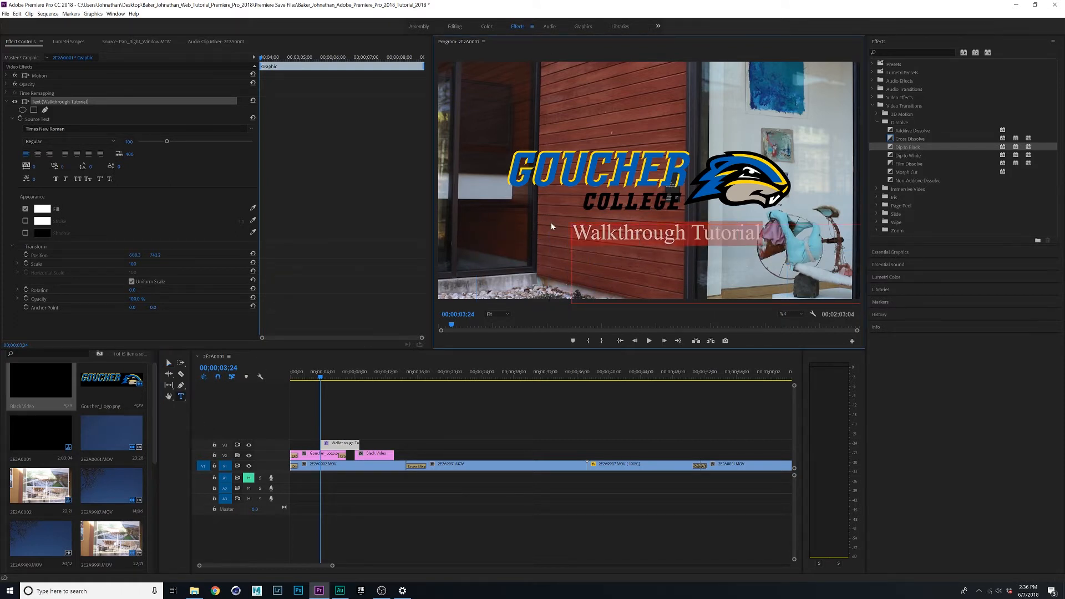
click(42, 209)
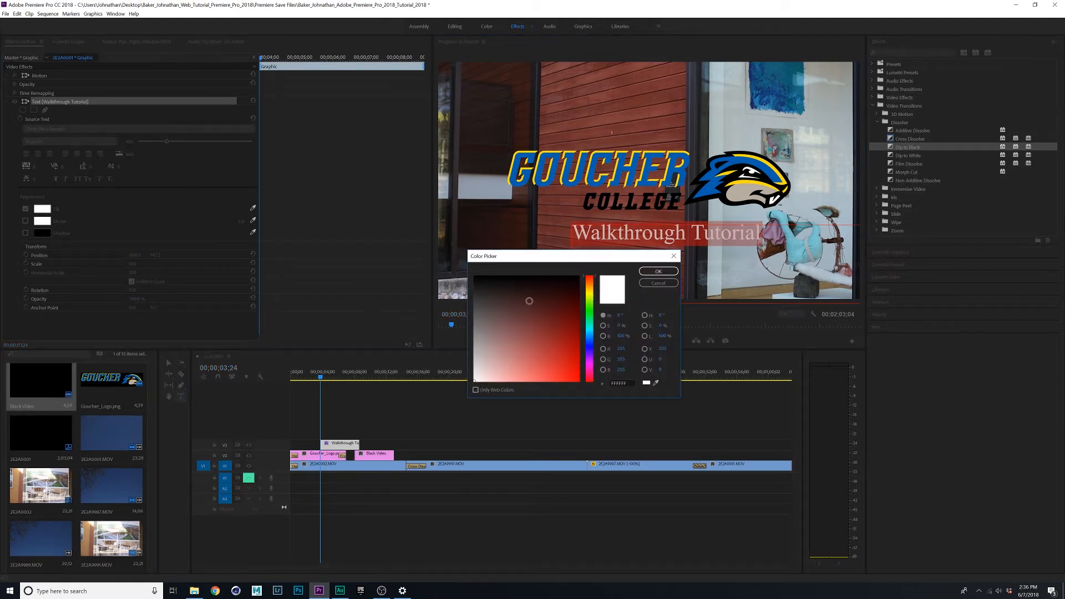
drag(529, 301, 598, 412)
click(664, 270)
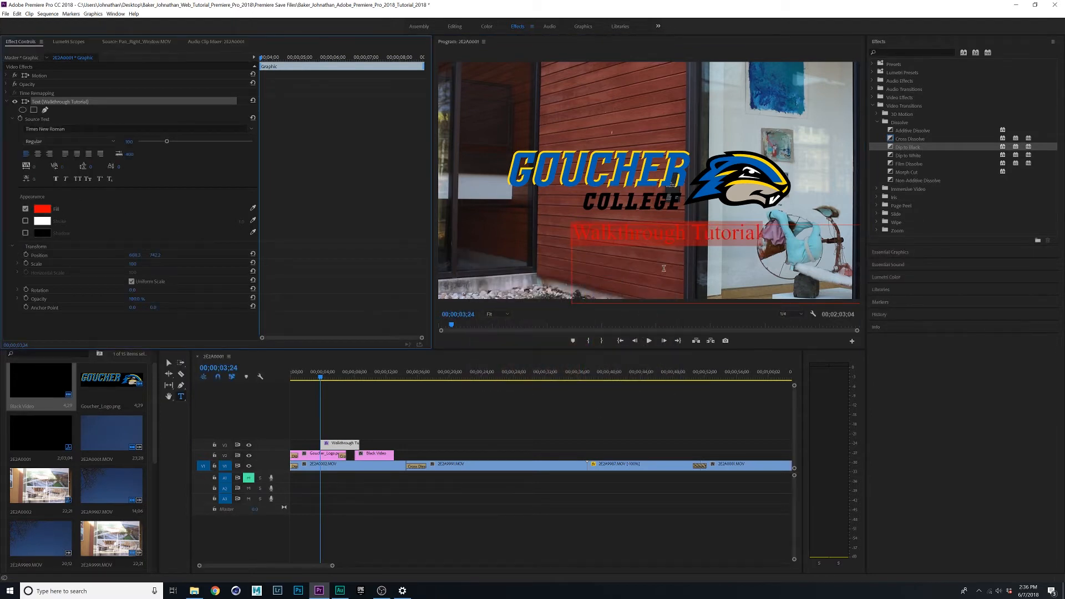
Change the title text's fill colour to a bright light blue
click(40, 209)
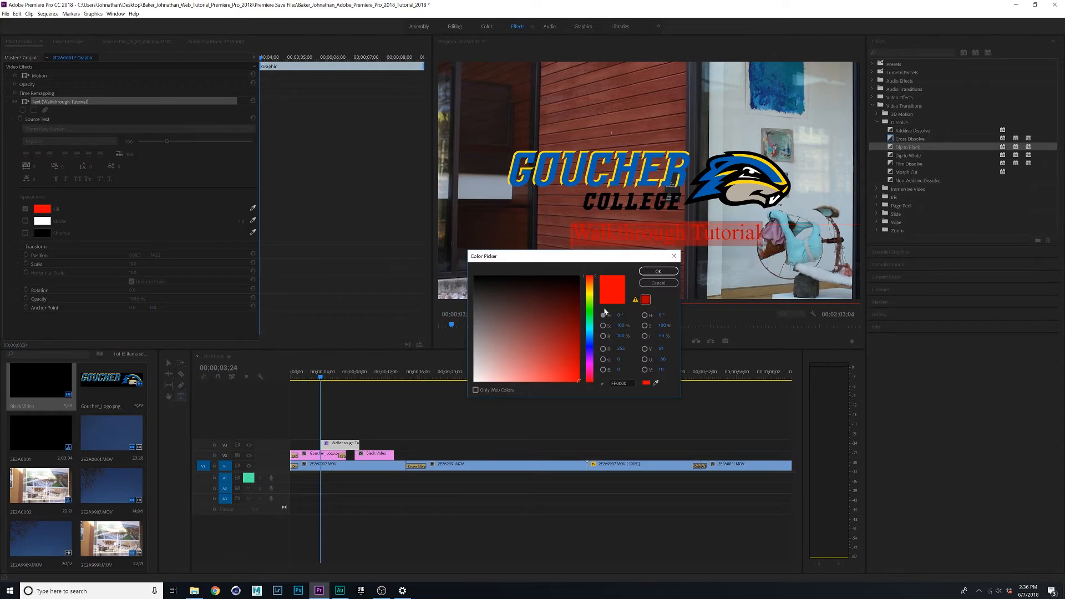
click(589, 339)
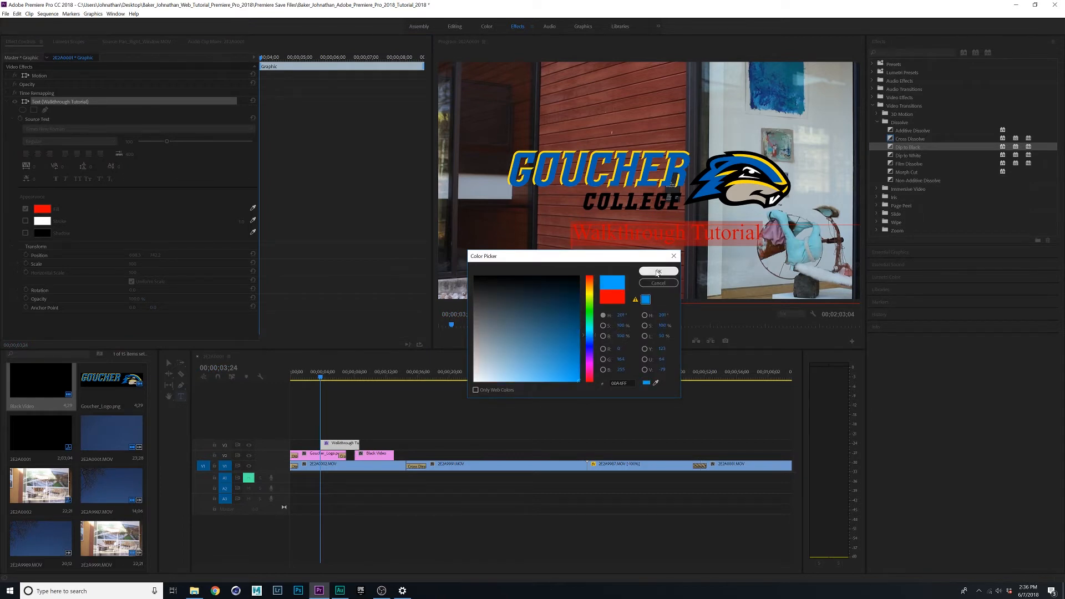
click(658, 271)
Reselect the whole "Walkthrough Tutorial" text and set its fill colour to white, FFFFFF
click(485, 223)
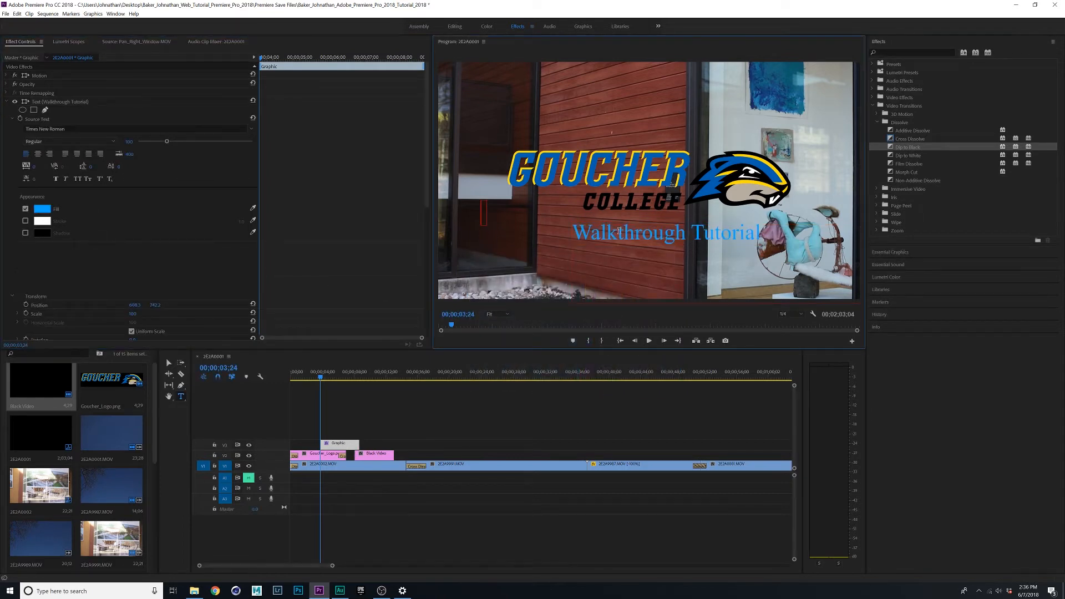
click(593, 234)
drag(577, 233, 811, 244)
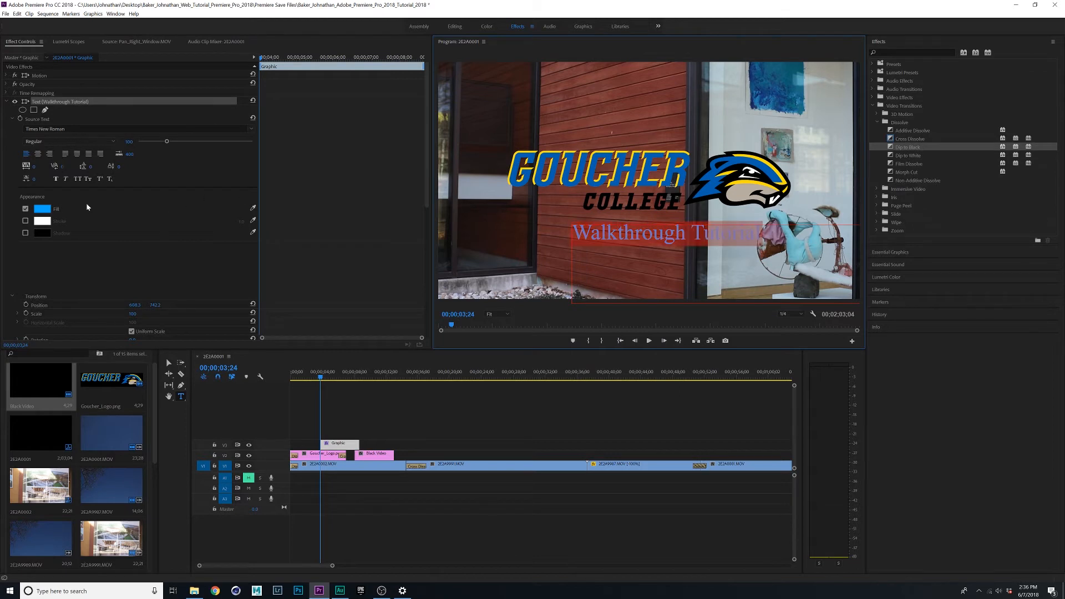
click(48, 209)
drag(486, 355, 430, 410)
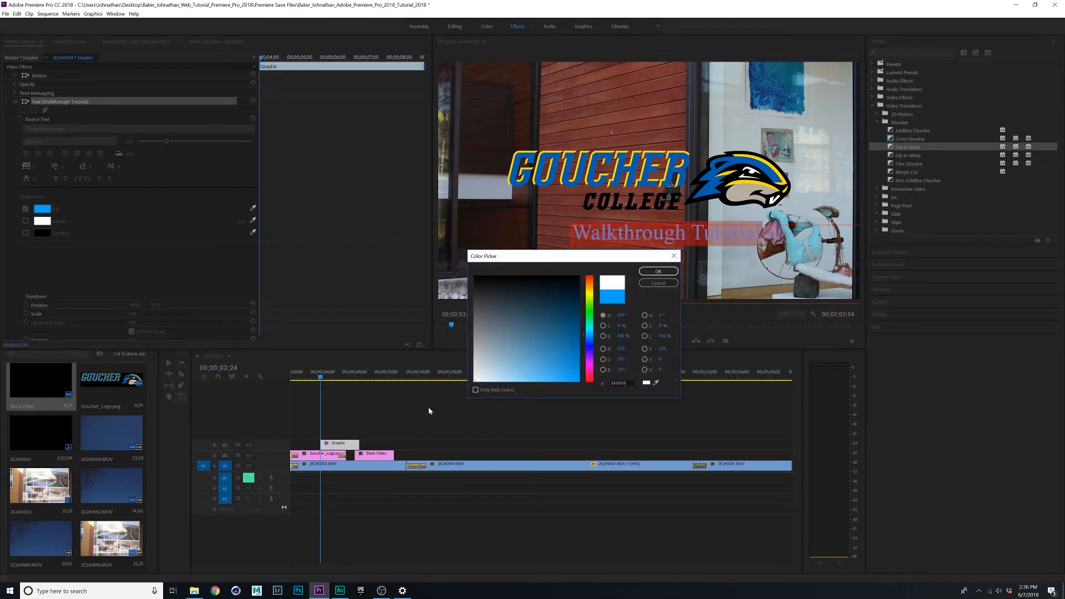
click(657, 271)
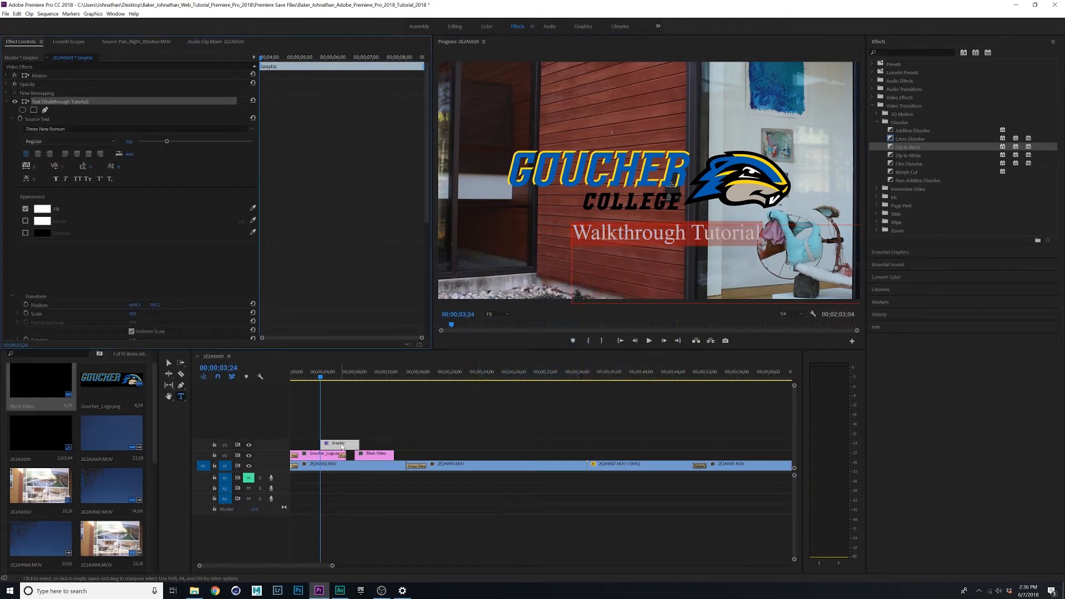
Move the title clip earlier on V3 so it lies over the logo clip, and delete the Black Video clip from V2
drag(340, 446, 320, 423)
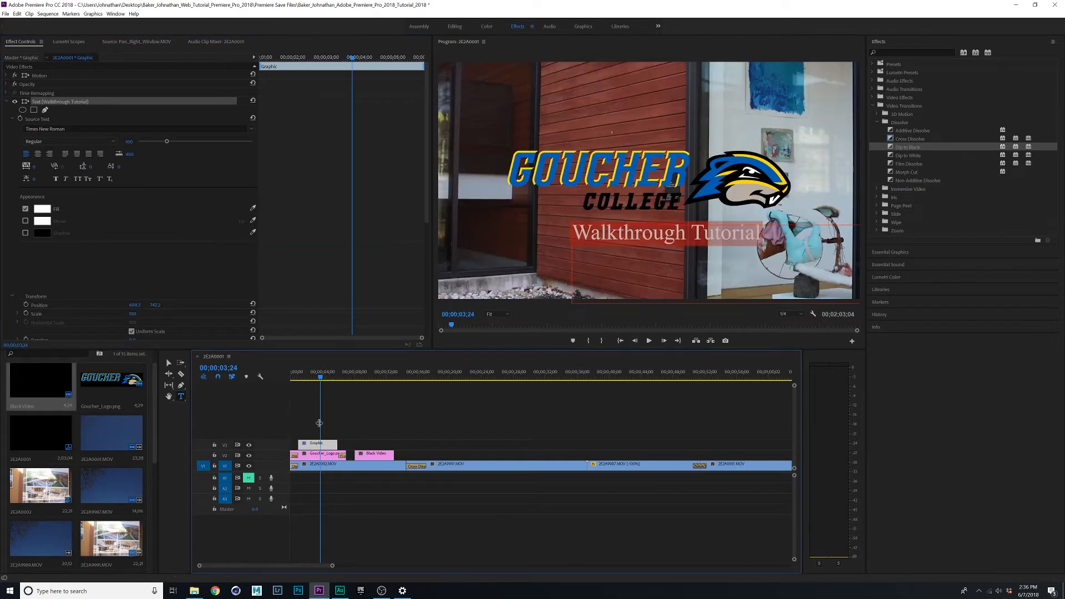
click(381, 452)
key(Delete)
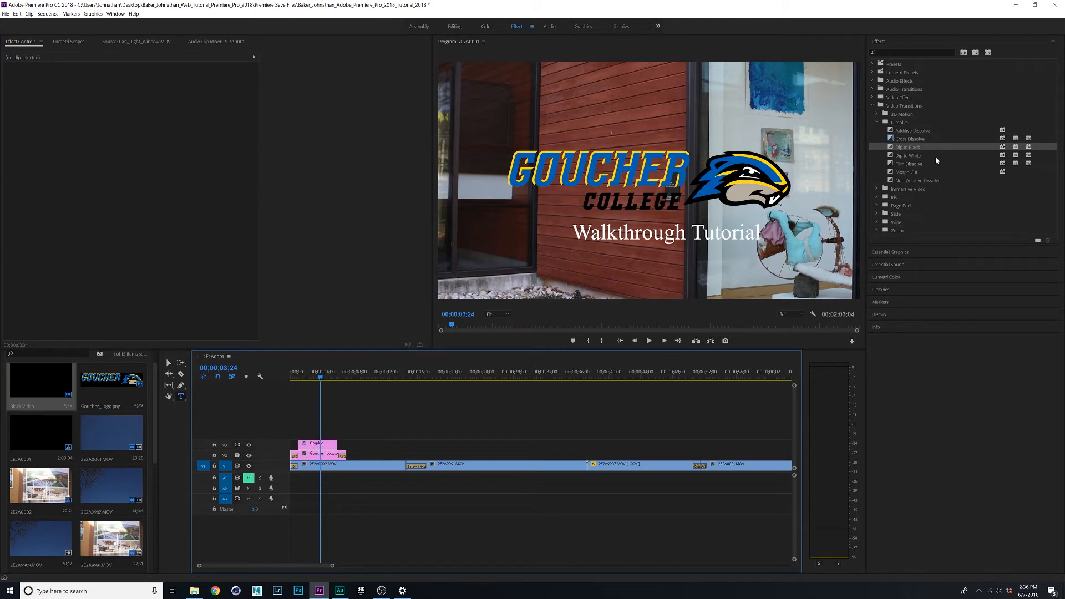
Apply Cross Dissolve to both the end and the start of the title clip on V3, and play back the opening
drag(902, 139, 335, 445)
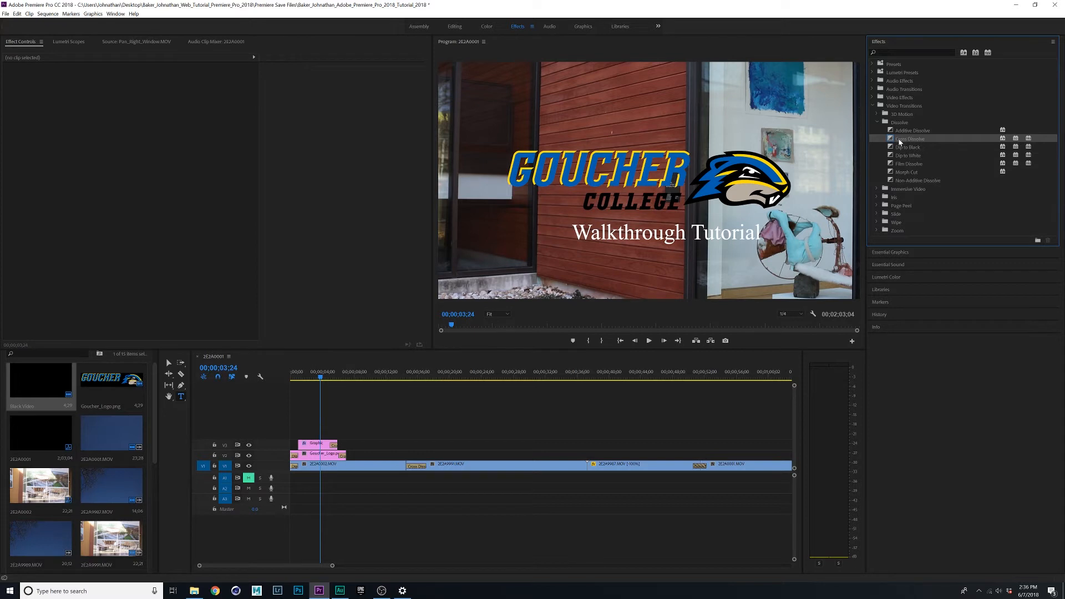
drag(900, 142, 414, 408)
drag(303, 454, 300, 445)
click(294, 378)
key(space)
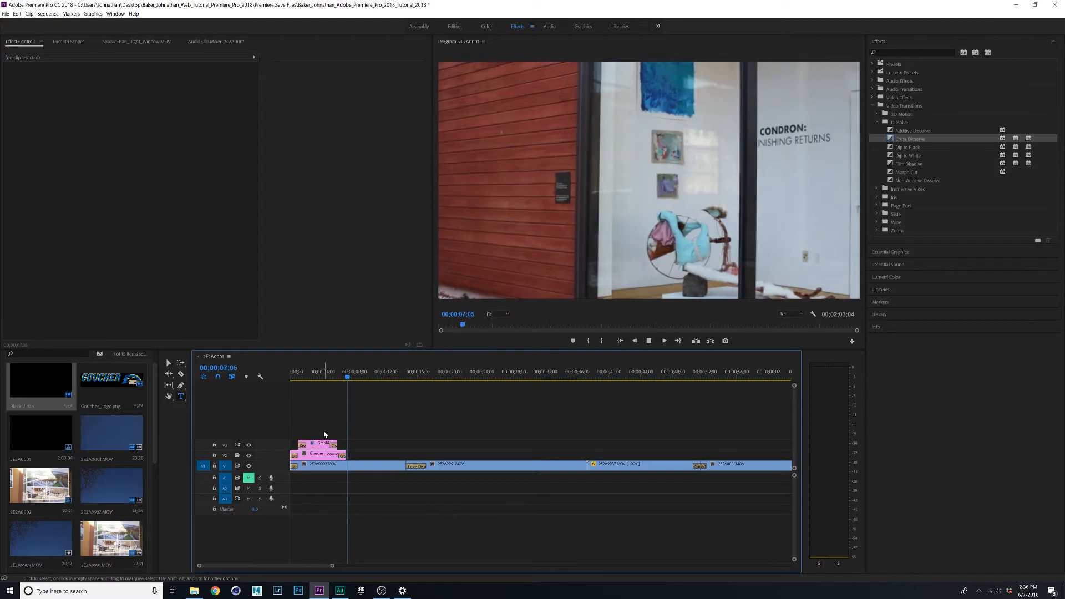
key(space)
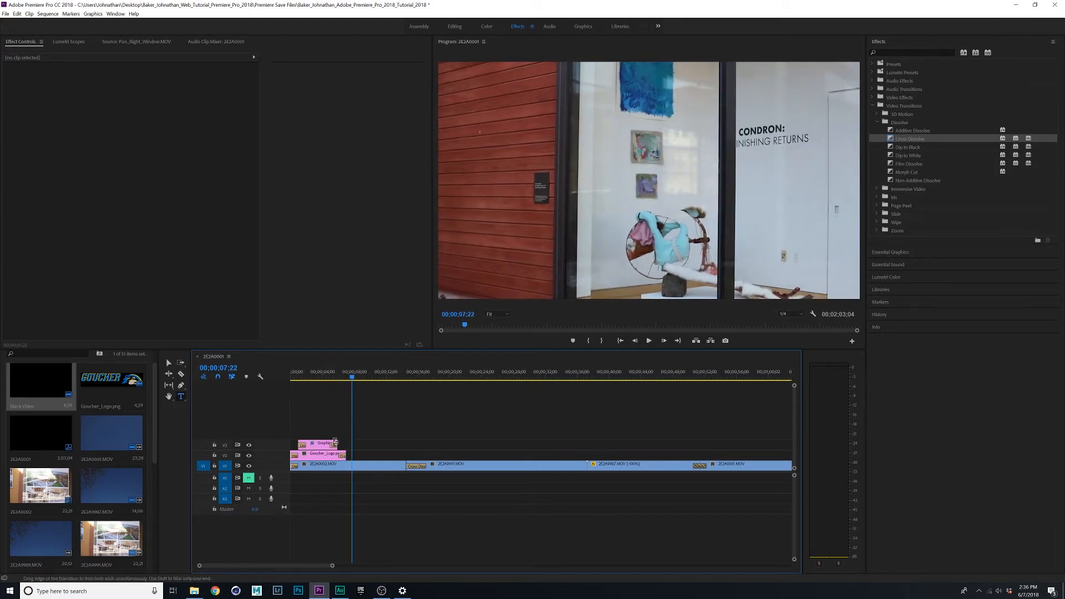
Extend the end of the title clip on V3 to line up with the end of the logo clip on V2
drag(338, 445, 341, 445)
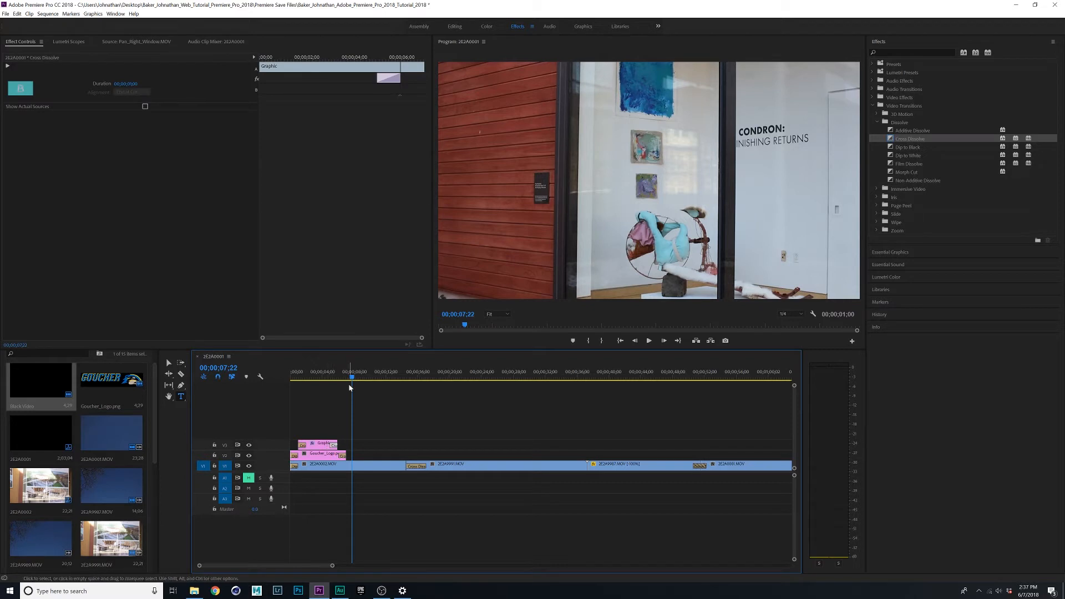
drag(350, 376, 335, 378)
drag(328, 563, 247, 566)
click(465, 449)
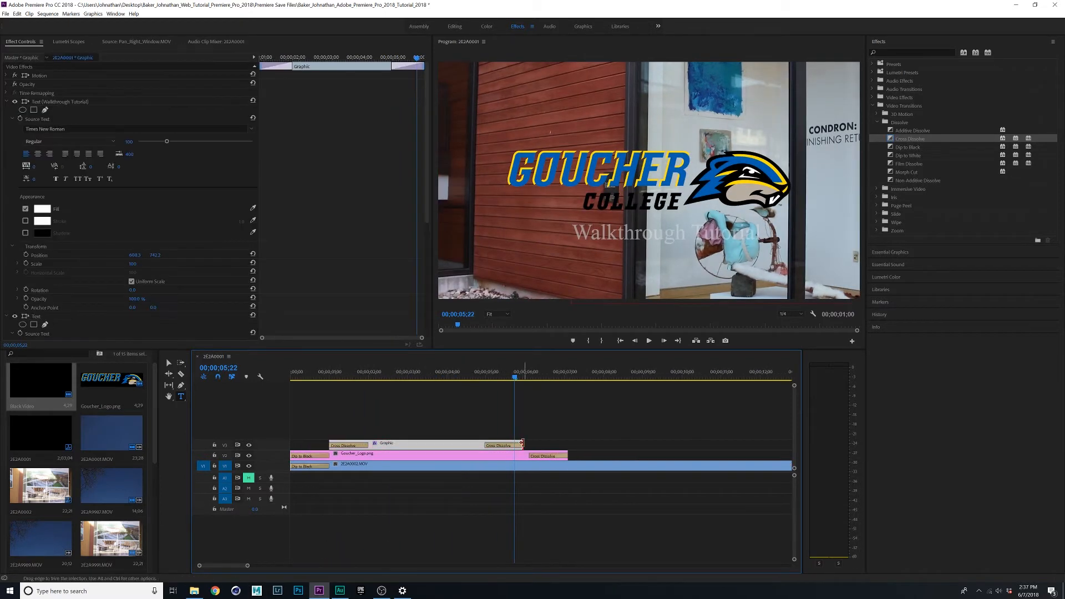
drag(522, 444, 567, 445)
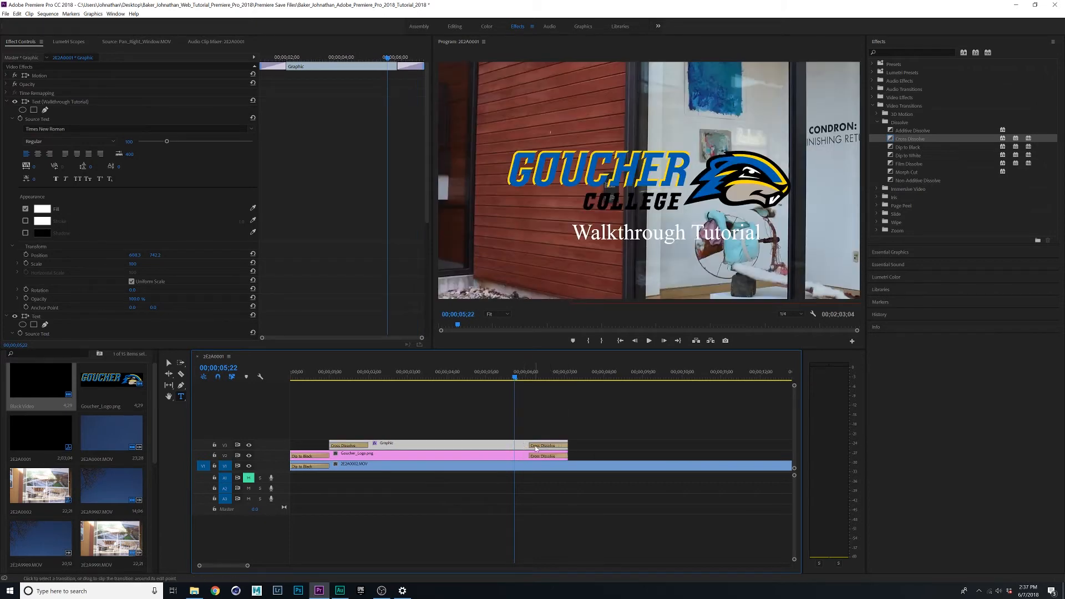
Play back the shared fade-out, and replay the opening from 00;00;00;00 until just past the title and logo clips
key(space)
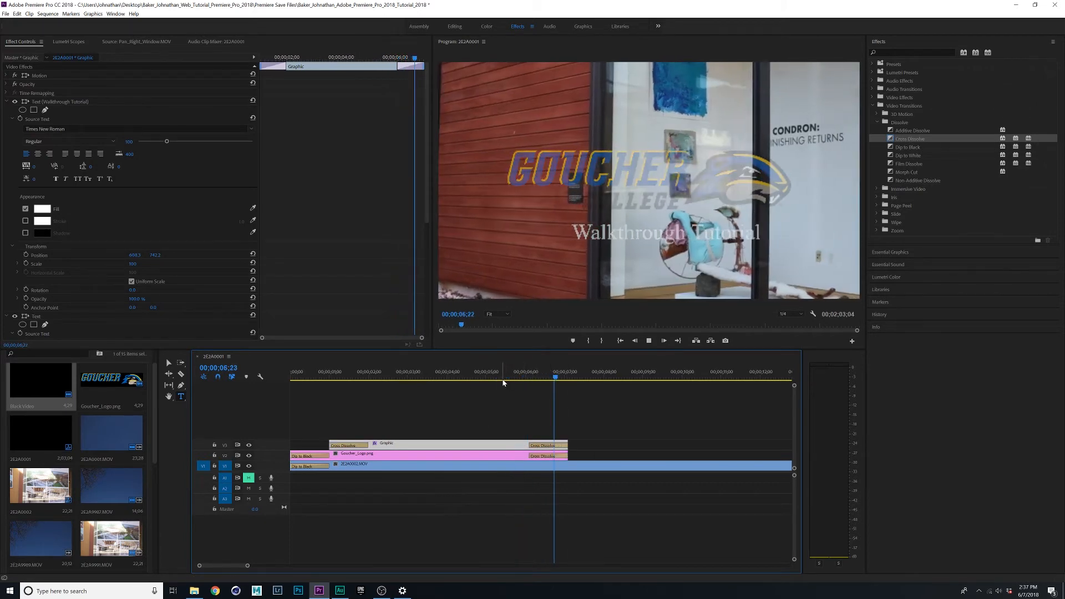
drag(515, 376, 278, 395)
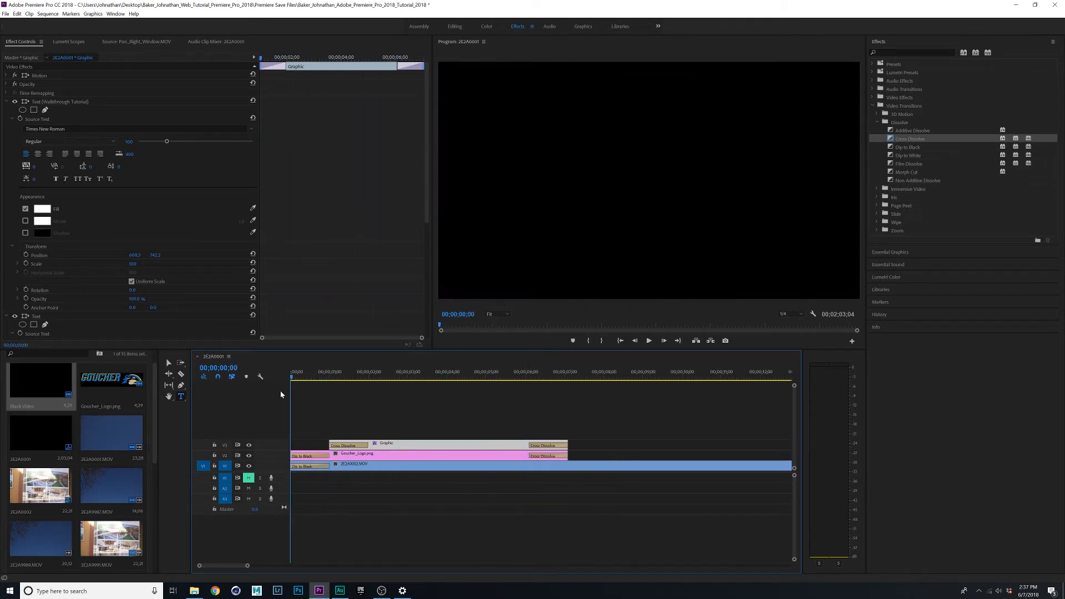
key(space)
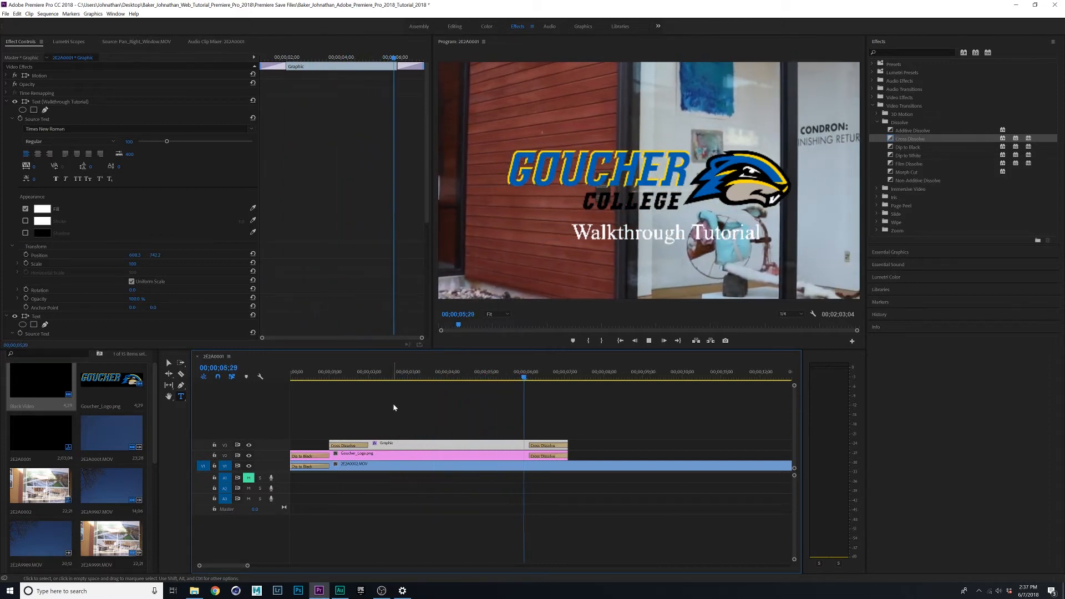
key(space)
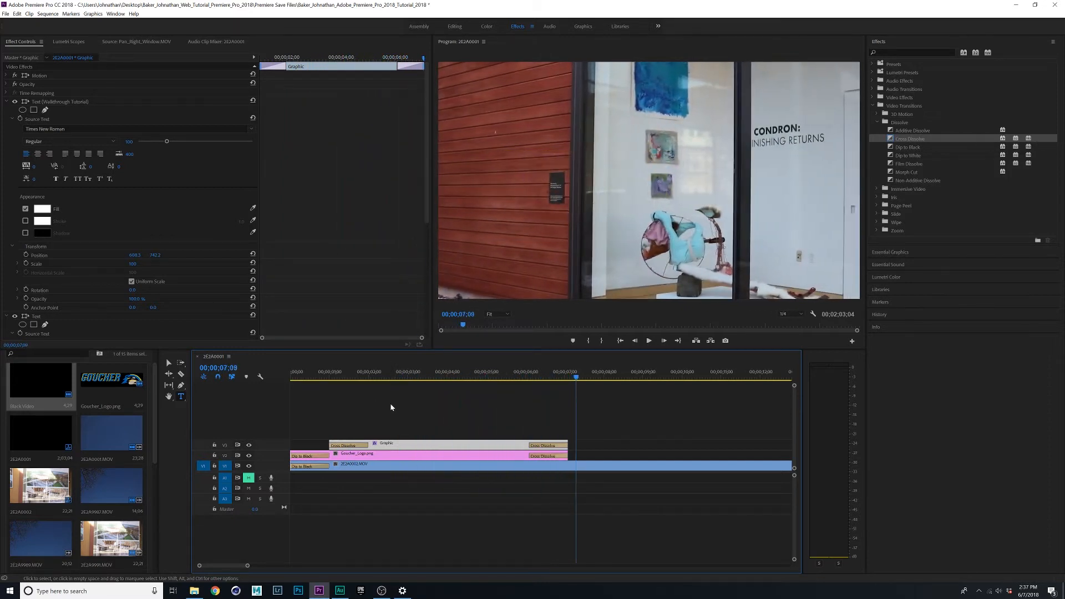
Set the program playback resolution to Full and play the logo and title section from 00;00;03;00
drag(451, 377, 485, 377)
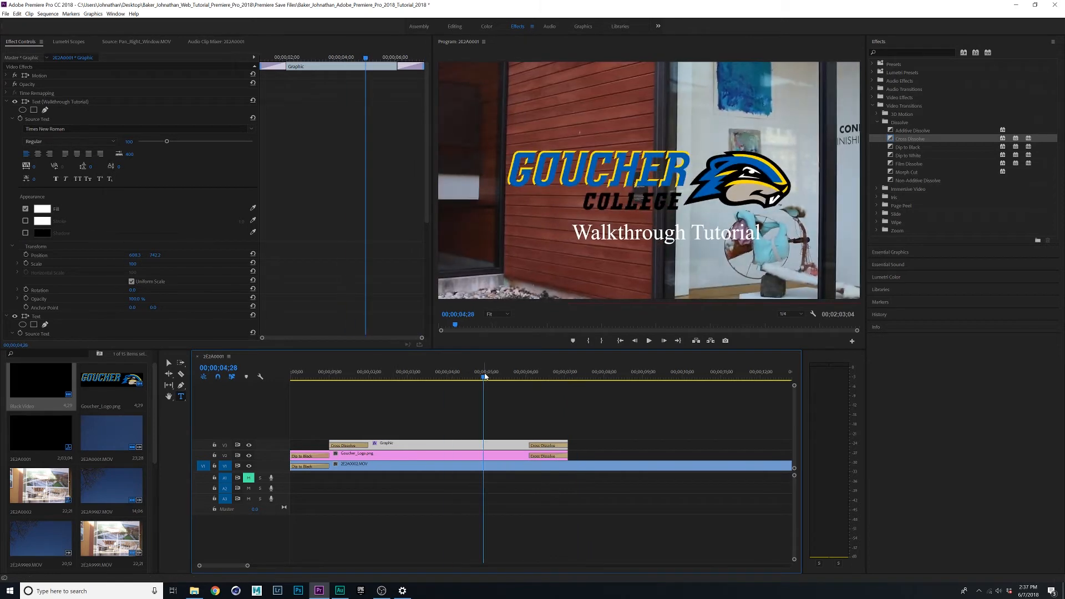
click(782, 313)
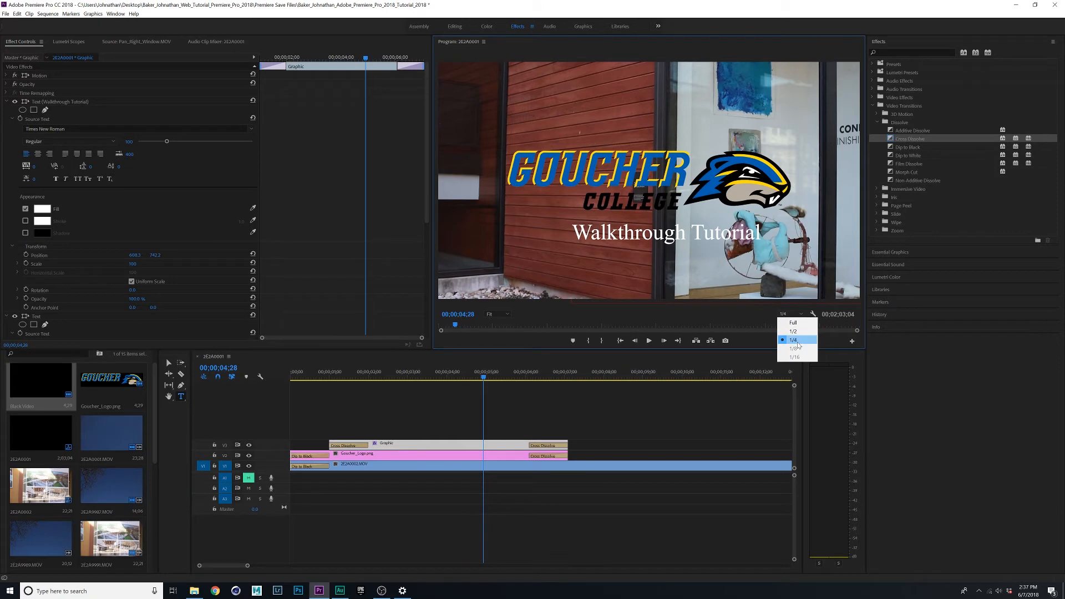
click(796, 323)
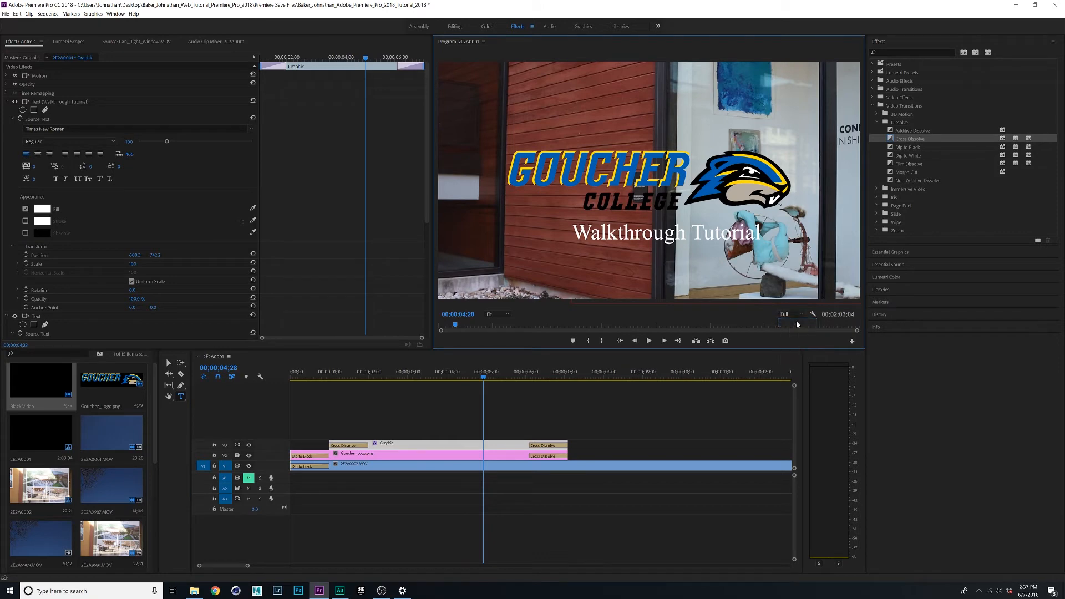
drag(457, 374, 408, 375)
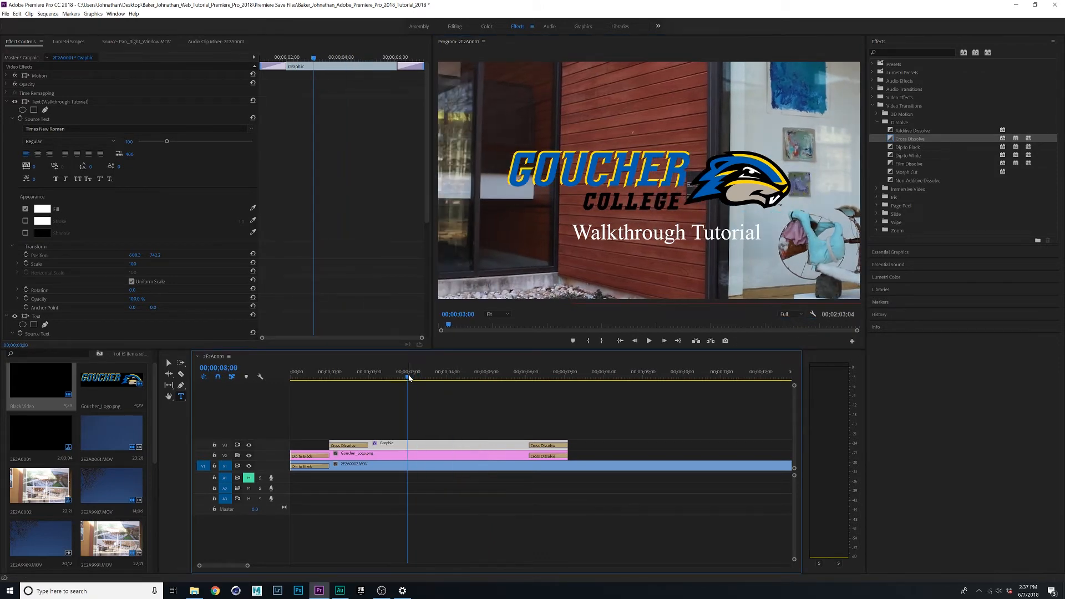
key(space)
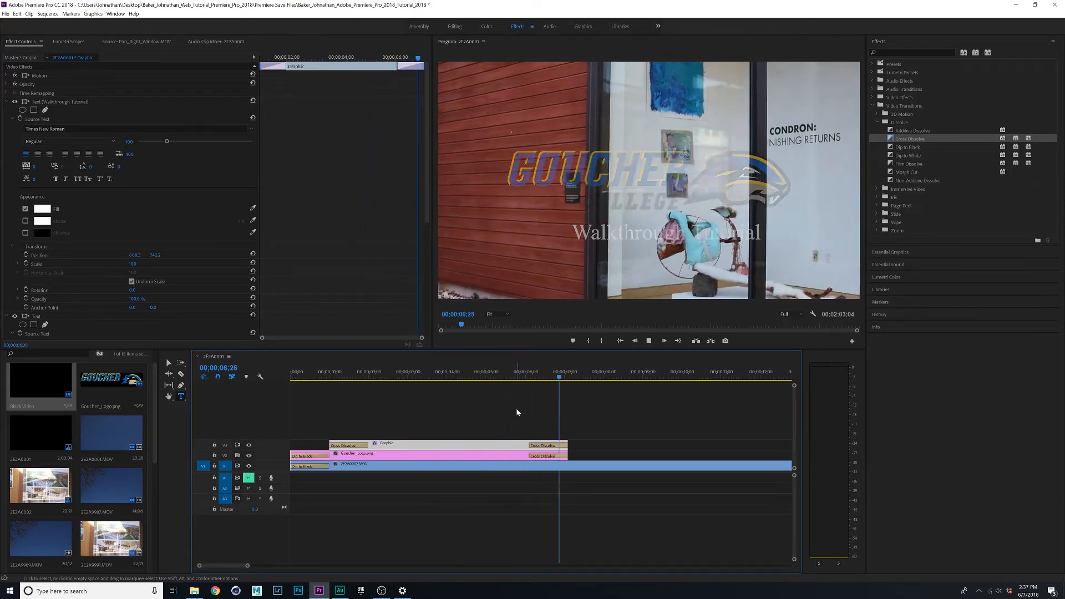
Set the program playback resolution back to 1/4 and scrub back over the title section
drag(453, 370, 414, 383)
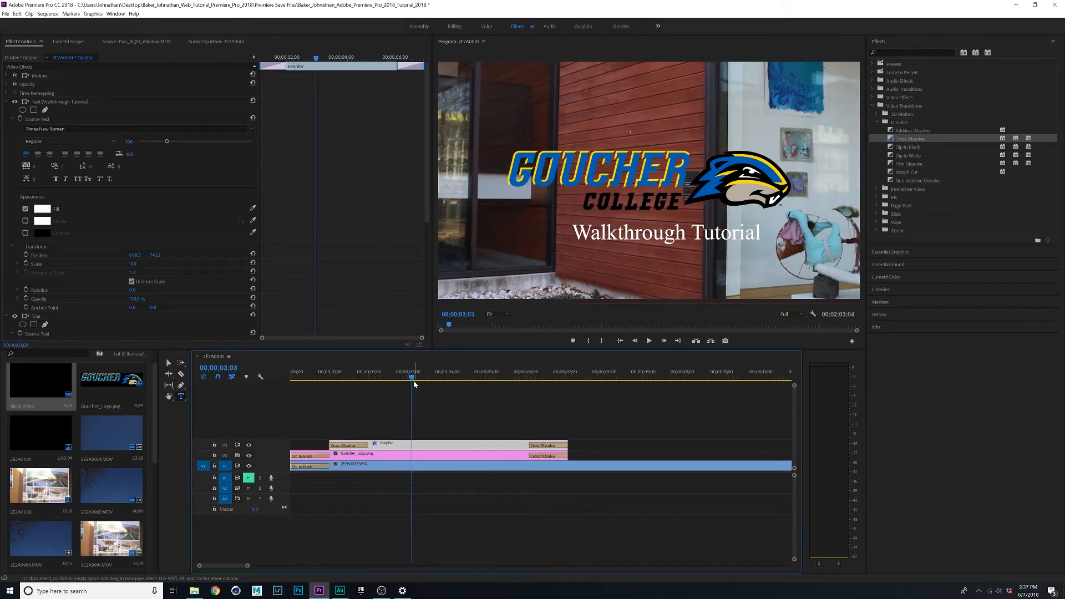
click(788, 314)
click(799, 340)
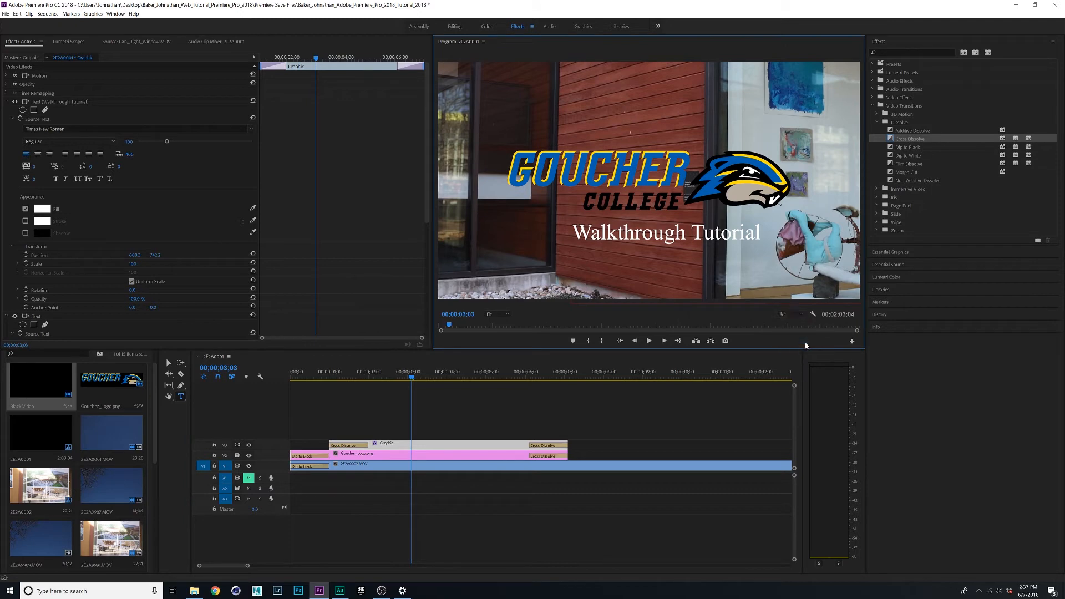
click(789, 312)
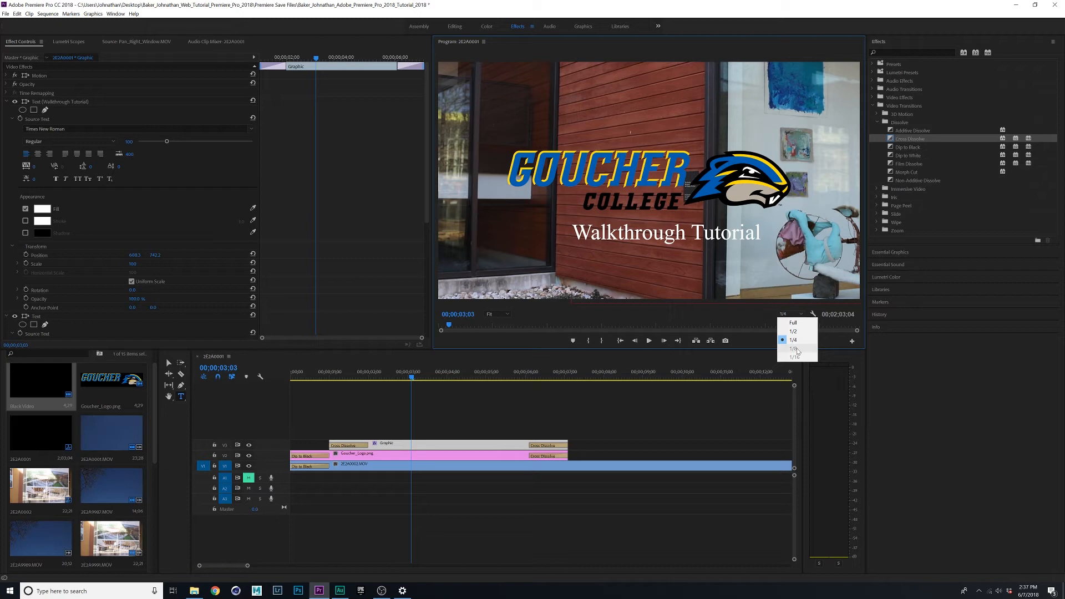
drag(456, 373, 390, 372)
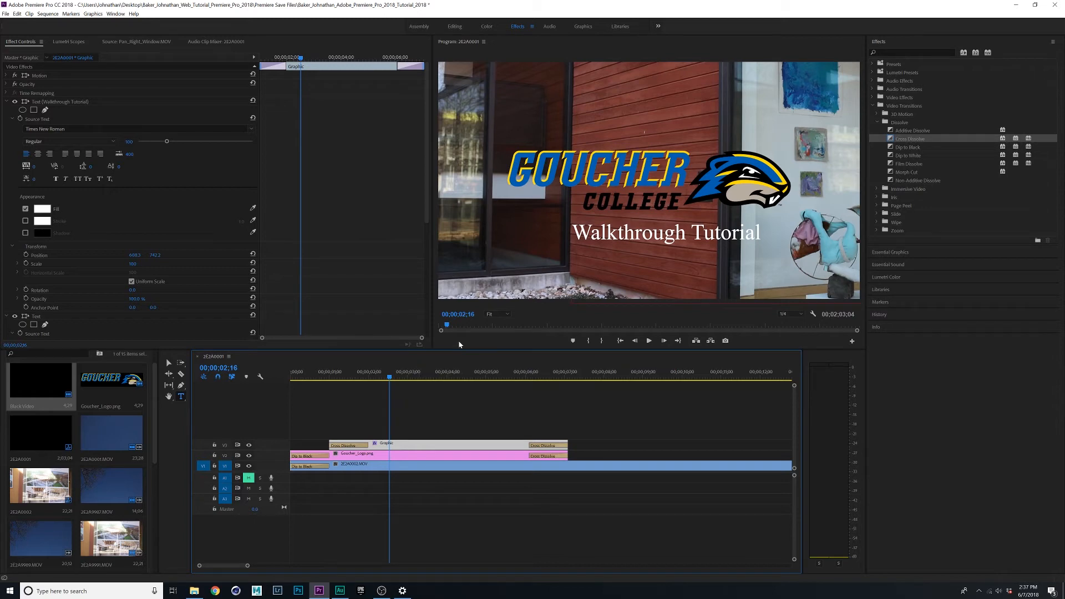
Draw a large text box over the frame at 00;01;56;27 and extend its graphic clip's start back to about 00;01;34;00
drag(454, 373, 547, 377)
drag(247, 566, 454, 567)
drag(585, 373, 613, 386)
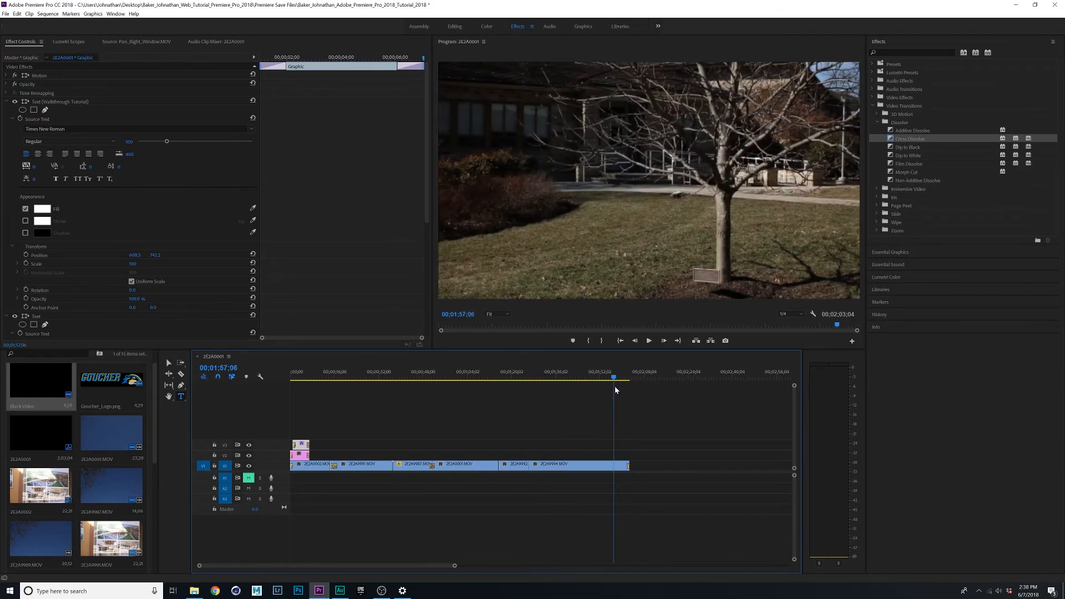
drag(155, 444, 97, 575)
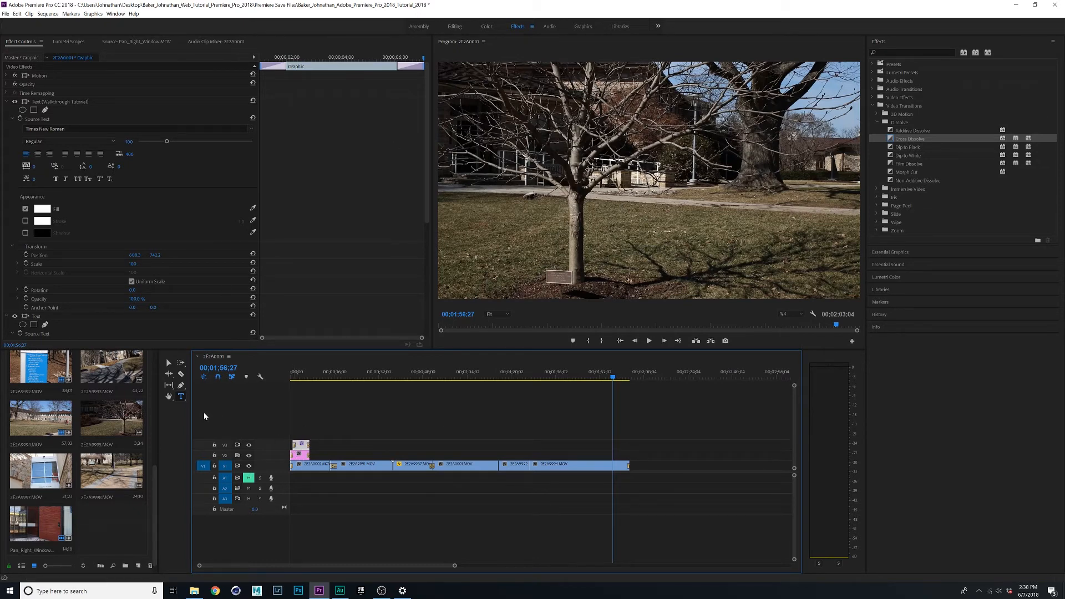
click(181, 397)
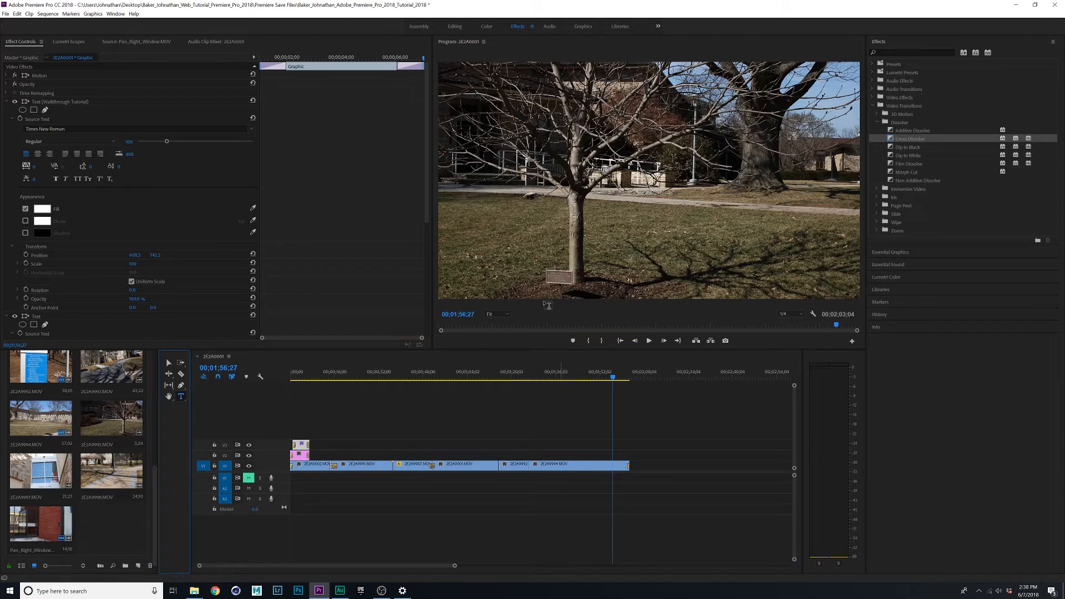
drag(471, 88, 827, 274)
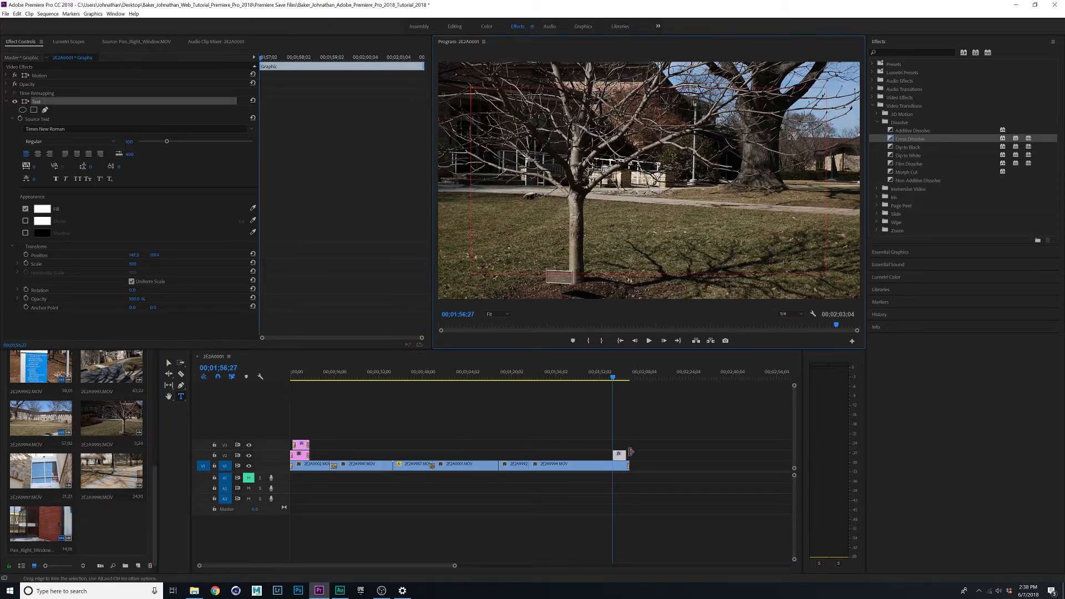
click(620, 457)
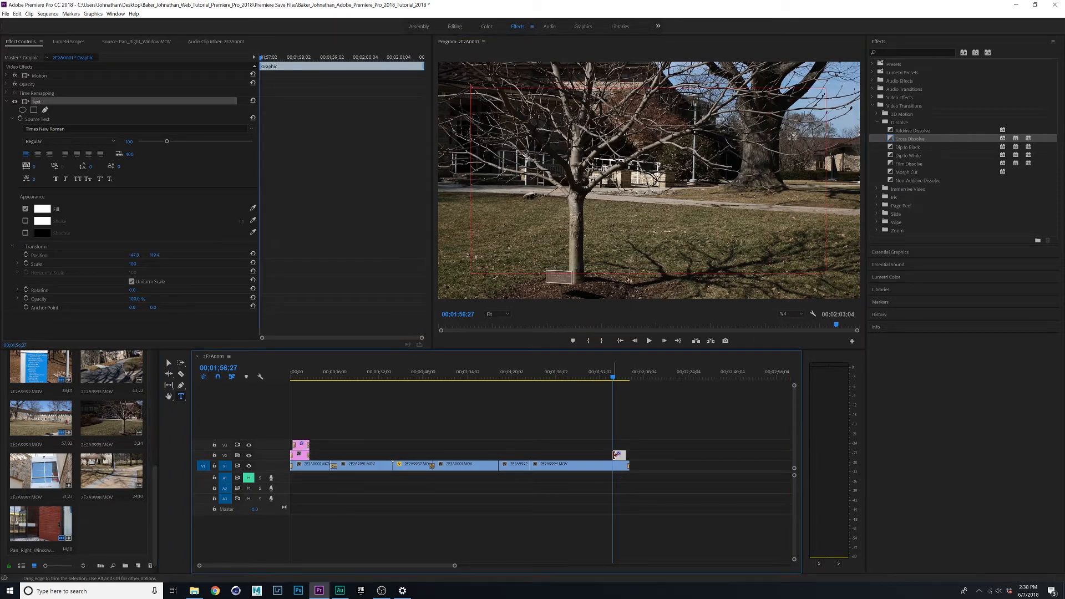
drag(615, 455, 549, 456)
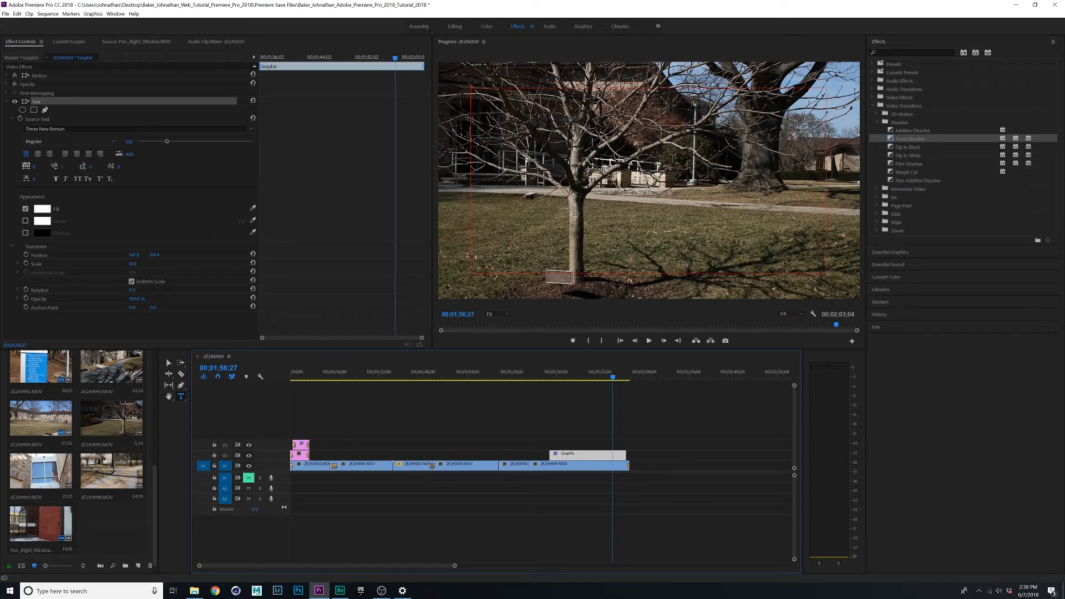
Enter the credit lines "Producer", "Director" and "Actor" in the new text box
click(508, 119)
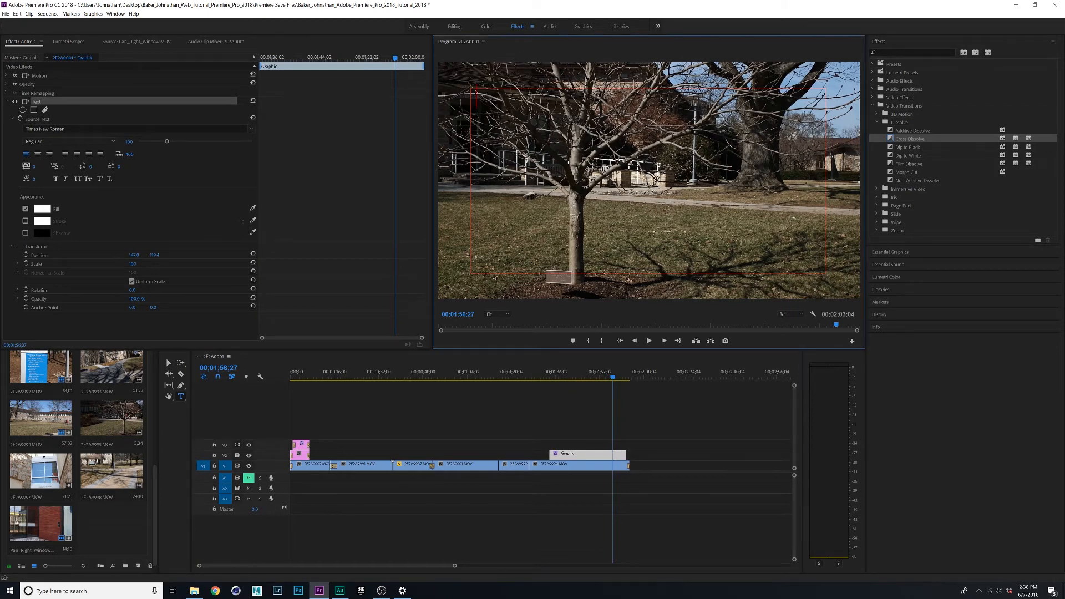
text(Producer)
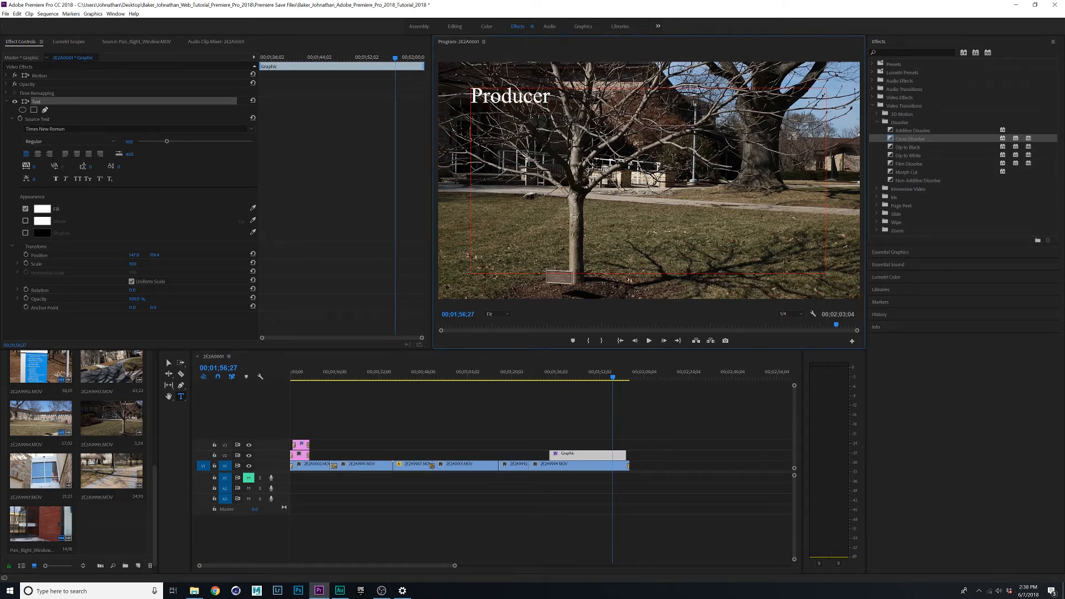
key(Return)
text(Director)
key(Return)
text(Actor)
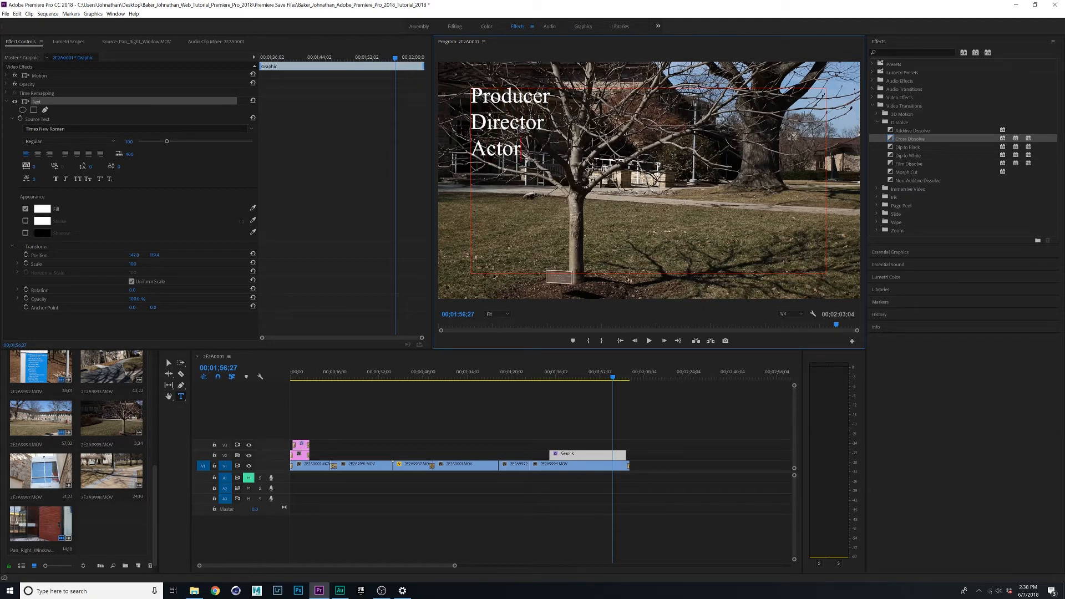
Clear the credits text and delete its graphic clip from V2
key(ctrl+a)
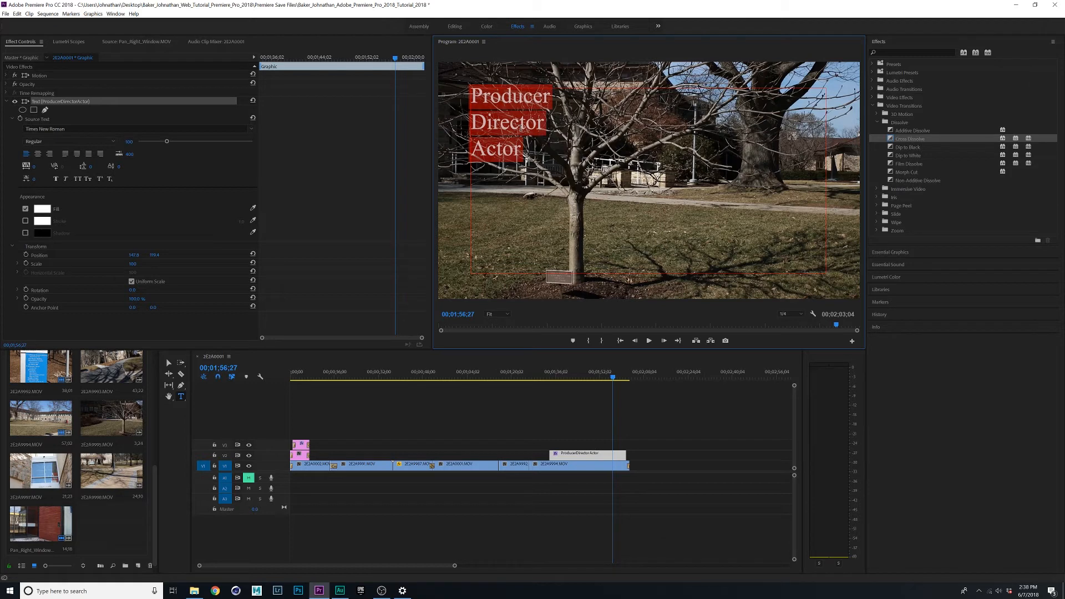
key(BackSpace)
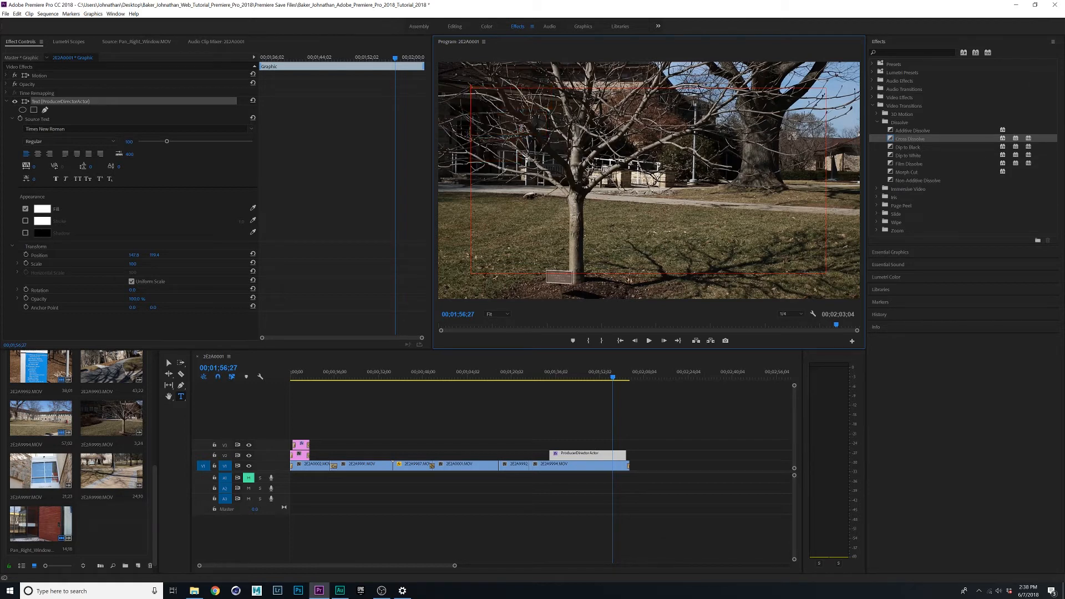
click(591, 455)
key(Delete)
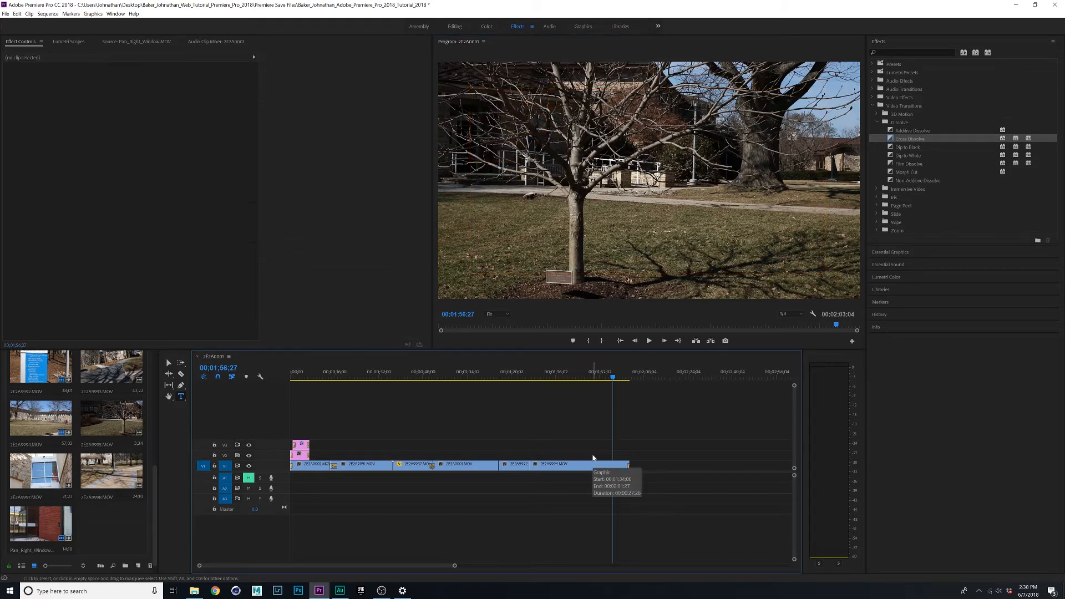
Return to the Selection tool and scrub through the whole sequence from its start to 00;01;41;19
key(v)
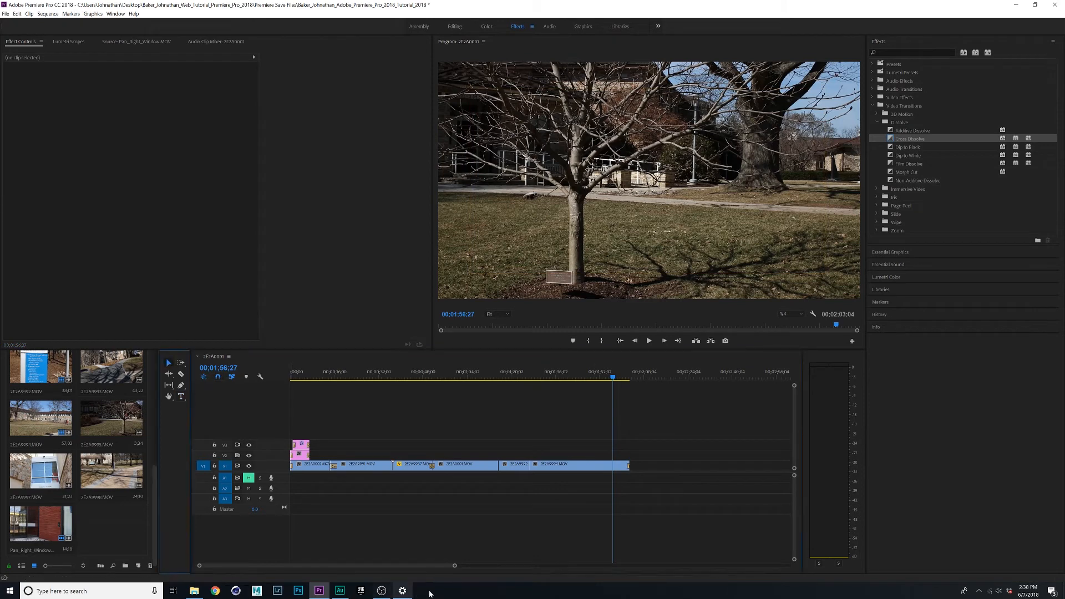
drag(454, 566, 542, 567)
key(Home)
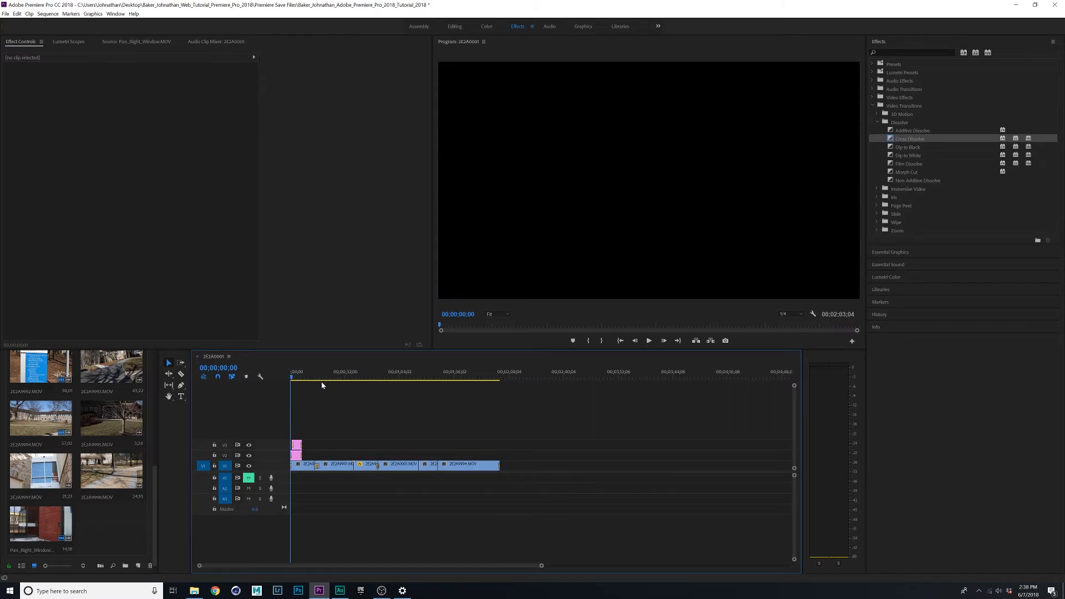
drag(292, 378, 465, 399)
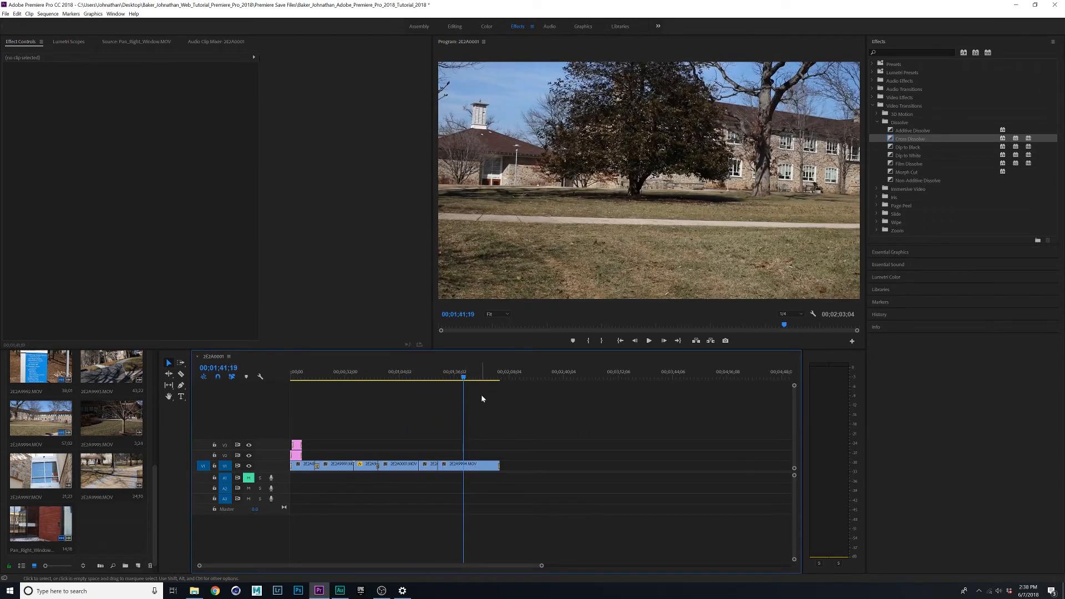
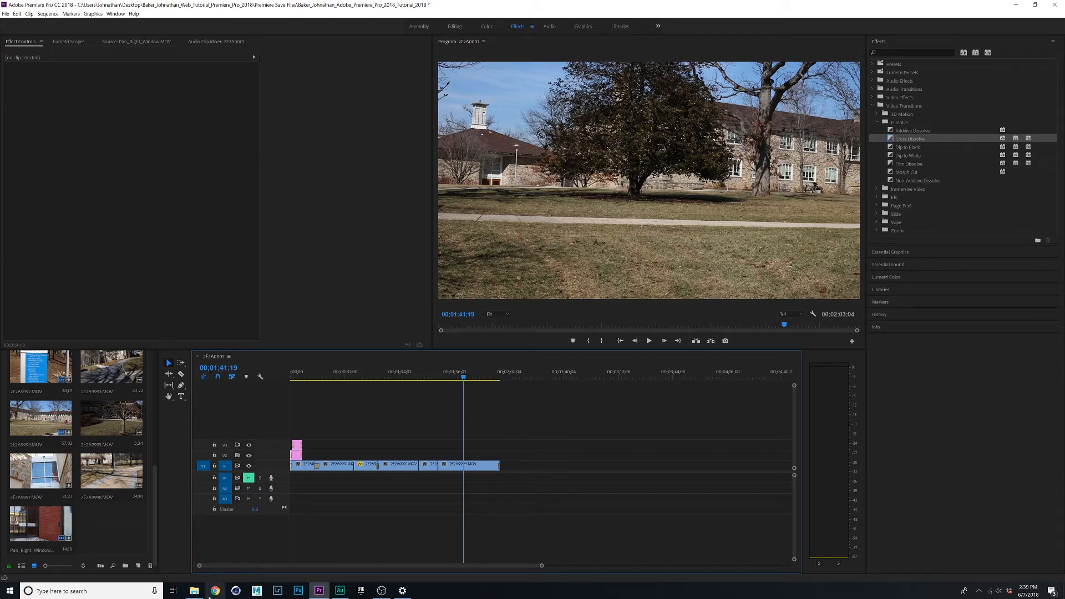
Import the Background_Music file from the project's Raw Audio folder
click(11, 14)
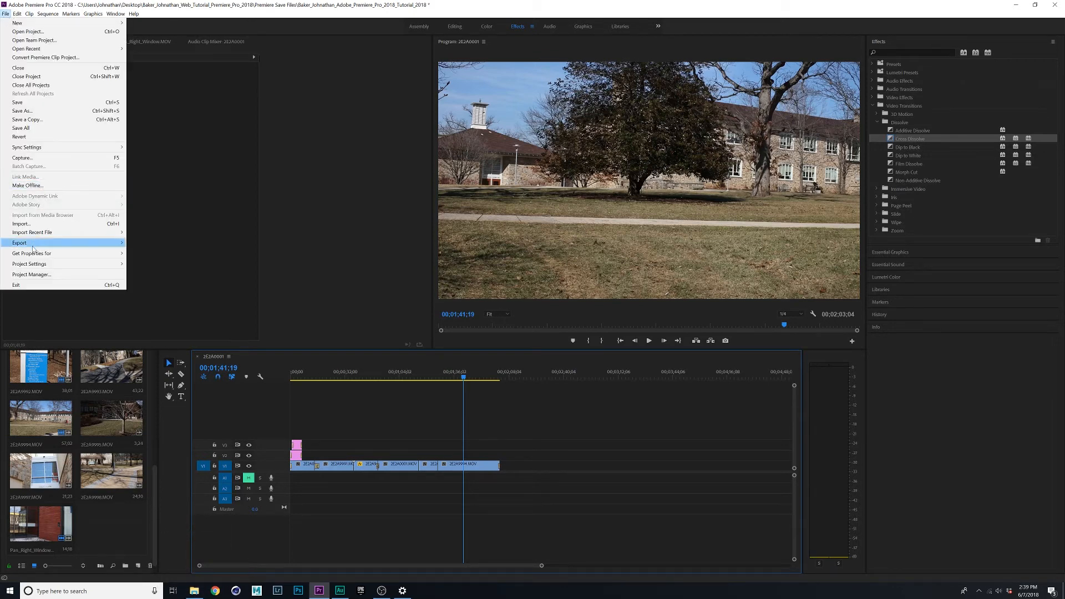
click(33, 224)
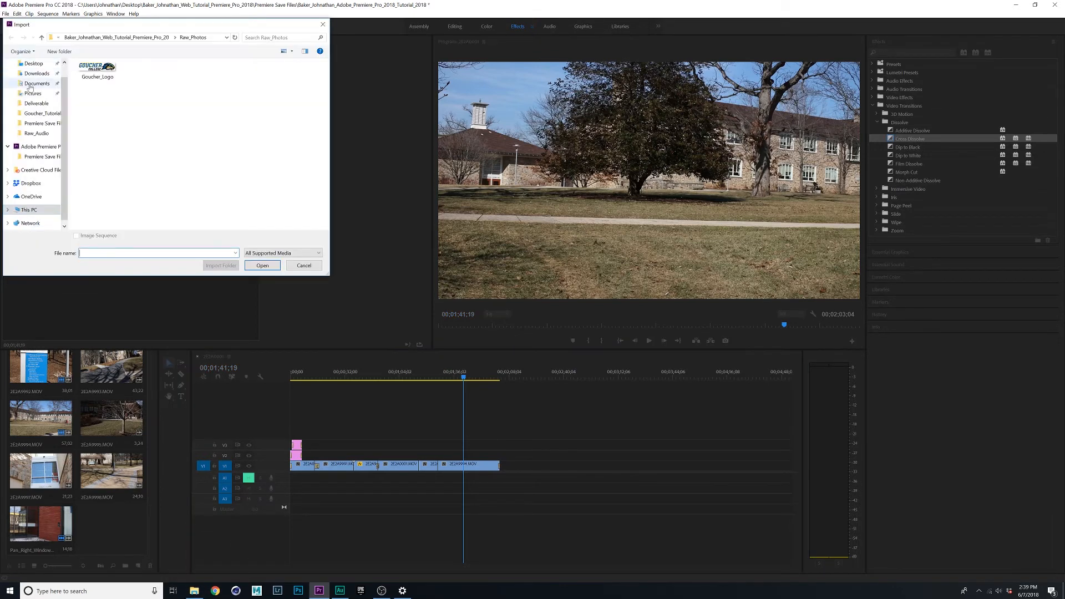
click(34, 80)
double_click(95, 91)
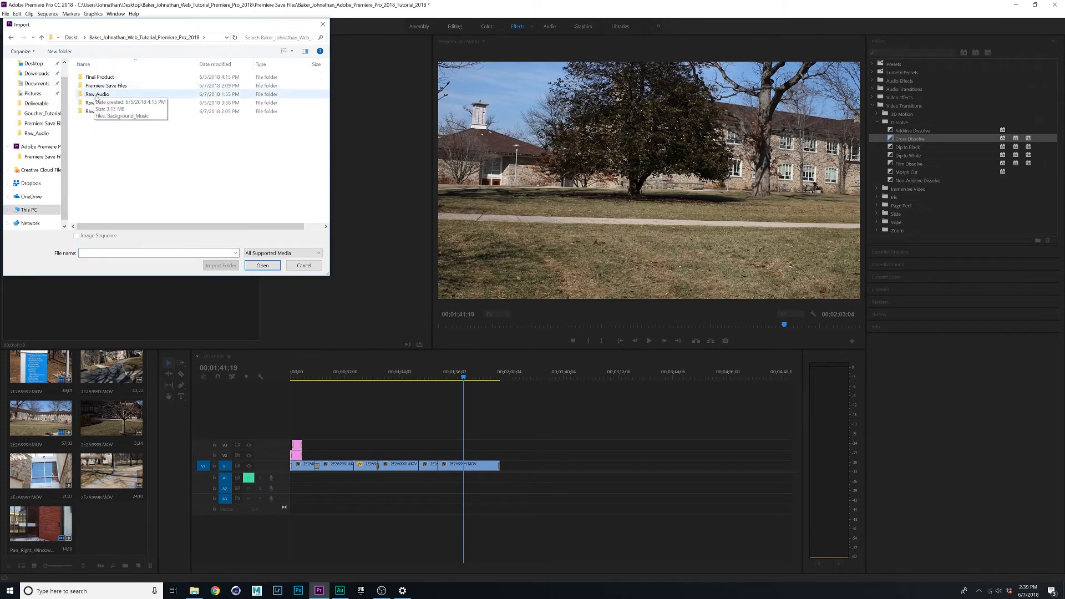
double_click(87, 94)
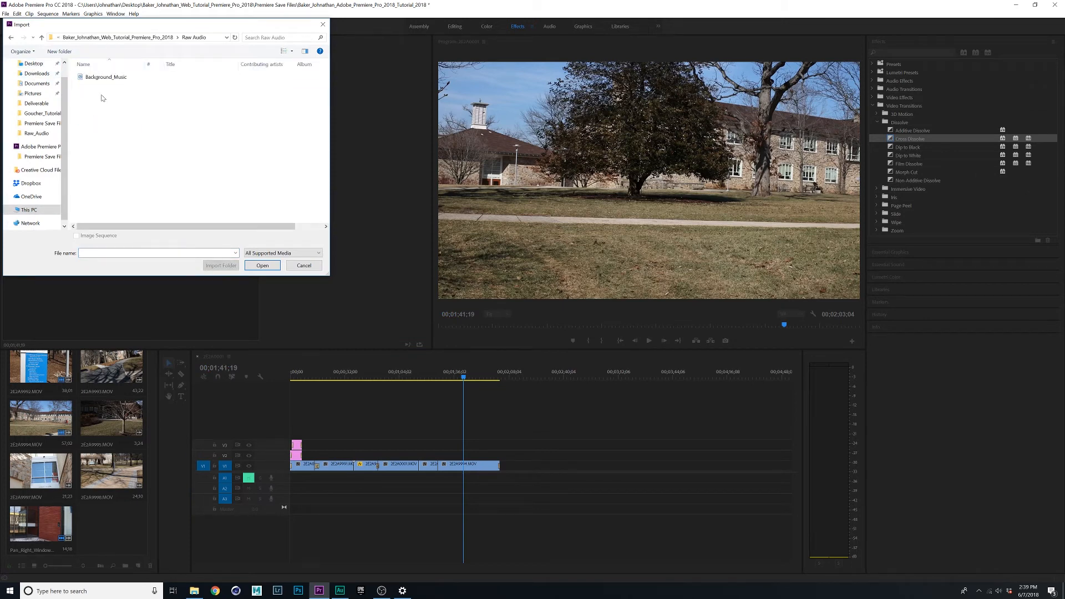
click(87, 81)
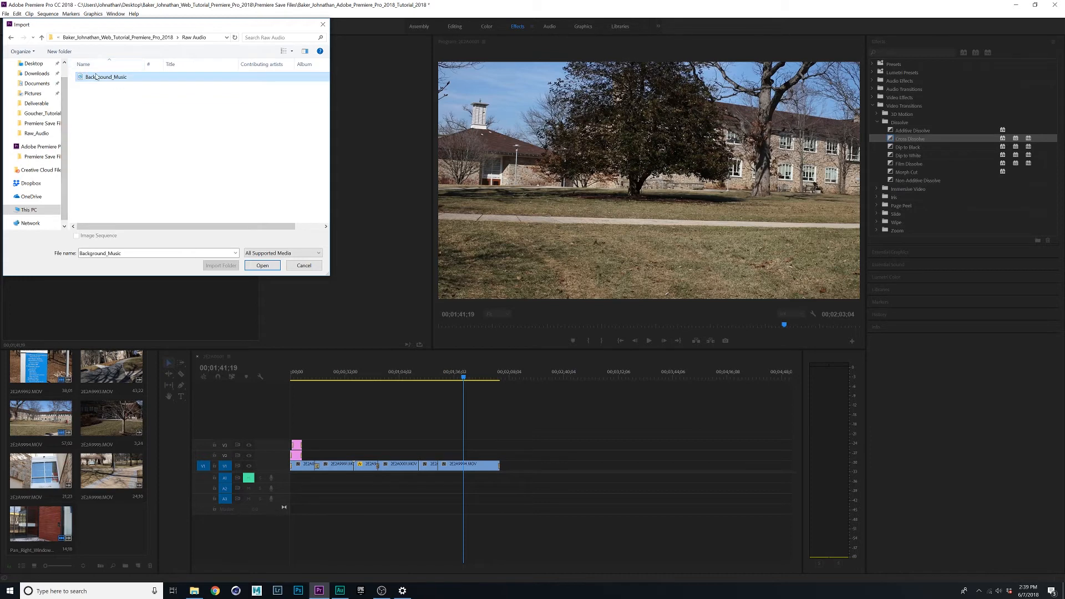
click(262, 265)
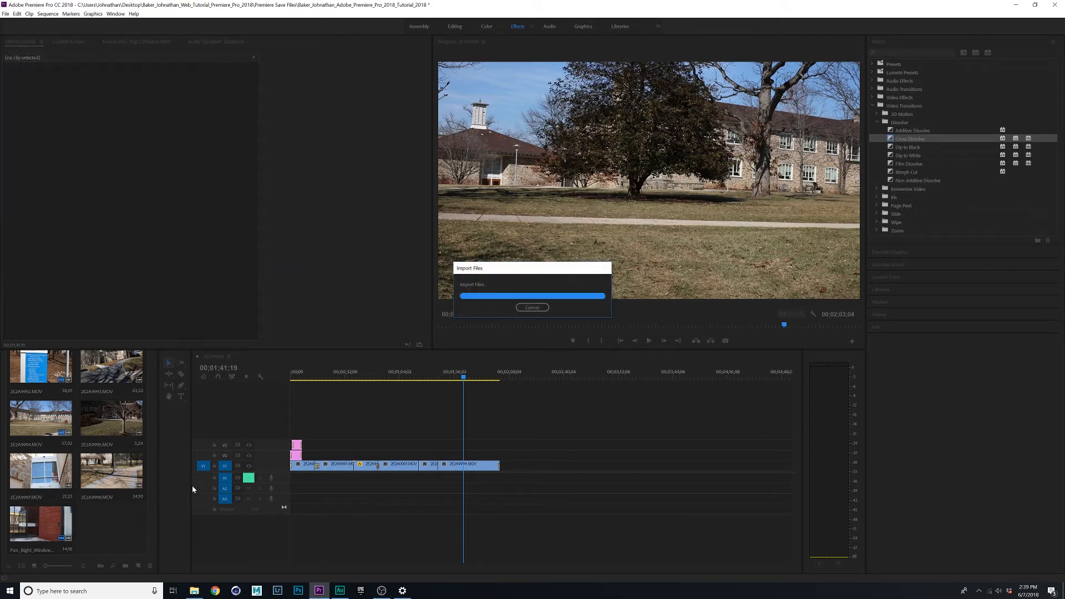
Switch to the Editing workspace and place Background_Music on track A1 at the sequence start, with the playhead near the beginning
click(454, 28)
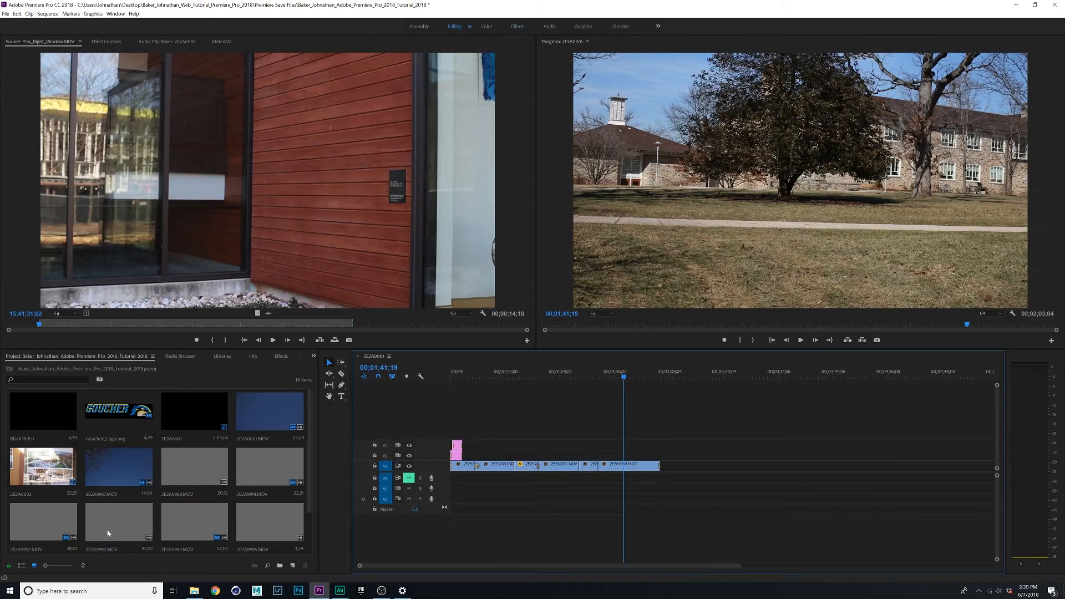
drag(310, 423, 309, 491)
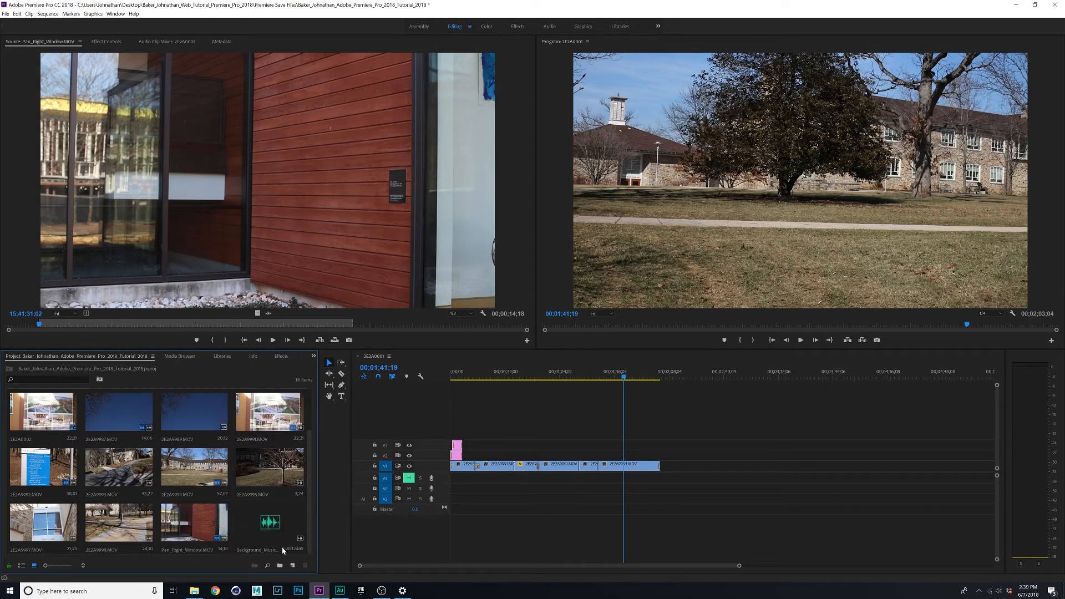
click(251, 550)
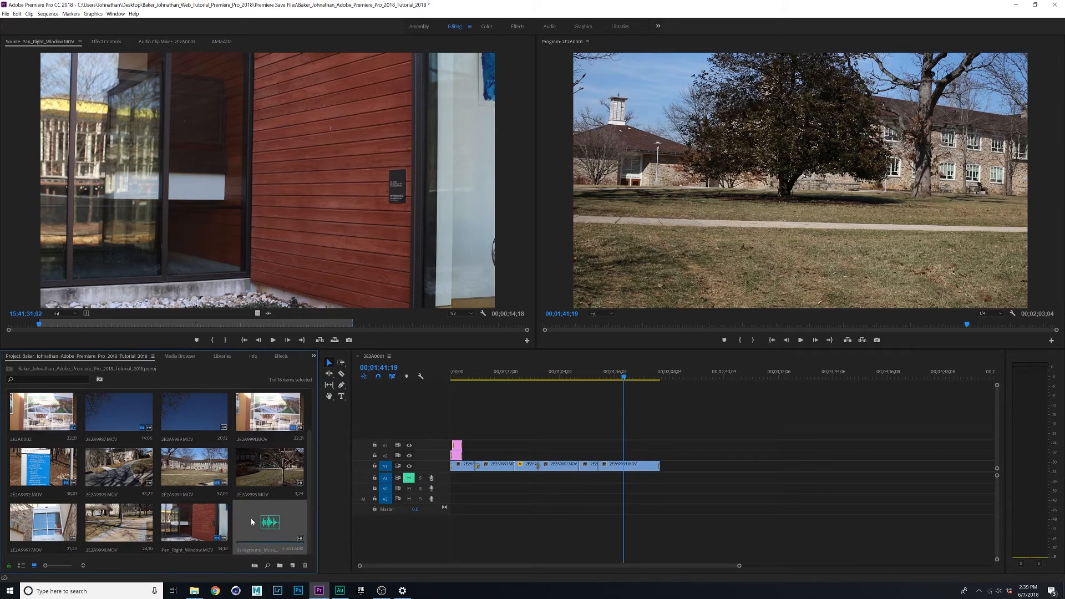
drag(251, 522, 452, 478)
click(454, 377)
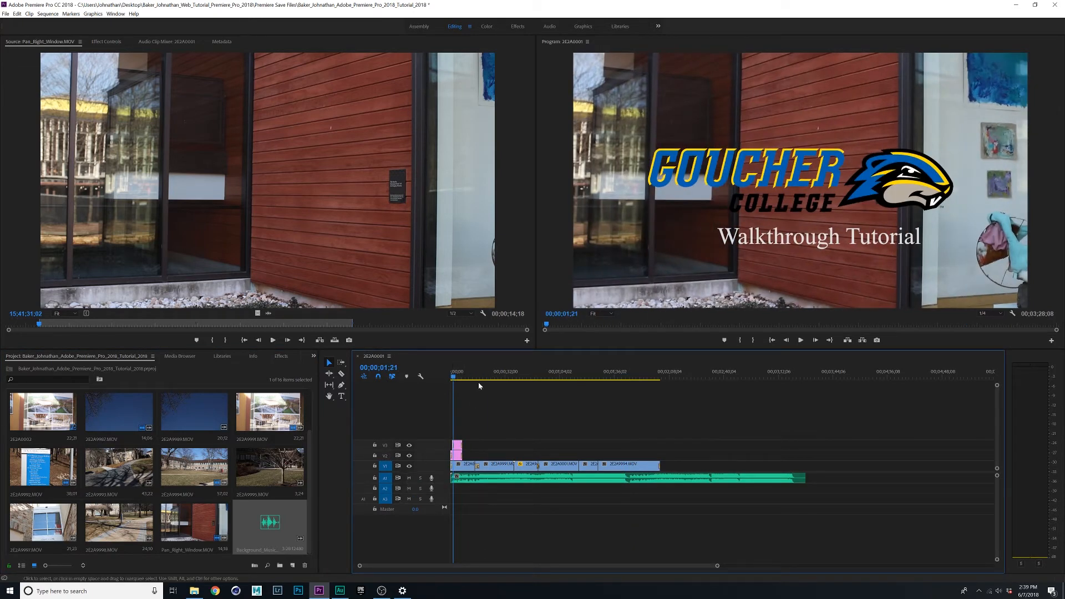
Play the sequence with the music, sampling several points from the opening through to about 00;01;56;14
key(space)
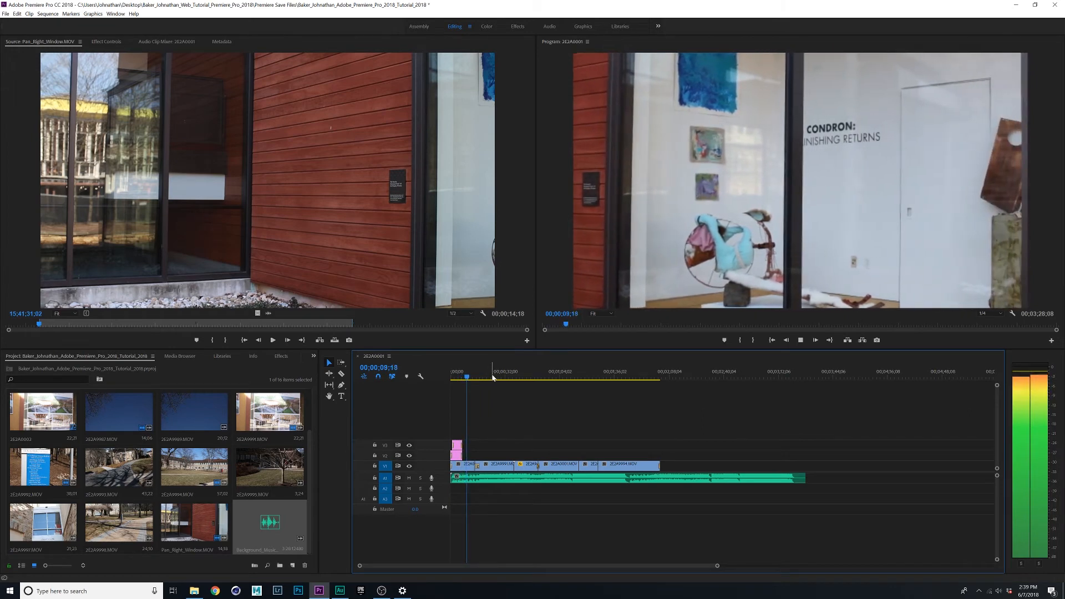
click(493, 378)
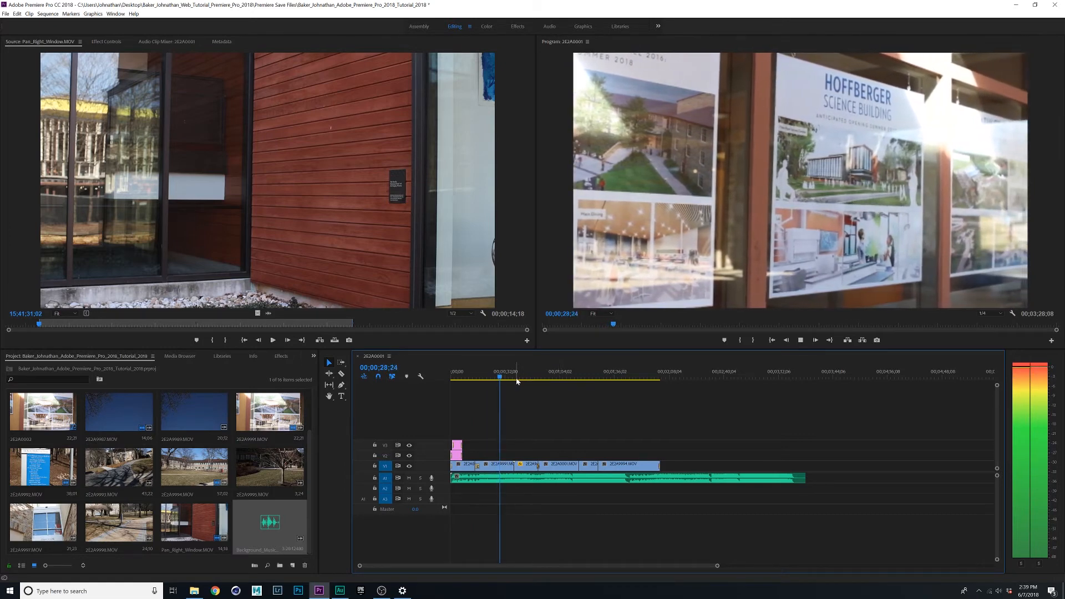
drag(517, 379, 577, 381)
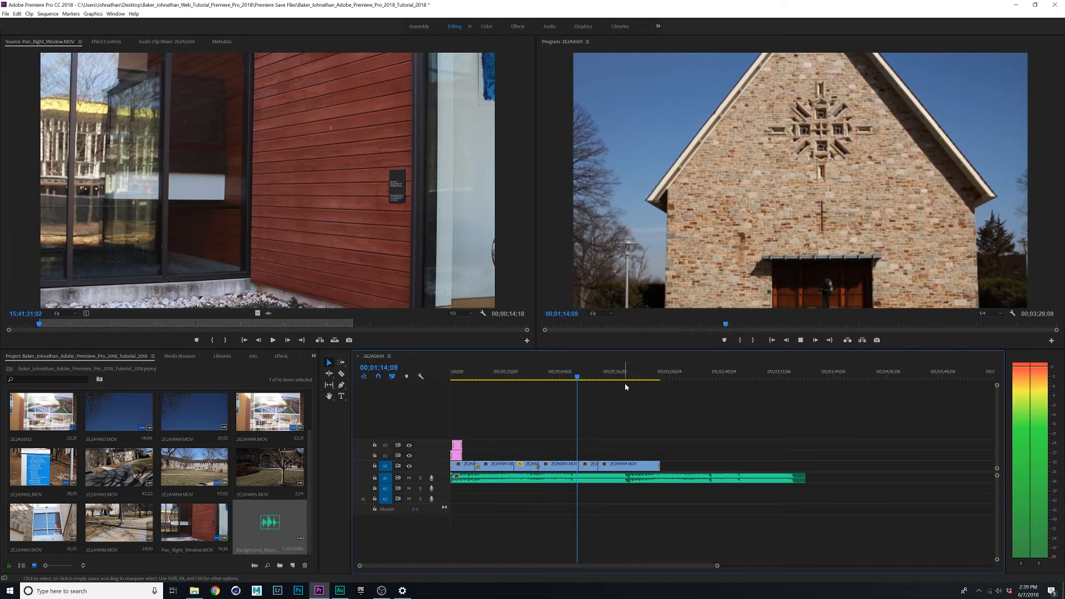
click(624, 379)
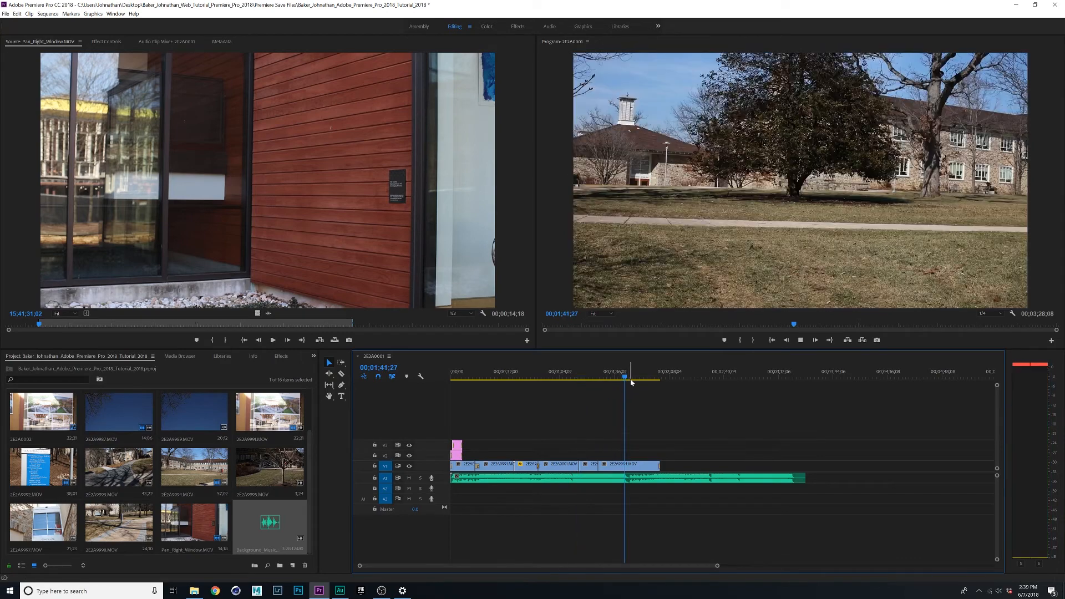
click(645, 379)
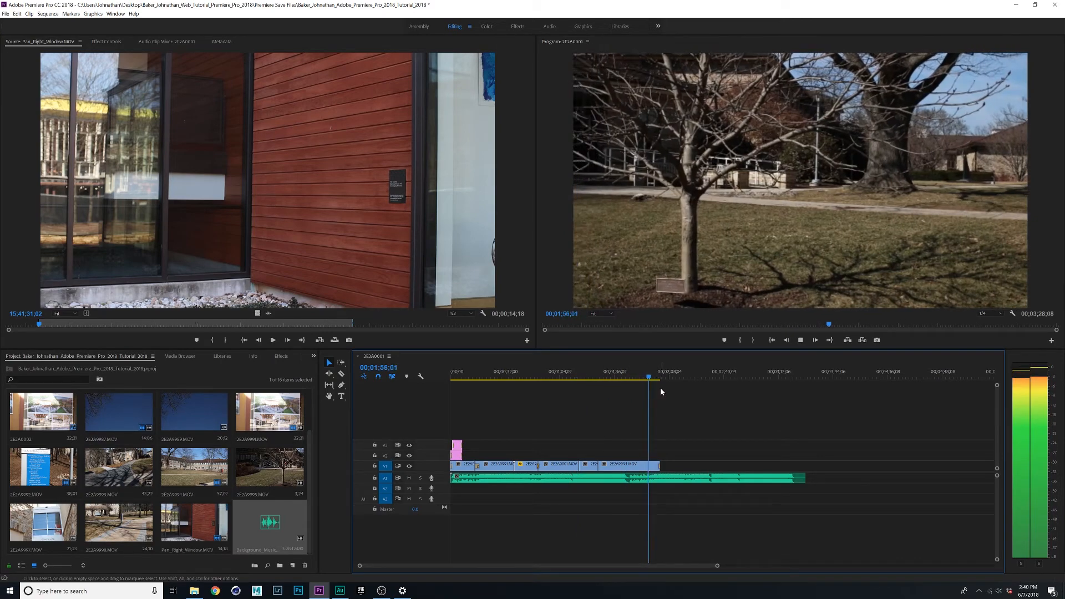
key(space)
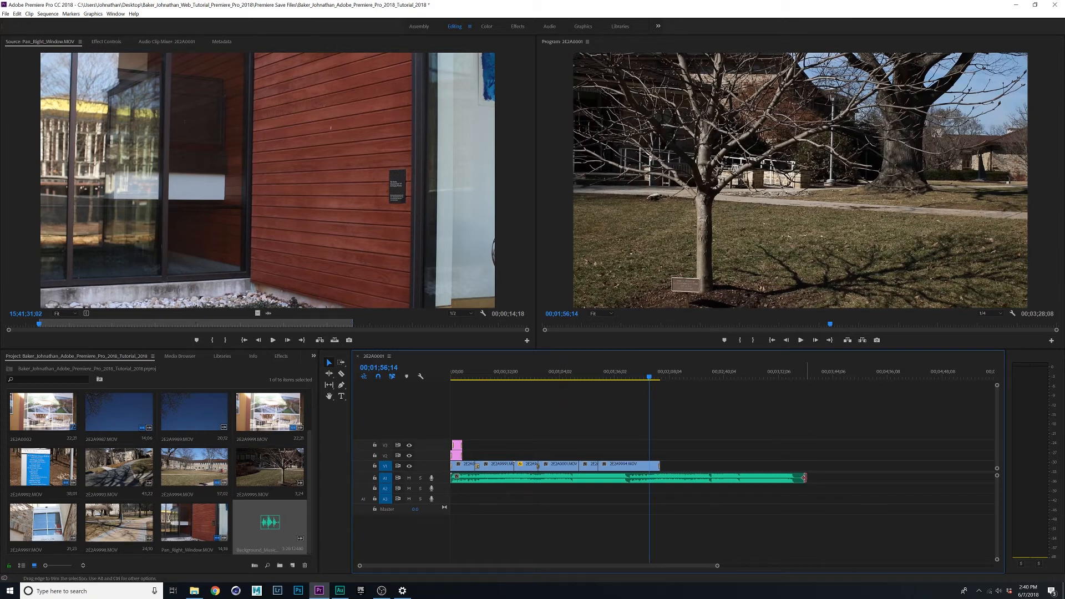
Trim the end of Background_Music on A1 to the end of the last video clip, and play the sequence's start and ending
drag(804, 477, 662, 494)
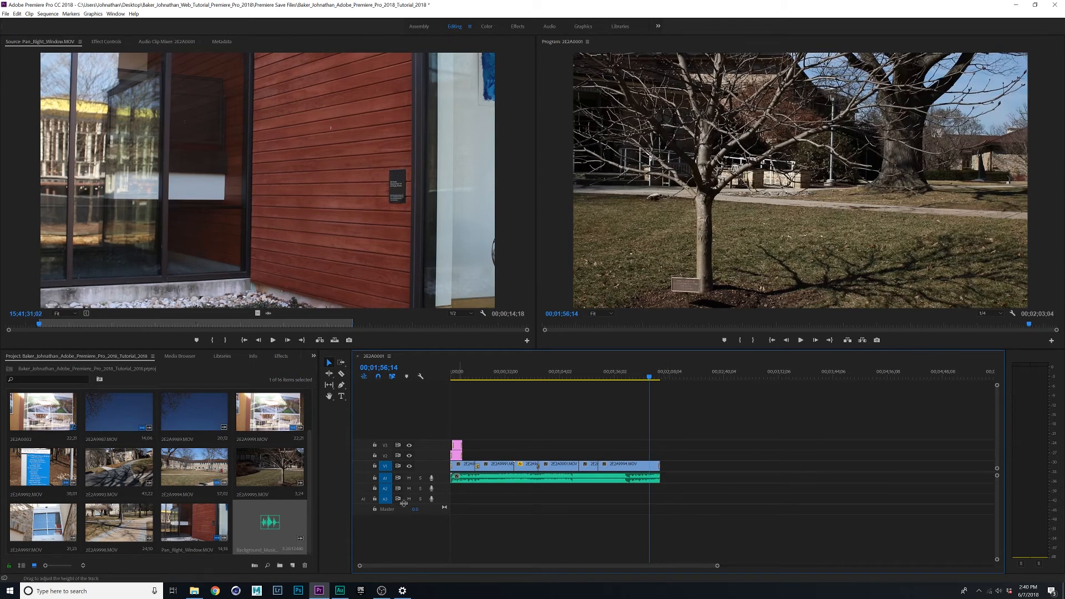
key(Home)
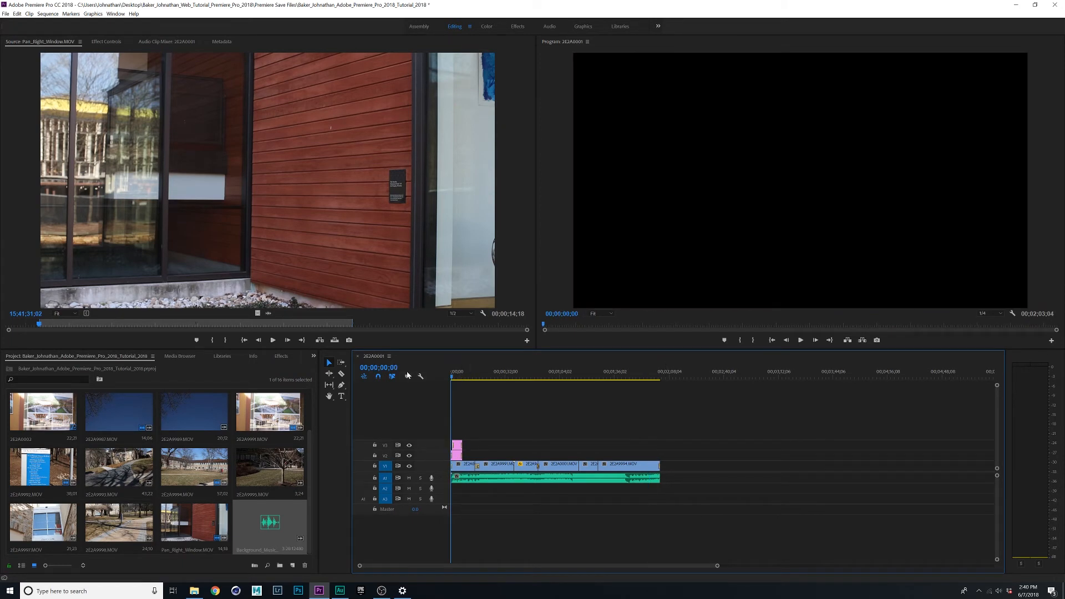
key(space)
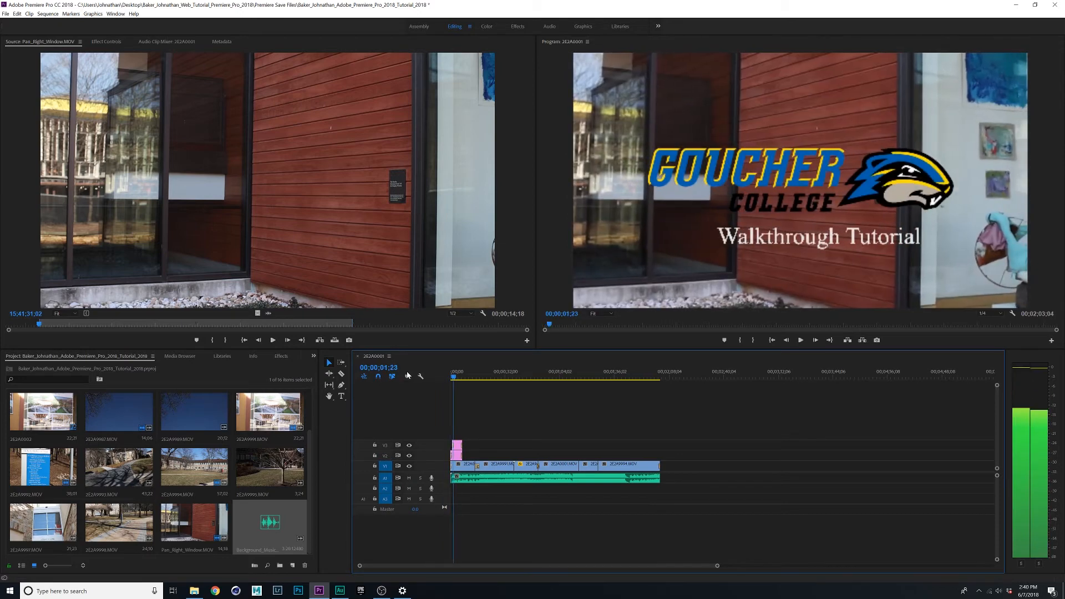
click(656, 377)
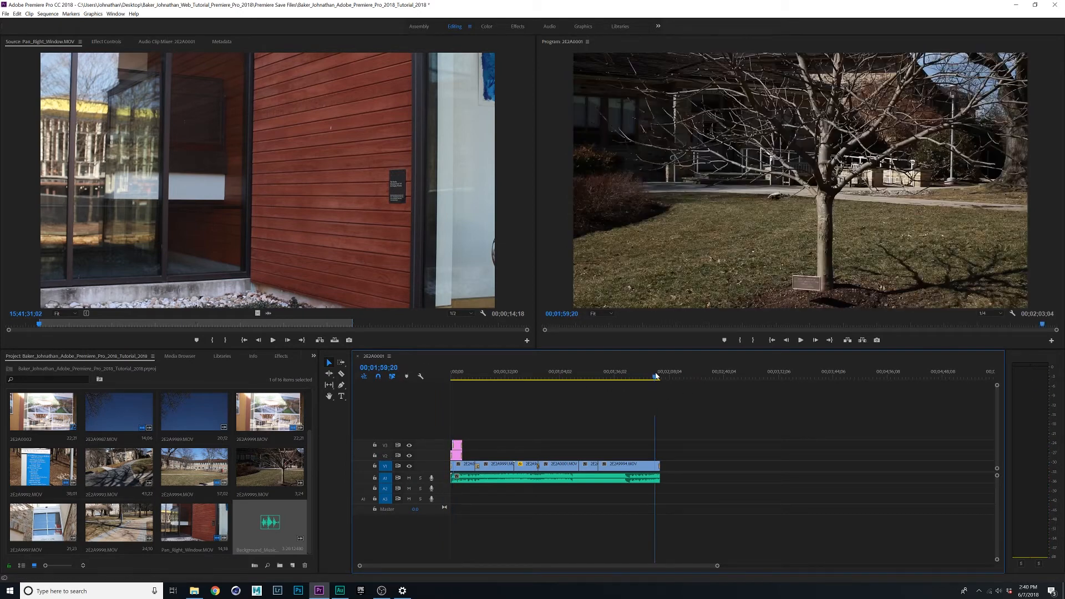
key(space)
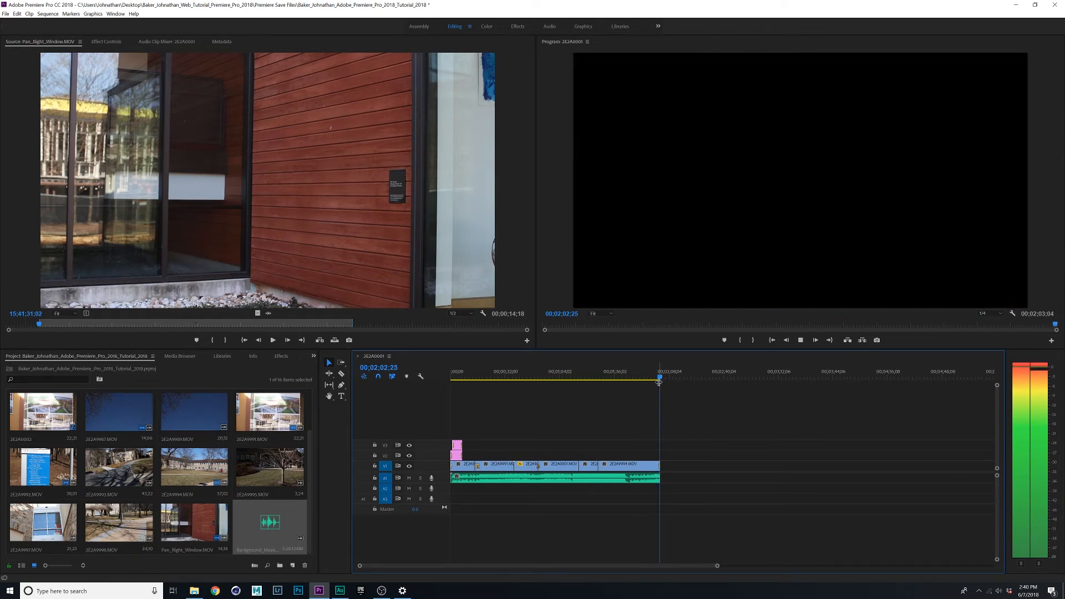
key(space)
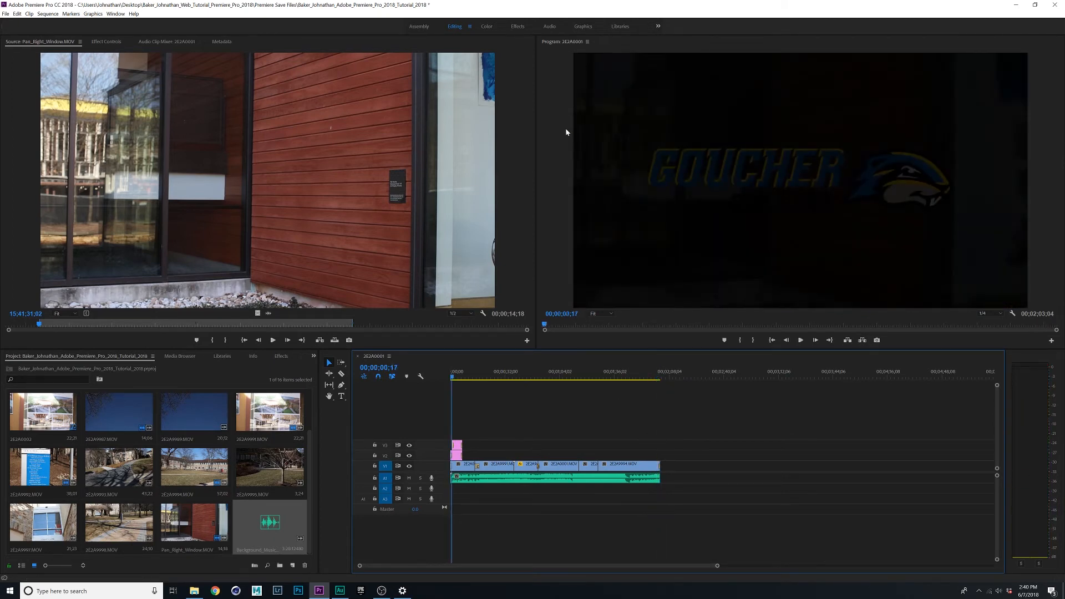
Switch to the Effects workspace, collapse Video Transitions, and expand the Crossfade group under Audio Transitions
click(517, 27)
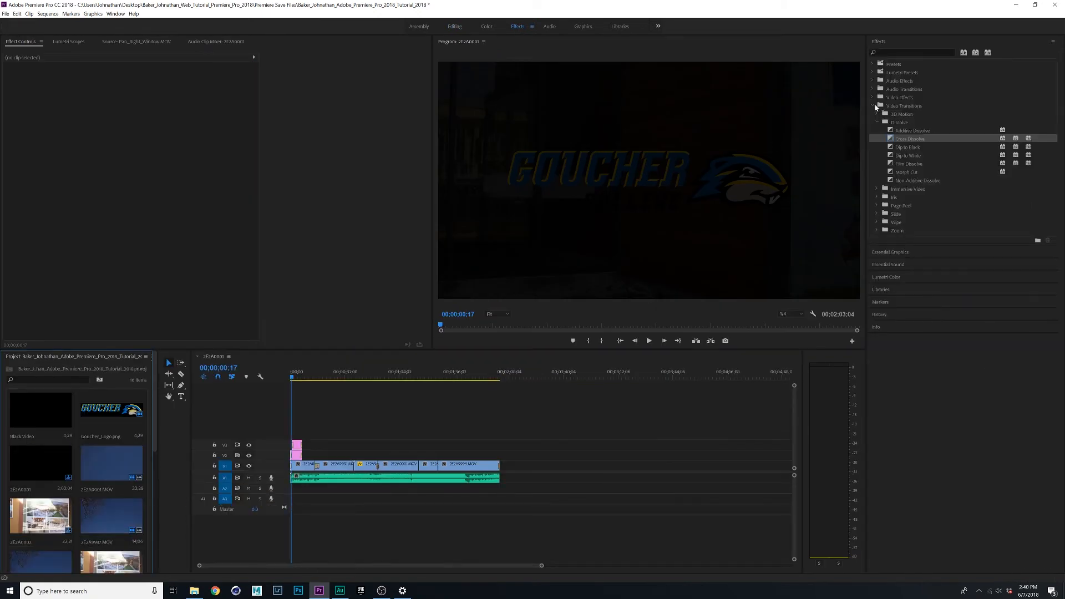
click(875, 106)
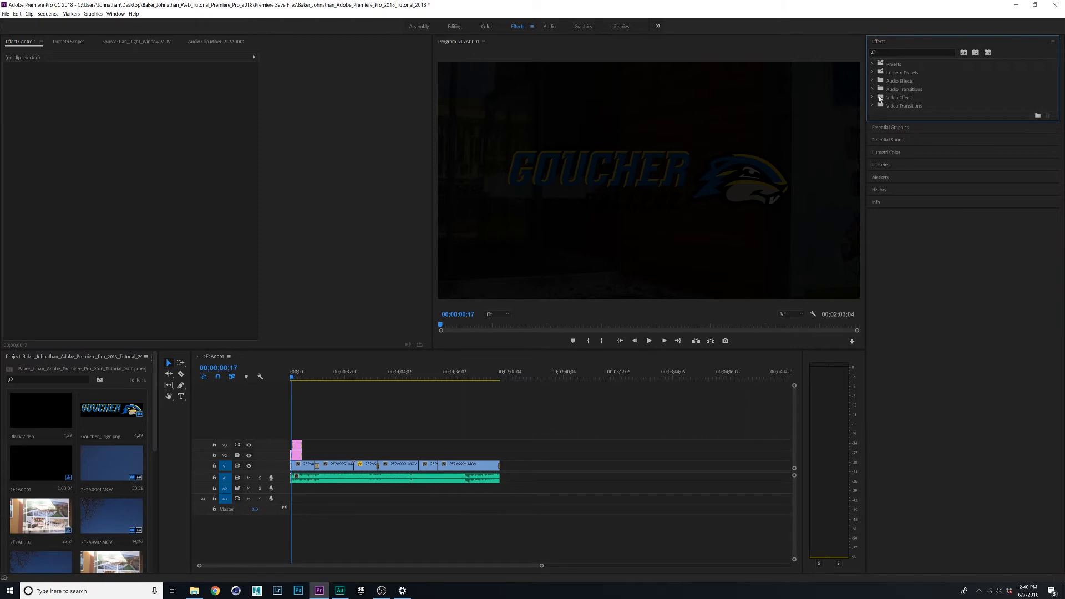
click(873, 89)
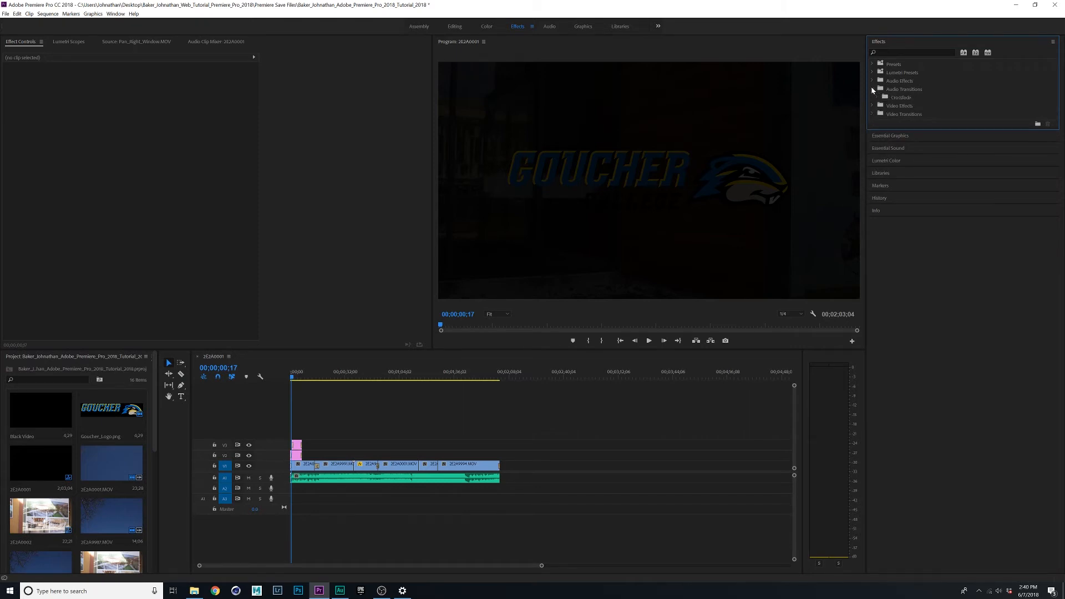
click(878, 97)
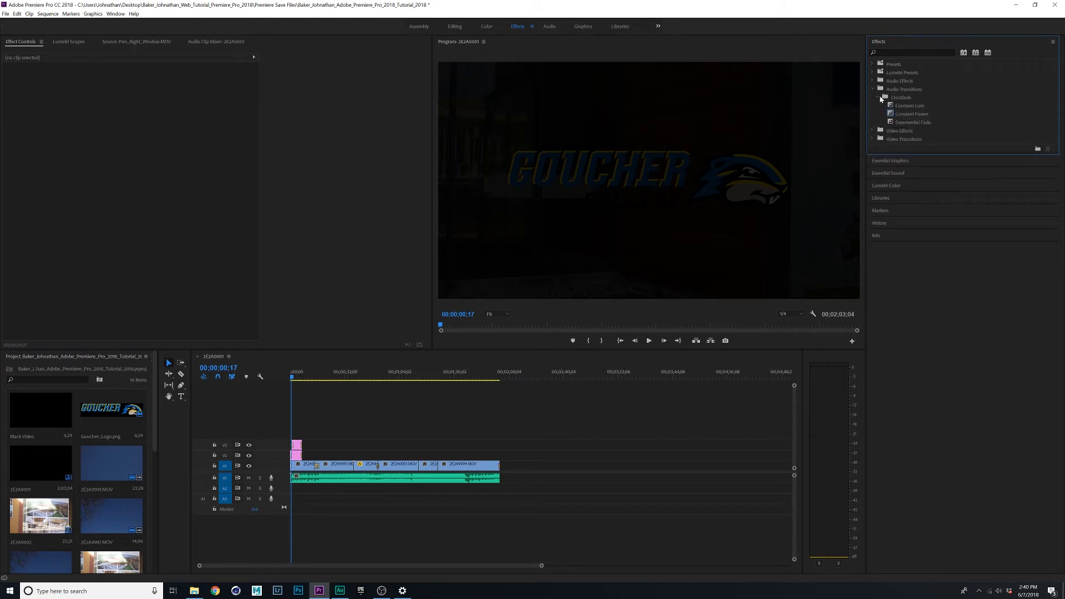
click(879, 98)
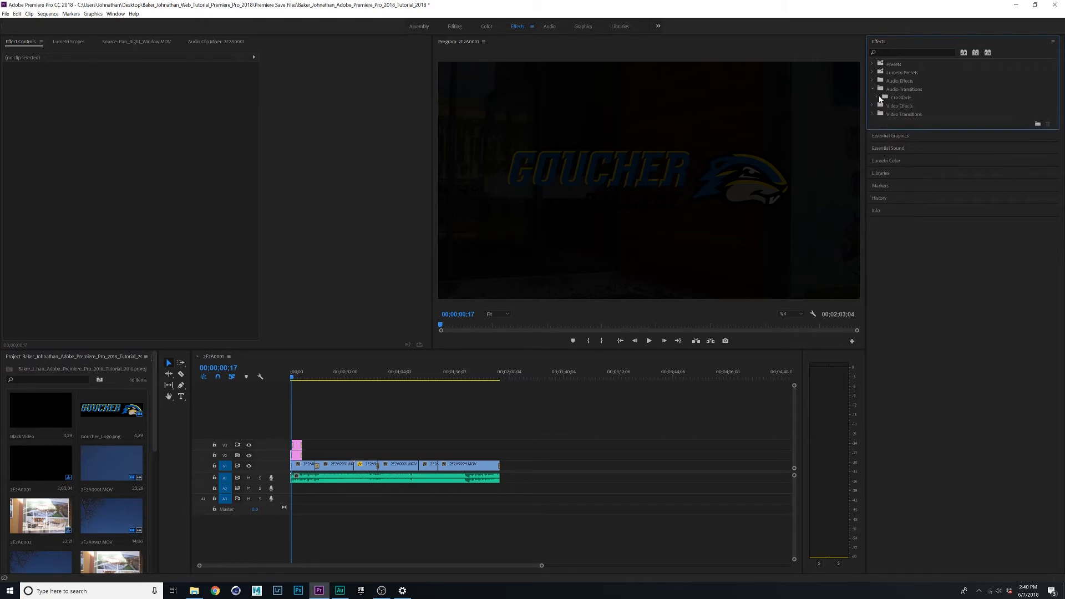
click(877, 98)
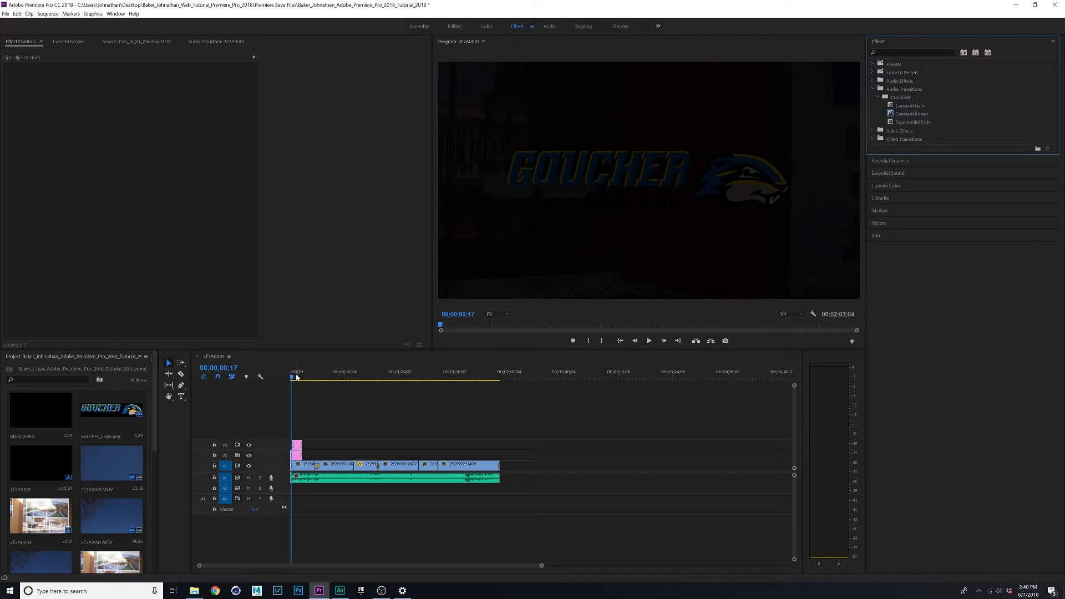
Apply an Exponential Fade to the end of Background_Music on A1
drag(292, 377, 497, 397)
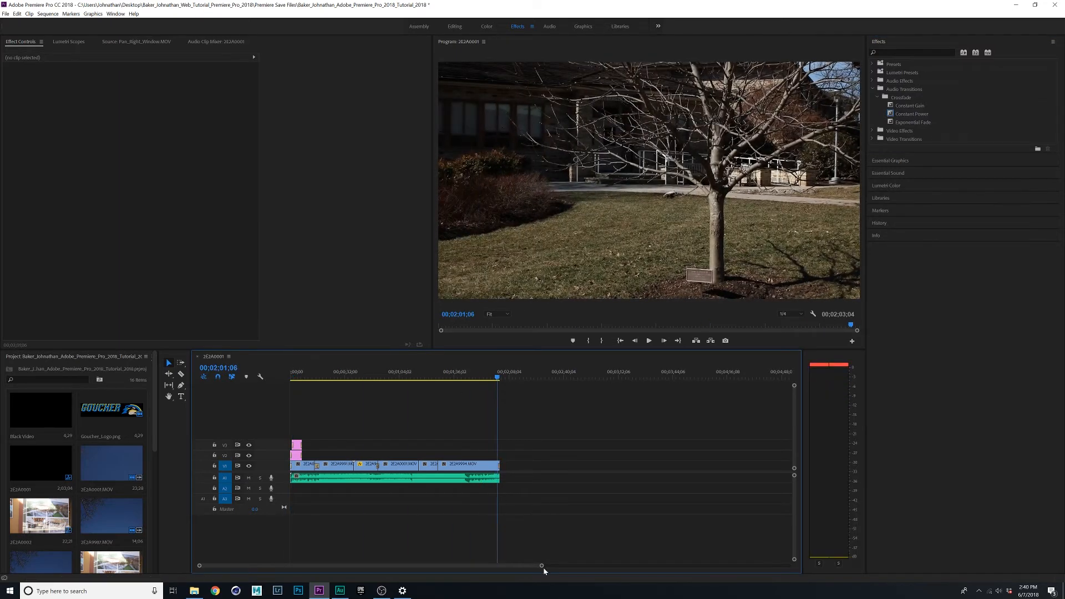
drag(542, 566, 388, 569)
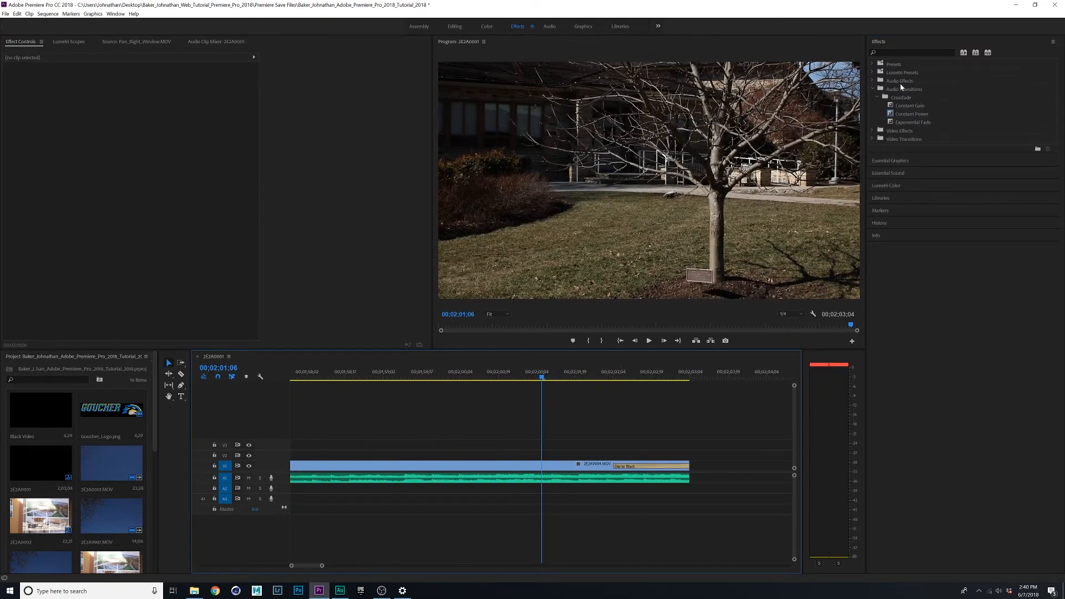
click(894, 123)
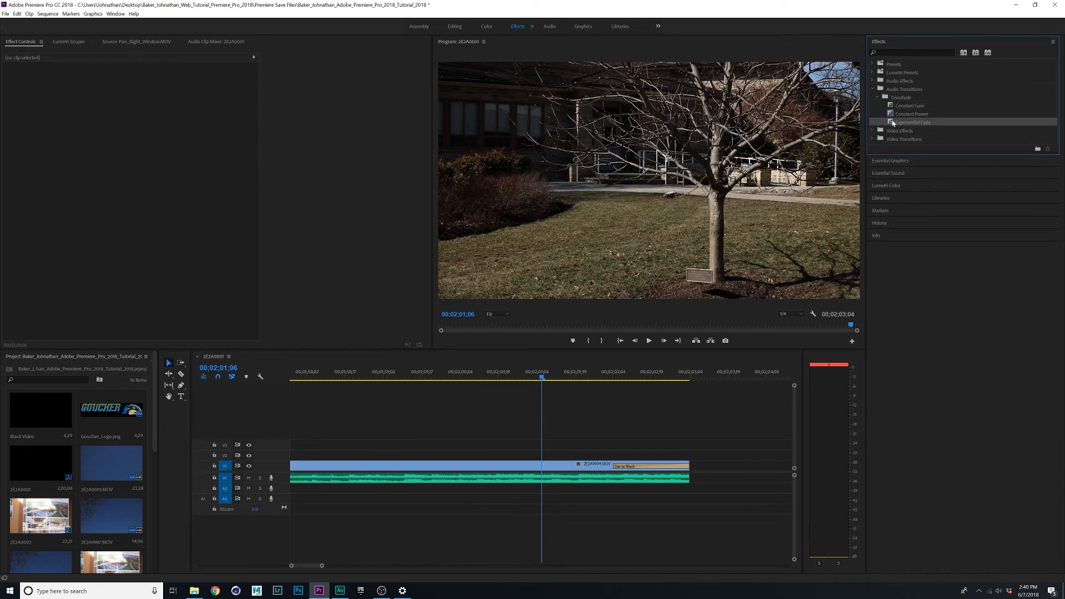
drag(893, 124, 689, 484)
Play the ending with its audio fade, and scrub through the final transitions to 00;02;03;01
key(space)
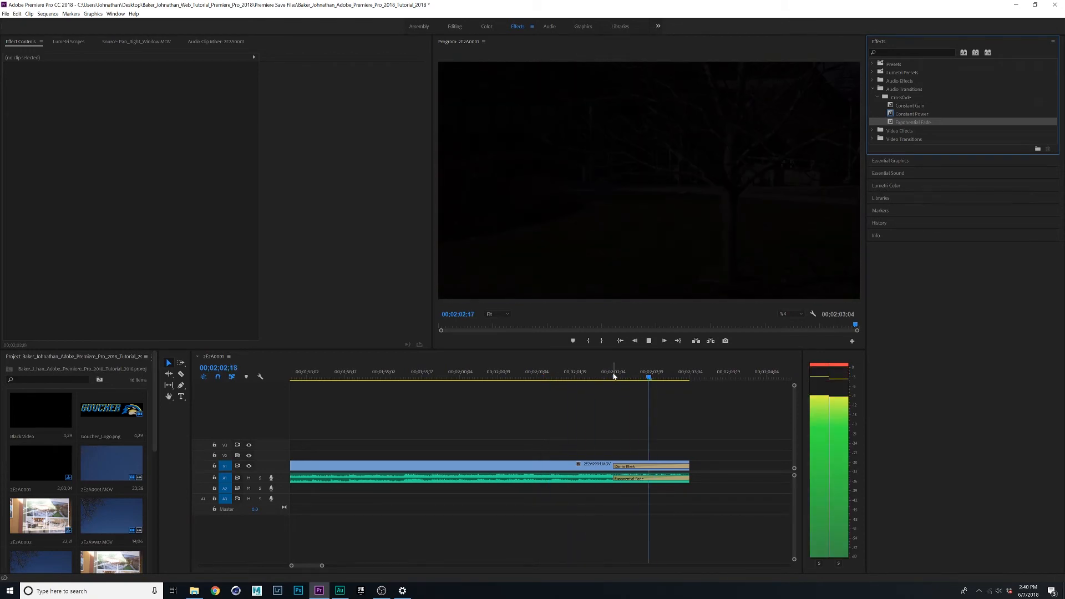
key(space)
key(space)
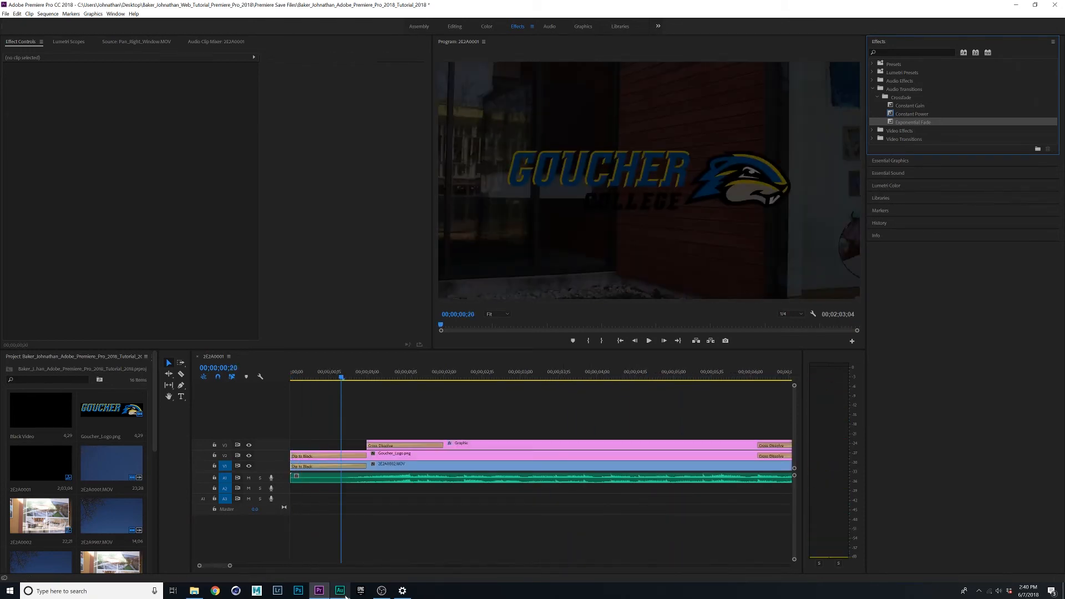
drag(230, 566, 322, 566)
click(614, 377)
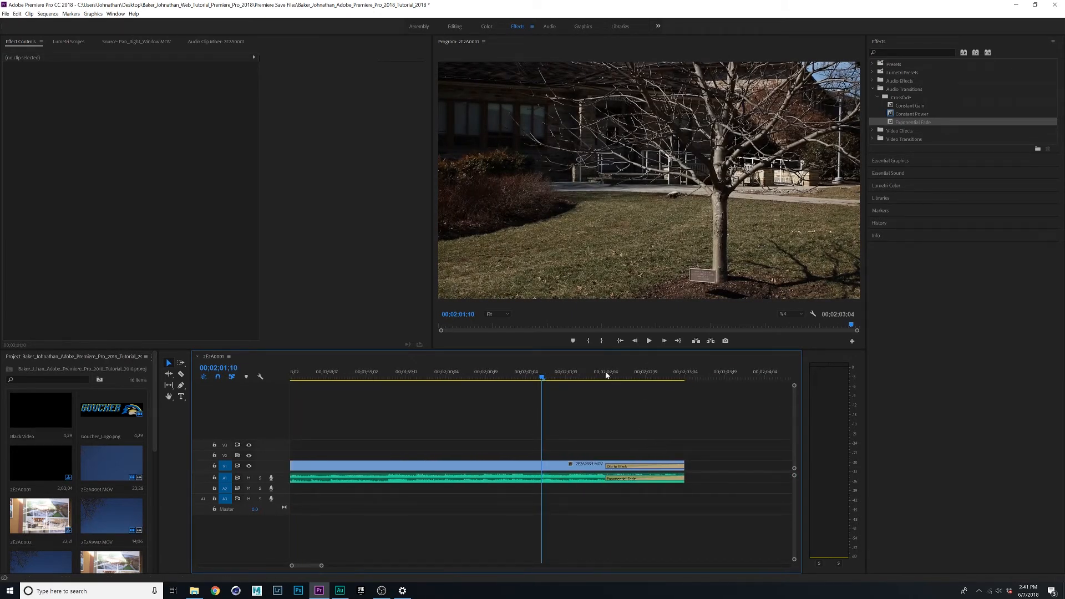
drag(603, 377, 678, 385)
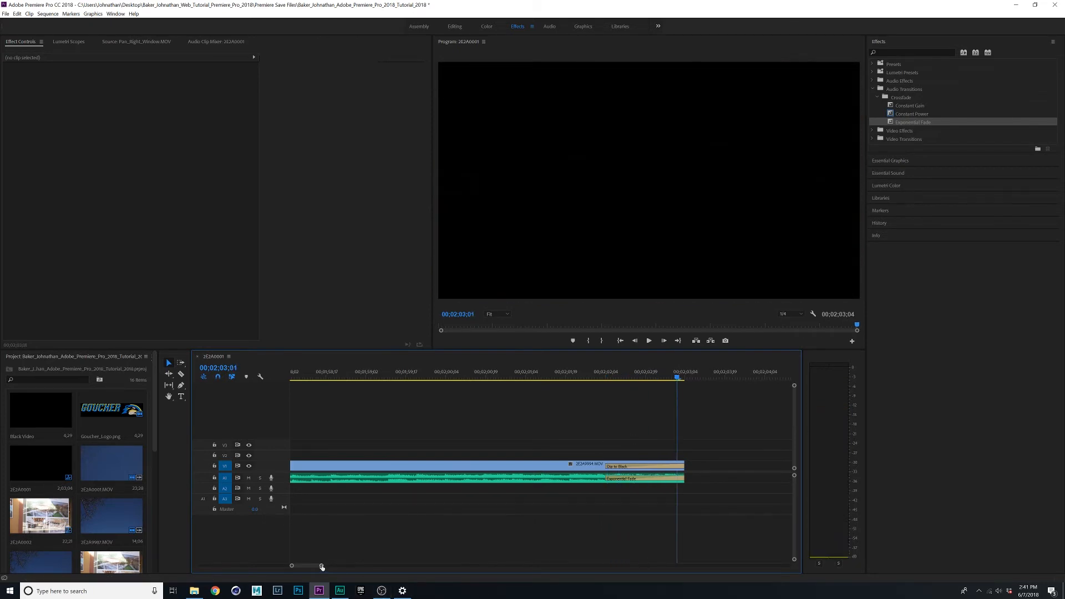
Return the playhead to 00;00;00;00 and apply a Constant Power crossfade to the start of Background_Music on A1
drag(321, 565, 546, 565)
drag(310, 374, 264, 385)
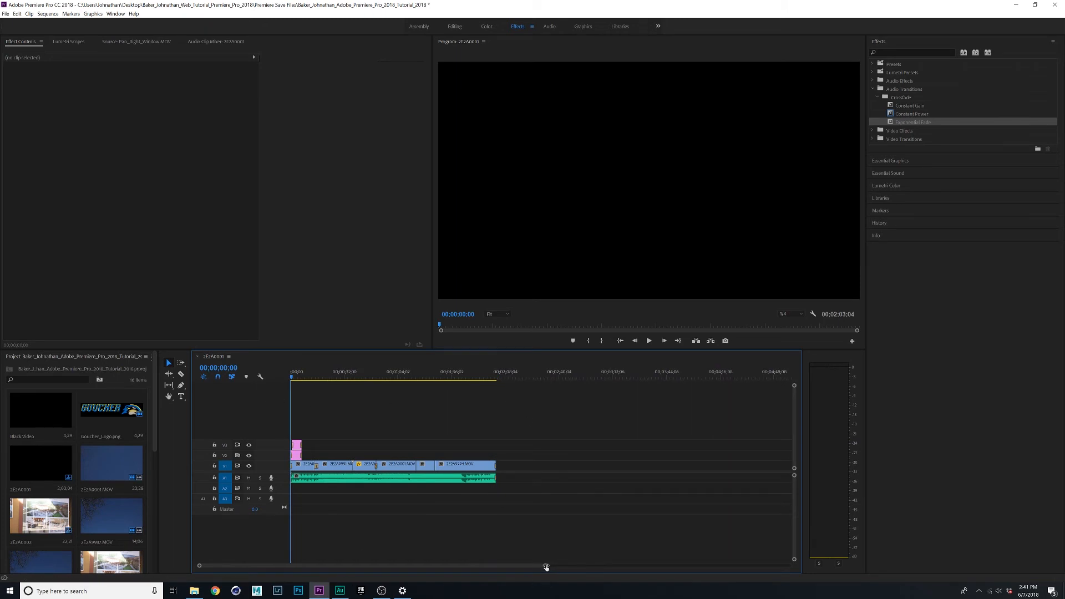
drag(545, 565, 245, 566)
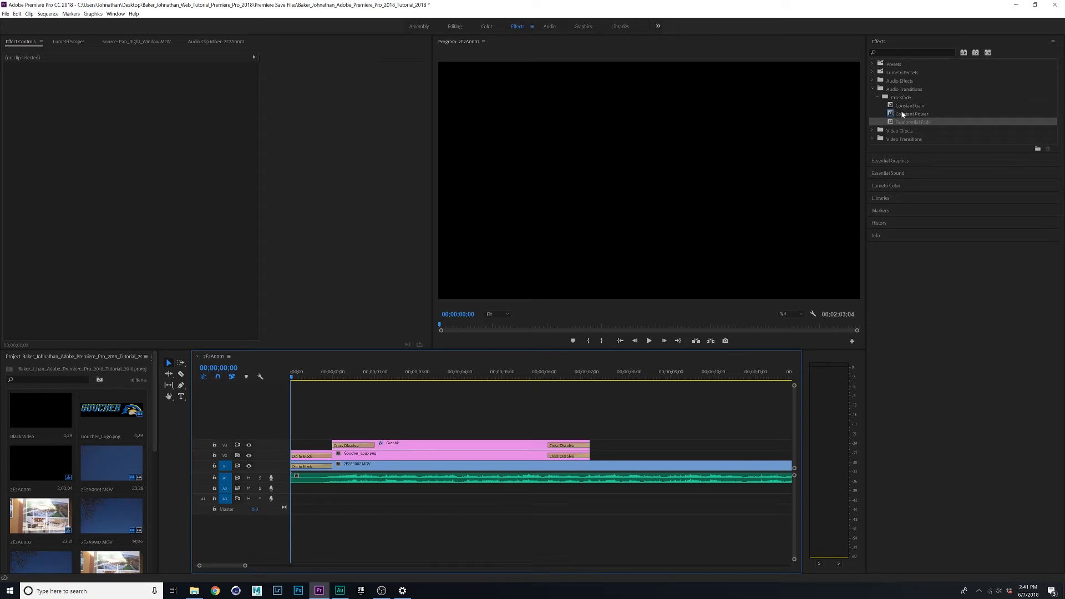
drag(901, 115, 297, 481)
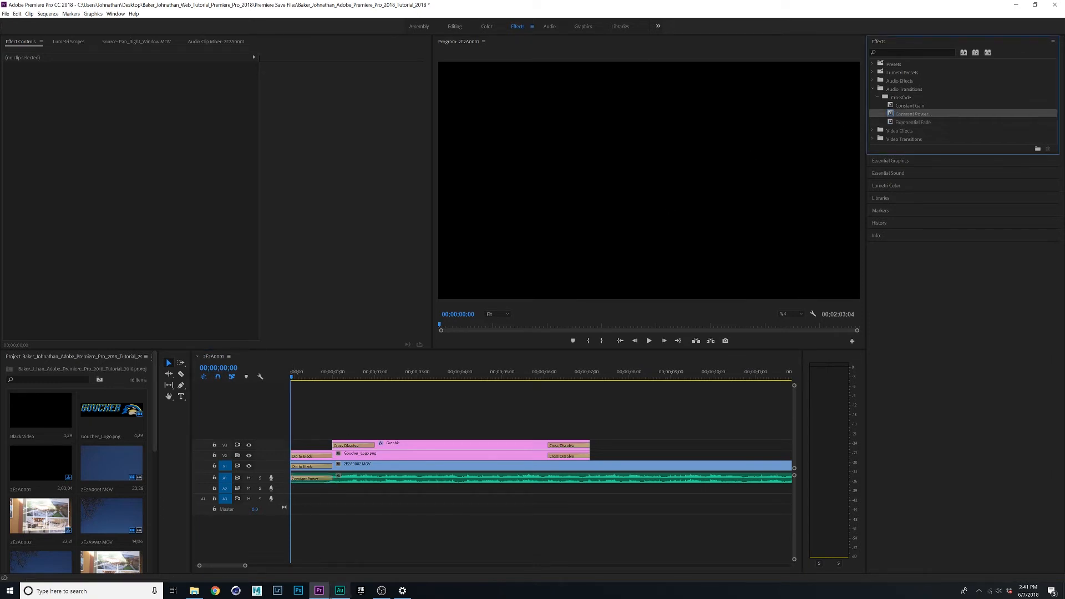
Play the opening with the music fade-in, and scrub through the sequence to 00;00;59;22
mouse_move(319, 590)
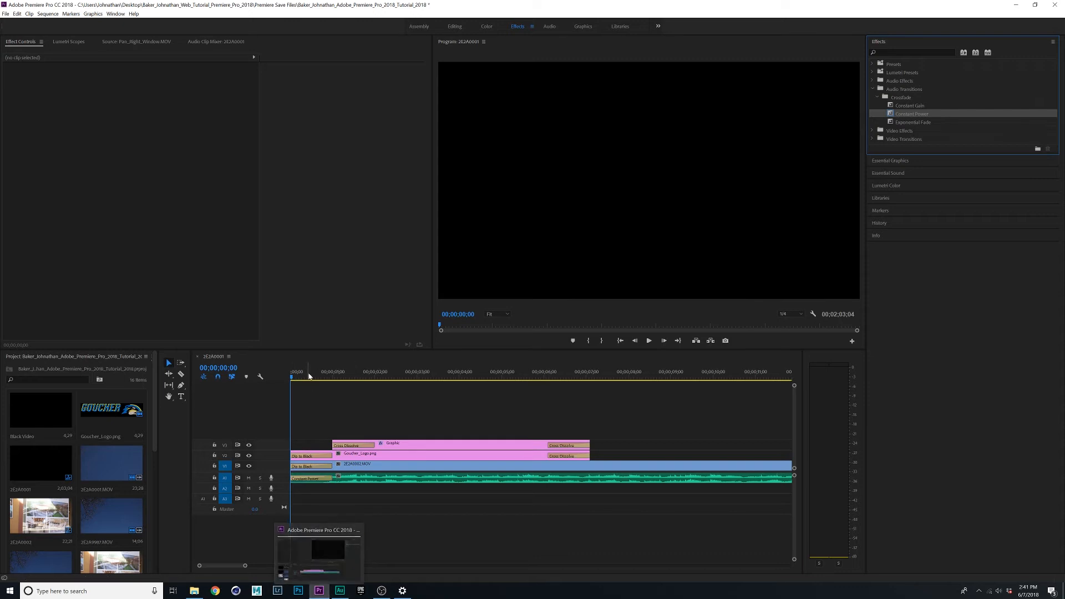
click(278, 372)
key(space)
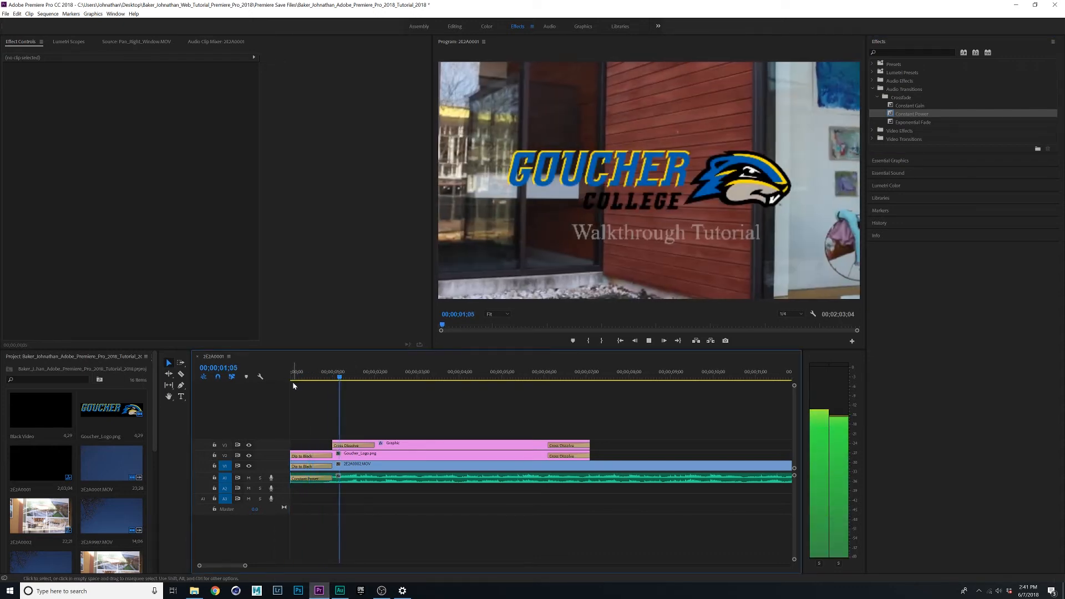
key(space)
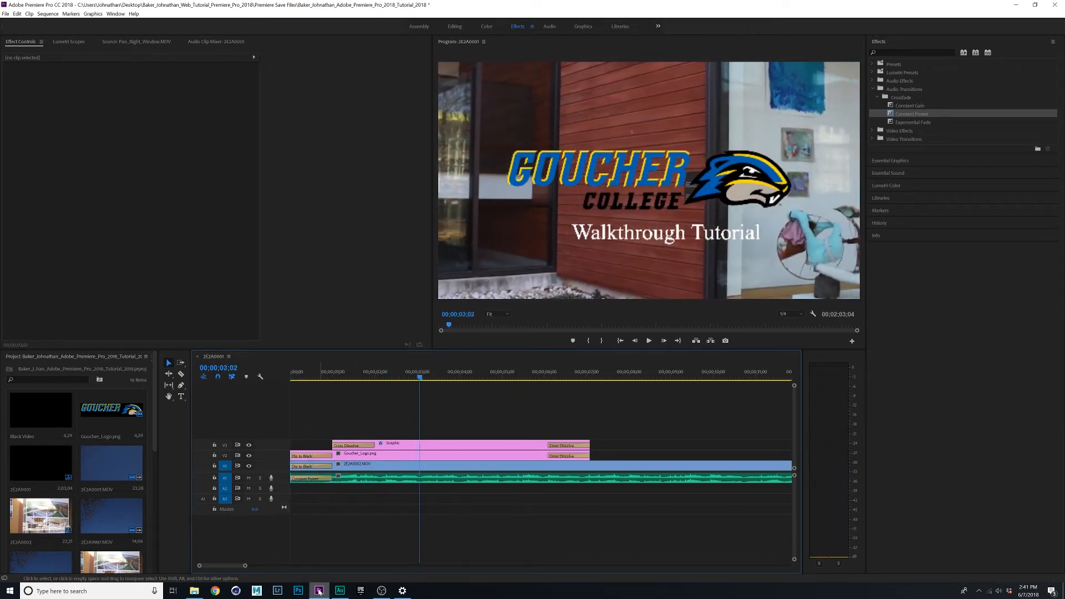
drag(245, 567, 435, 578)
click(347, 378)
drag(347, 377, 492, 378)
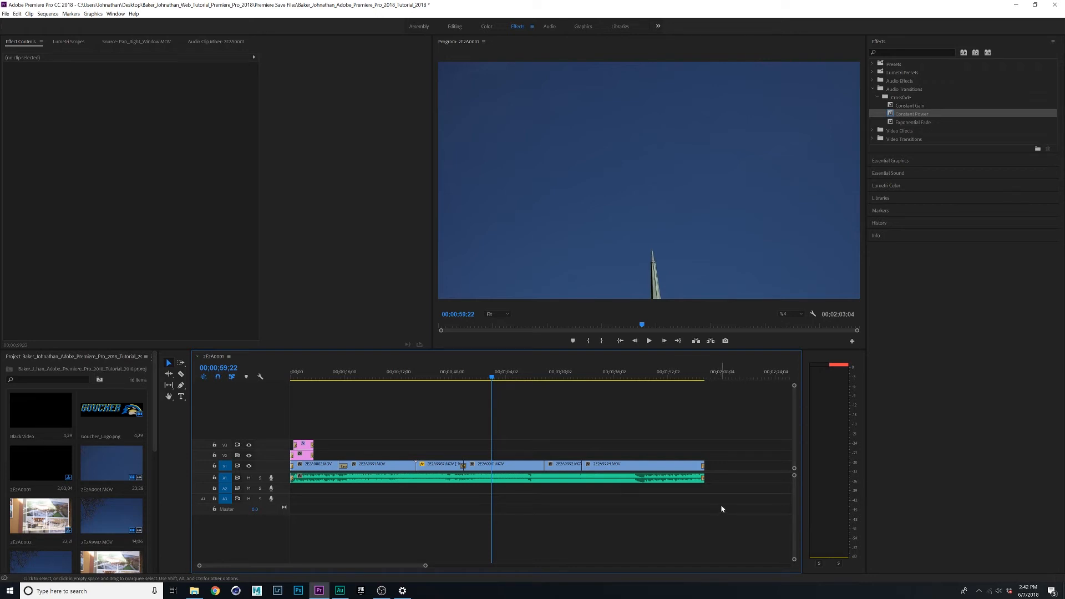
Link the last video clip on V1 with the Background_Music clip on A1
drag(721, 503, 634, 439)
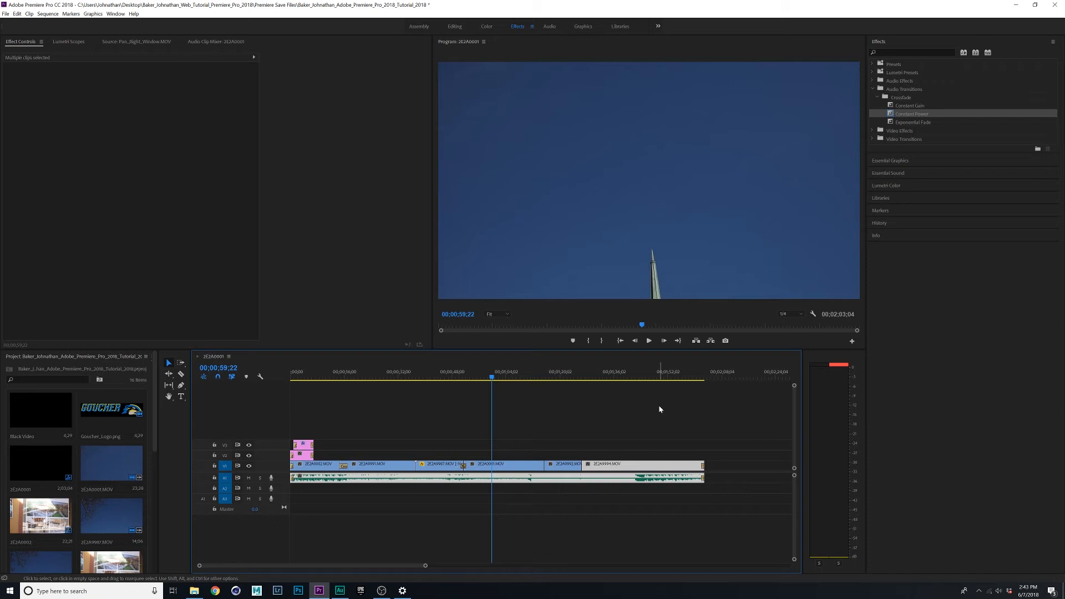
right_click(649, 467)
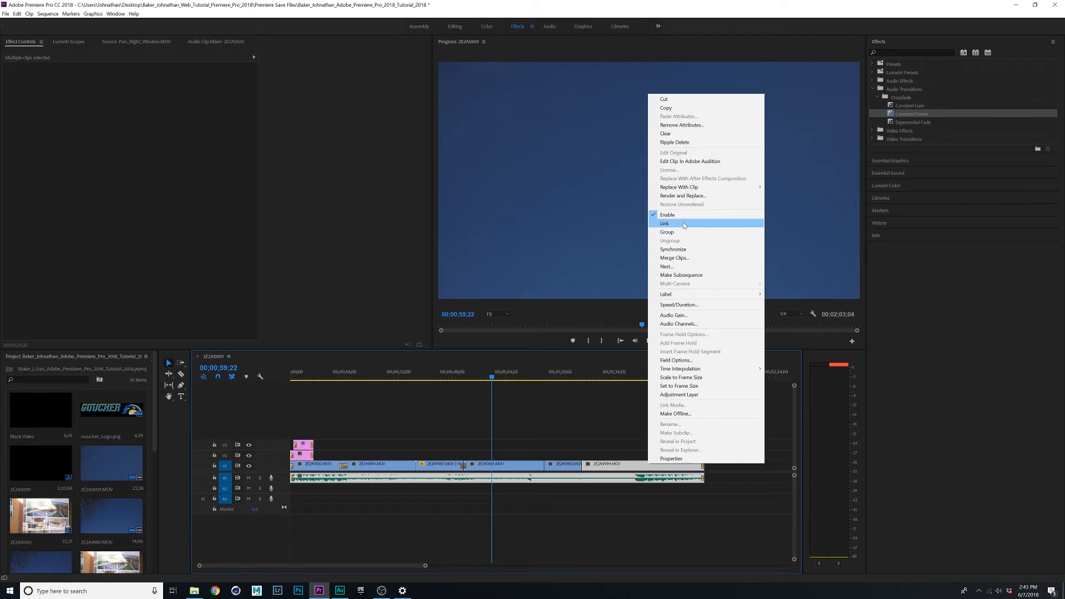
click(737, 512)
drag(737, 512, 624, 473)
right_click(625, 474)
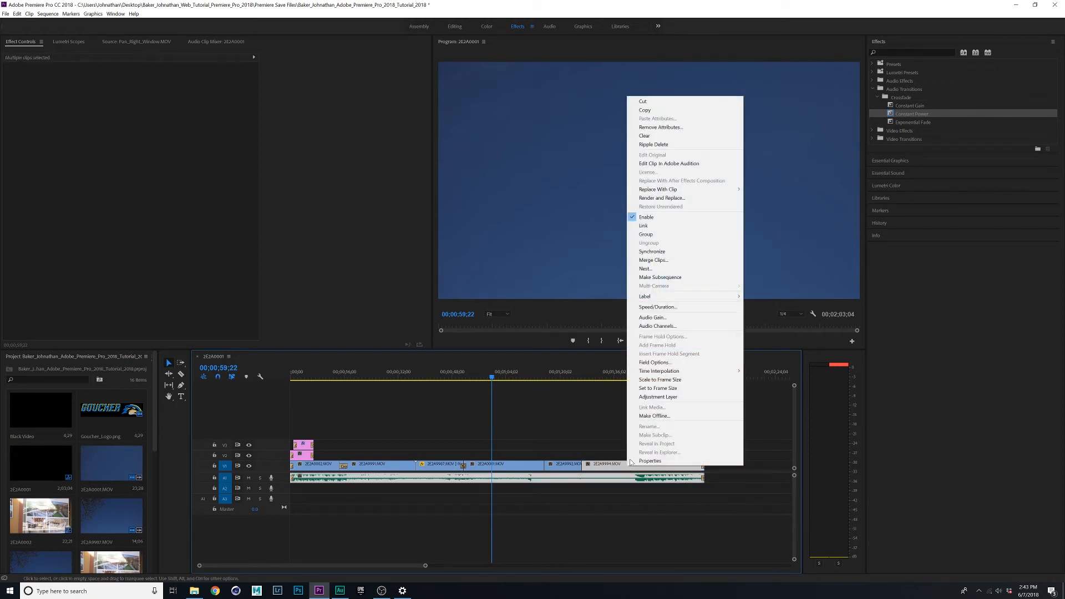
click(643, 227)
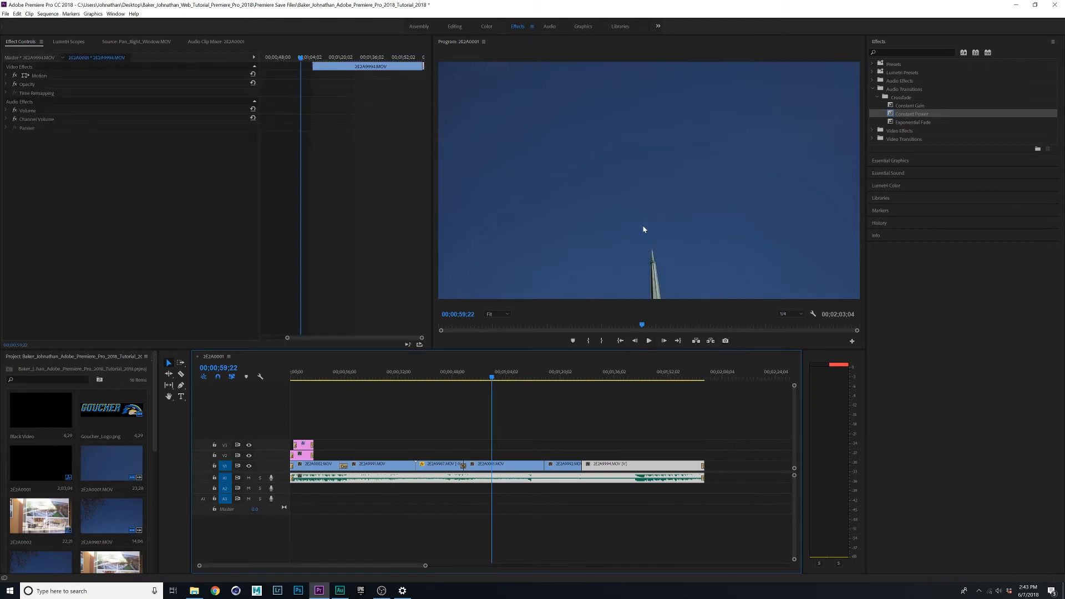
Select the linked last V1 clip together with its music on A1 and unlink them
click(614, 446)
mouse_move(604, 466)
mouse_down()
mouse_move(662, 436)
mouse_move(660, 476)
mouse_move(592, 479)
mouse_up()
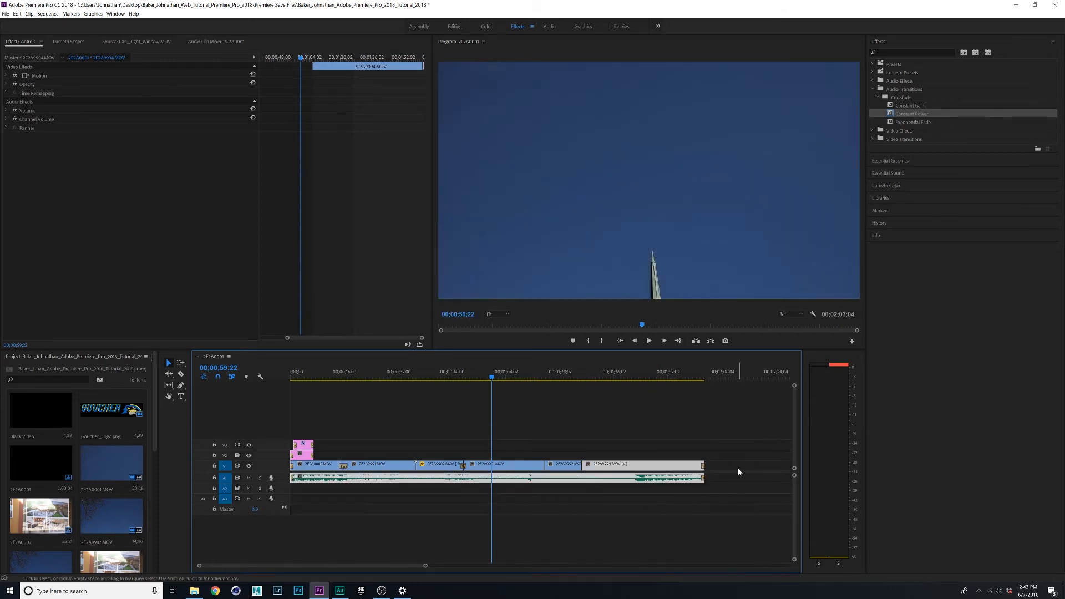
click(739, 473)
click(616, 464)
drag(732, 516, 671, 447)
right_click(654, 471)
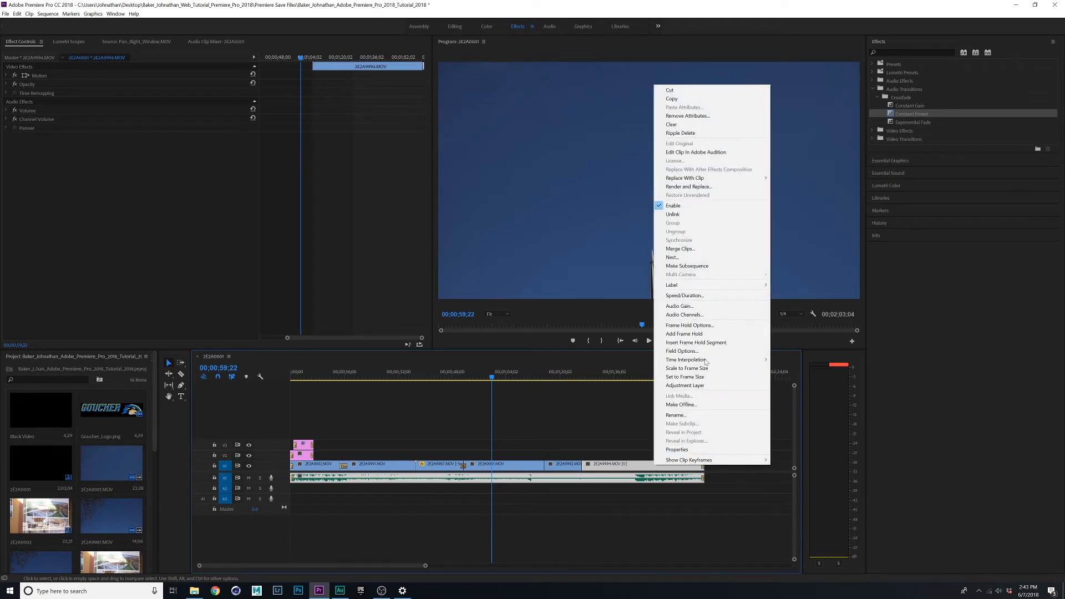
click(673, 214)
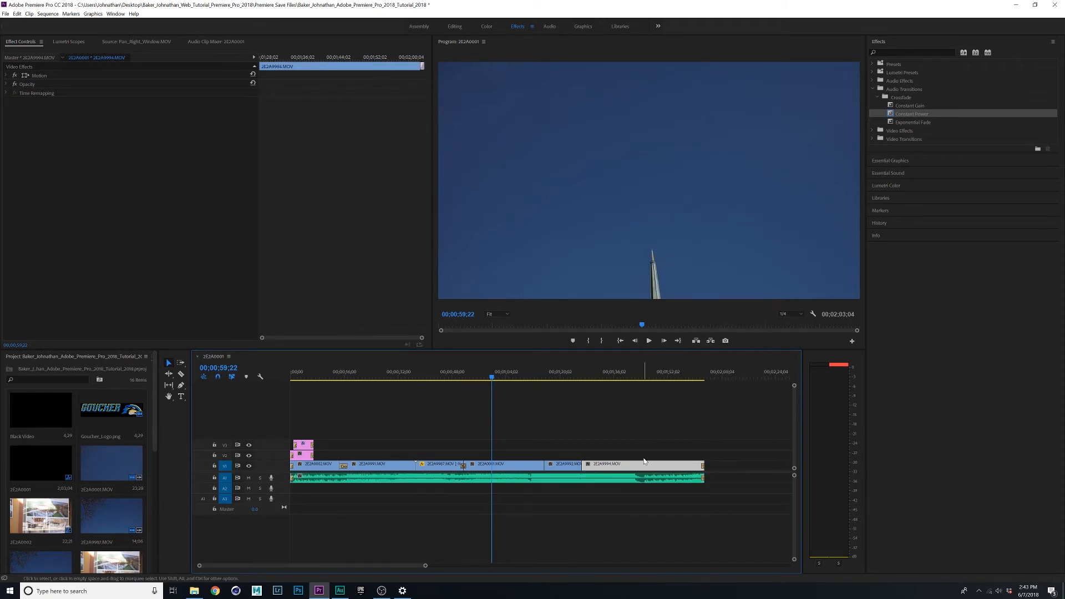
Try moving the last V1 clip up to V4 and shifting Background_Music on its own, and undo both moves
drag(646, 465, 681, 433)
mouse_move(661, 482)
mouse_down()
mouse_move(731, 516)
mouse_move(632, 487)
mouse_move(662, 480)
mouse_move(664, 492)
mouse_up()
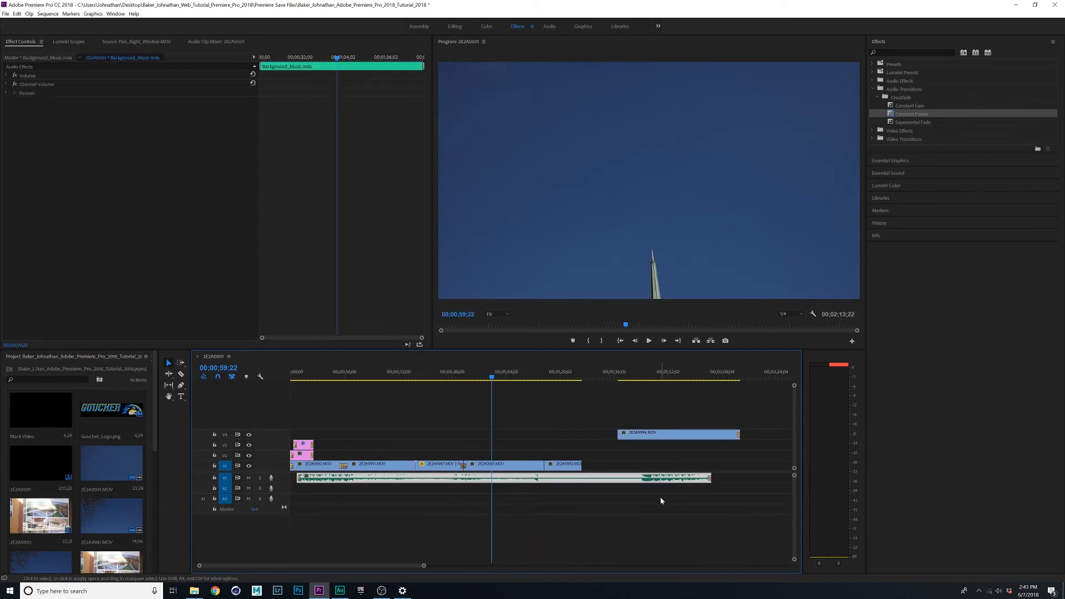
click(661, 497)
key(ctrl+z)
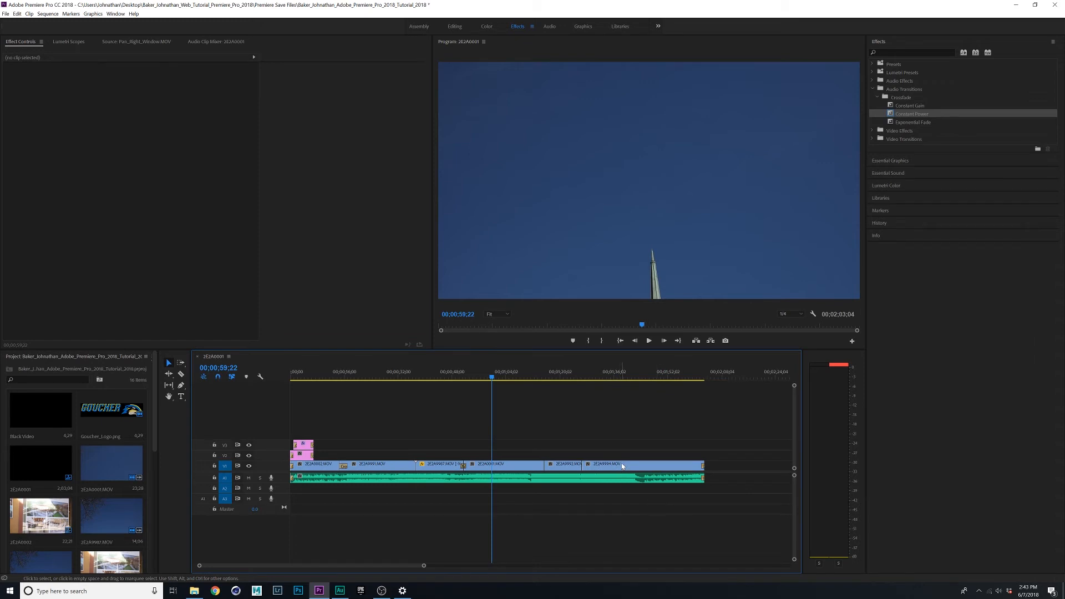
right_click(670, 468)
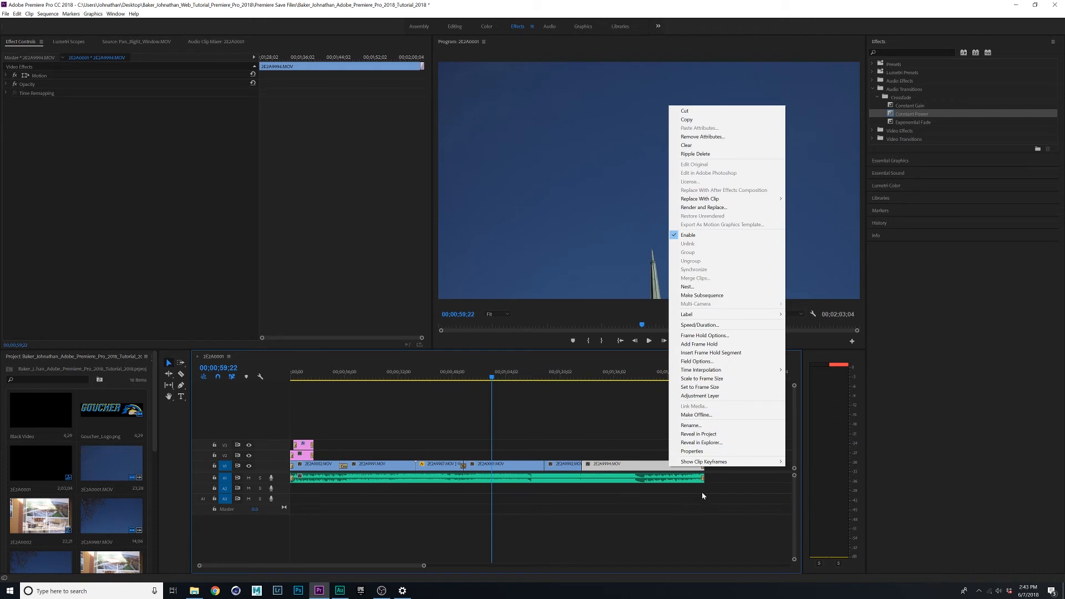
click(722, 471)
click(611, 445)
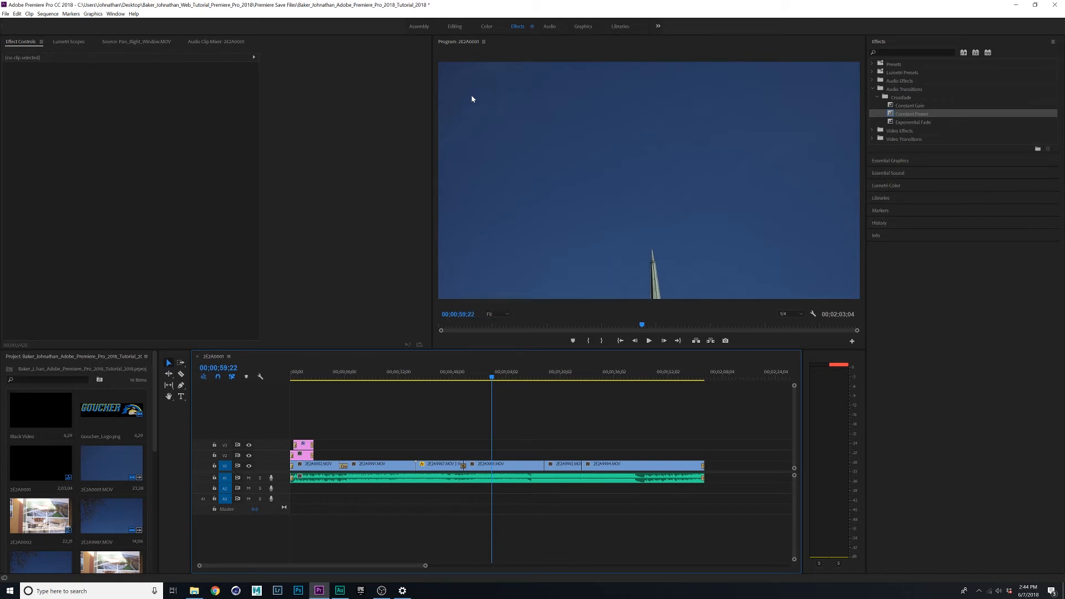
Move the playhead to 00;00;14;13 and mute audio track A1
click(455, 27)
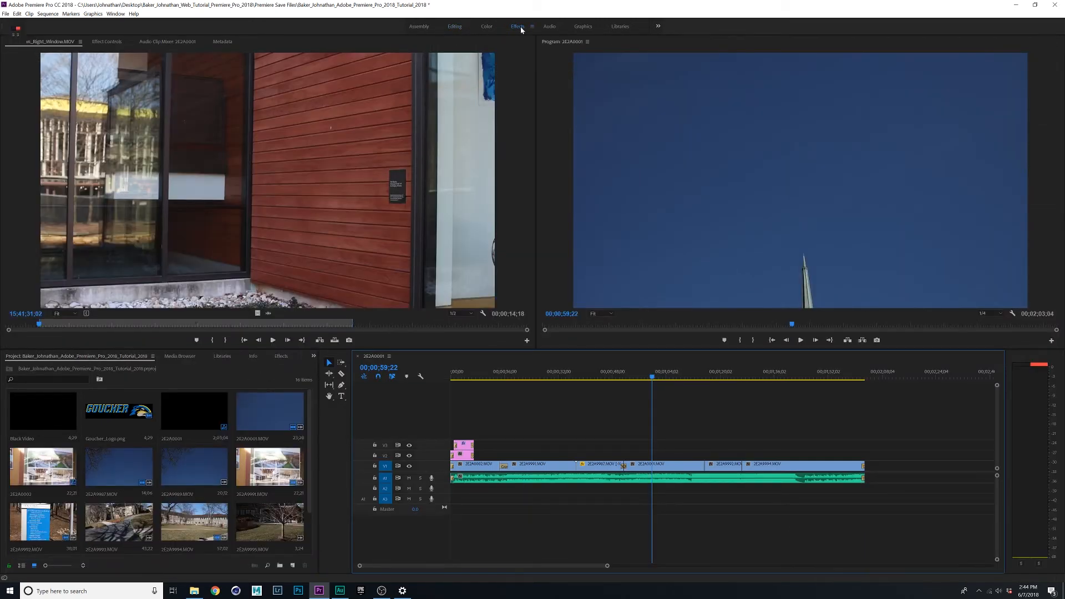
click(519, 27)
click(370, 377)
drag(370, 377, 338, 377)
click(249, 478)
Switch to the Color workspace and show the Lumetri Scopes for the first V1 clip at 00;00;12;06
click(481, 24)
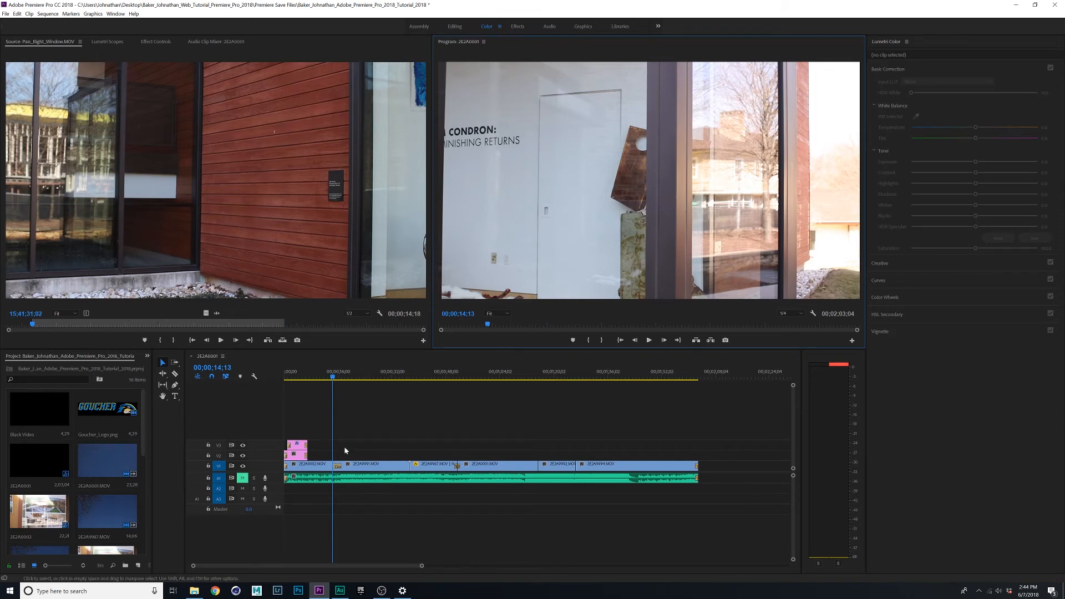
click(963, 144)
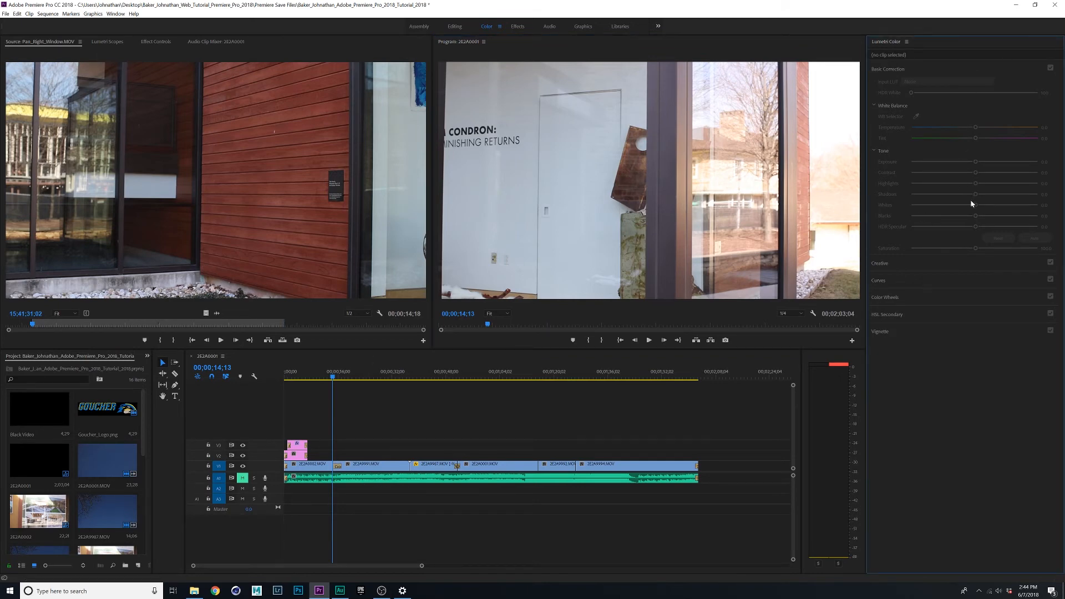
click(374, 463)
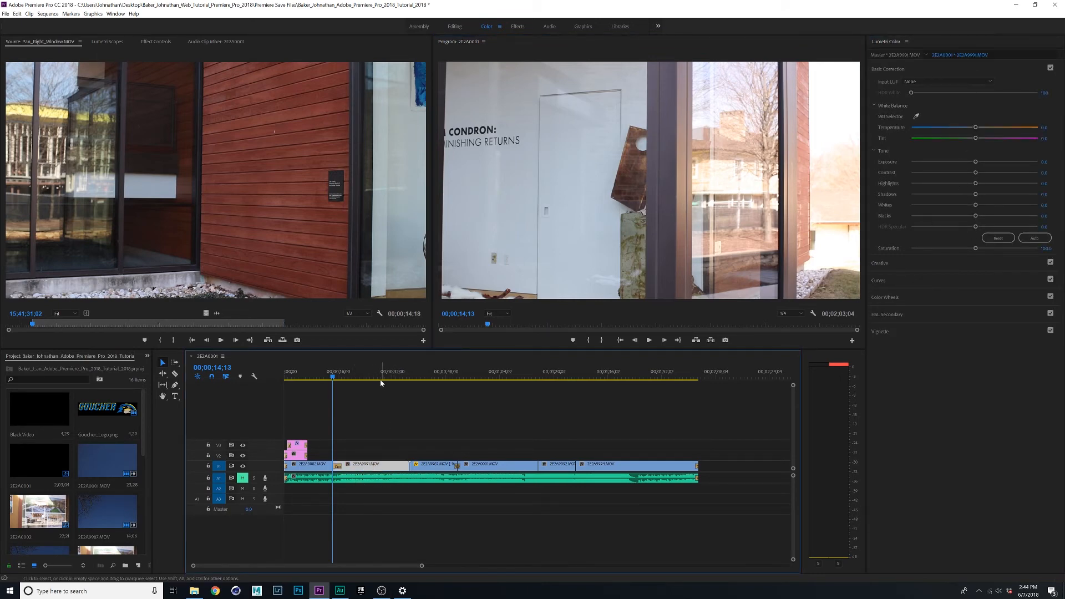
drag(375, 378, 327, 379)
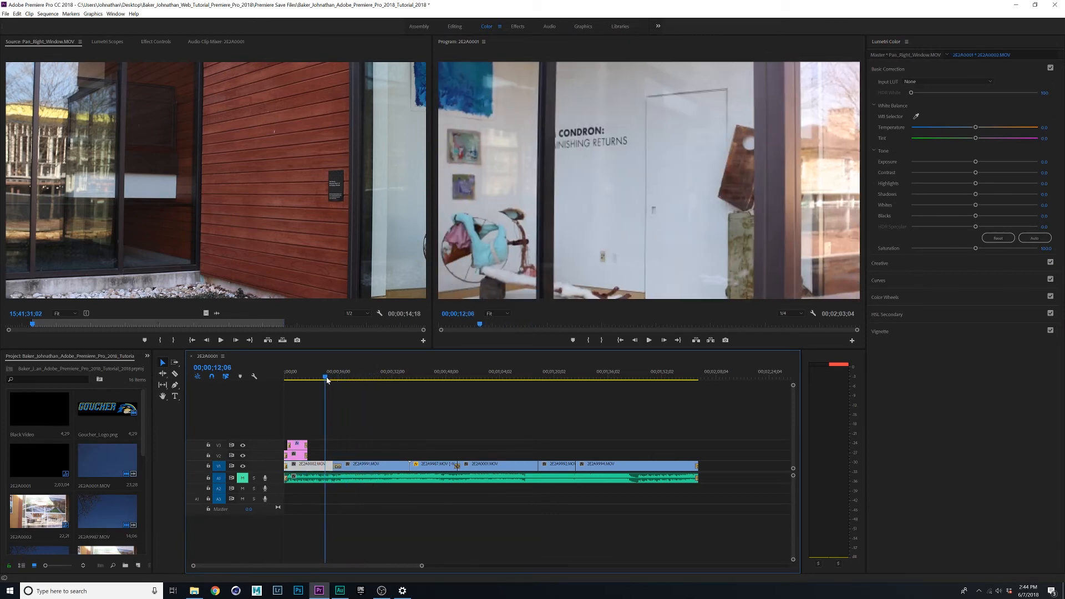
click(98, 43)
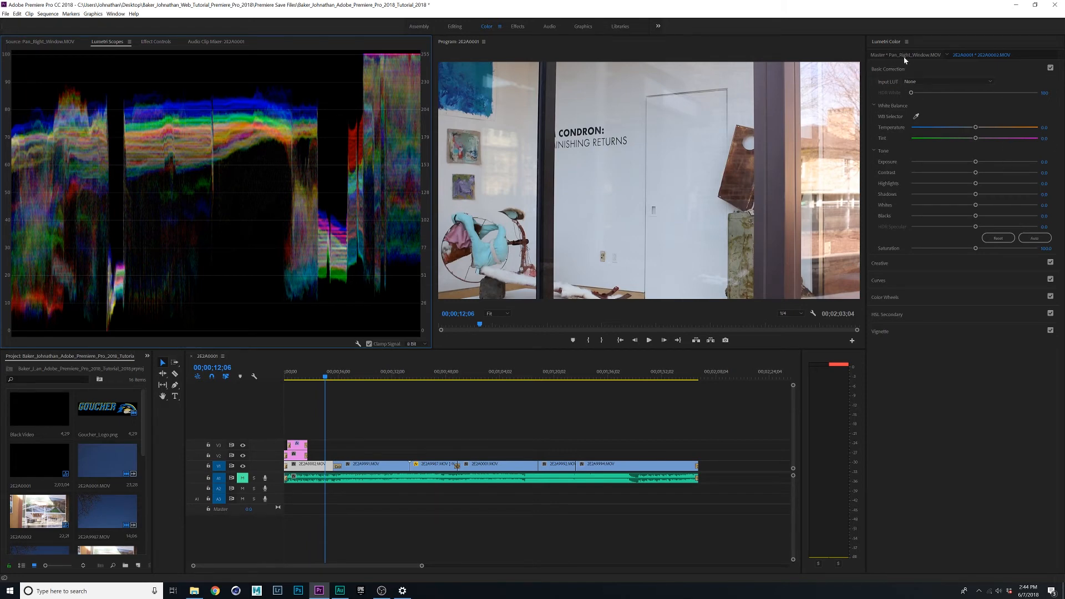
Look through the Creative, Color Wheels, HSL Secondary and Curves controls of Lumetri Color for the first clip
click(924, 263)
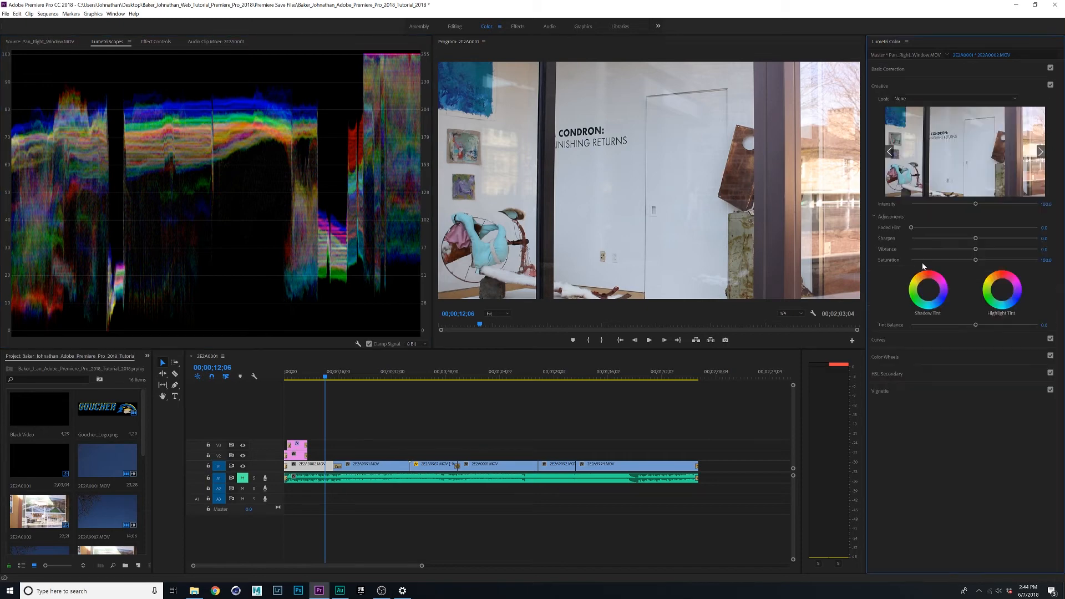
click(953, 85)
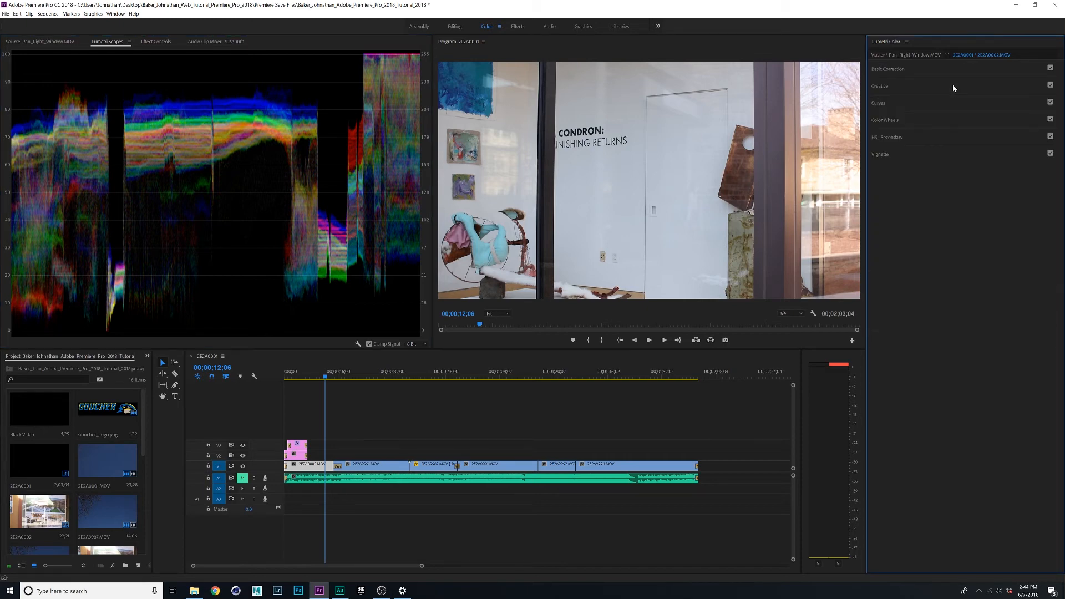
click(907, 118)
click(907, 119)
click(906, 136)
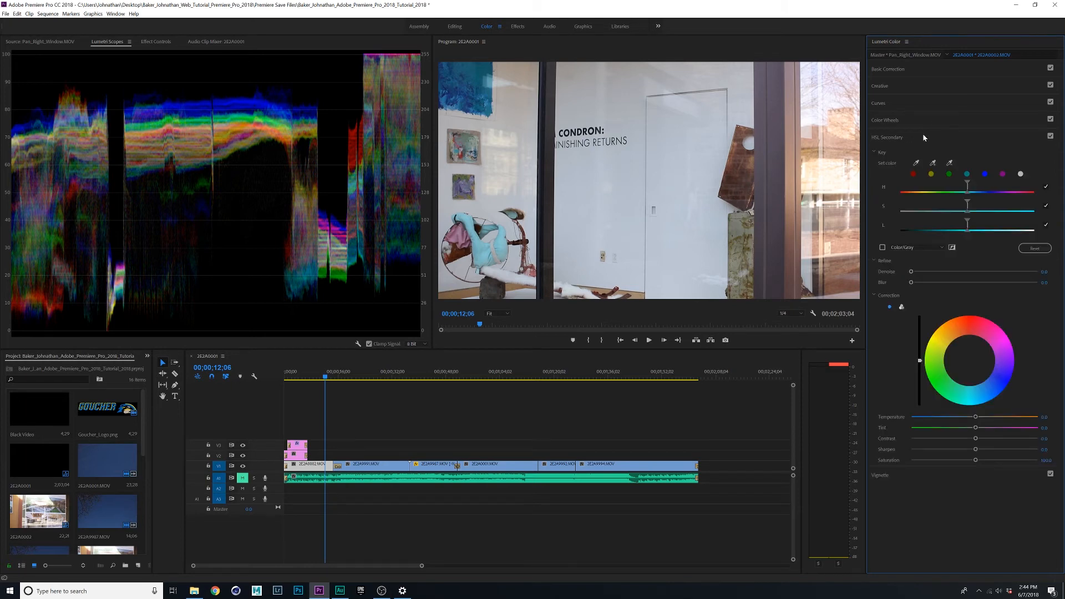
click(923, 136)
click(916, 149)
click(916, 149)
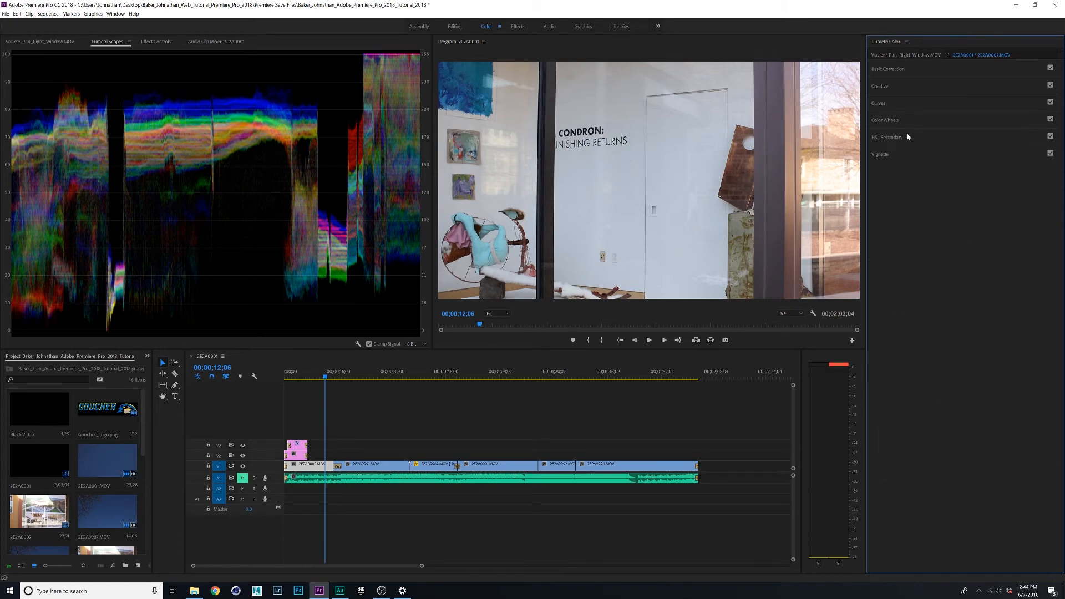
click(905, 103)
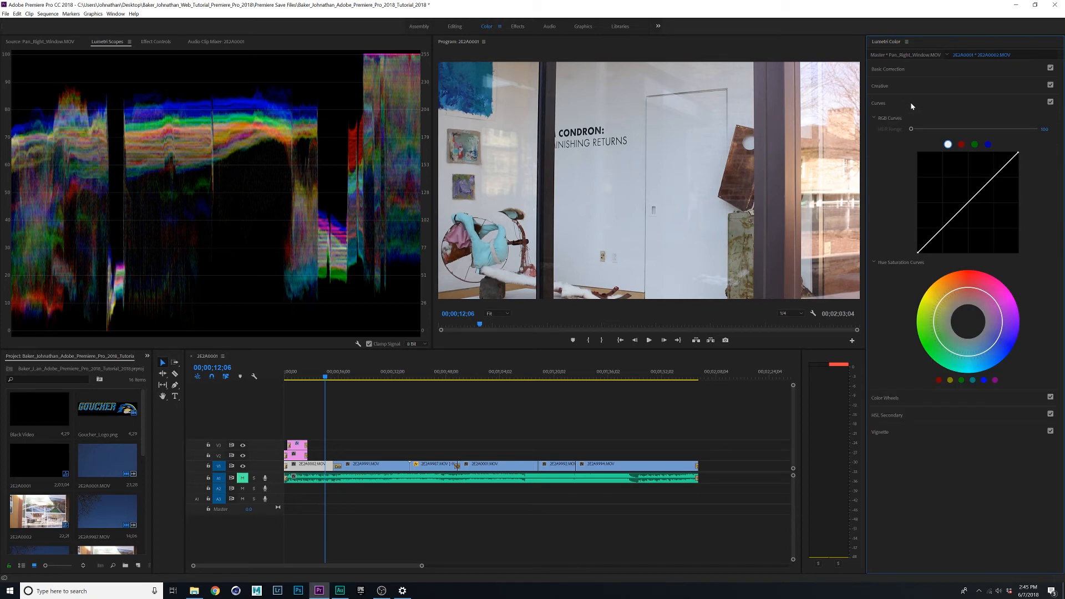
click(910, 102)
Expand the Basic Correction controls and review the Input LUT presets, leaving None selected
click(908, 70)
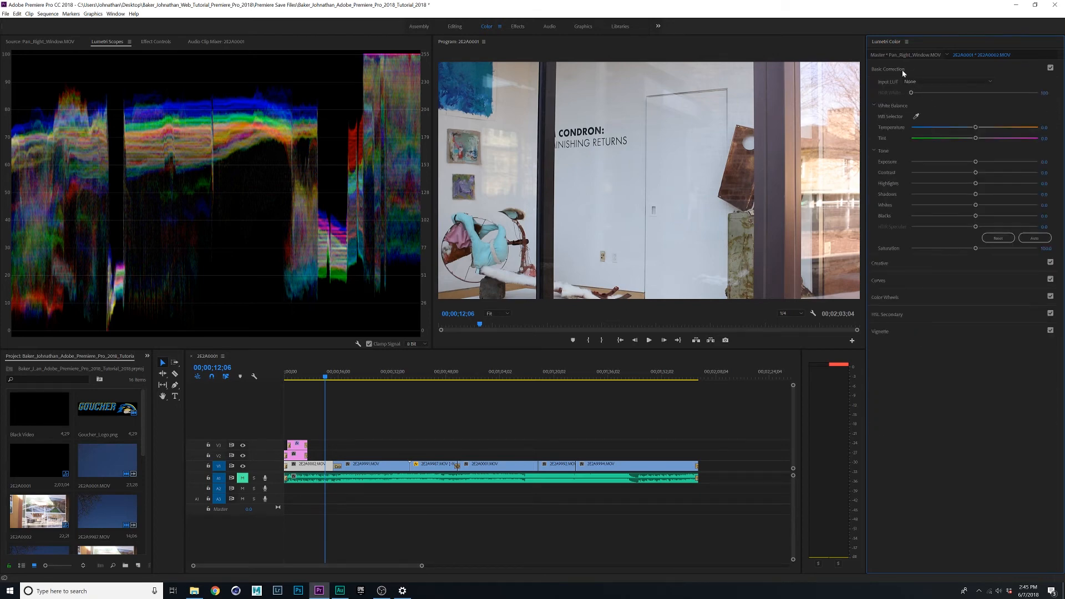
click(910, 82)
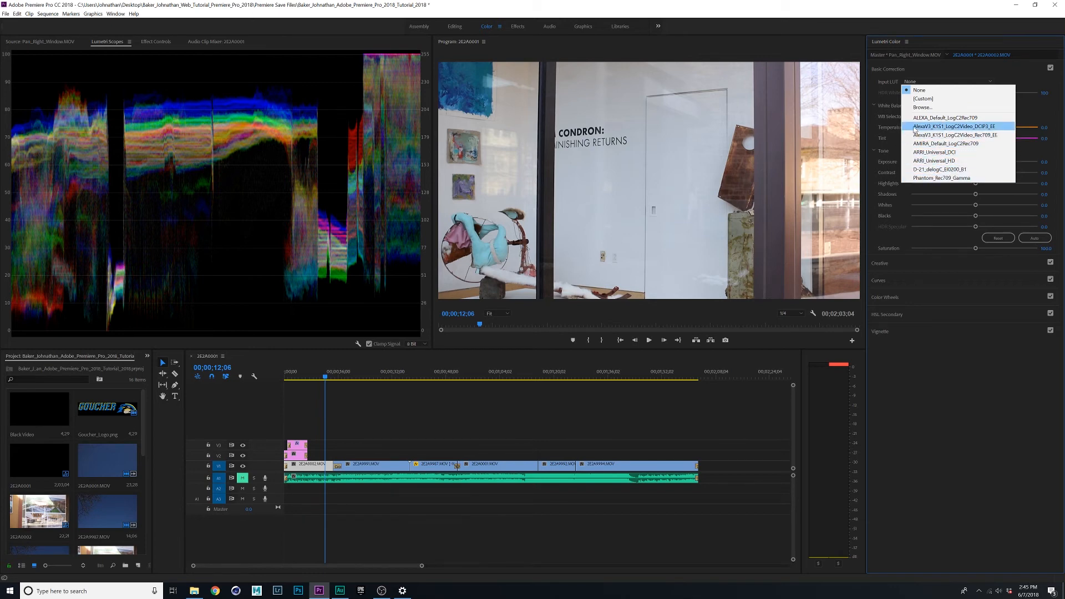
click(881, 100)
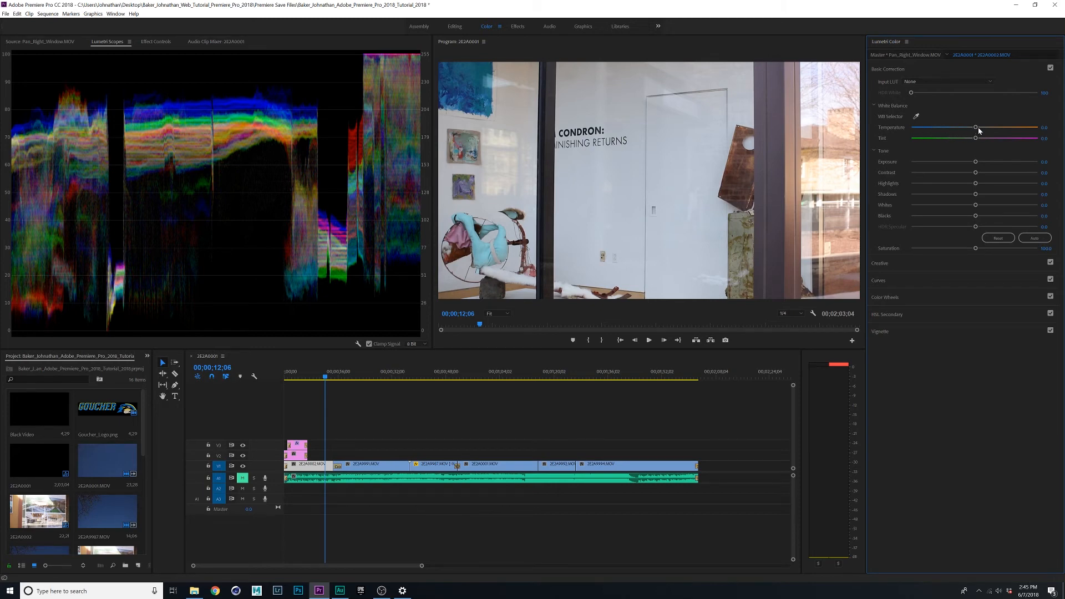
Try the first clip's white balance Temperature at its coolest and warmest extremes, and reset it to 0
drag(976, 127, 898, 142)
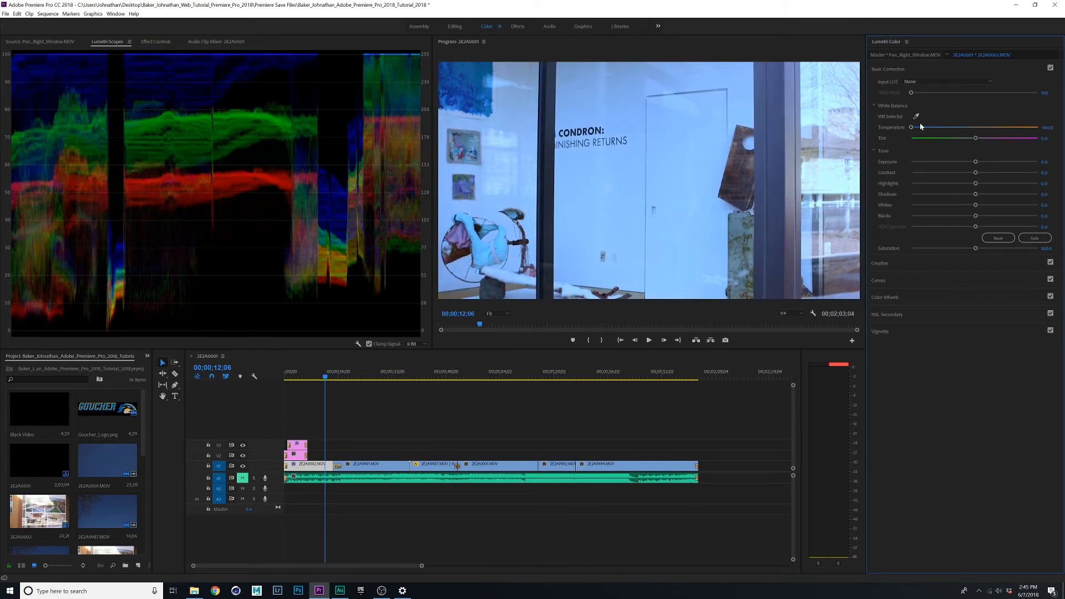
drag(920, 127, 1043, 127)
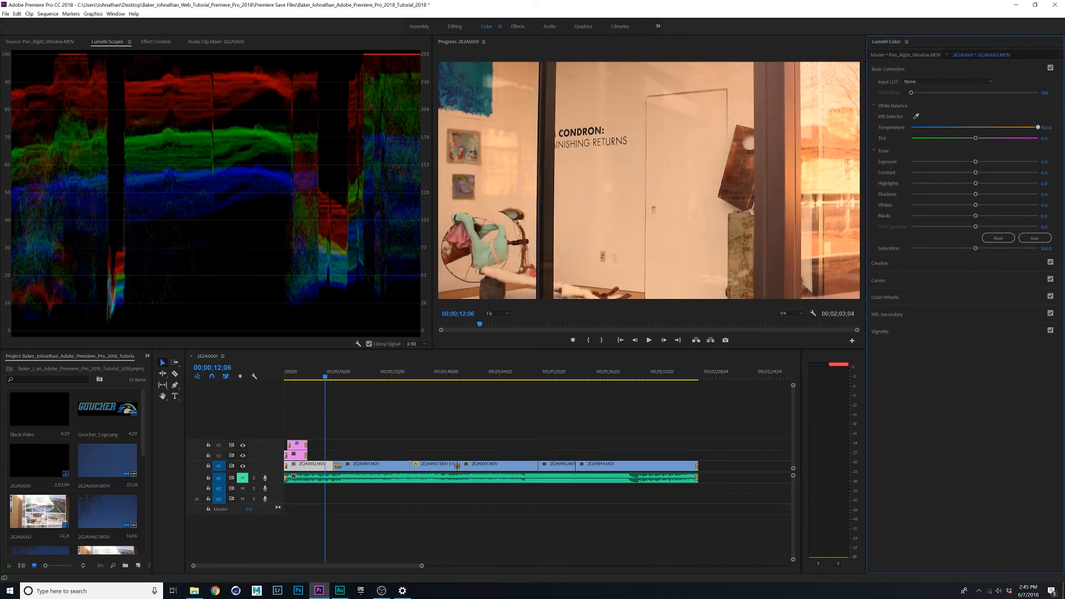
double_click(977, 127)
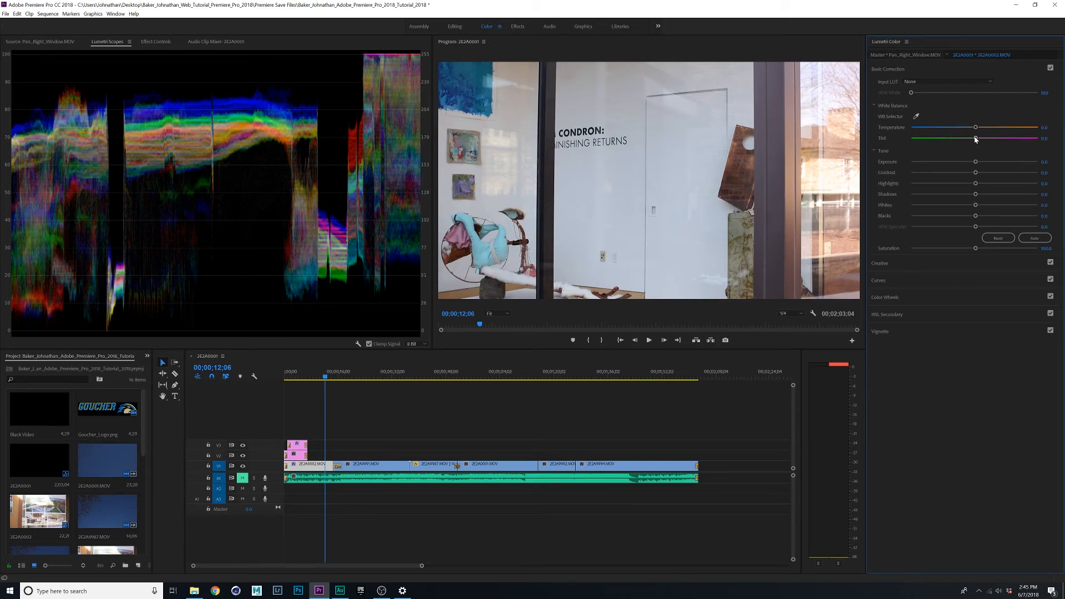
Try a greener Tint with cooler and warmer Temperature settings on the first clip, and reset both to 0
mouse_move(975, 137)
mouse_down()
mouse_move(952, 138)
mouse_move(1058, 136)
mouse_move(949, 128)
mouse_move(1002, 139)
mouse_move(959, 143)
mouse_up()
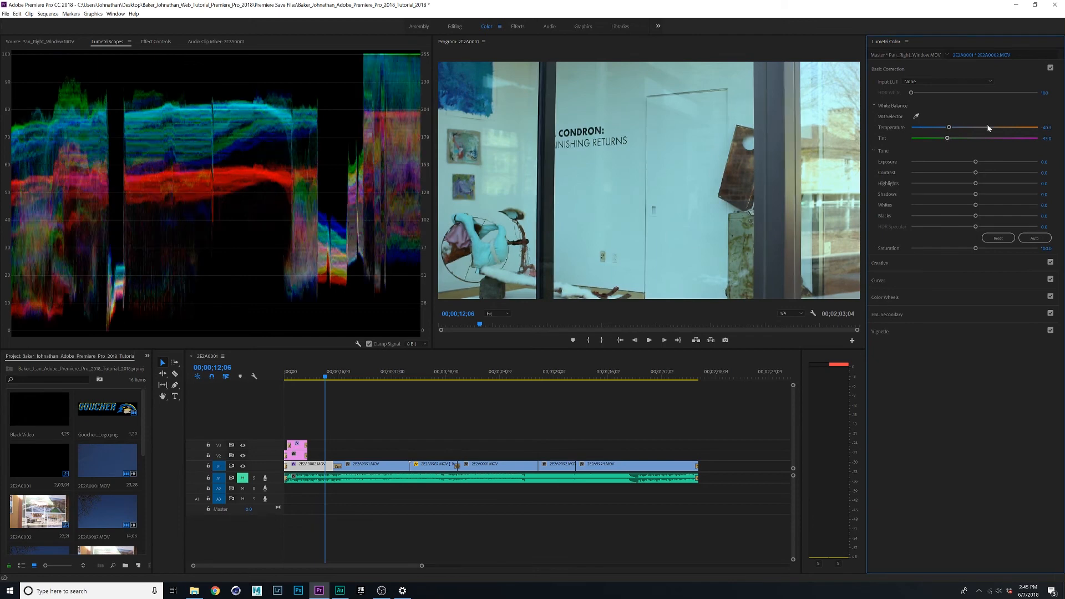
drag(949, 128, 995, 128)
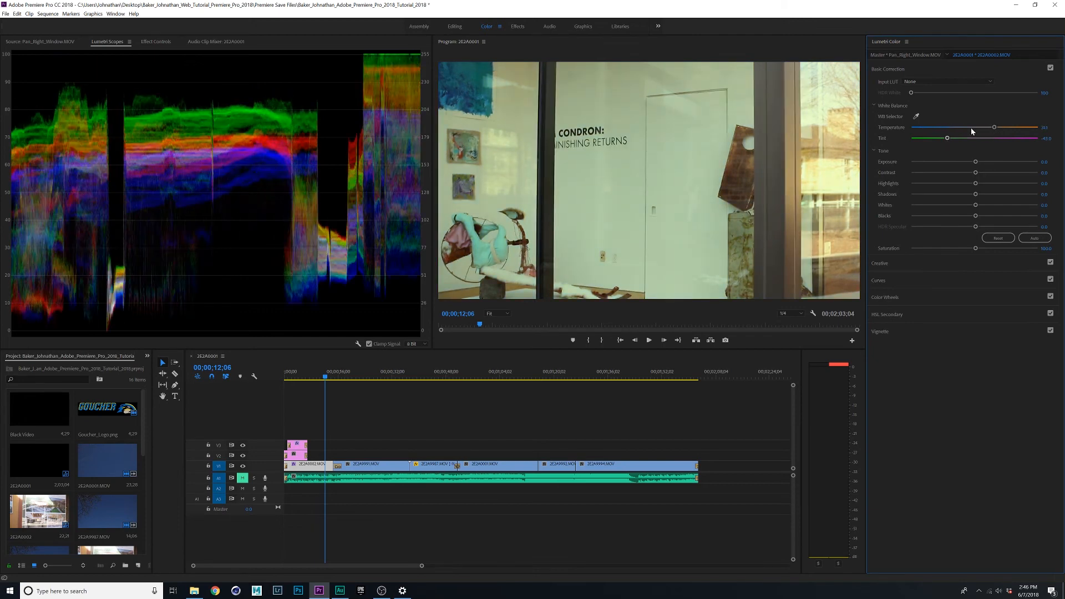
double_click(974, 127)
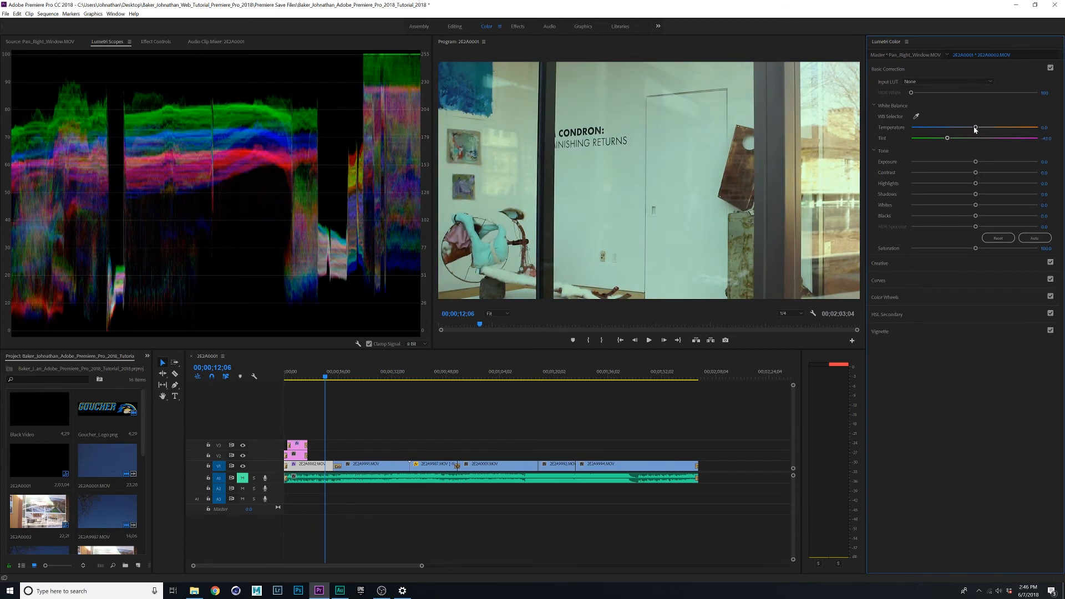
double_click(947, 139)
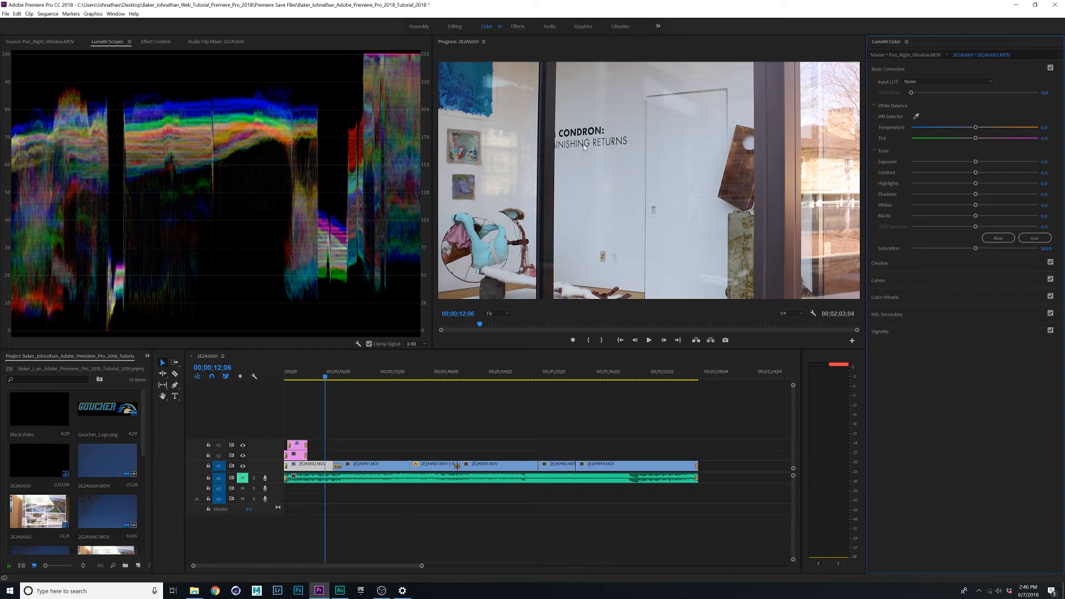
Scrub through the sequence to compare the clips' colors at 00;00;29;04 and 00;01;31;04, and return to 00;00;11;18
mouse_move(368, 378)
mouse_down()
mouse_move(433, 379)
mouse_move(383, 379)
mouse_up()
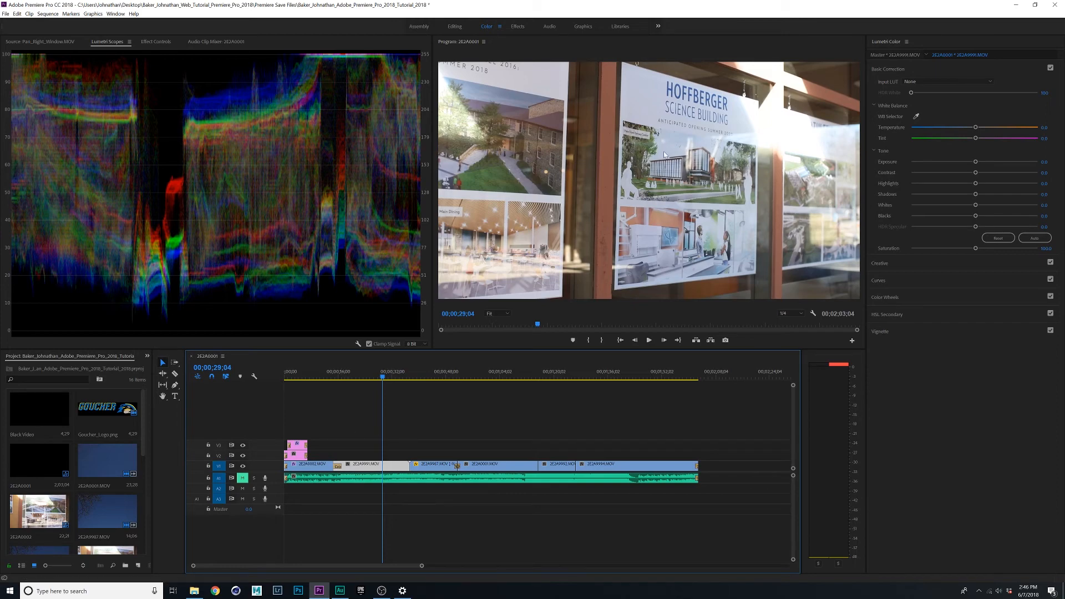
drag(447, 373, 592, 377)
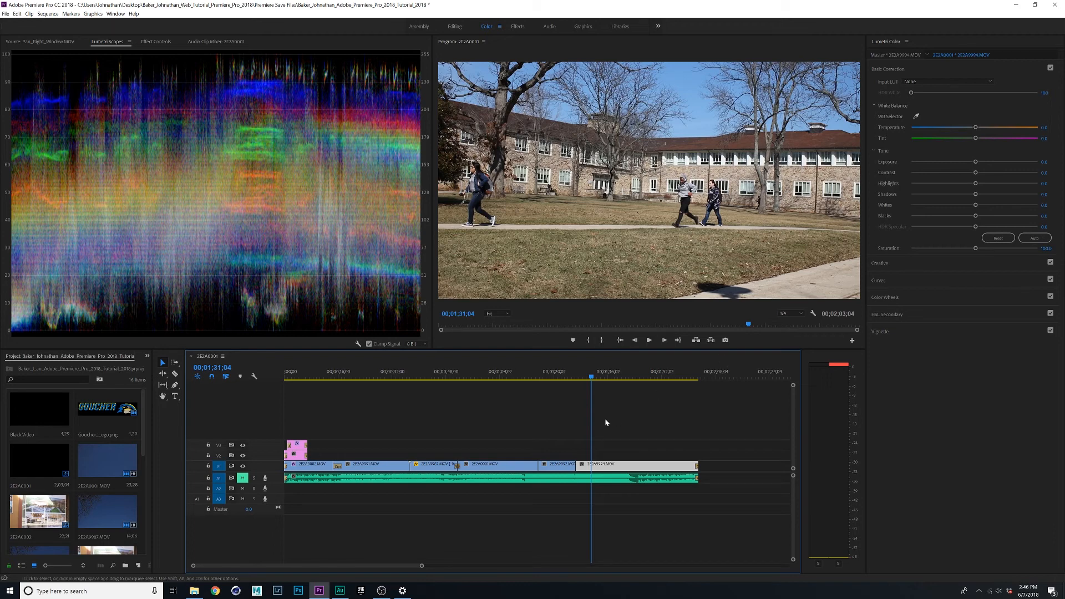
drag(554, 378, 324, 382)
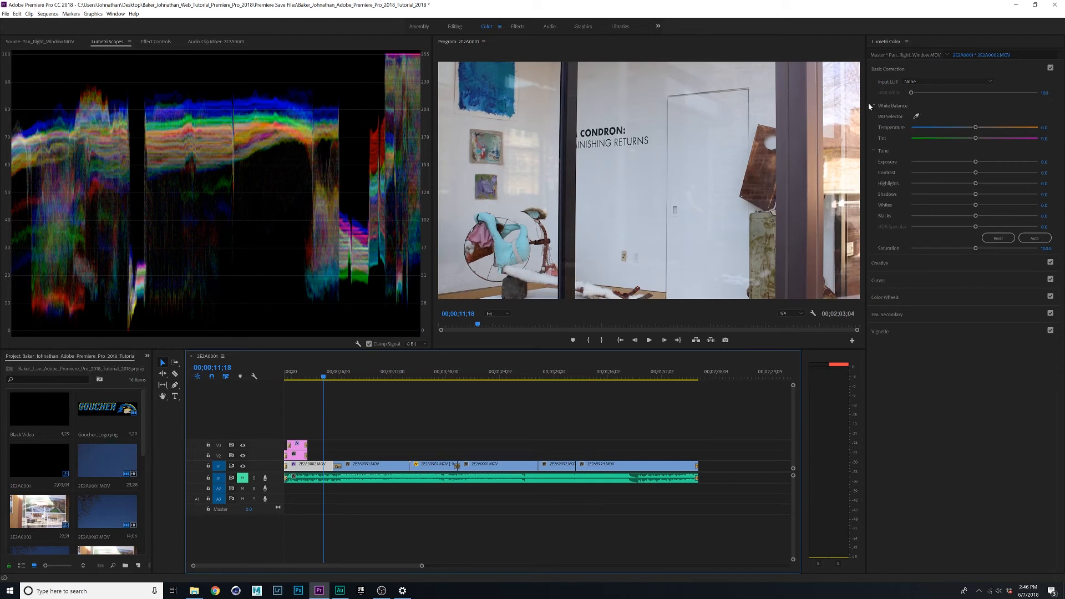
White-balance the first clip from its white wall with the WB Selector, undoing the first sample and sampling a slightly higher spot
click(918, 116)
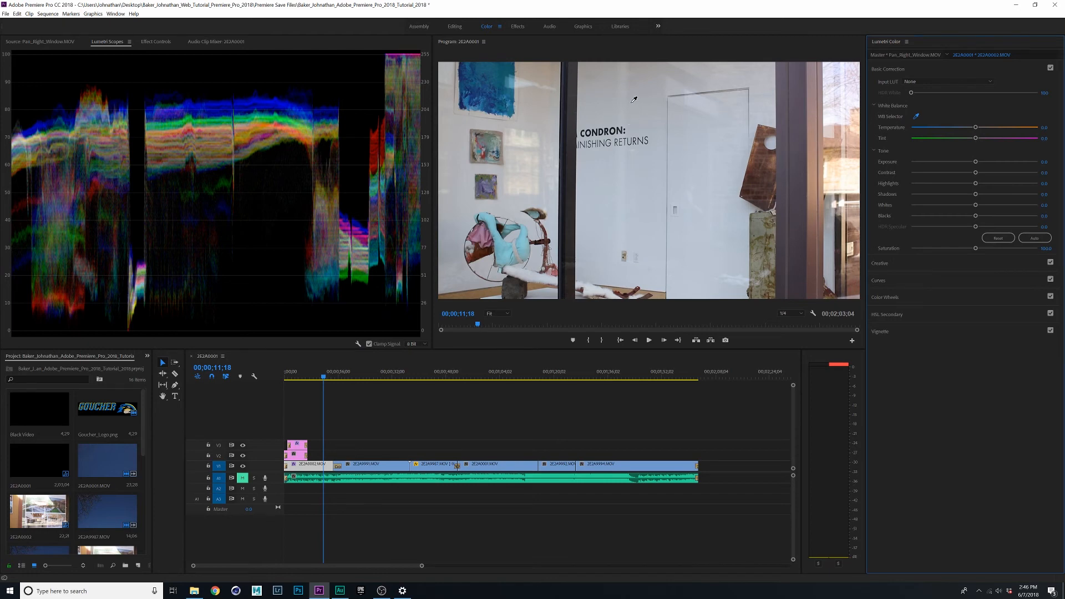
click(623, 103)
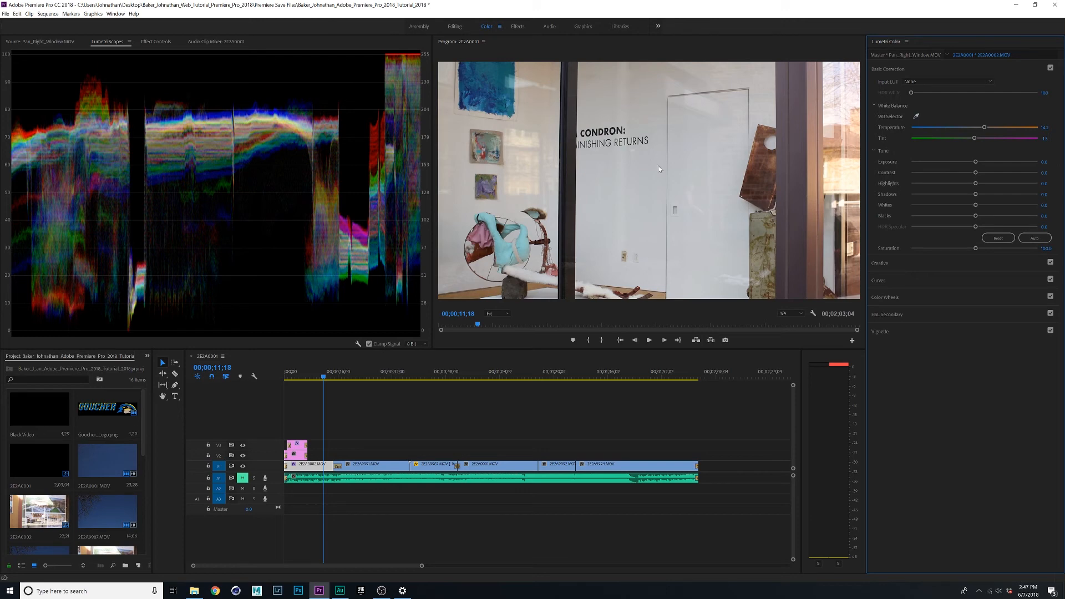
key(ctrl+z)
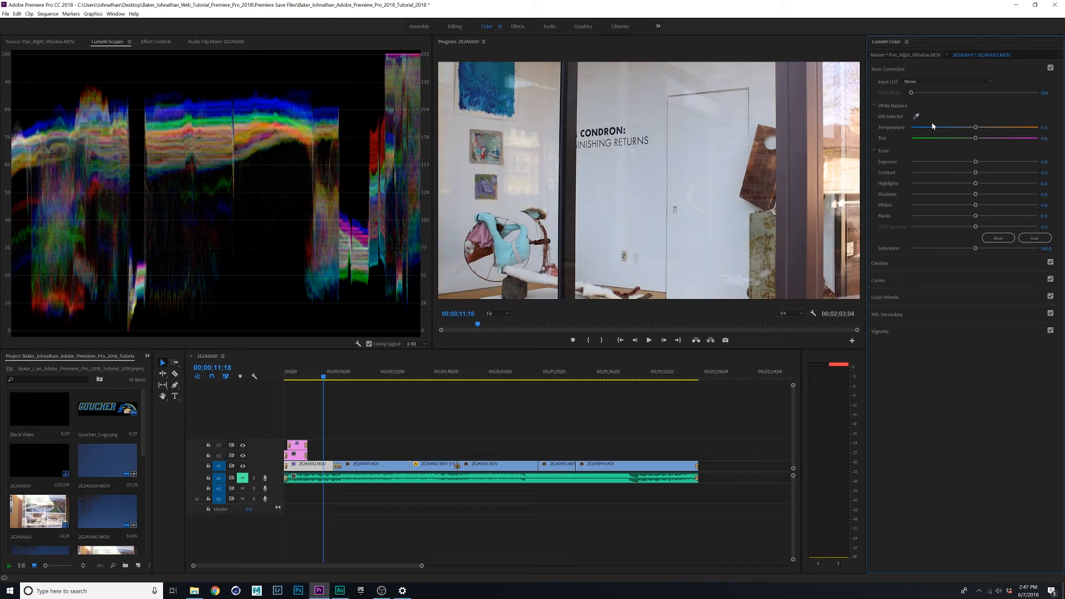
click(916, 115)
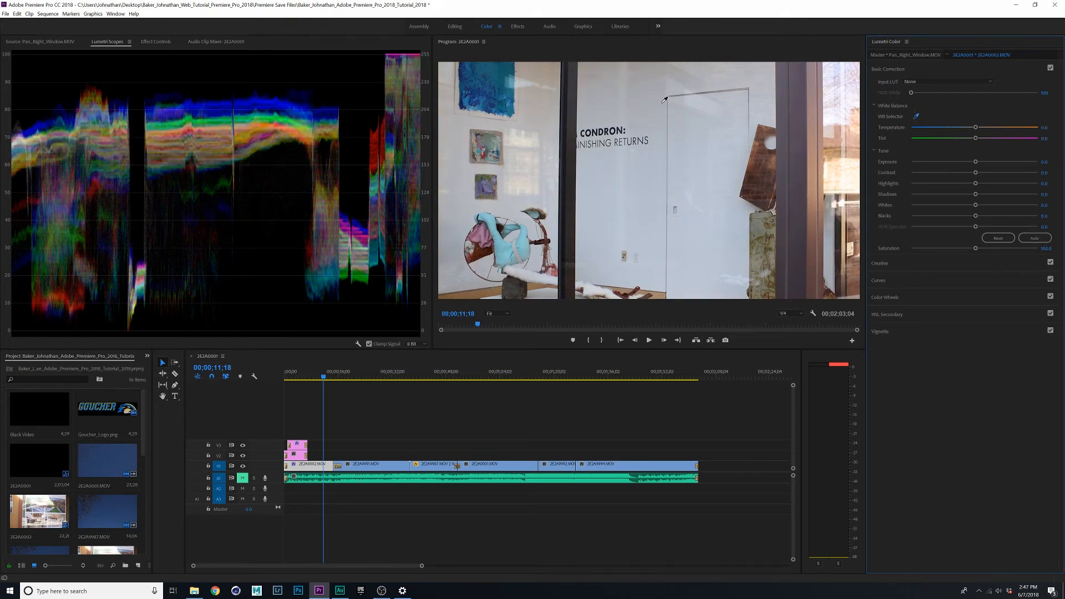
click(621, 92)
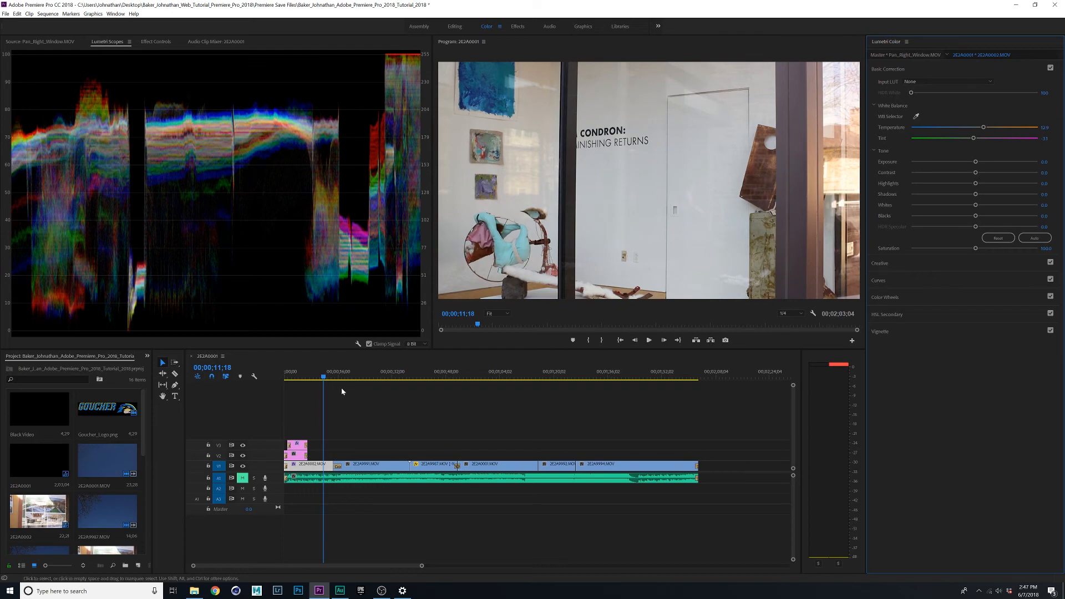
Try the WB Selector on the white Hoffberger poster in the clip at 00;00;32;25, and undo the white balance change
drag(330, 378, 396, 389)
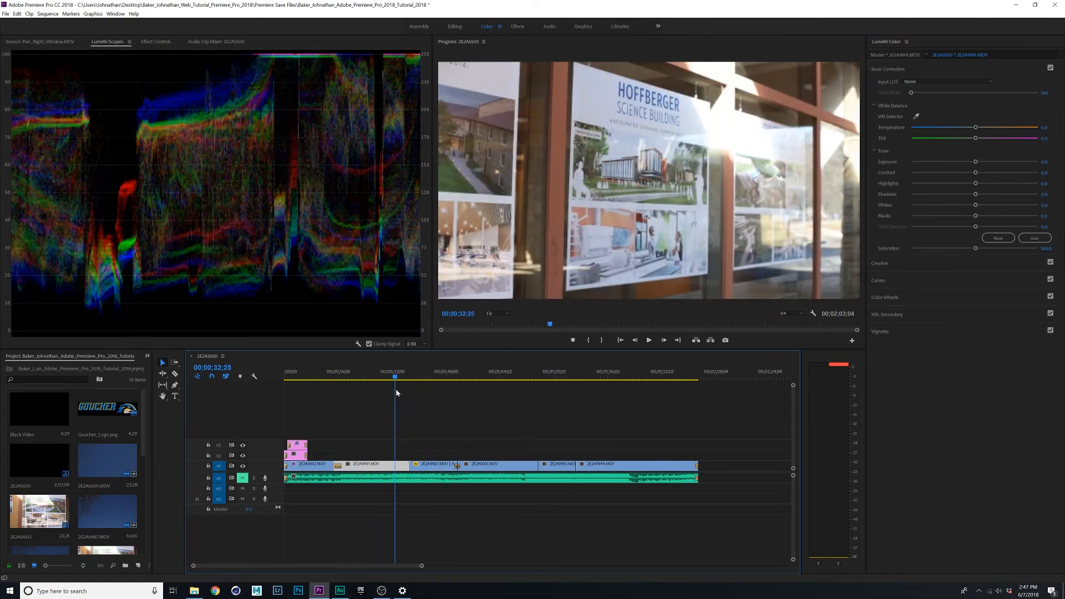
click(916, 116)
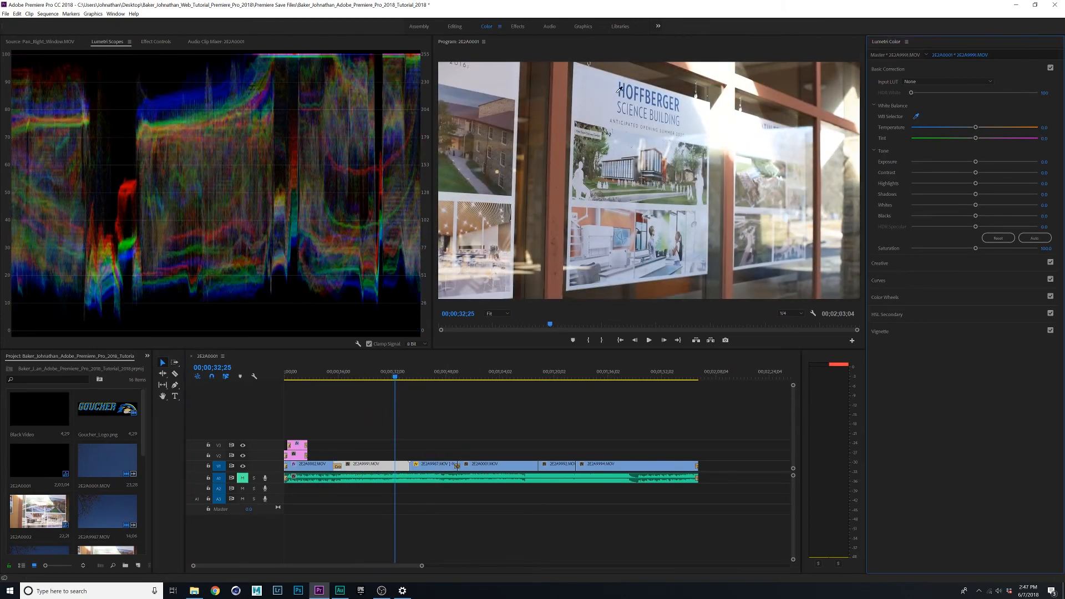
click(593, 101)
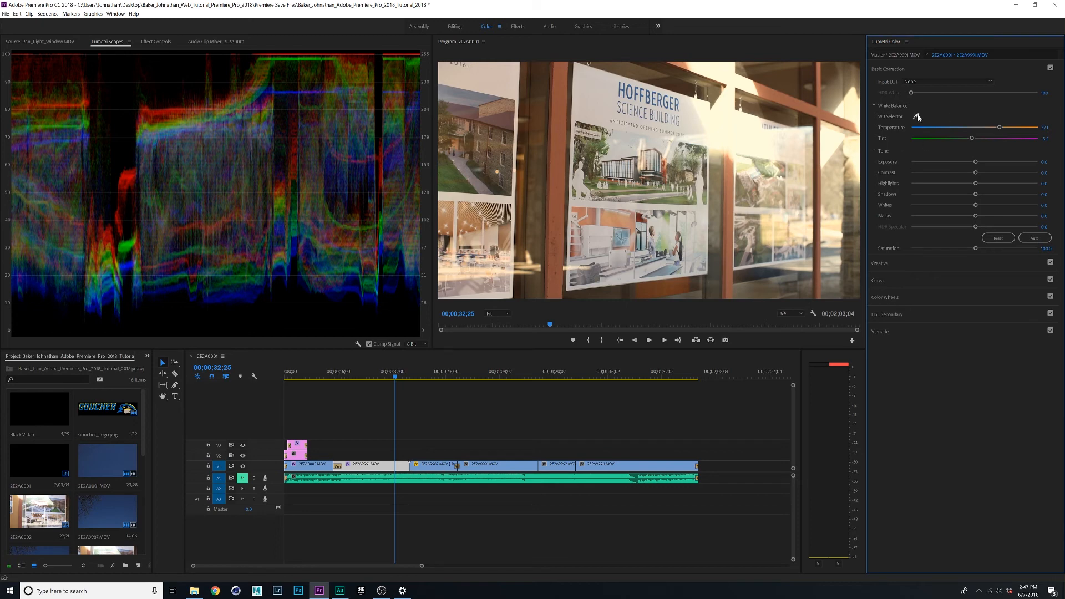
key(ctrl+z)
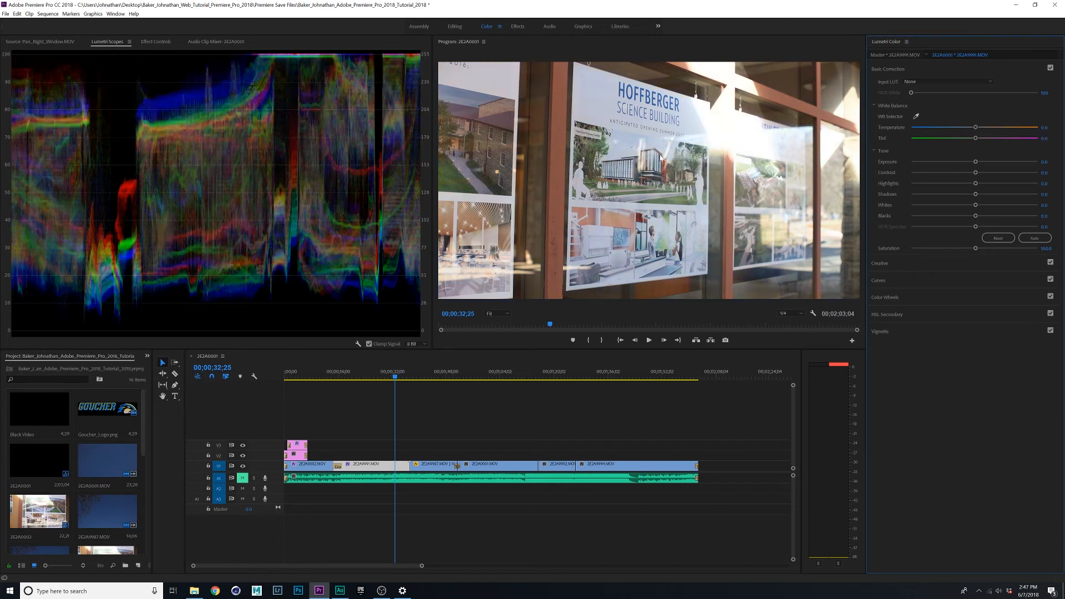
At 00;01;09;05 in the church clip, set Contrast to about 1.6, try Highlights at -100, and reset Highlights to 0
drag(435, 380, 516, 377)
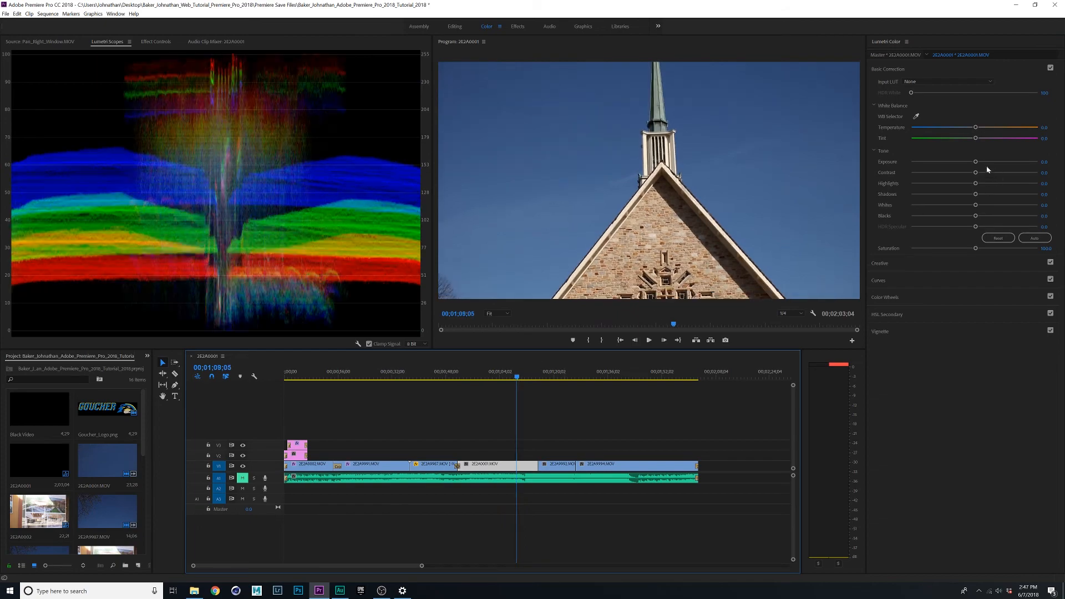
drag(976, 162, 901, 197)
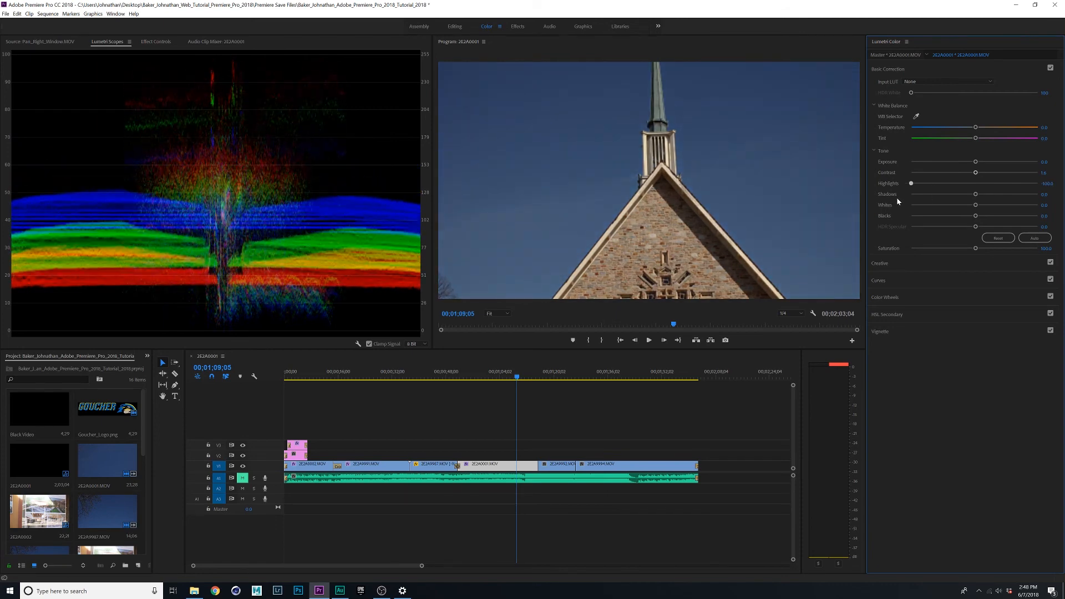
drag(912, 185, 974, 184)
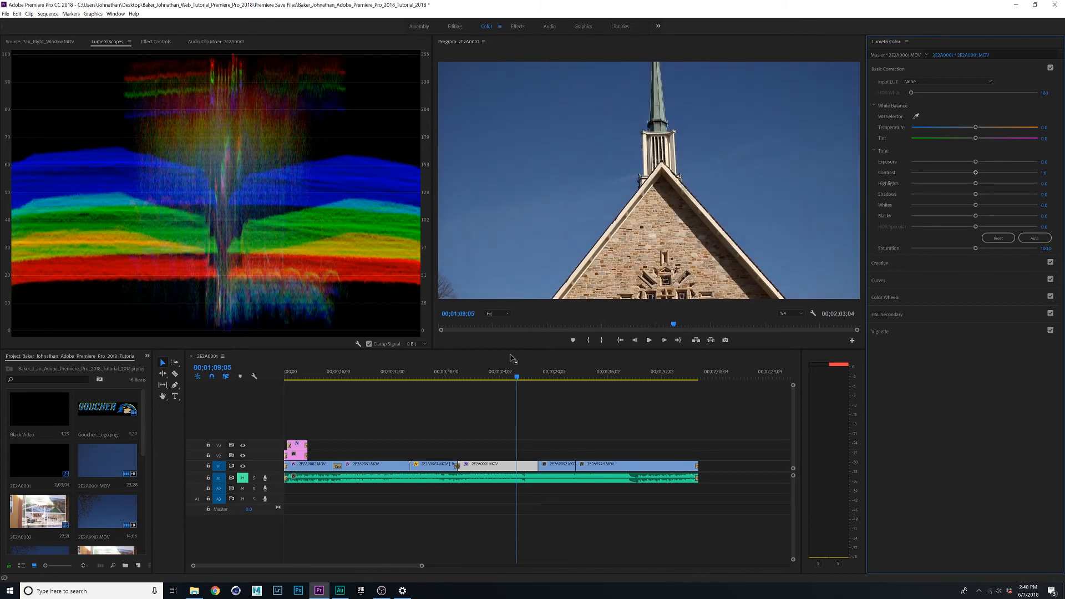
At 00;01;10;19 in the church clip, try Shadows at -100 and 100, and reset it to 0
click(522, 379)
drag(522, 378, 523, 378)
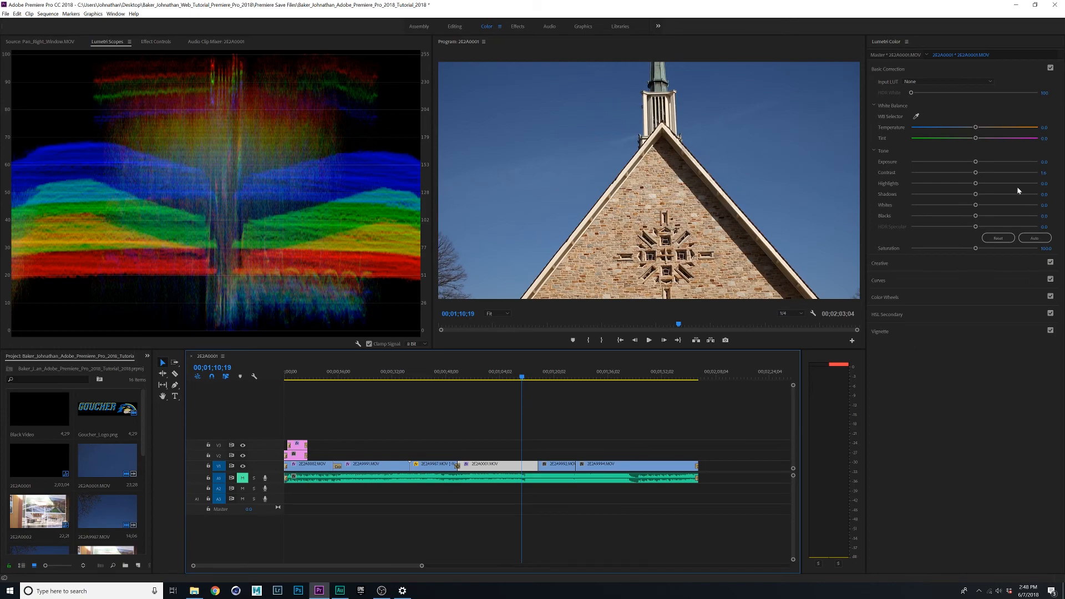
drag(976, 195, 911, 195)
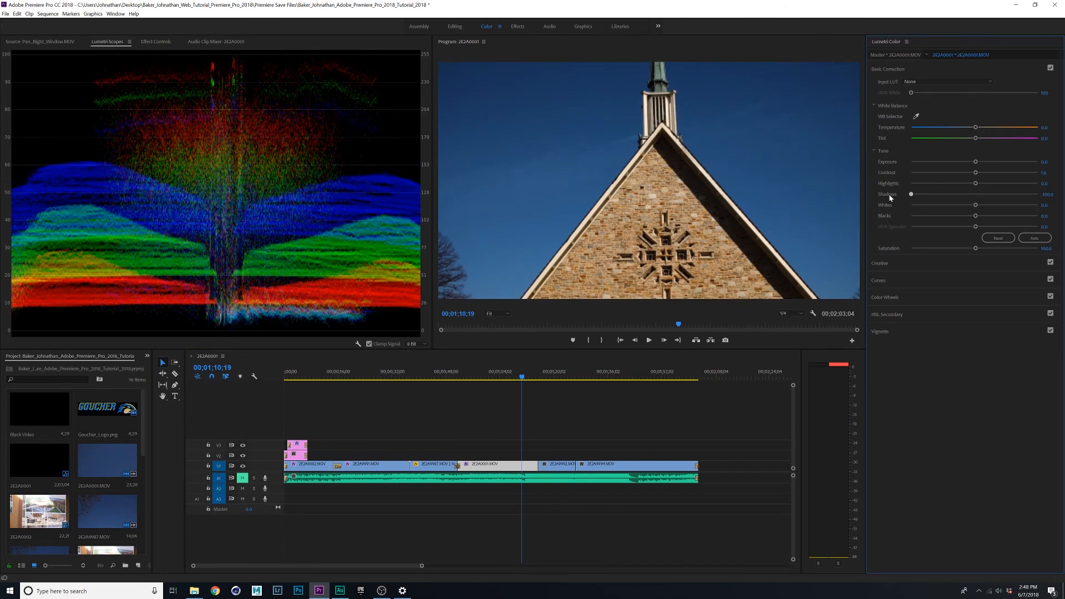
drag(911, 194, 1038, 194)
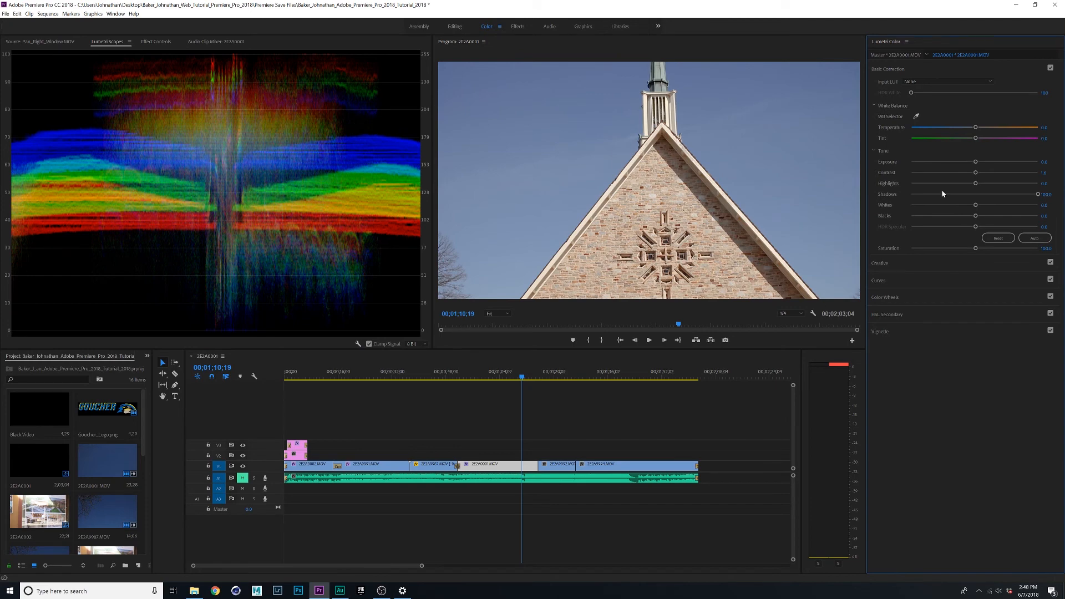
double_click(1039, 194)
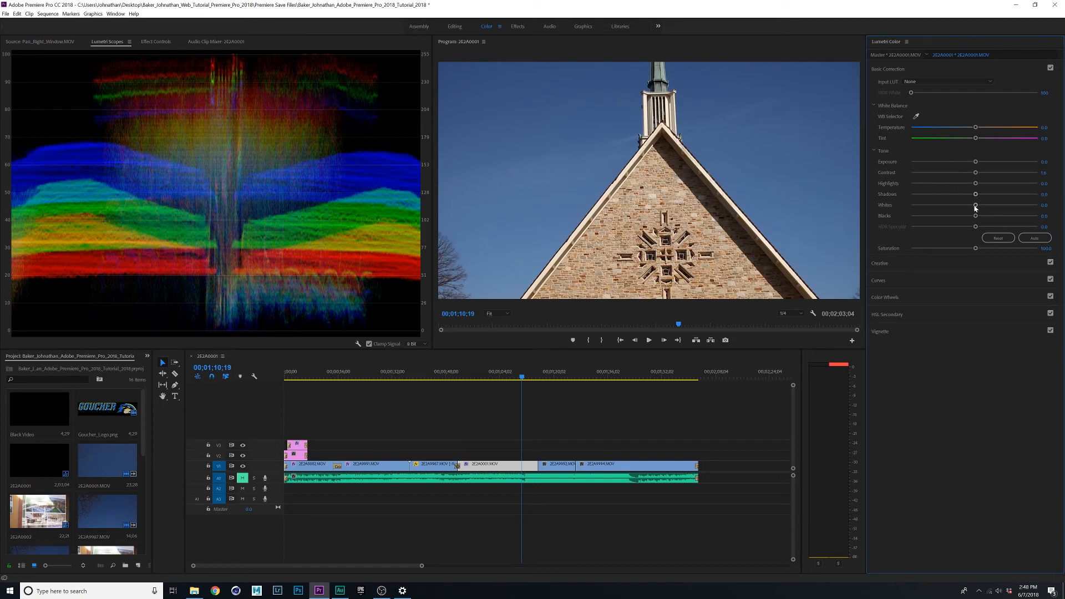
Try the church clip's Whites, darker Blacks and a Saturation of 200, and reset Blacks to 0 and Saturation to 100
mouse_move(974, 206)
mouse_down()
mouse_move(906, 209)
mouse_move(1019, 212)
mouse_move(975, 206)
mouse_move(966, 217)
mouse_move(882, 219)
mouse_move(1038, 216)
mouse_move(932, 219)
mouse_move(973, 221)
mouse_up()
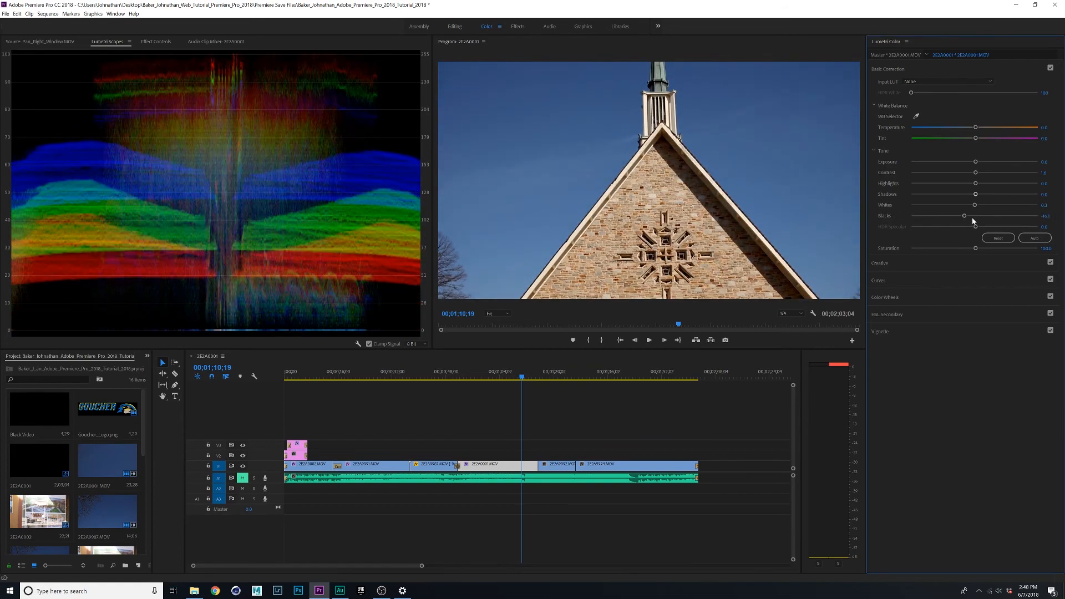
double_click(964, 216)
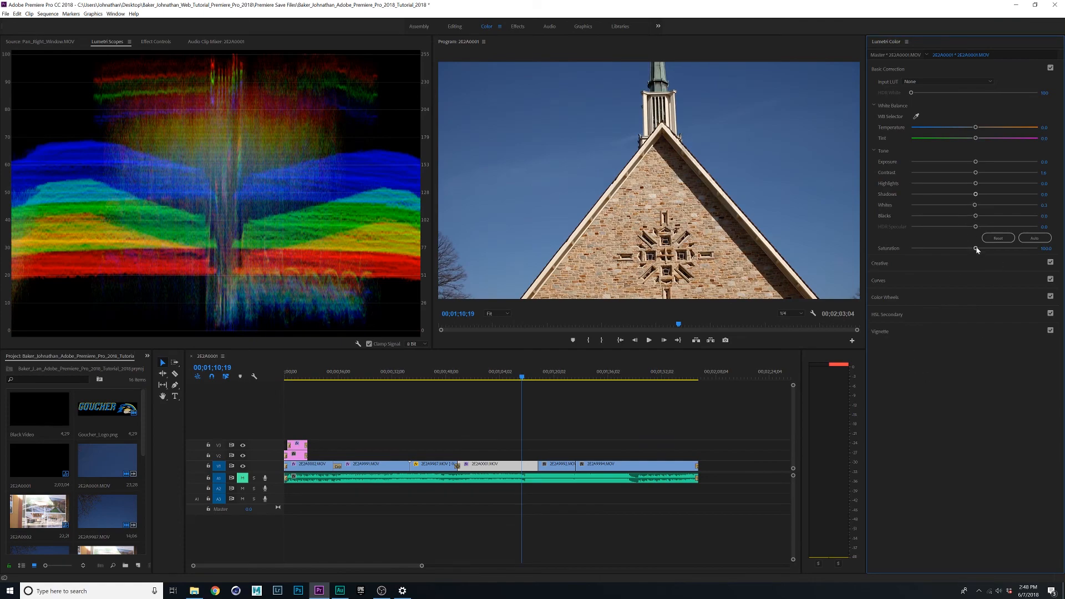
drag(975, 250, 1038, 248)
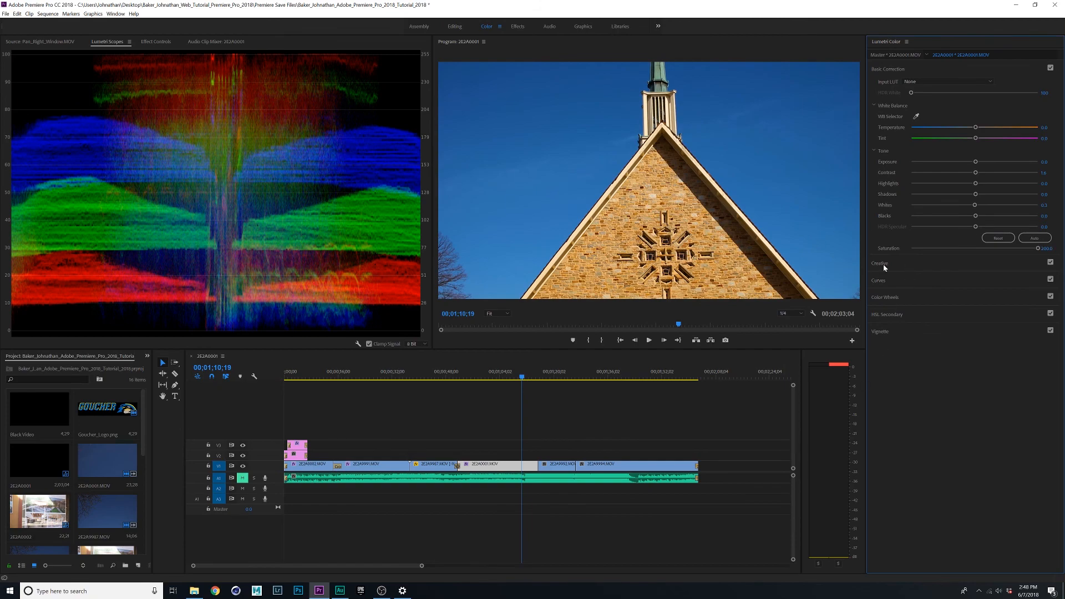
double_click(981, 253)
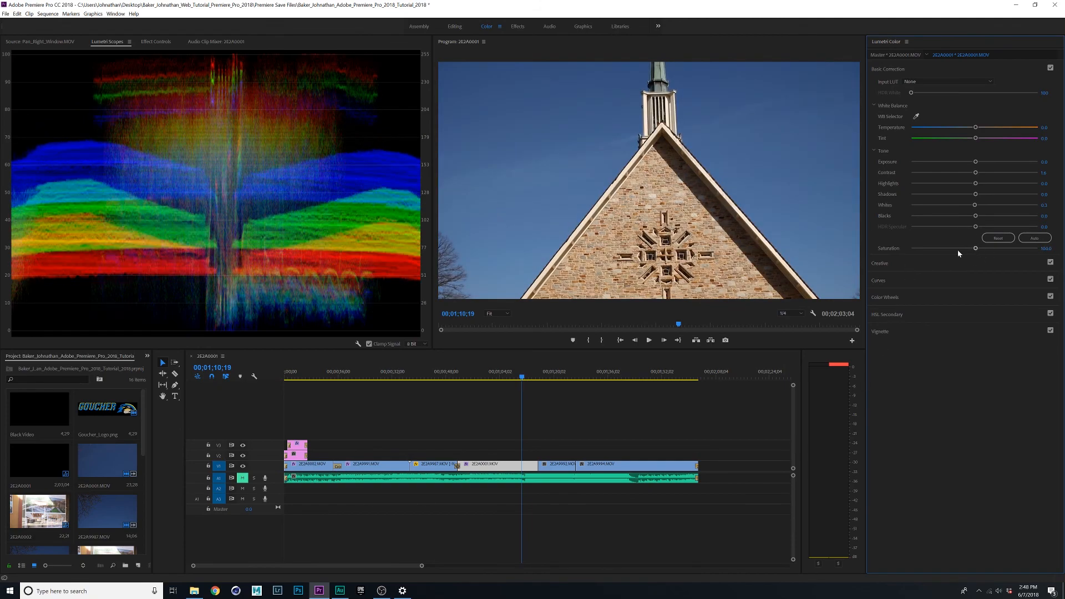
Scrub through the sign clip at 00;01;22;22 and on towards the end of the sequence to examine the remaining clips' colors
drag(481, 381, 563, 408)
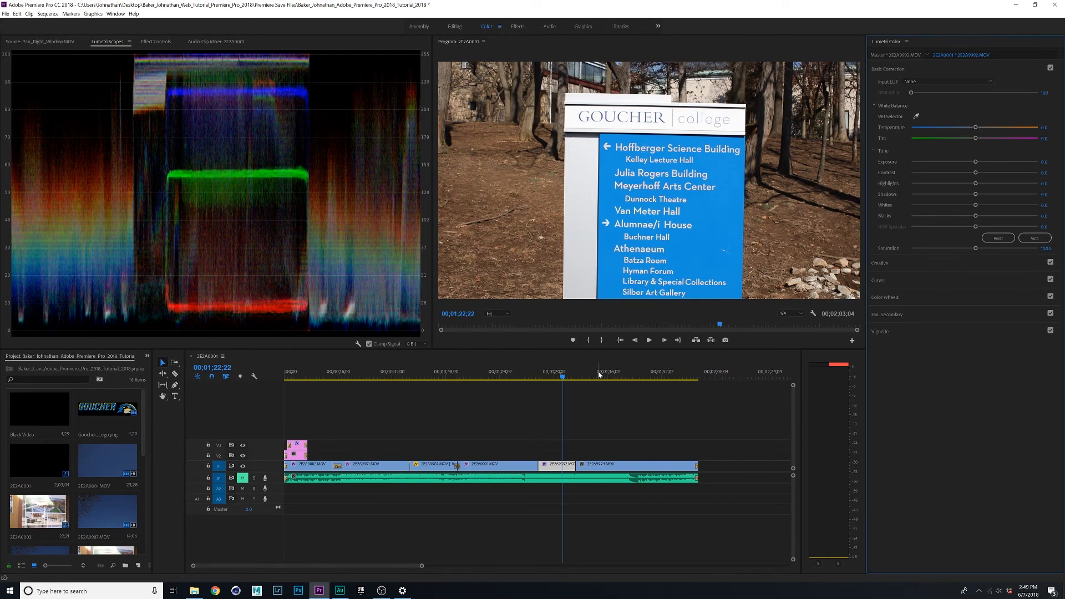
drag(571, 393, 692, 387)
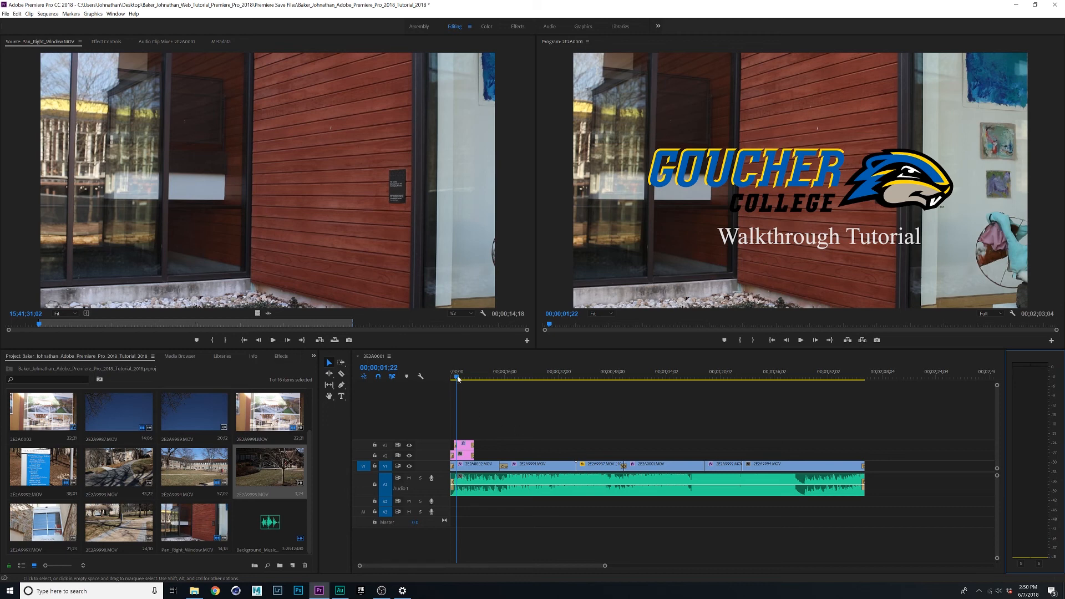
Play the sequence from its start to 00;00;20;11 to check the audio levels, and clear the meters' clipping indicators
drag(459, 379, 452, 378)
key(space)
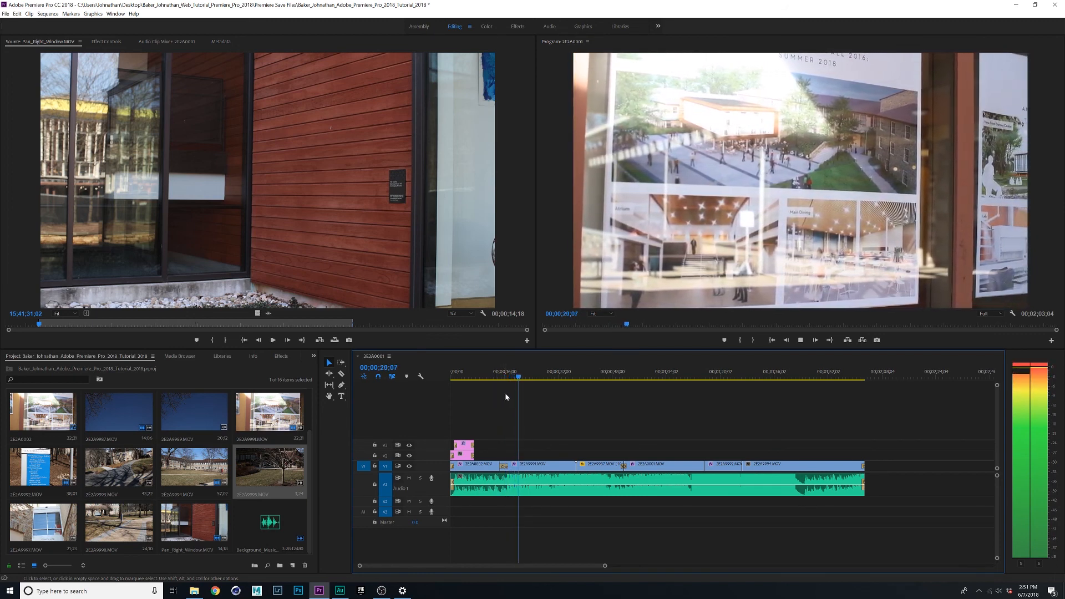
key(space)
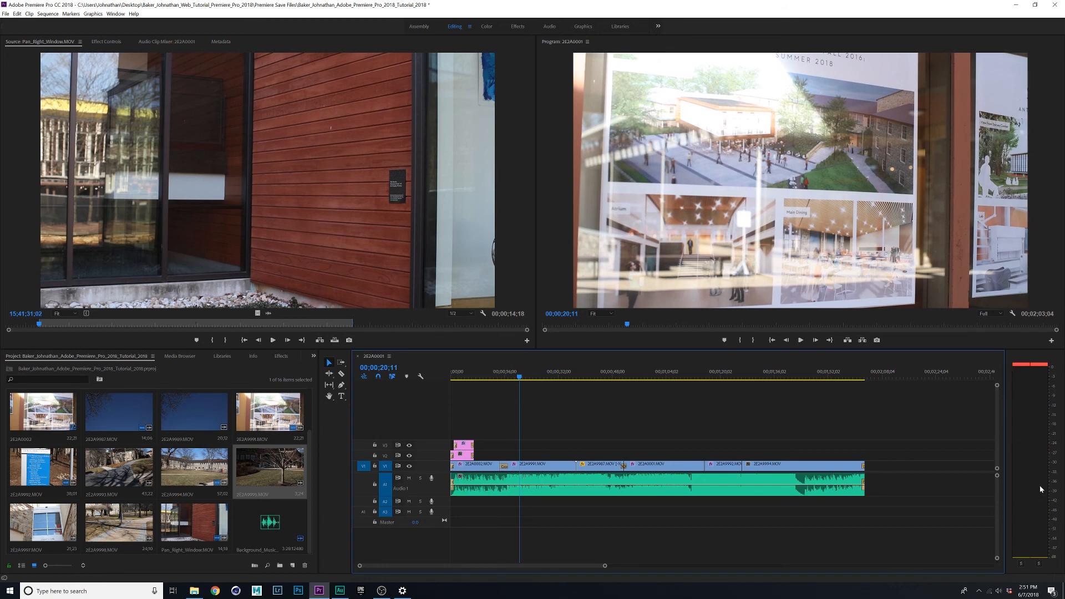
click(1023, 365)
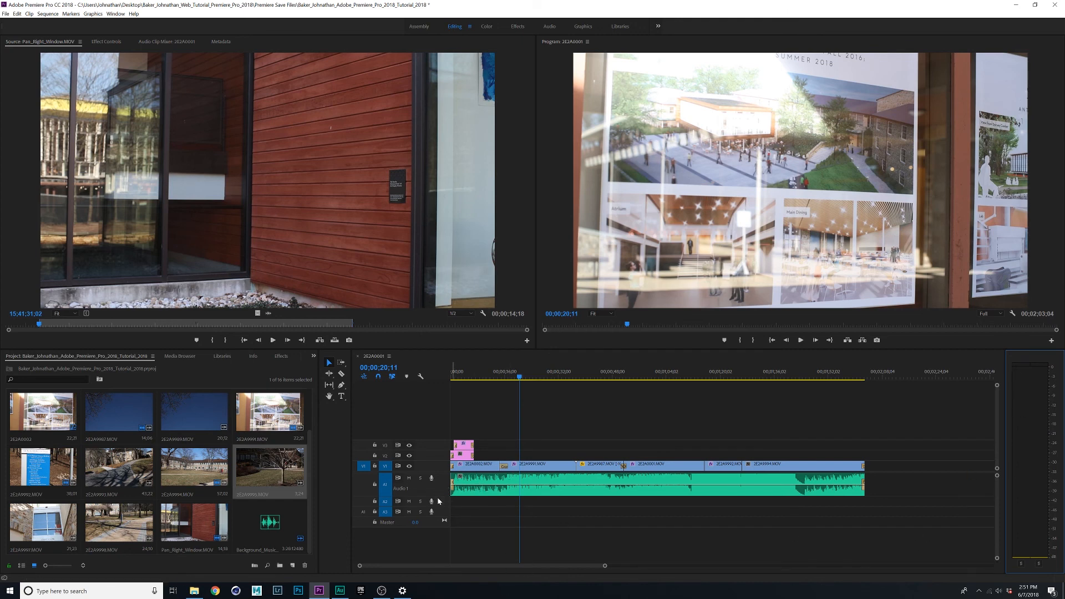
Enlarge the Audio 1 track, adjust the background music clip's volume line, and play a moment of the sequence to check it
drag(439, 496, 440, 488)
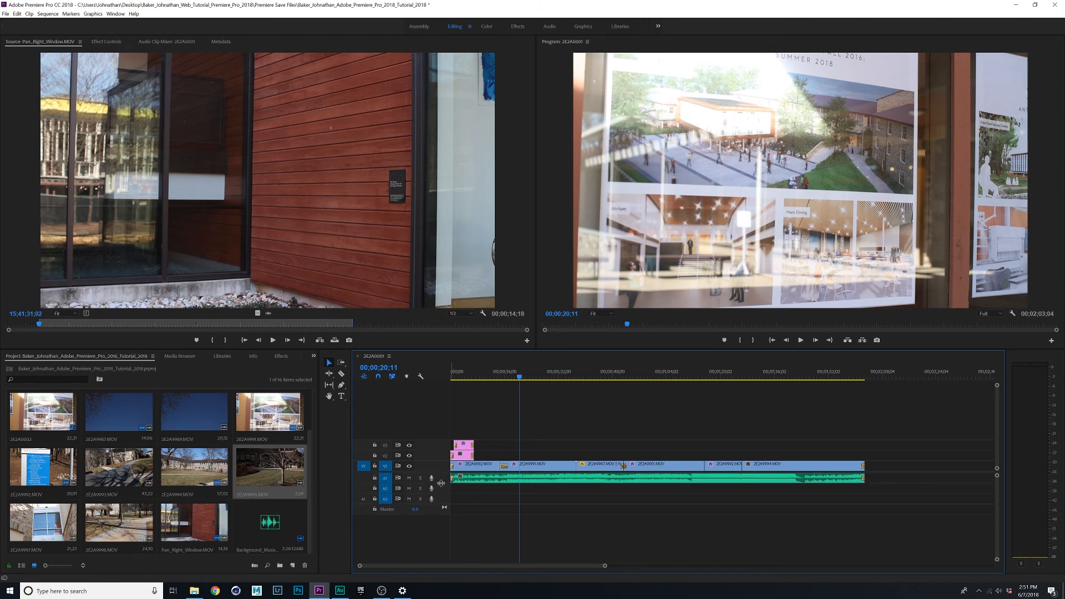
drag(440, 483, 436, 502)
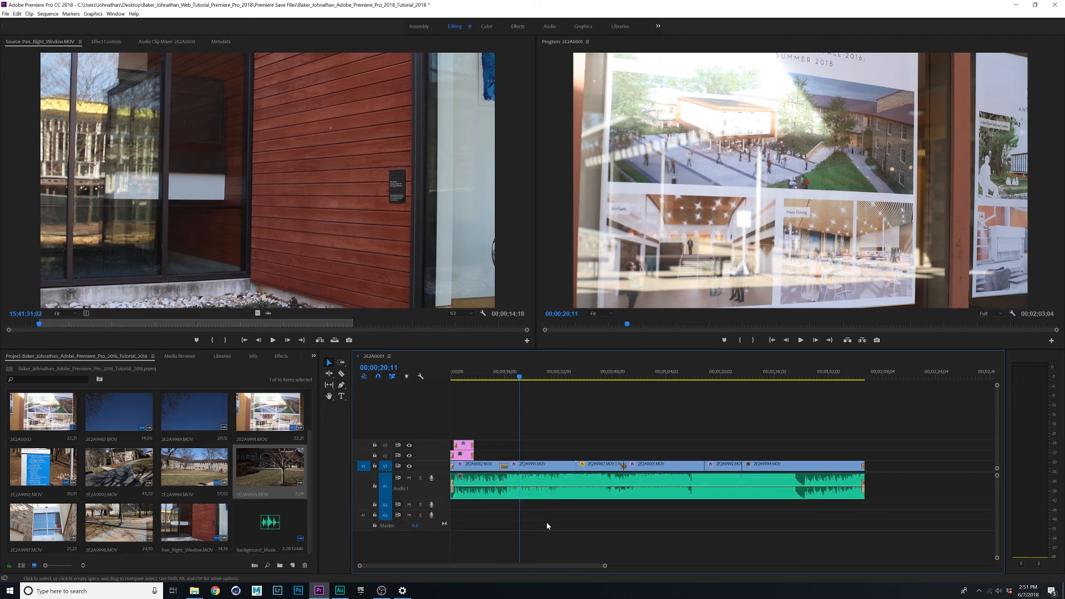
drag(604, 566, 526, 566)
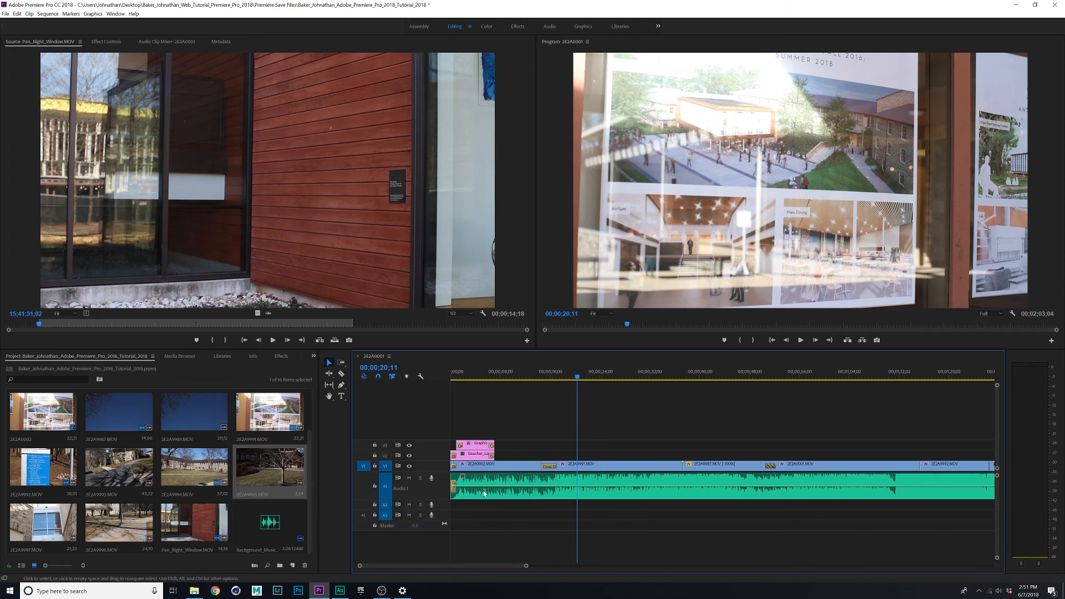
drag(497, 491, 517, 478)
key(space)
key(space)
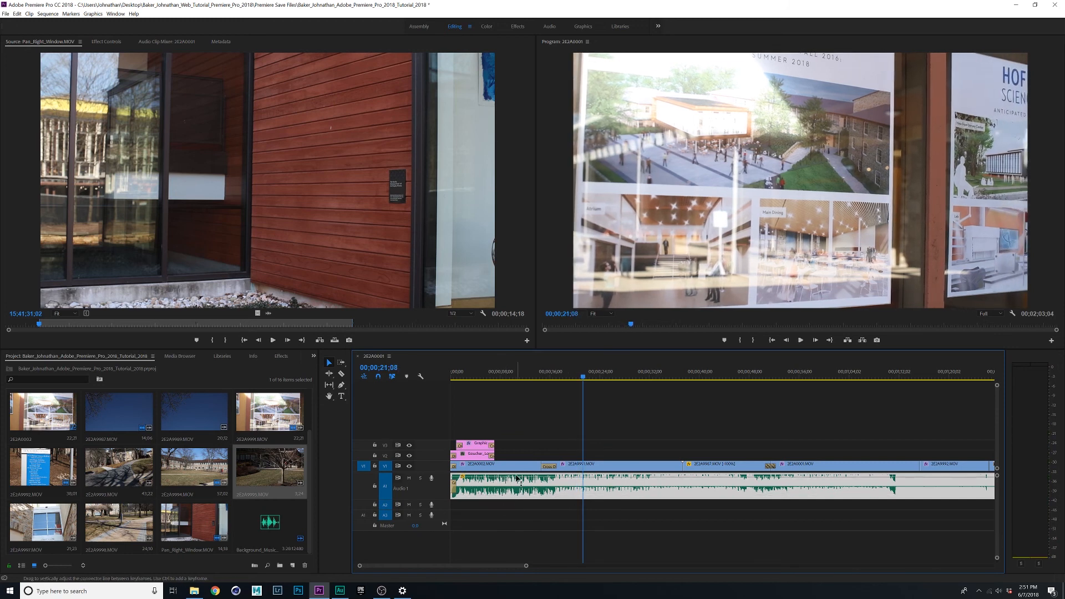
key(space)
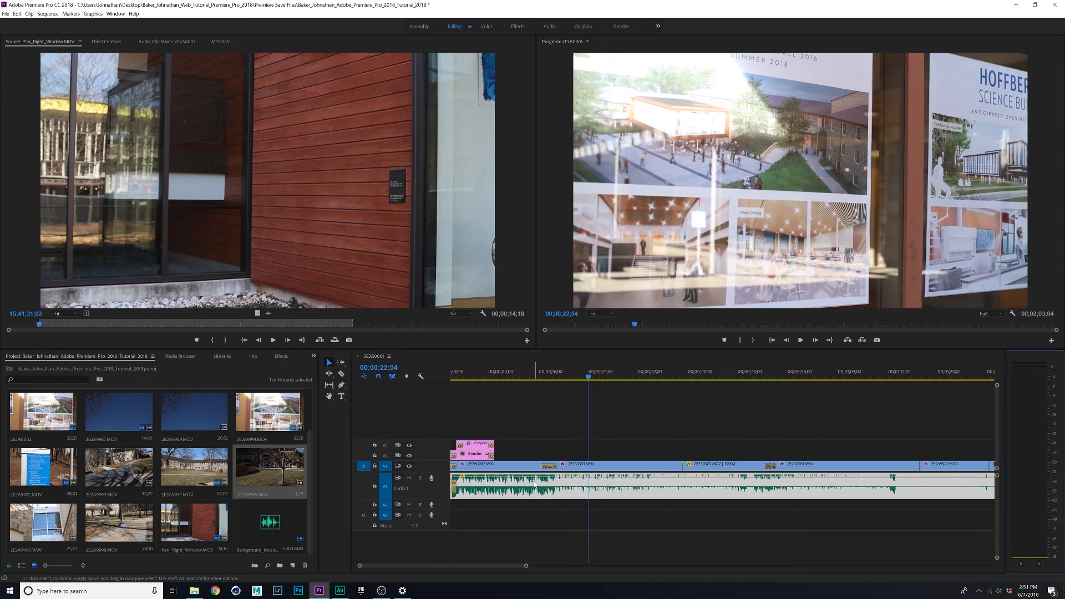
Lower the background music's volume line, check playback up to 00;00;26;21 and again up to 00;01;15;11, and deselect the clip
drag(536, 478, 536, 492)
key(space)
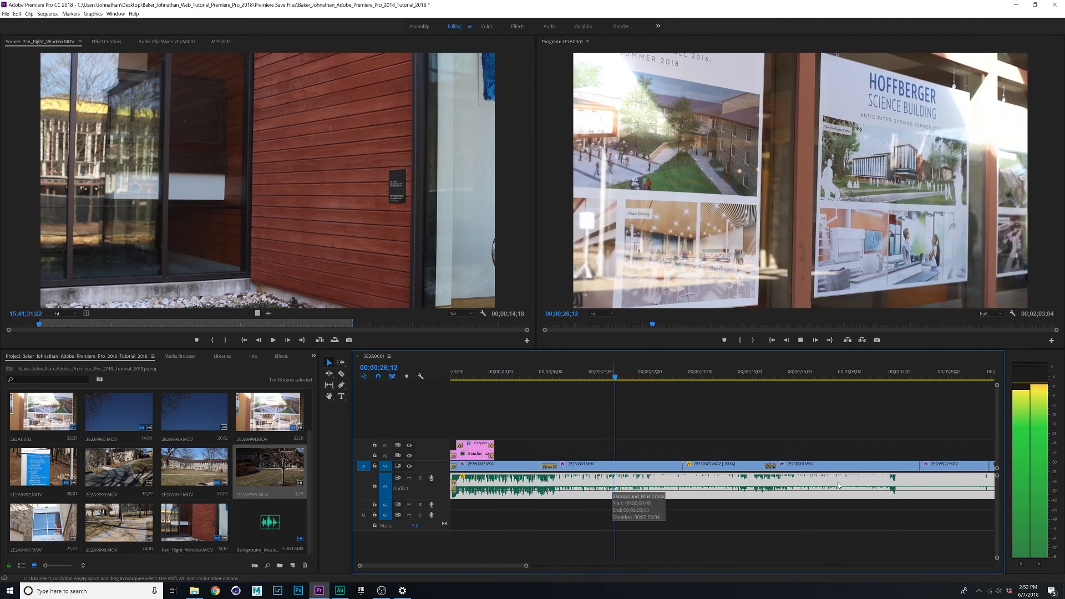
key(space)
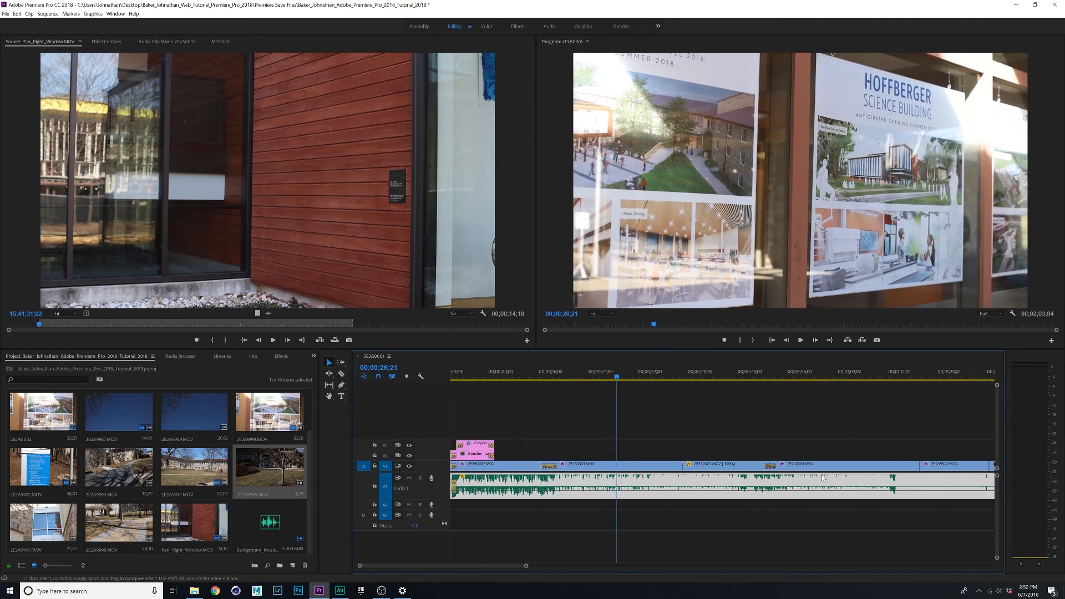
click(905, 380)
key(space)
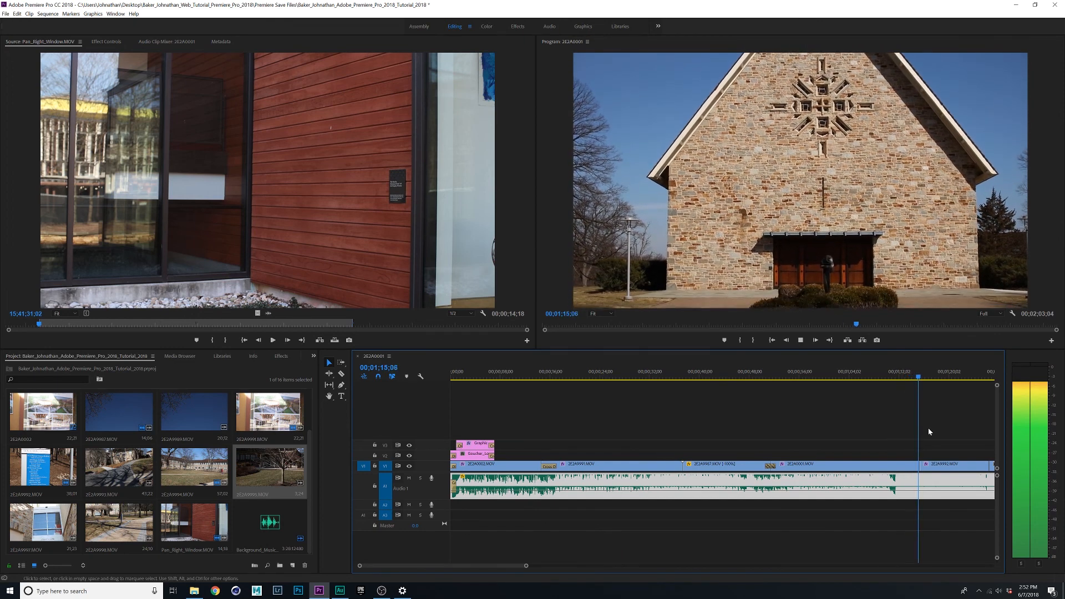
key(space)
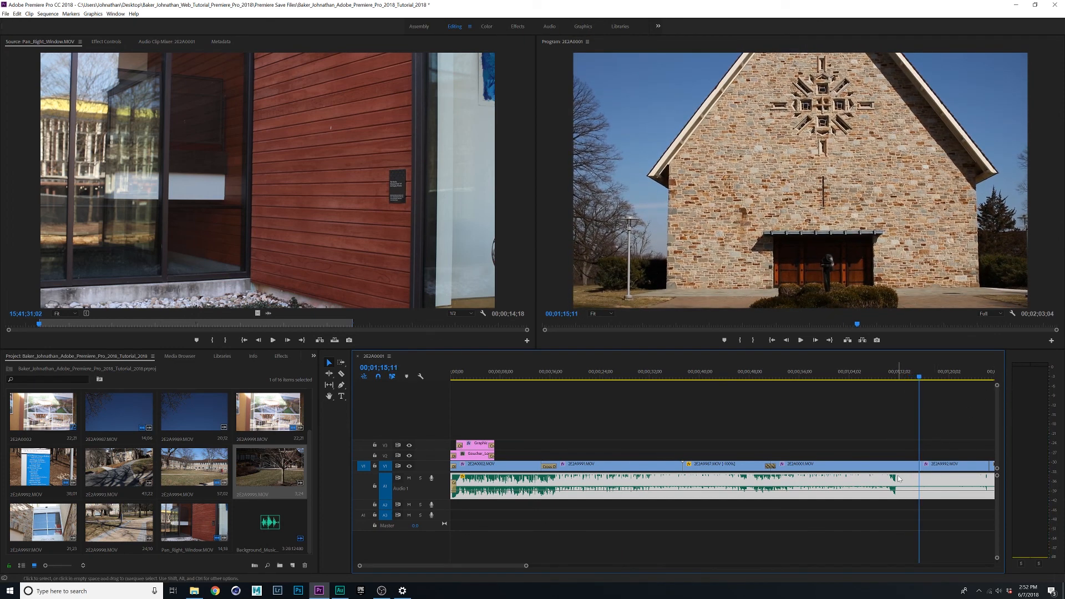
click(592, 413)
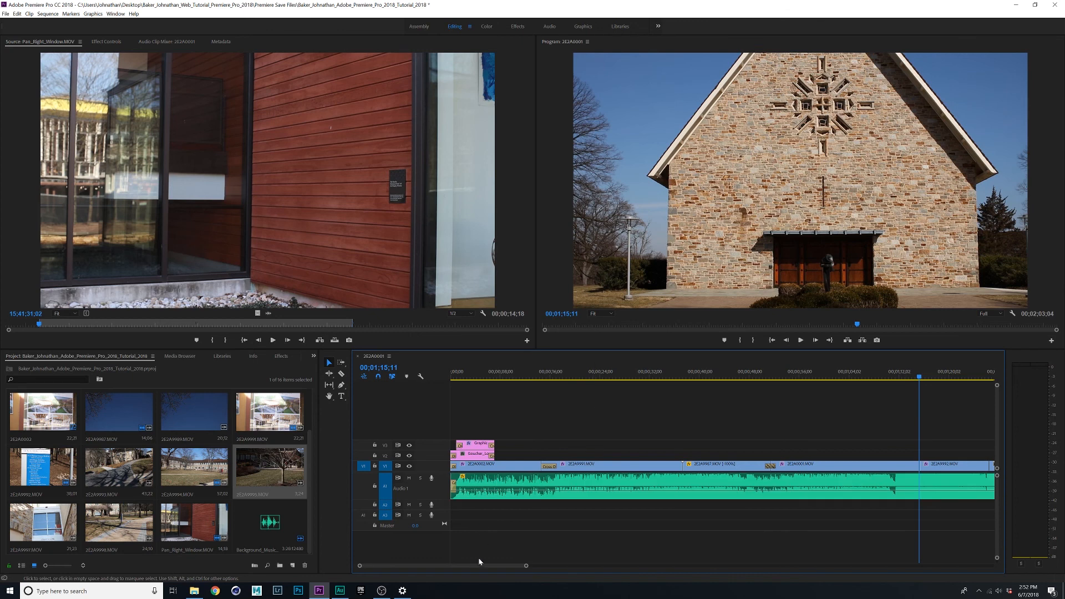
Fit the whole sequence in the timeline, switch to the Audio workspace, and play up to 00;01;17;25 to check Audio 1's mixer levels
drag(526, 567, 630, 578)
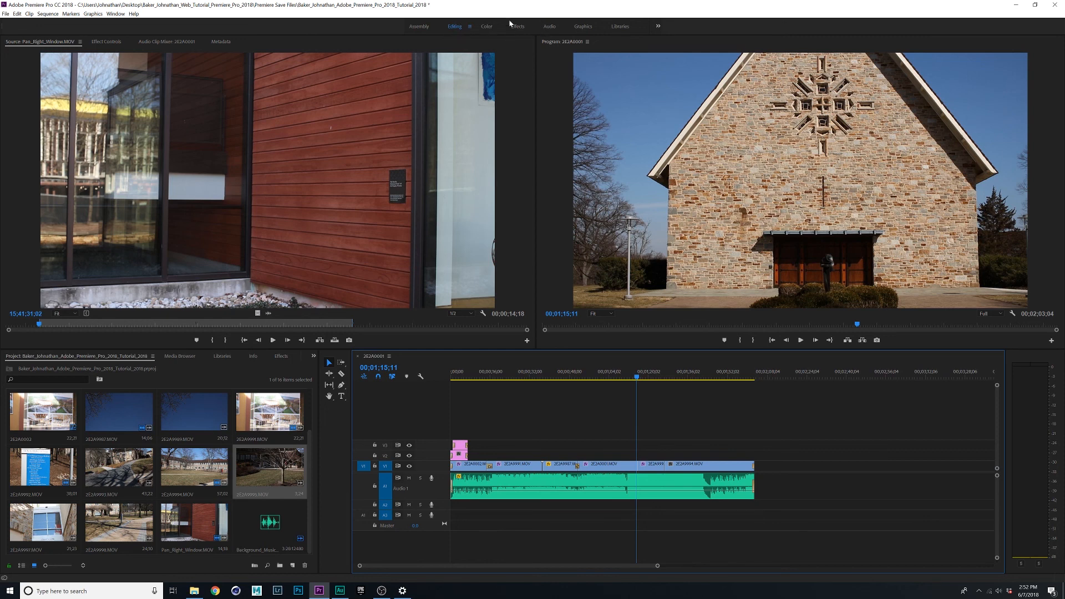
click(551, 26)
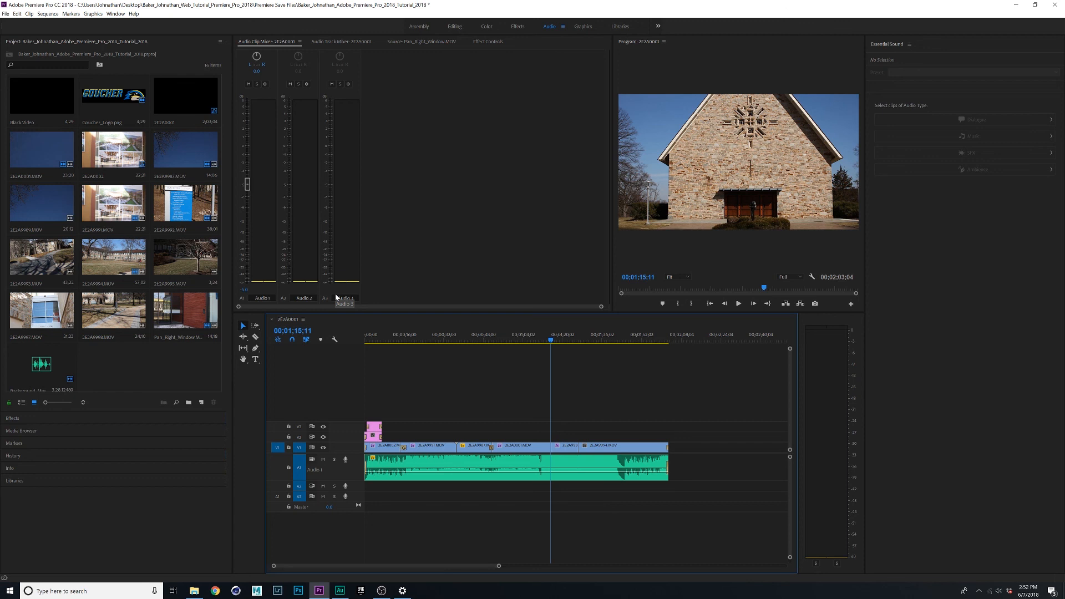
key(space)
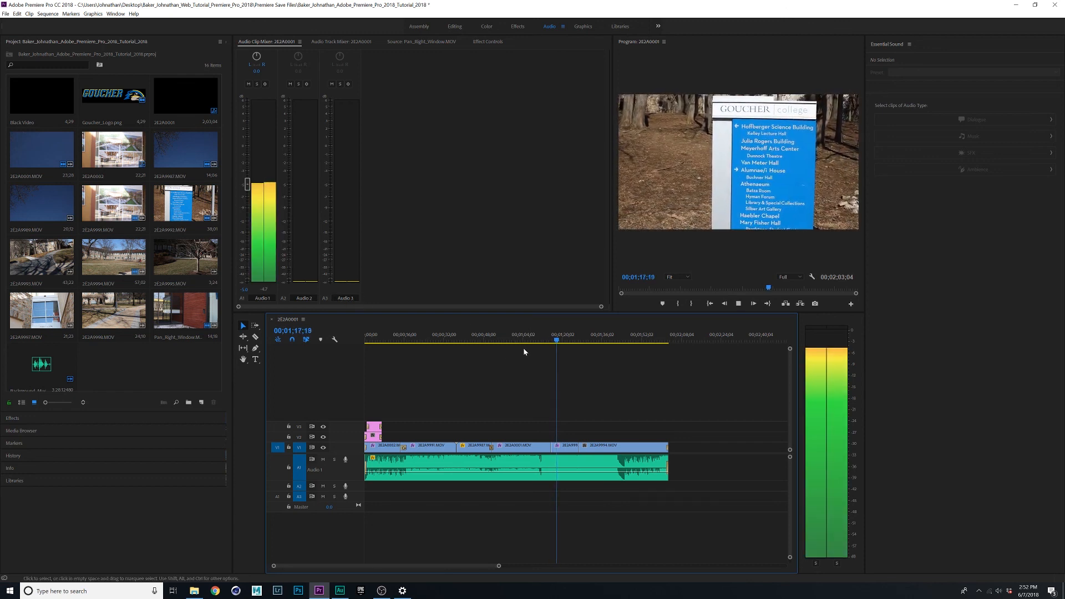
key(space)
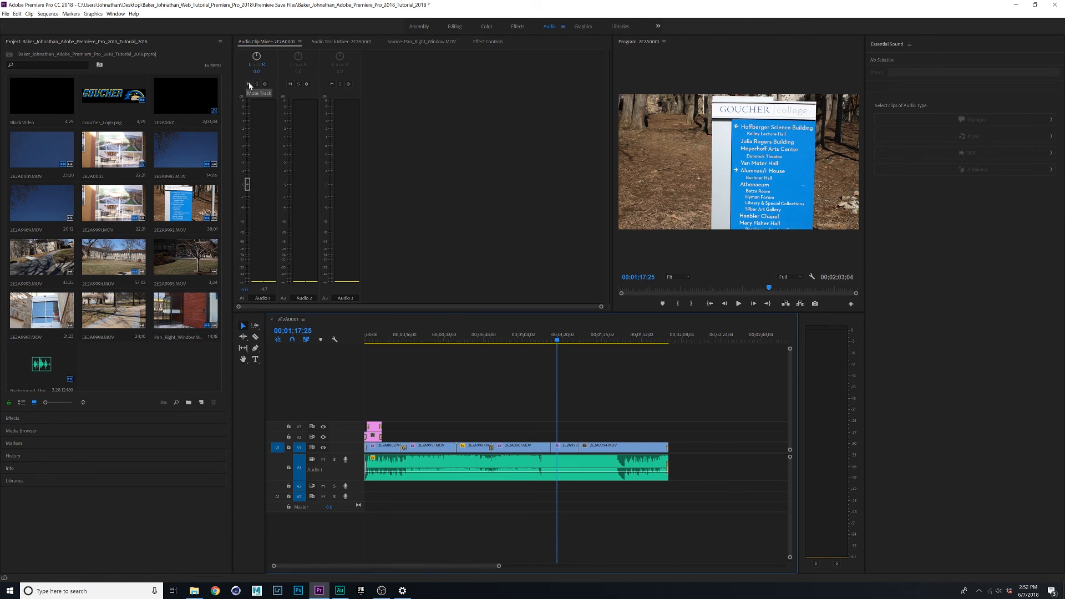
Mute the Audio 1 track during a moment of playback, and unmute it before stopping at 00;01;21;04
click(323, 460)
key(space)
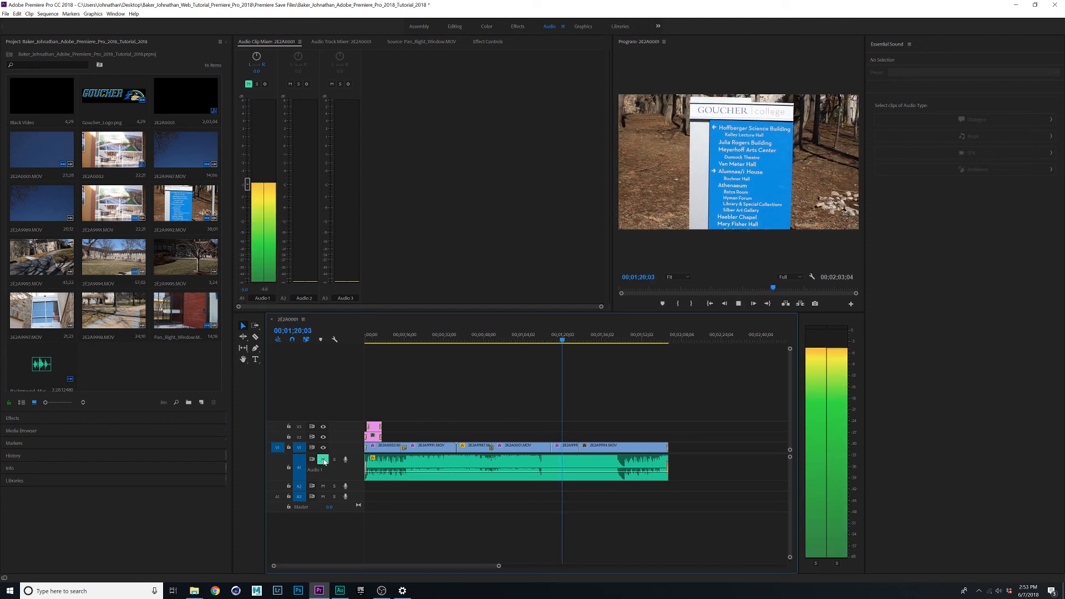
click(323, 460)
key(space)
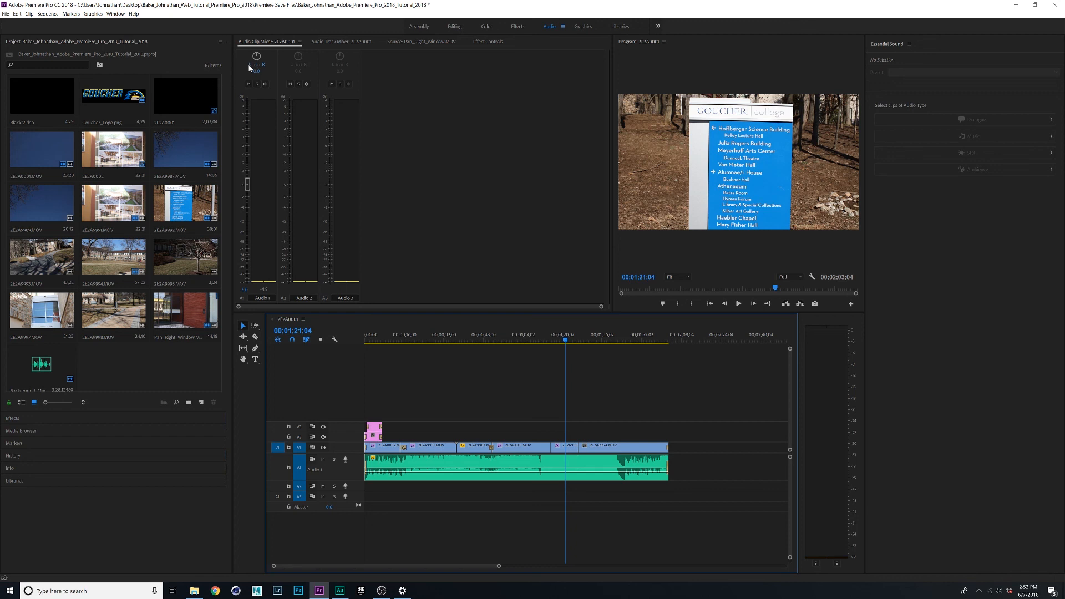
Try panning Audio 1 fully to the right and fully to the left in the clip mixer, and open its pan value for editing
mouse_move(255, 57)
mouse_down()
mouse_move(237, 80)
mouse_move(258, 52)
mouse_up()
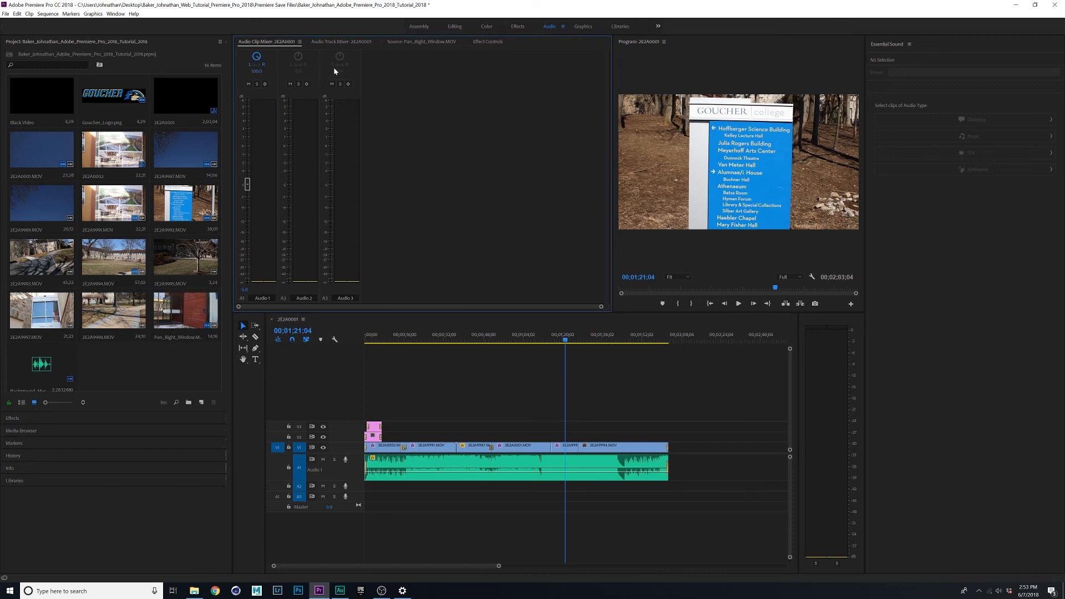
drag(316, 69, 182, 138)
click(257, 71)
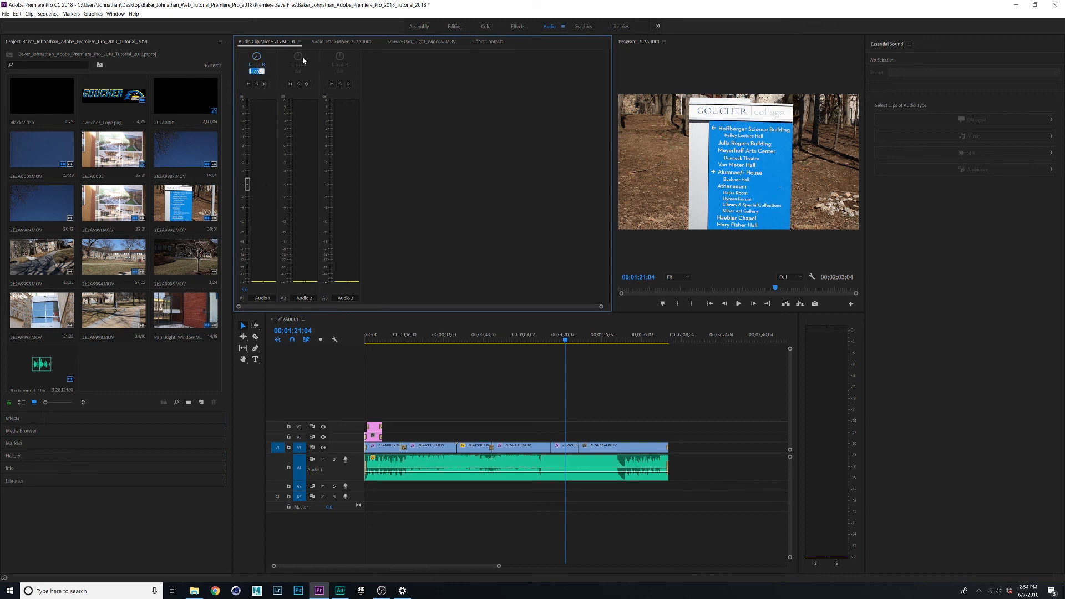